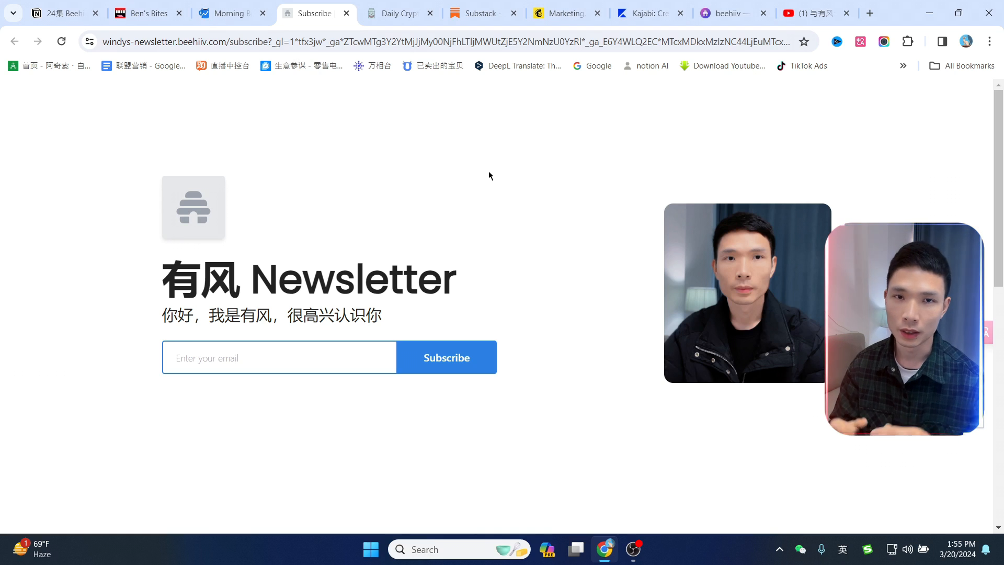
Look through the subscribe pages of Morning Brew, Ben's Bites and the personal beehiiv newsletter.
{"action": "left_click", "coordinate": [228, 5]}
{"action": "left_click", "coordinate": [157, 6]}
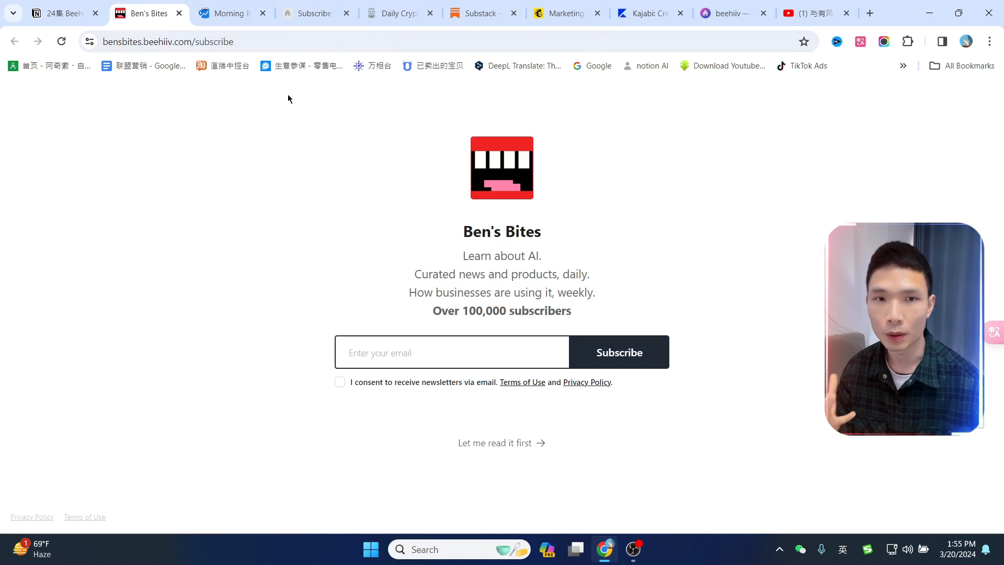
{"action": "left_click", "coordinate": [316, 9]}
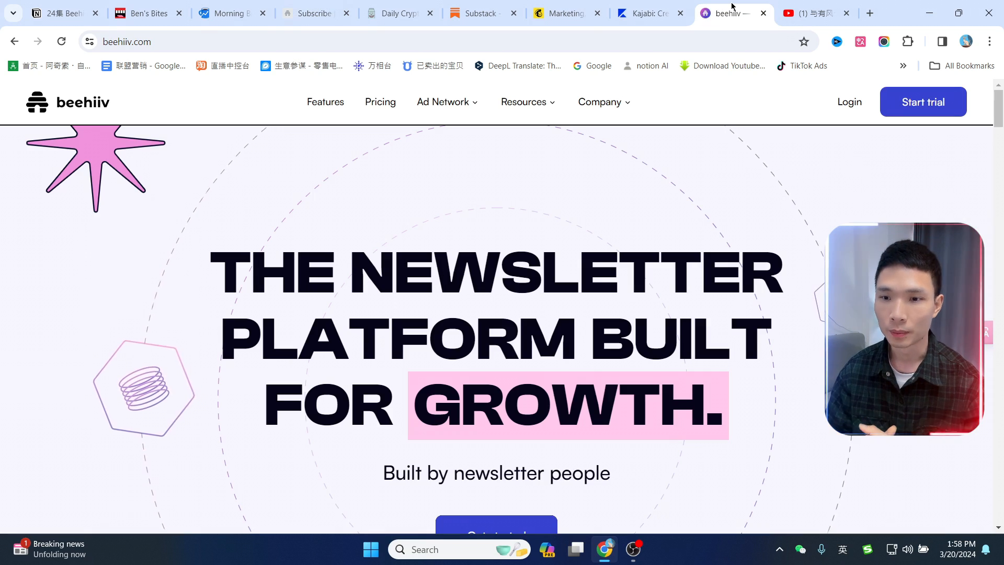
View the Milk Road site and the personal newsletter's subscribe page, and bring up the Mailchimp home page.
{"action": "left_click", "coordinate": [400, 13]}
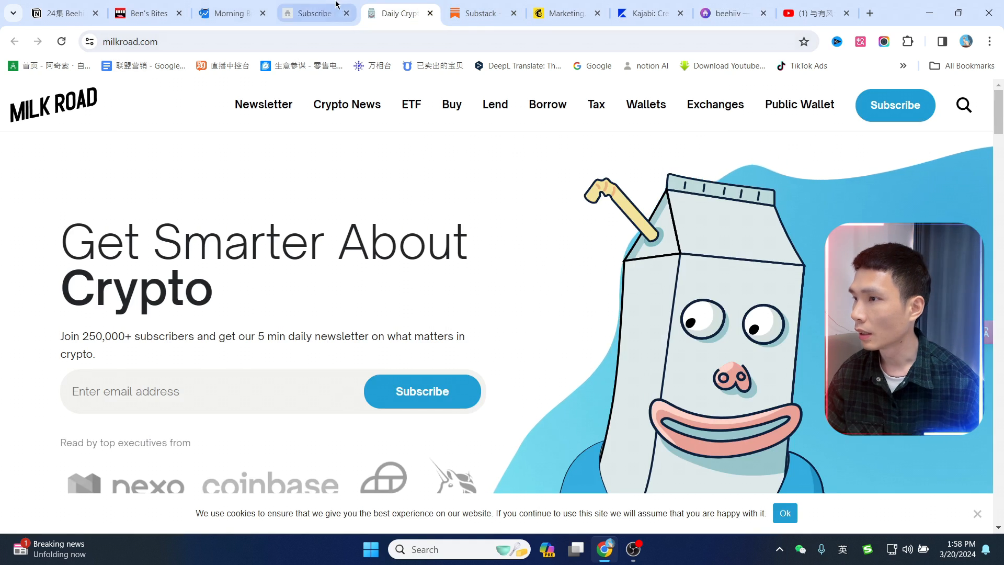
{"action": "left_click", "coordinate": [314, 13]}
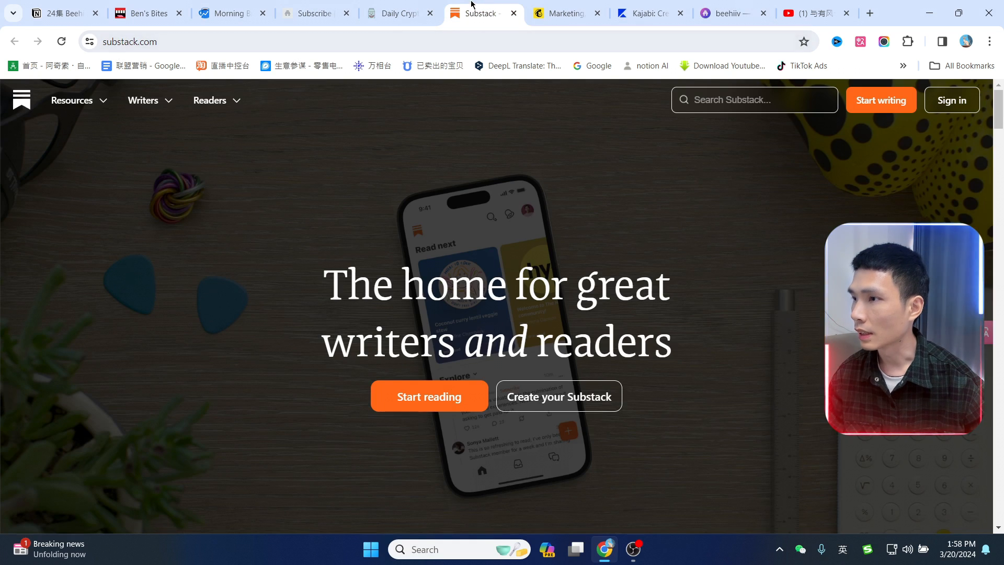
{"action": "left_click", "coordinate": [574, 7]}
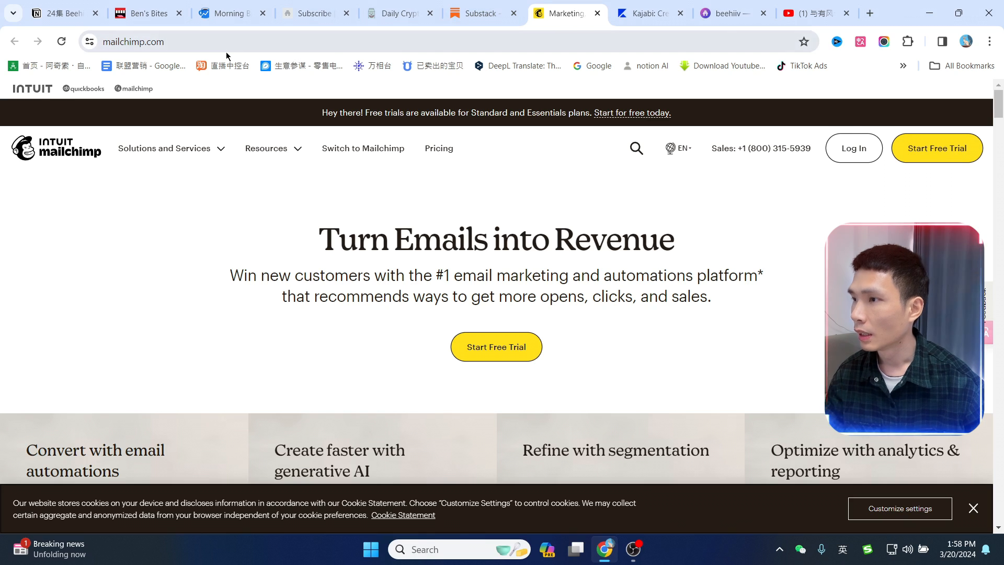
Open beehiiv's Features page and examine its 30 day free trial offer and the Create section.
{"action": "left_click", "coordinate": [736, 7]}
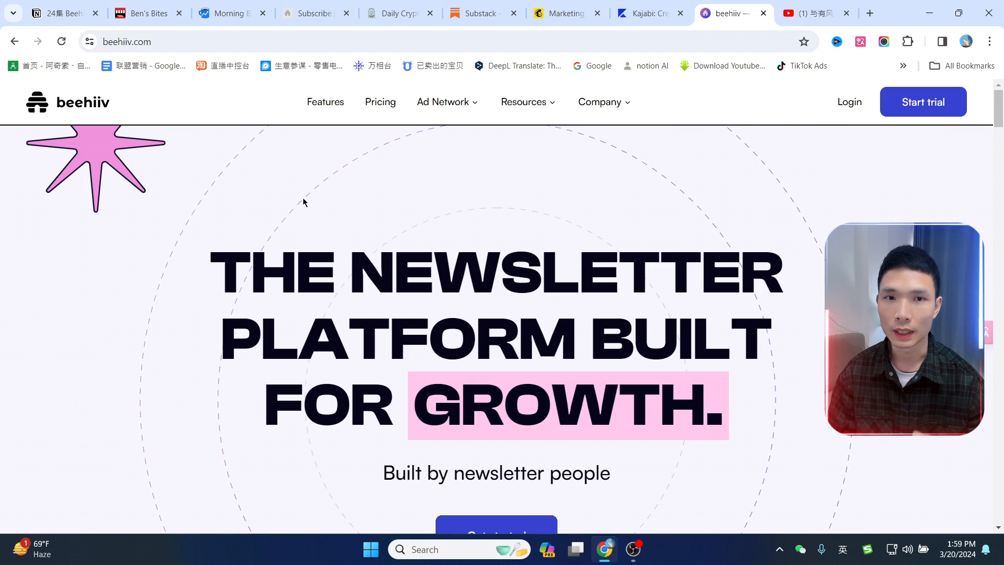
{"action": "left_click", "coordinate": [325, 103]}
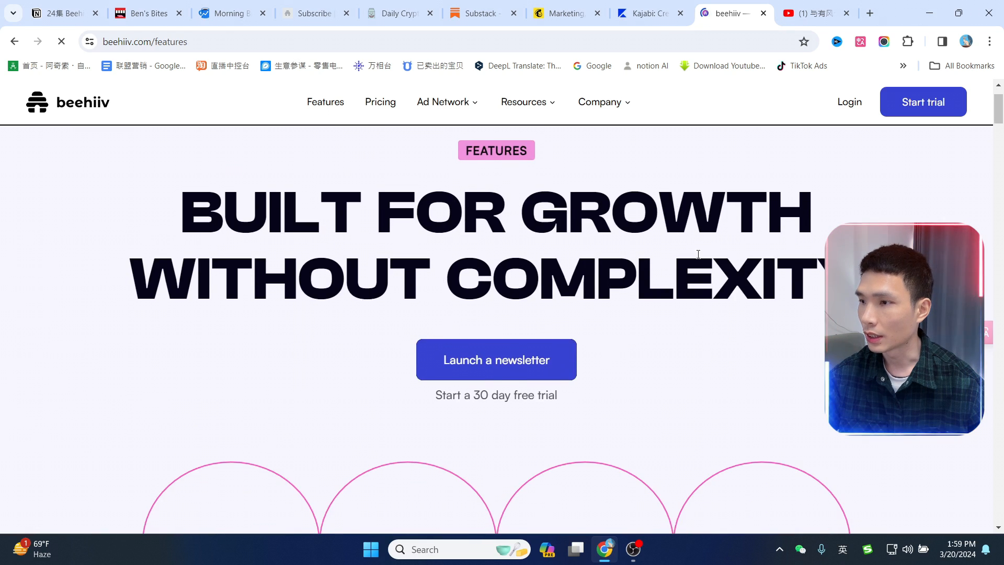
{"action": "scroll", "coordinate": [533, 292], "scroll_direction": "down", "scroll_amount": 2}
{"action": "left_click_drag", "start_coordinate": [424, 273], "coordinate": [575, 267]}
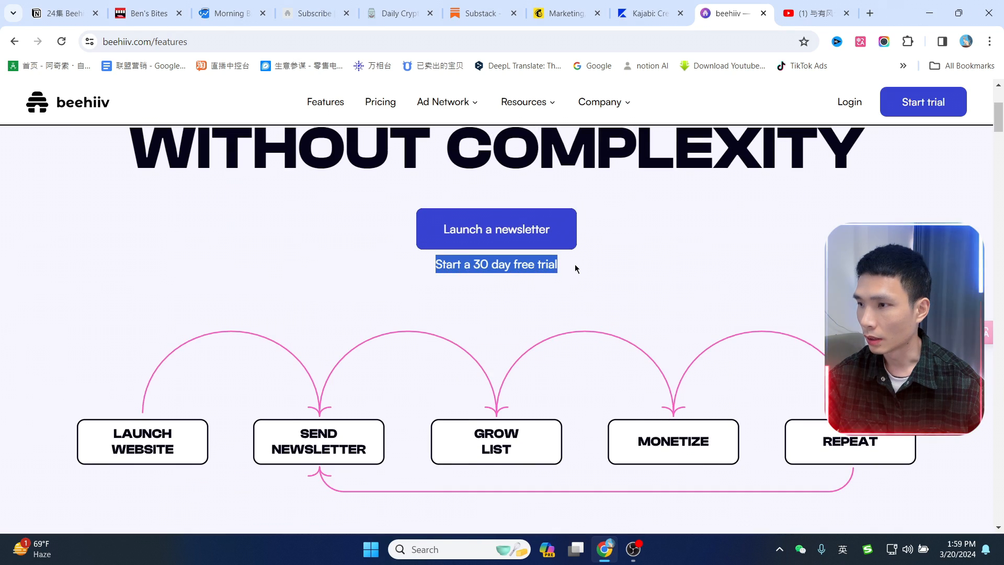
{"action": "left_click", "coordinate": [731, 263]}
{"action": "scroll", "coordinate": [732, 262], "scroll_direction": "down", "scroll_amount": 12}
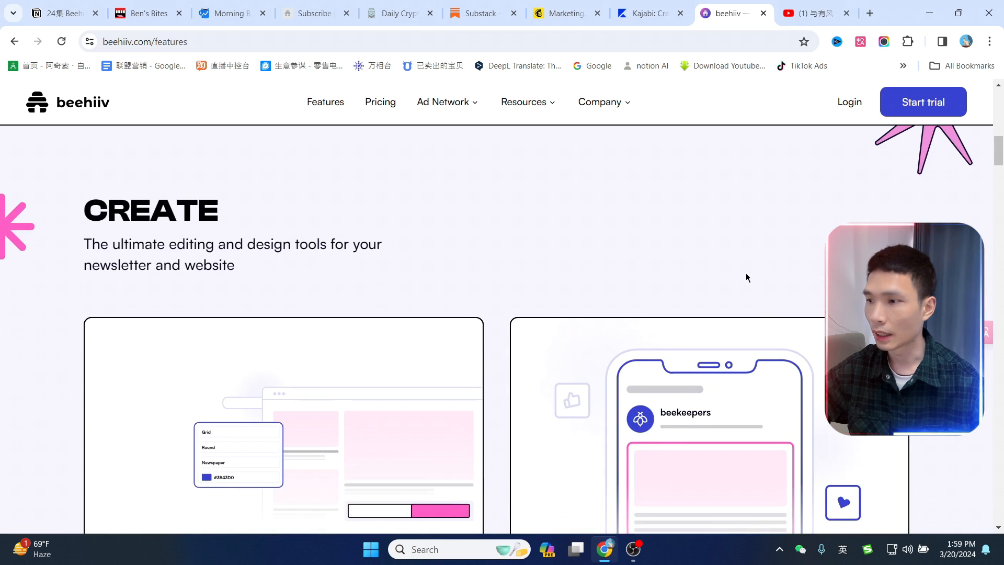
{"action": "scroll", "coordinate": [336, 276], "scroll_direction": "up", "scroll_amount": 1}
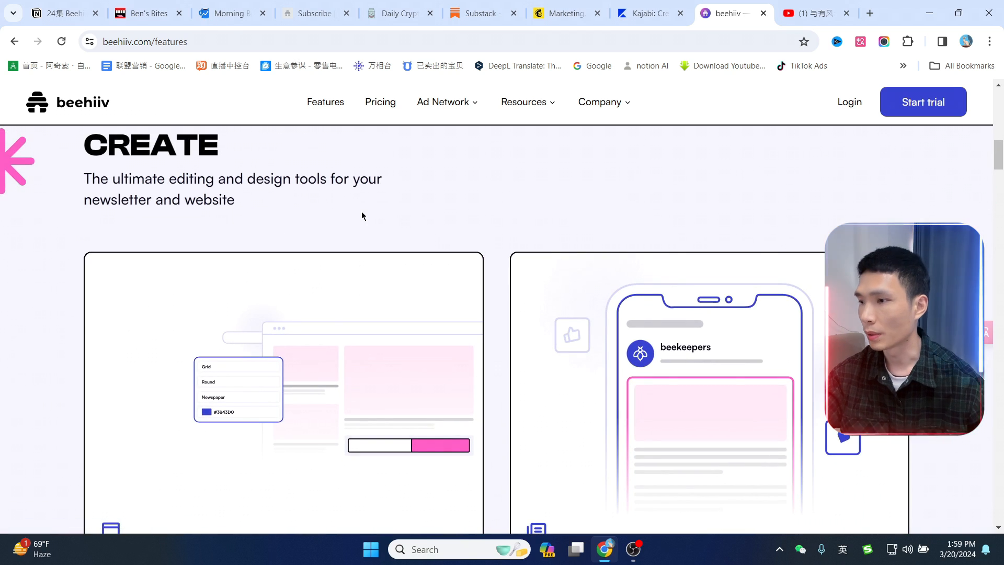
Compare the personal newsletter's subscribe page and the Milk Road site with the tools on beehiiv's Features page.
{"action": "left_click", "coordinate": [324, 6]}
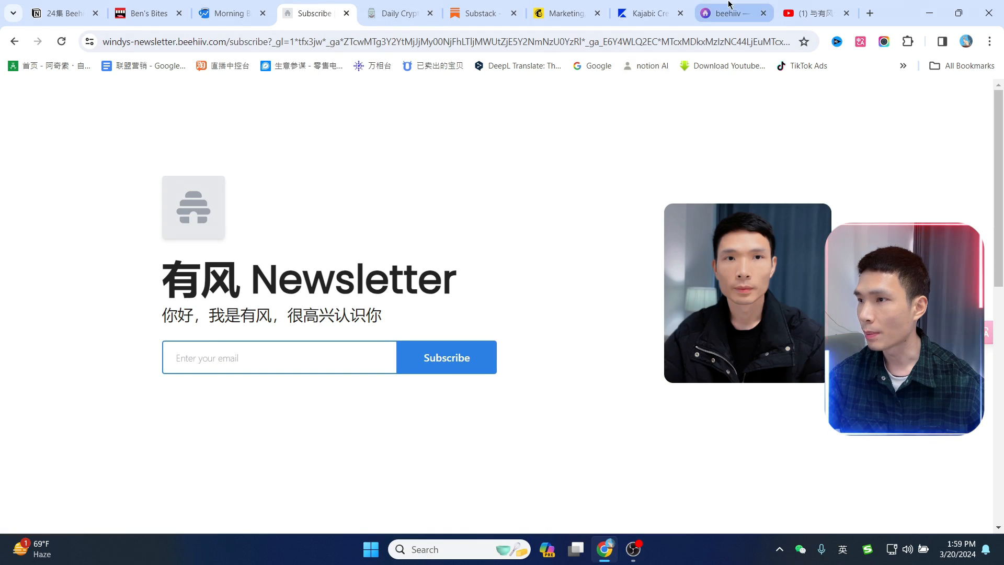
{"action": "left_click", "coordinate": [395, 12]}
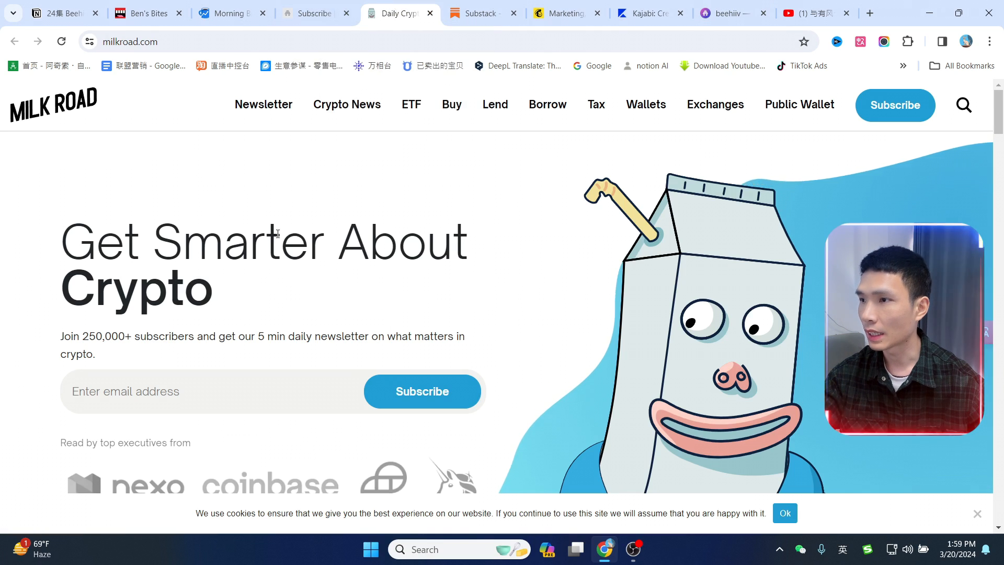
{"action": "left_click", "coordinate": [728, 13]}
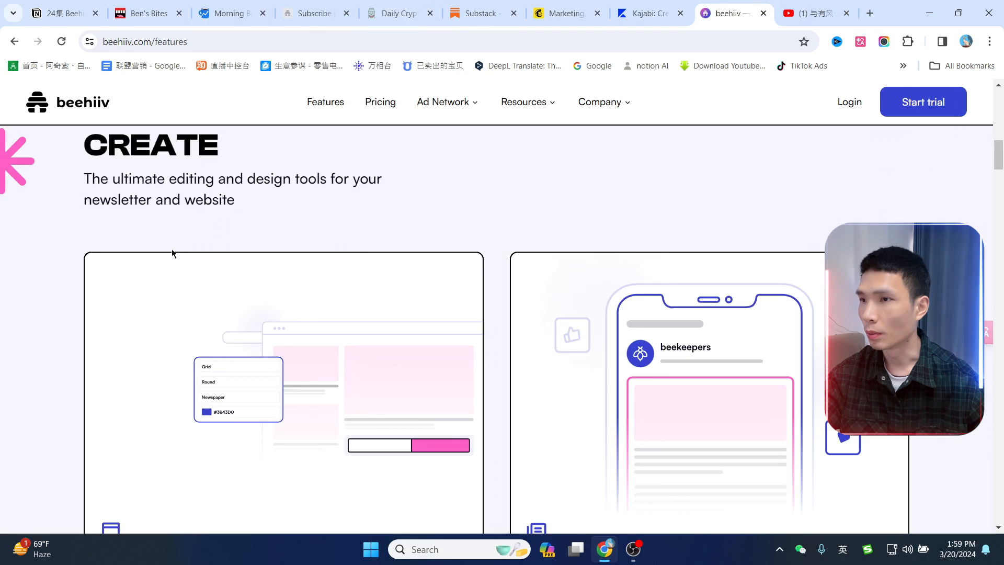
{"action": "scroll", "coordinate": [502, 329], "scroll_direction": "down", "scroll_amount": 10}
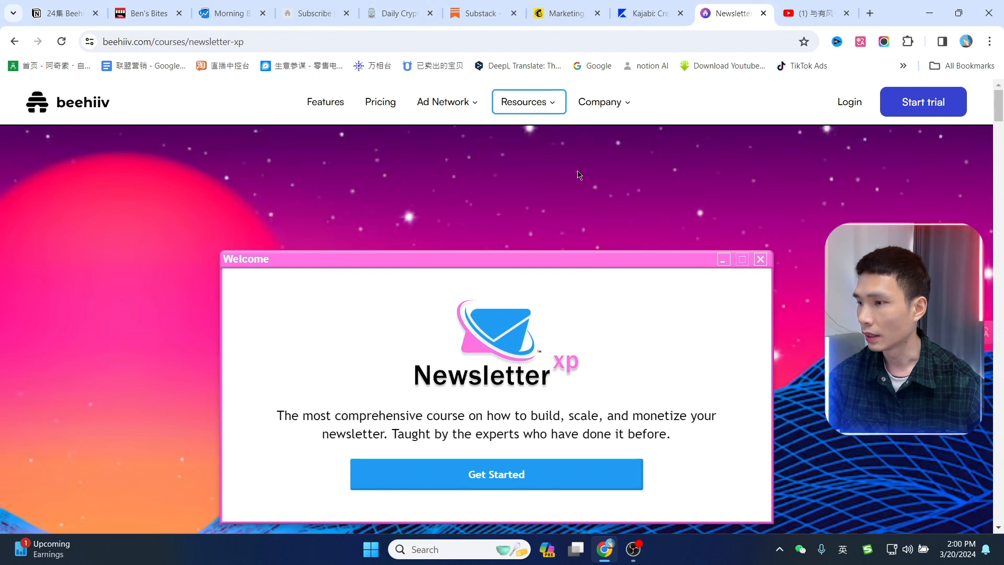
View Ben's Bites, the personal newsletter, Morning Brew and Milk Road as examples of newsletter sites.
{"action": "left_click", "coordinate": [146, 12]}
{"action": "left_click", "coordinate": [309, 12]}
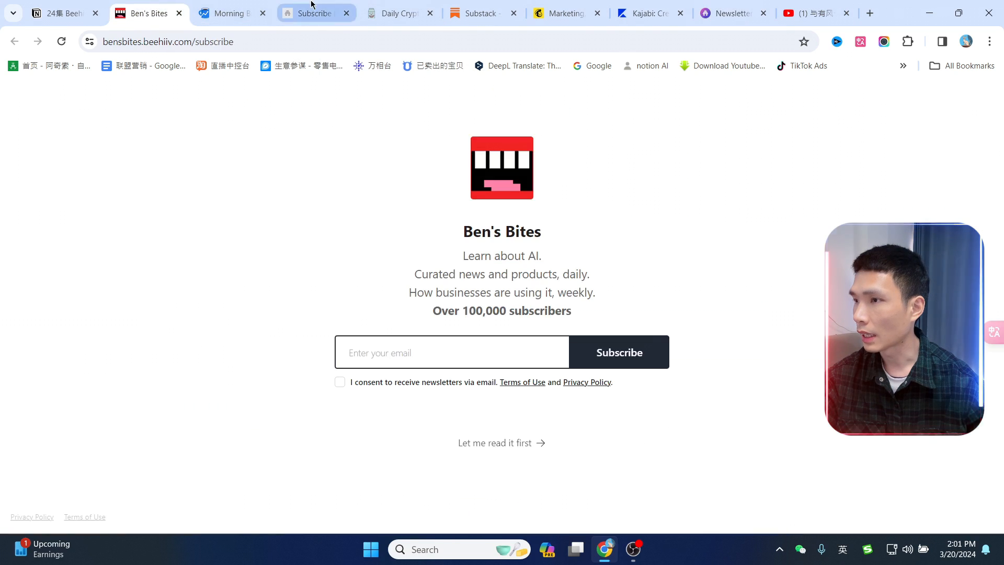
{"action": "left_click", "coordinate": [230, 13]}
{"action": "left_click", "coordinate": [398, 13]}
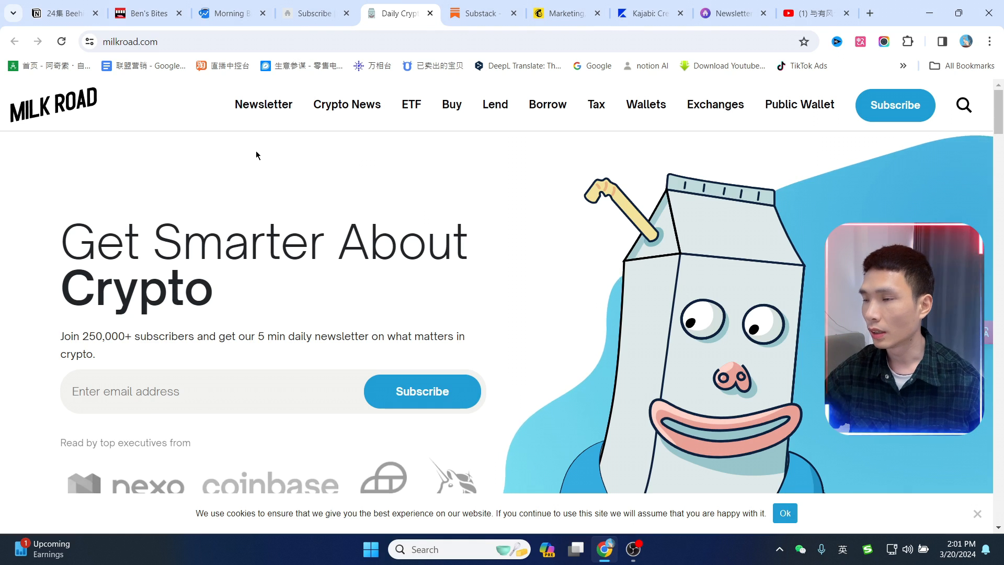
{"action": "scroll", "coordinate": [352, 177], "scroll_direction": "down", "scroll_amount": 1}
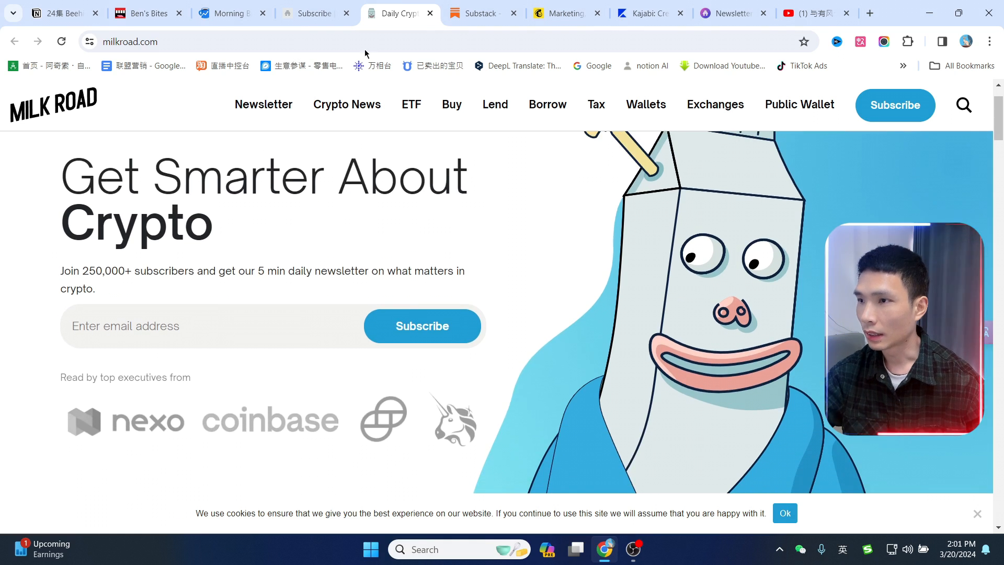
Go from beehiiv's Newsletter XP course page to its home page, and revisit the personal newsletter's subscribe page and Milk Road.
{"action": "left_click", "coordinate": [732, 13]}
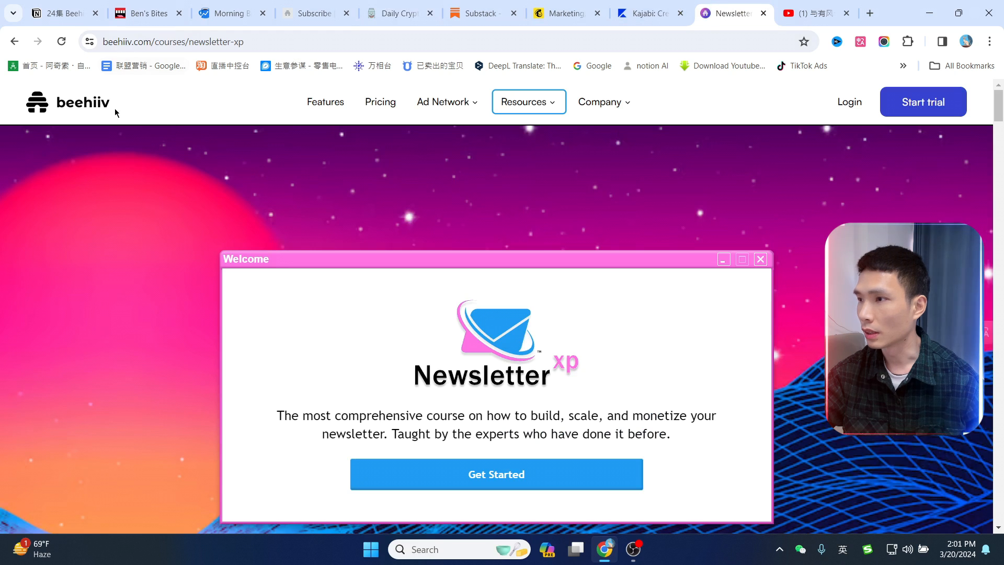
{"action": "left_click", "coordinate": [71, 105]}
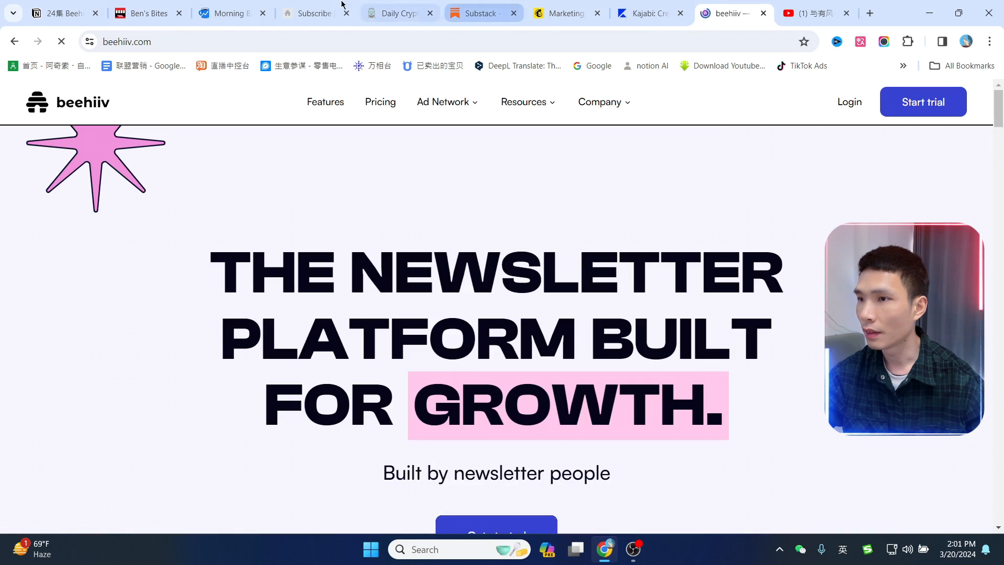
{"action": "left_click", "coordinate": [337, 9]}
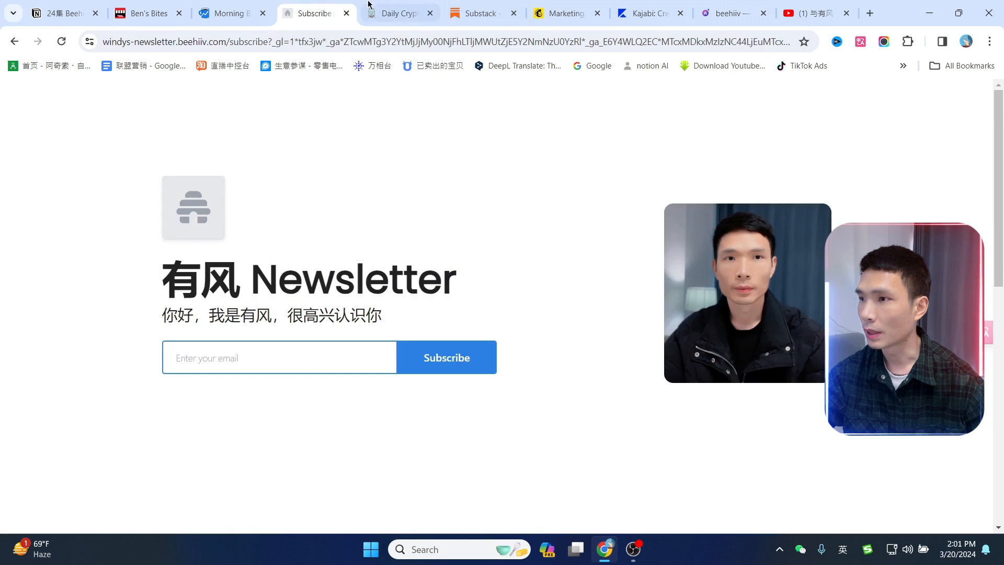
{"action": "left_click", "coordinate": [369, 8]}
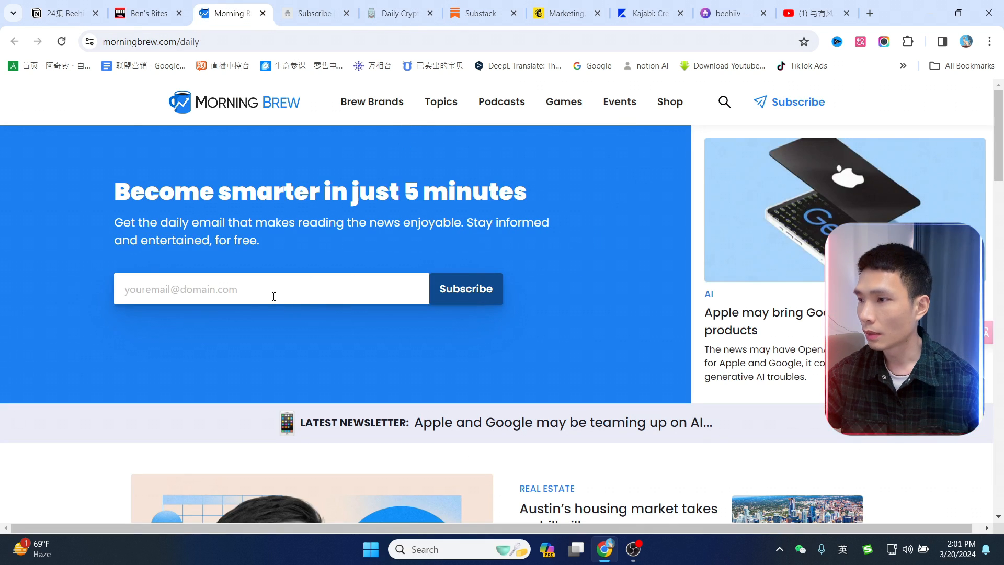
{"action": "left_click", "coordinate": [730, 13]}
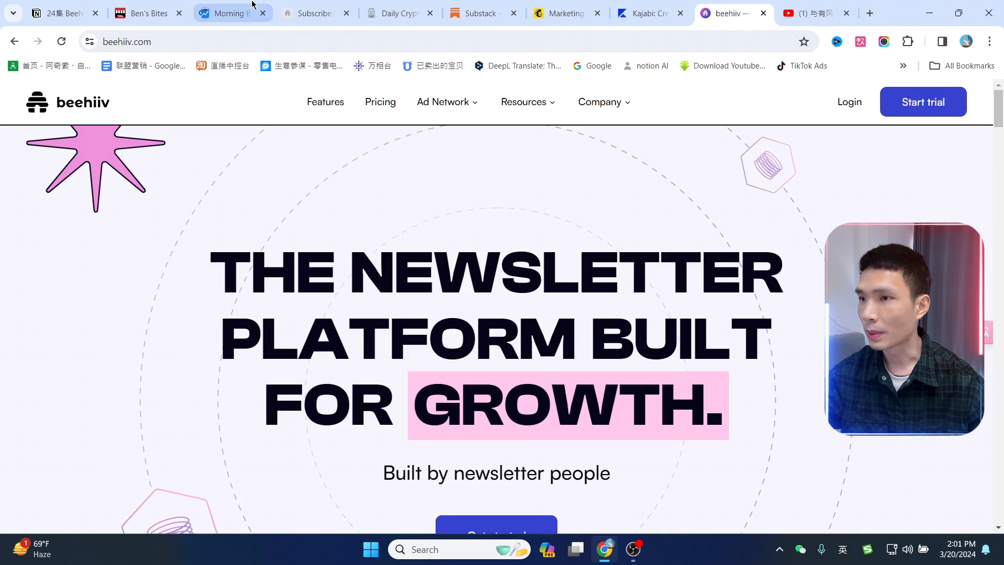
{"action": "left_click", "coordinate": [230, 13]}
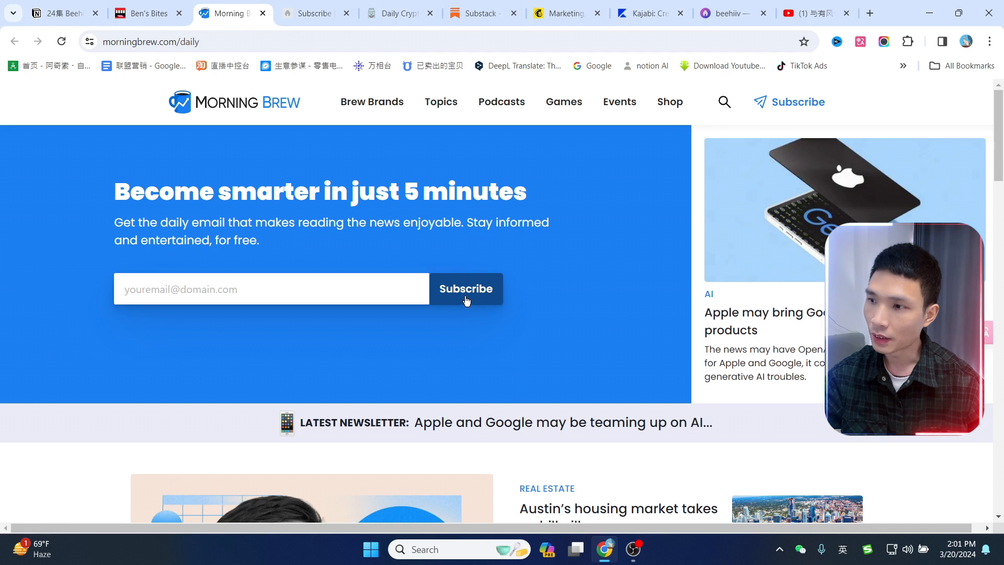
{"action": "mouse_move", "coordinate": [450, 113]}
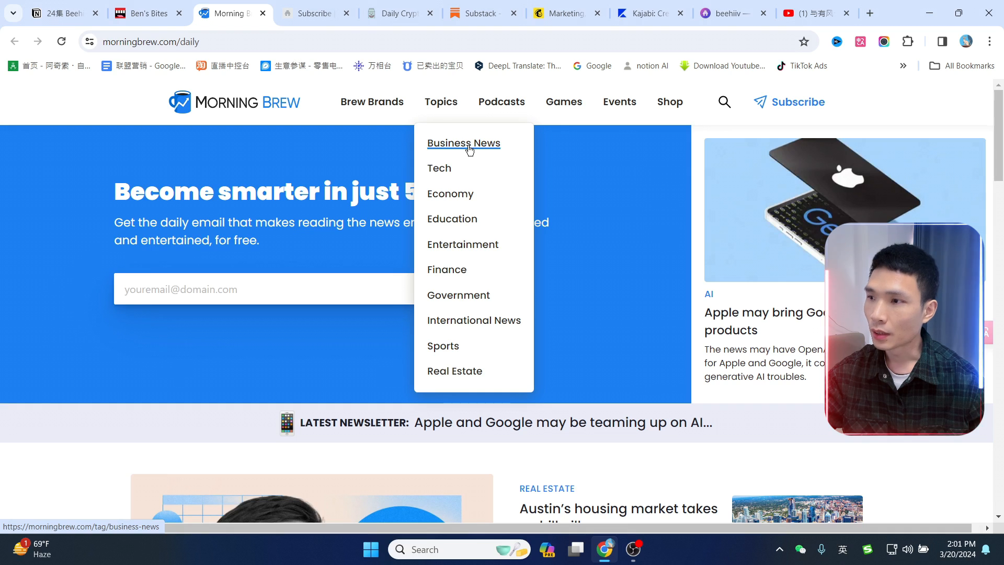
{"action": "key", "text": "ctrl+shift+Tab"}
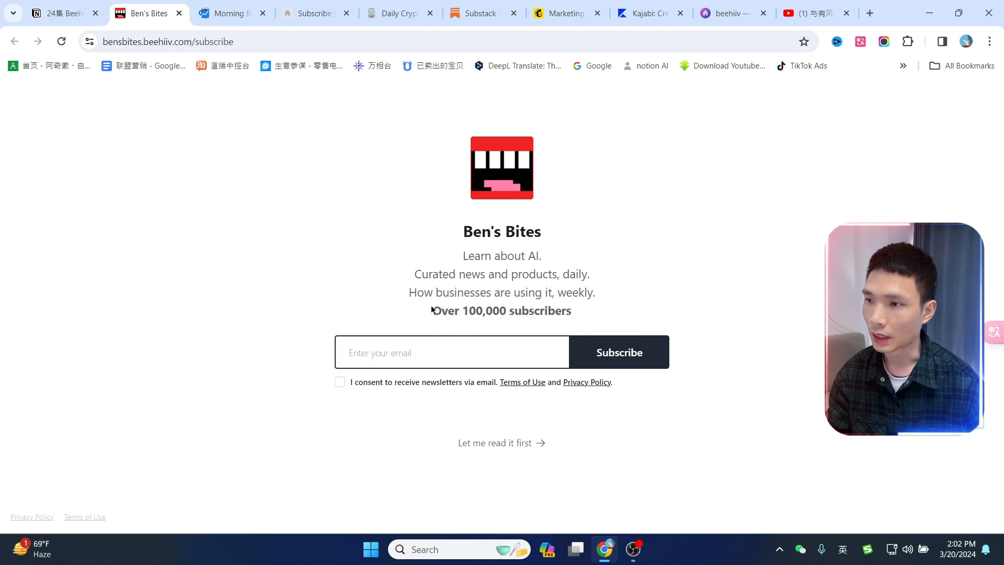
Highlight the personal newsletter's beehiiv web address and compare it with the Milk Road site and beehiiv's home page.
{"action": "left_click", "coordinate": [345, 11]}
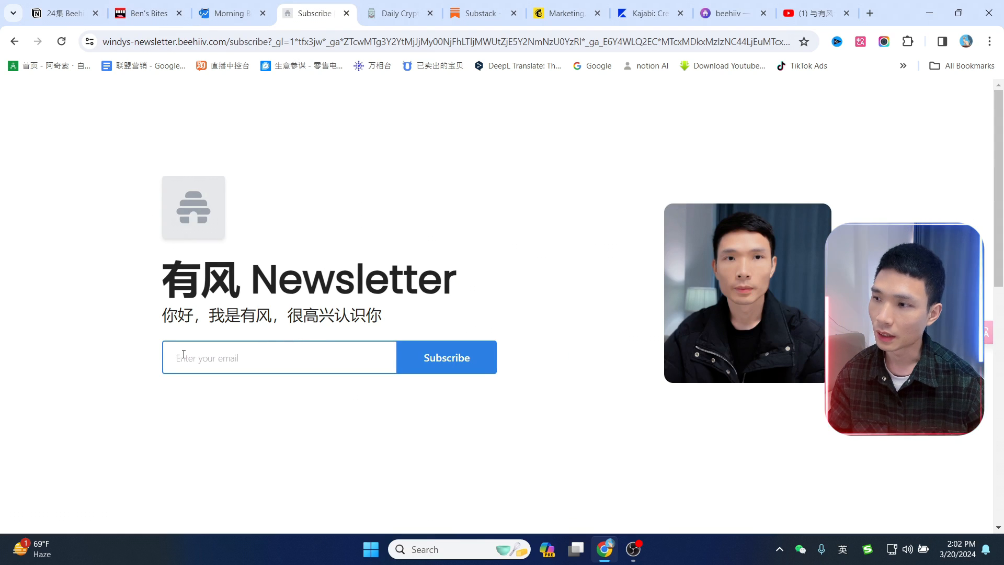
{"action": "key", "text": "ctrl+l"}
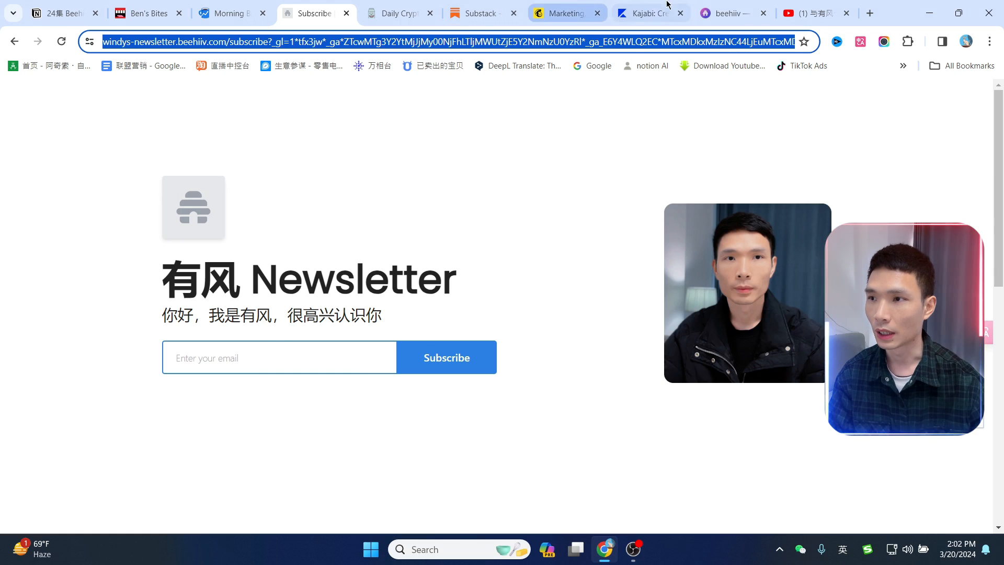
{"action": "left_click", "coordinate": [727, 13]}
{"action": "left_click", "coordinate": [398, 13]}
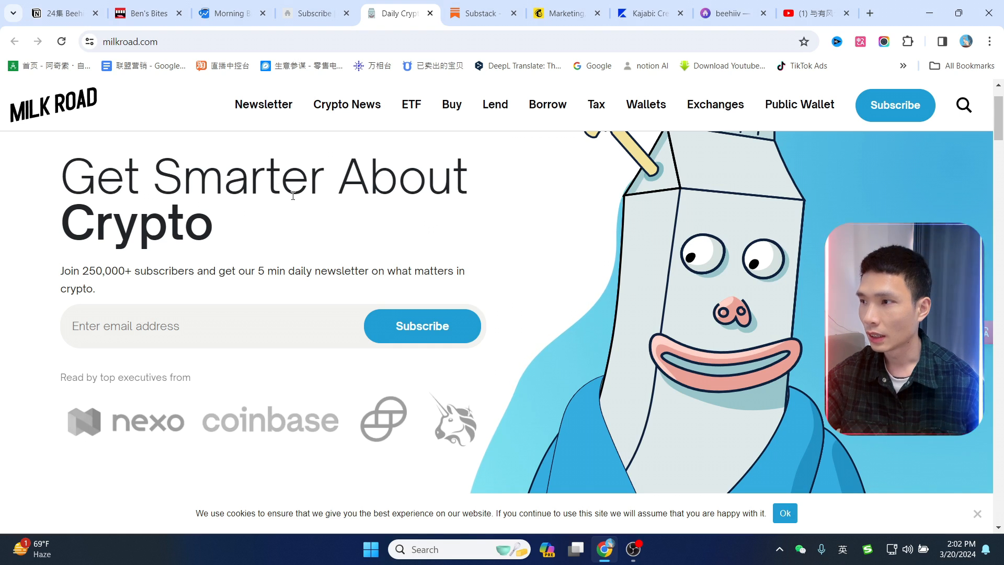
{"action": "left_click", "coordinate": [730, 14]}
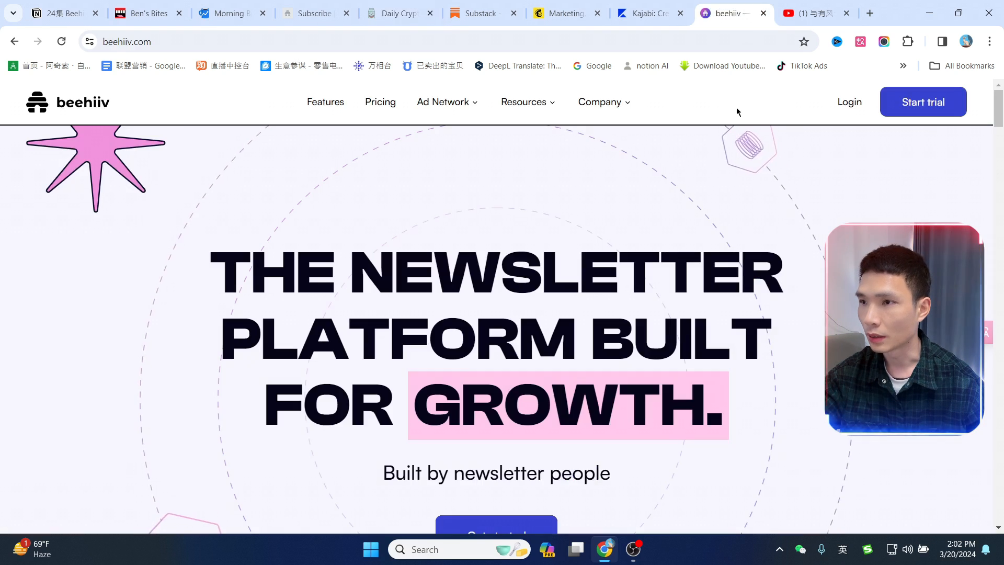
{"action": "left_click", "coordinate": [395, 13]}
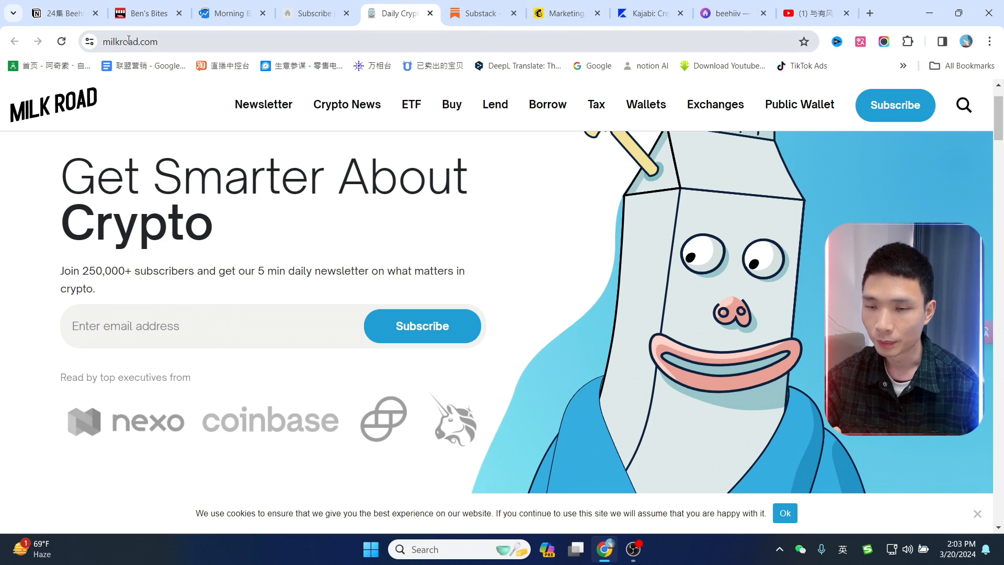
Open Milk Road's How To Buy Cryptocurrency guide, and return to the home page to view its newsletter sign-up section.
{"action": "left_click", "coordinate": [446, 107]}
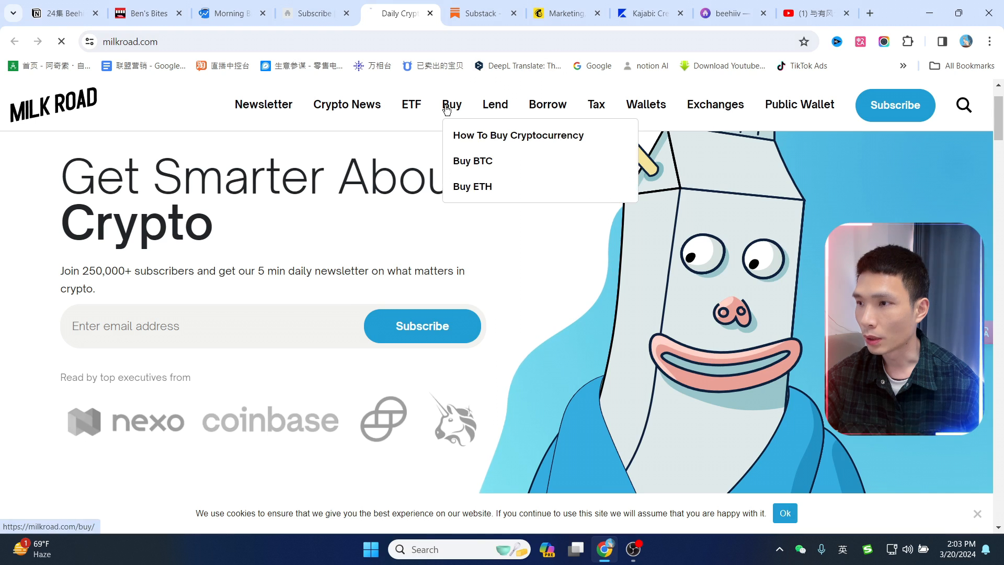
{"action": "left_click", "coordinate": [452, 104]}
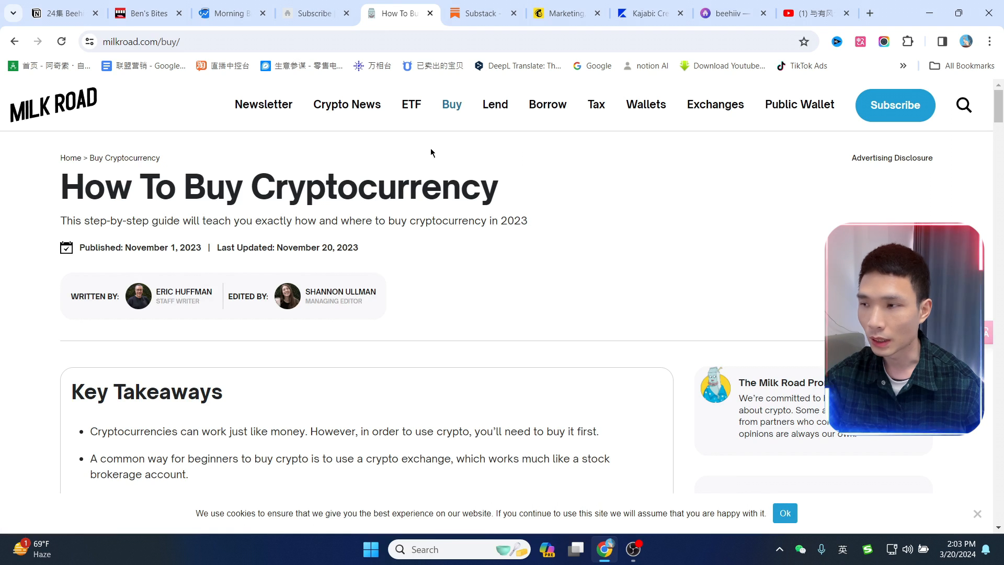
{"action": "left_click", "coordinate": [81, 104]}
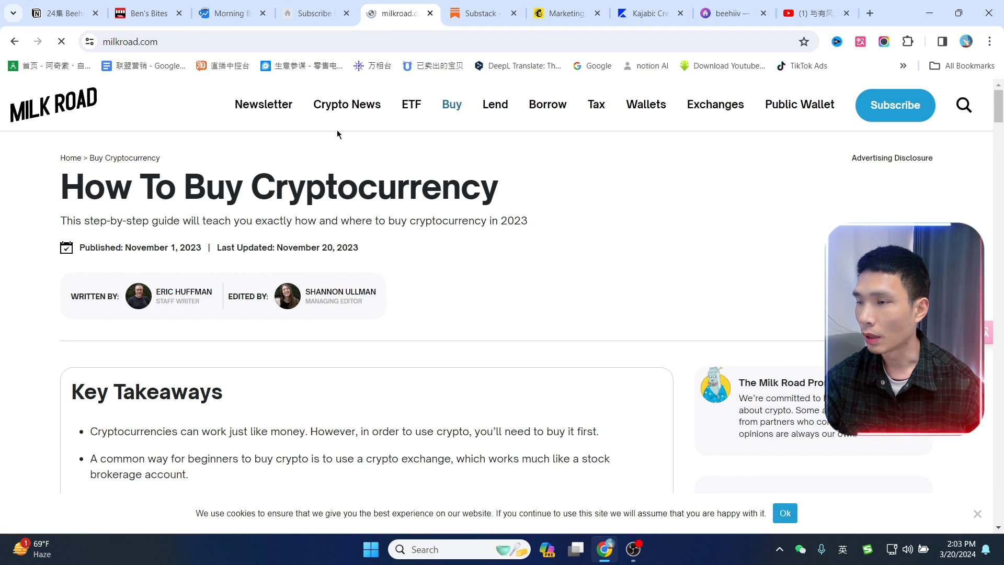
{"action": "scroll", "coordinate": [182, 297], "scroll_direction": "down", "scroll_amount": 2}
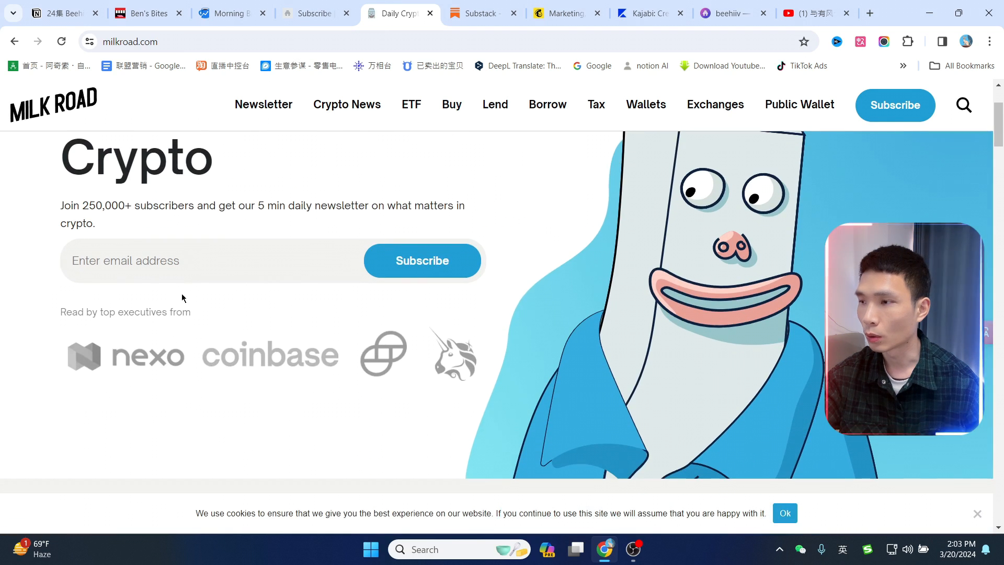
{"action": "scroll", "coordinate": [182, 298], "scroll_direction": "up", "scroll_amount": 2}
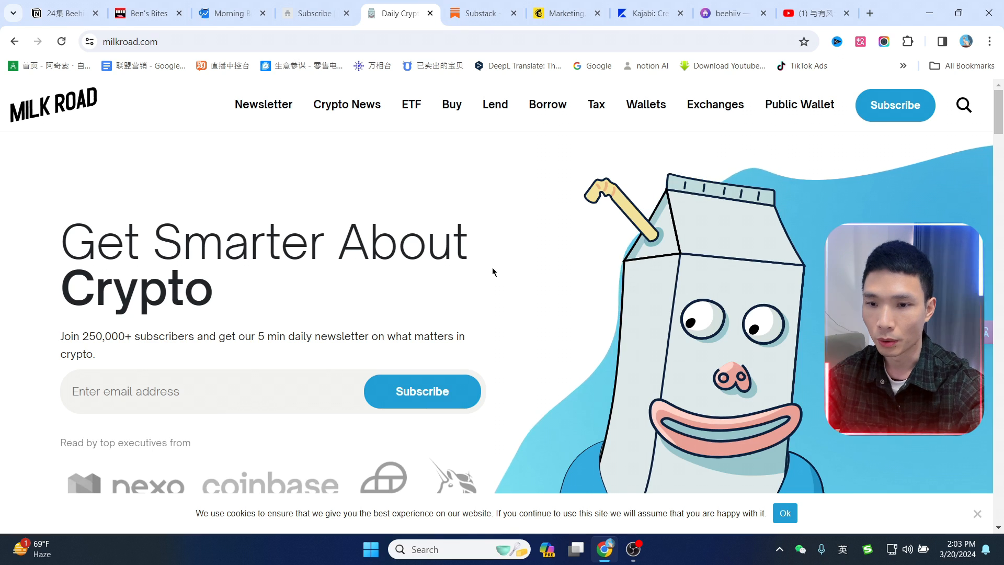
Open beehiiv's trial sign-up in a separate tab, and compare monthly with annual billing on the Pricing page.
{"action": "left_click", "coordinate": [731, 7]}
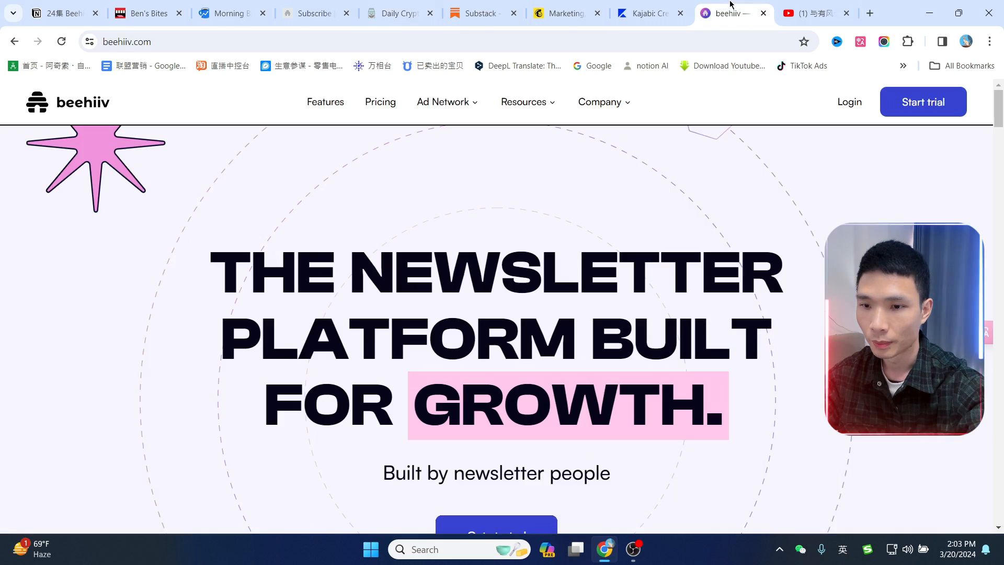
{"action": "left_click", "coordinate": [923, 108], "text": "ctrl"}
{"action": "left_click", "coordinate": [381, 101]}
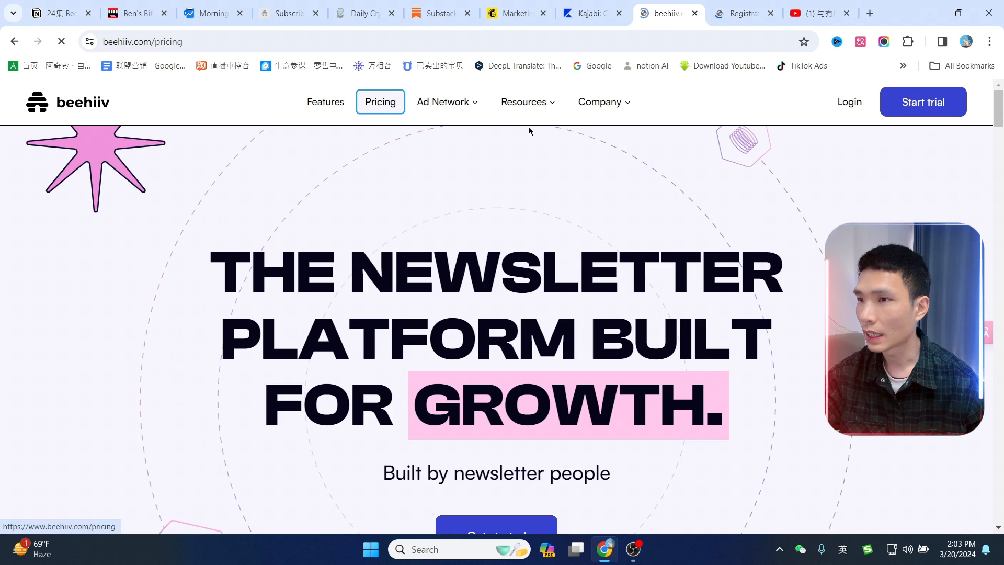
{"action": "scroll", "coordinate": [538, 188], "scroll_direction": "down", "scroll_amount": 1}
{"action": "scroll", "coordinate": [567, 203], "scroll_direction": "up", "scroll_amount": 1}
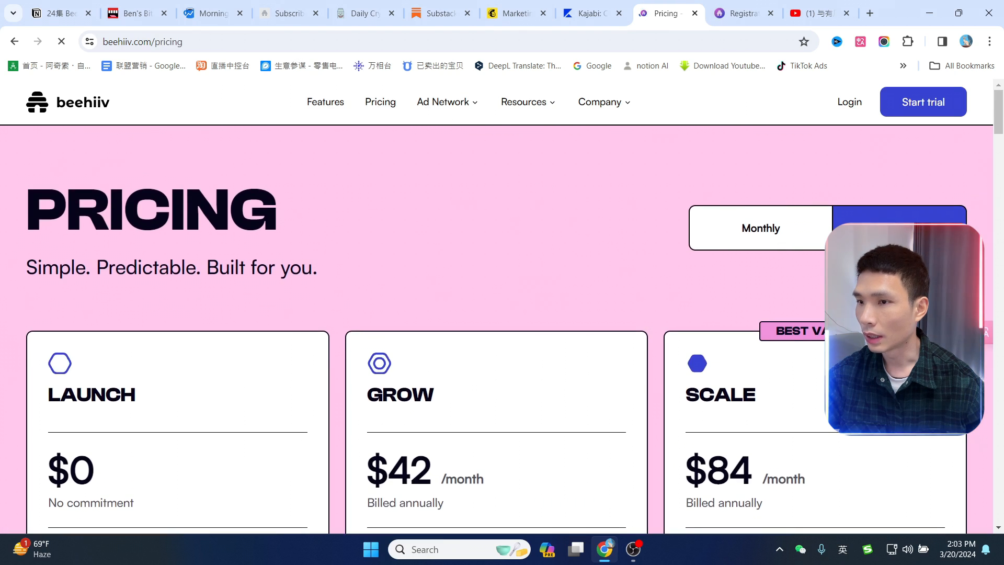
{"action": "left_click", "coordinate": [767, 235]}
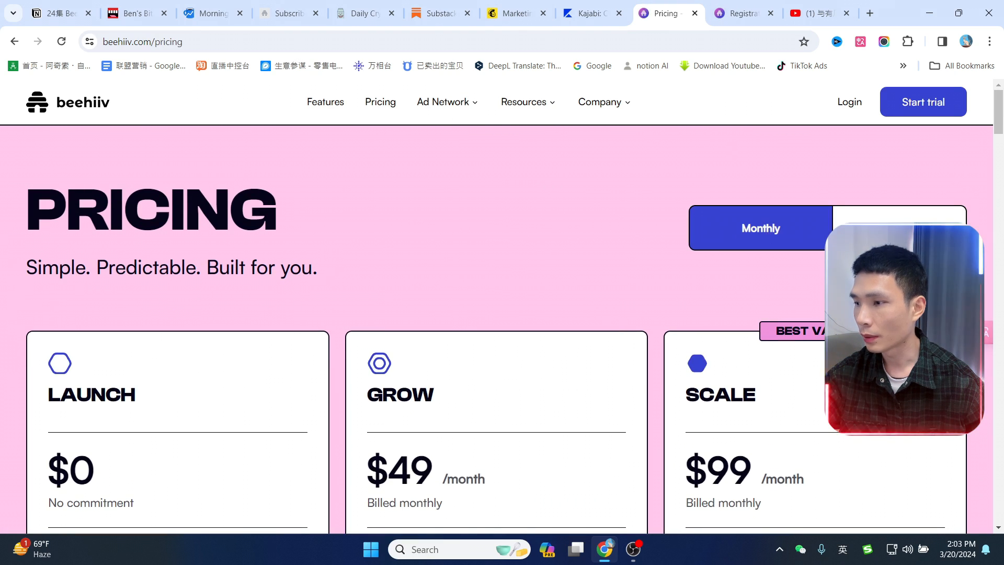
{"action": "left_click", "coordinate": [890, 230]}
Examine the Launch, Grow and Scale plan cards with their annual prices and included features.
{"action": "scroll", "coordinate": [589, 227], "scroll_direction": "down", "scroll_amount": 2}
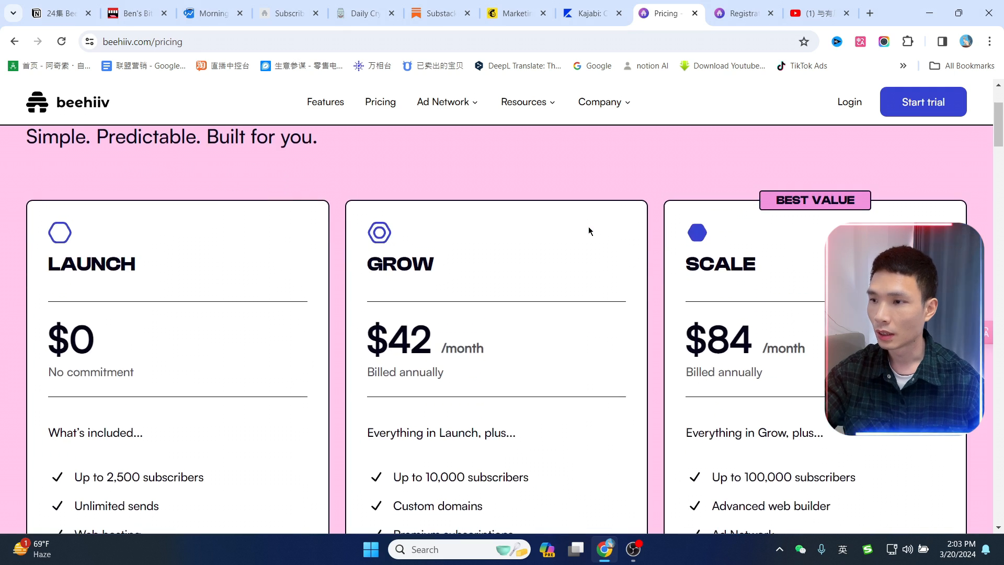
{"action": "scroll", "coordinate": [588, 227], "scroll_direction": "up", "scroll_amount": 1}
{"action": "scroll", "coordinate": [590, 236], "scroll_direction": "down", "scroll_amount": 2}
{"action": "scroll", "coordinate": [140, 231], "scroll_direction": "down", "scroll_amount": 2}
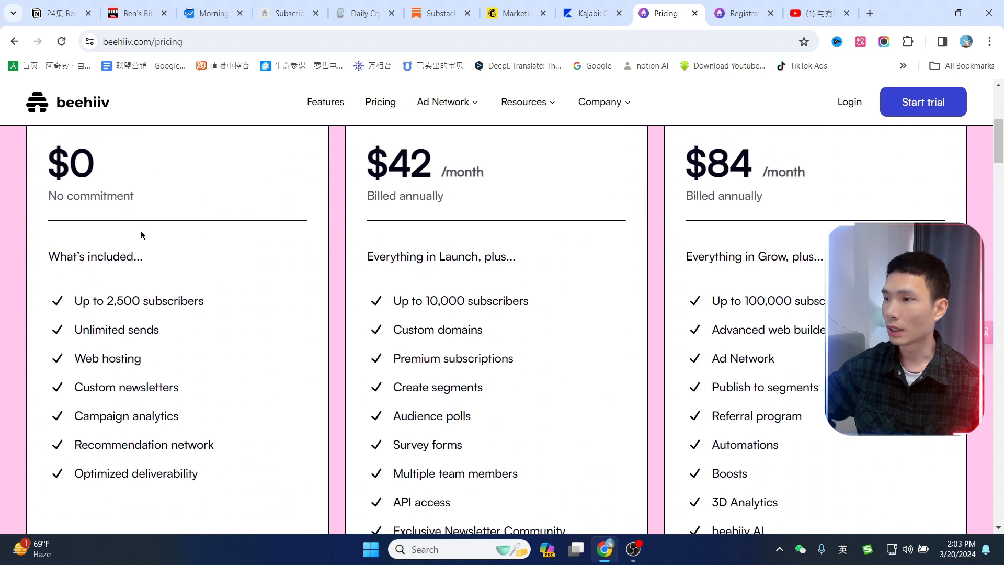
{"action": "scroll", "coordinate": [112, 209], "scroll_direction": "up", "scroll_amount": 1}
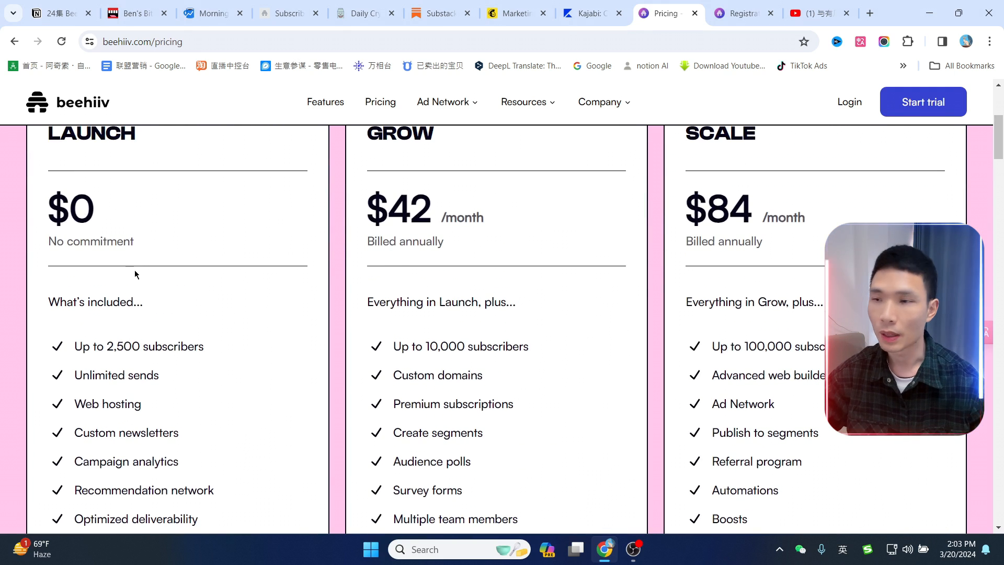
{"action": "scroll", "coordinate": [134, 269], "scroll_direction": "down", "scroll_amount": 1}
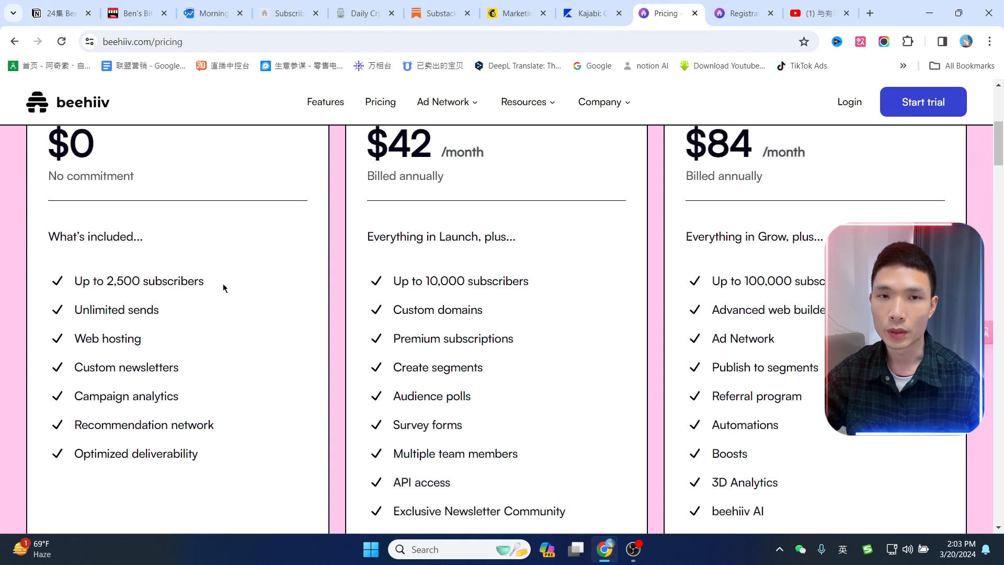
Highlight the Launch plan's features one by one, from its subscriber limit and unlimited sends through optimized deliverability.
{"action": "left_click_drag", "start_coordinate": [223, 284], "coordinate": [106, 283]}
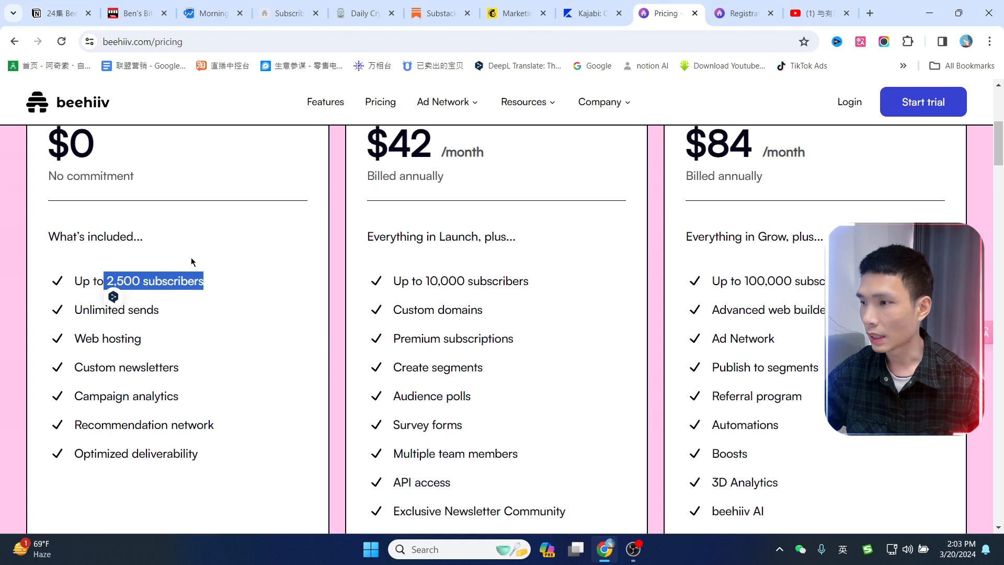
{"action": "left_click", "coordinate": [282, 238]}
{"action": "left_click_drag", "start_coordinate": [160, 309], "coordinate": [74, 311]}
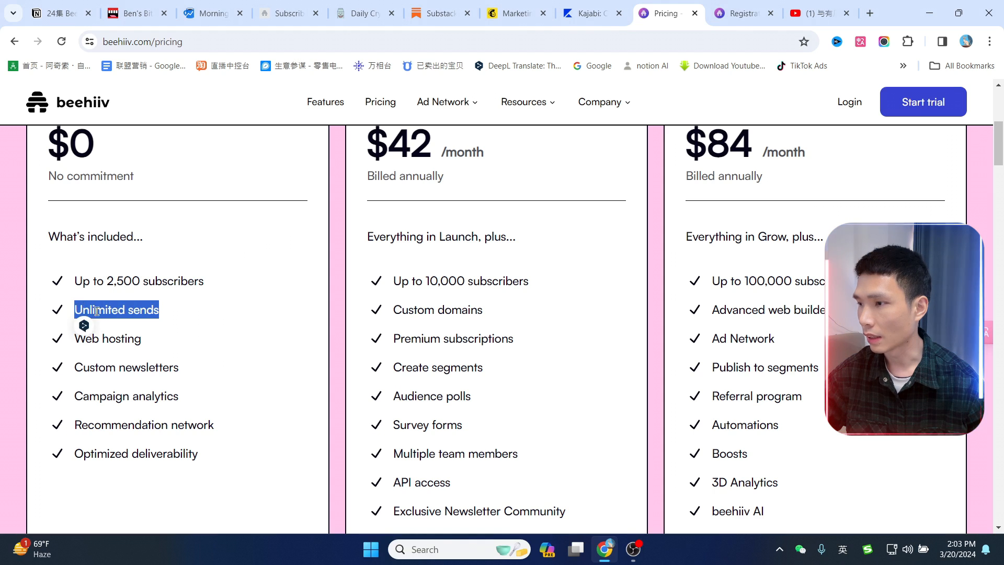
{"action": "left_click", "coordinate": [193, 340]}
{"action": "left_click_drag", "start_coordinate": [194, 340], "coordinate": [73, 339]}
{"action": "left_click", "coordinate": [209, 321]}
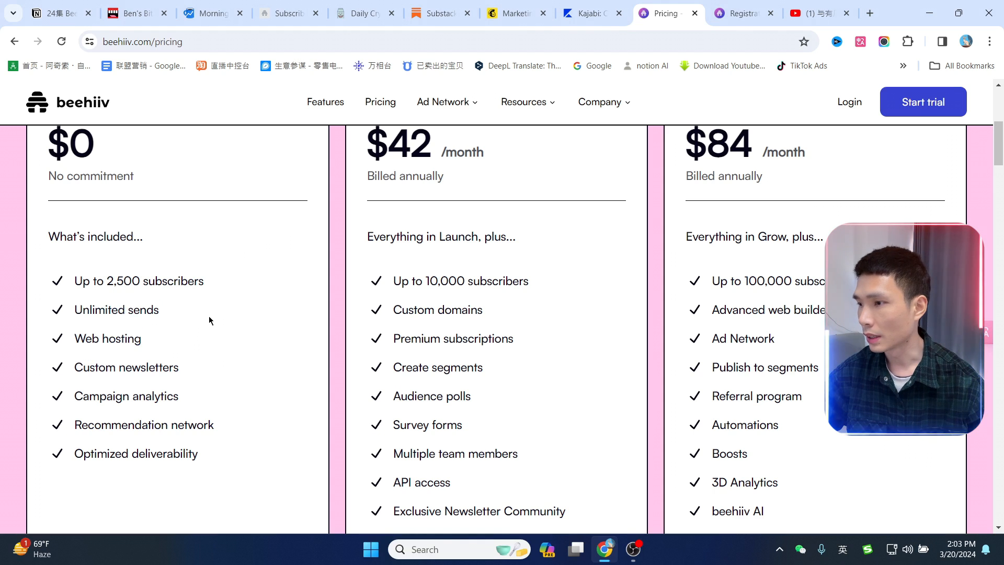
{"action": "left_click_drag", "start_coordinate": [213, 364], "coordinate": [74, 367]}
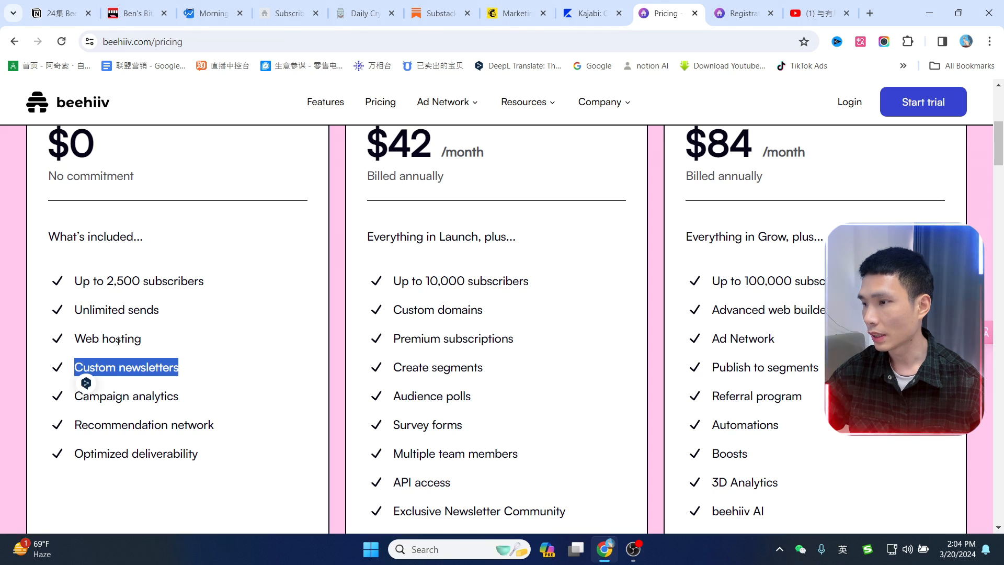
{"action": "scroll", "coordinate": [224, 318], "scroll_direction": "down", "scroll_amount": 1}
{"action": "left_click_drag", "start_coordinate": [208, 332], "coordinate": [82, 330]}
{"action": "left_click_drag", "start_coordinate": [248, 389], "coordinate": [83, 389]}
Review the lower part of the plan cards, and highlight the free trial terms of the Grow plan.
{"action": "scroll", "coordinate": [207, 308], "scroll_direction": "up", "scroll_amount": 3}
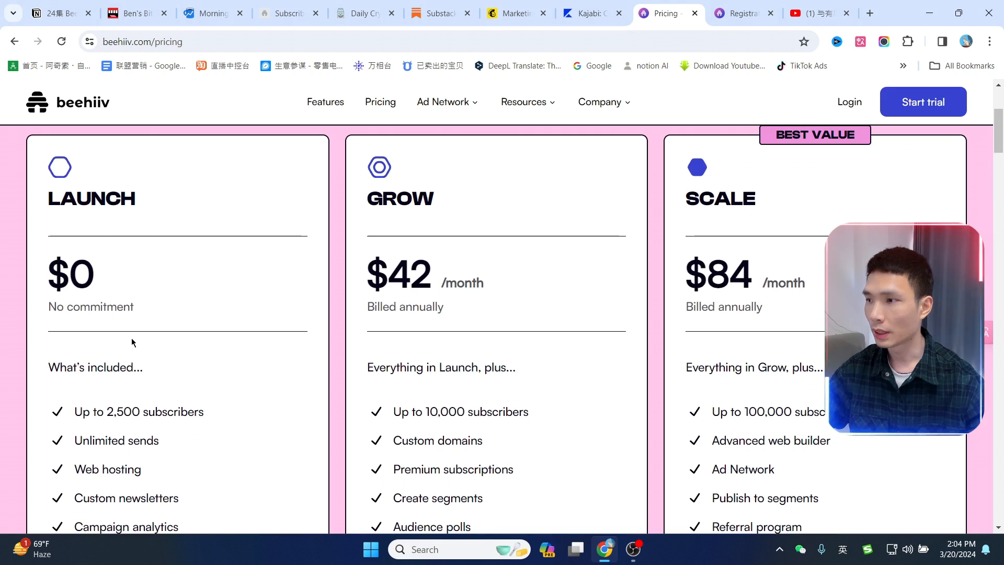
{"action": "scroll", "coordinate": [134, 233], "scroll_direction": "down", "scroll_amount": 7}
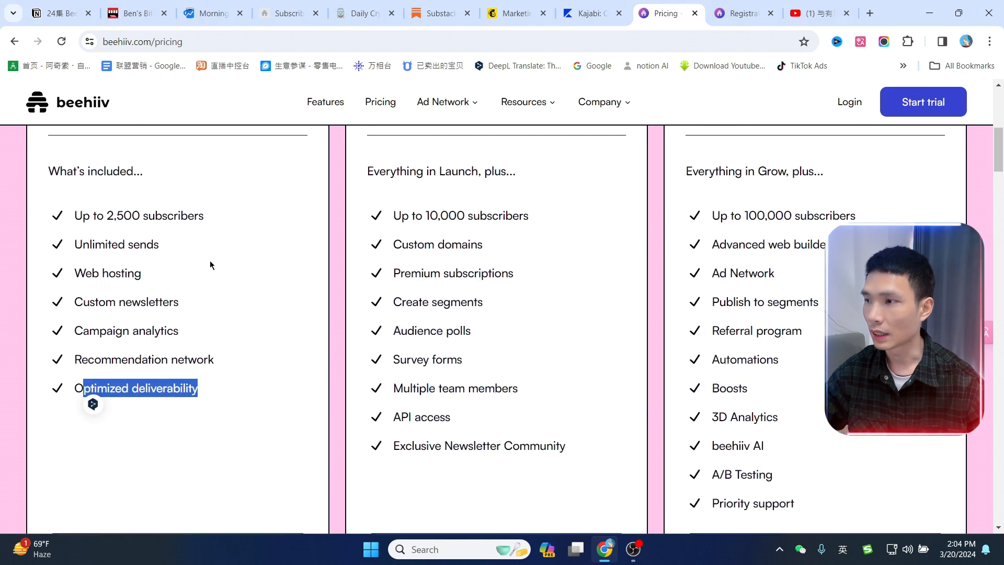
{"action": "scroll", "coordinate": [238, 226], "scroll_direction": "up", "scroll_amount": 7}
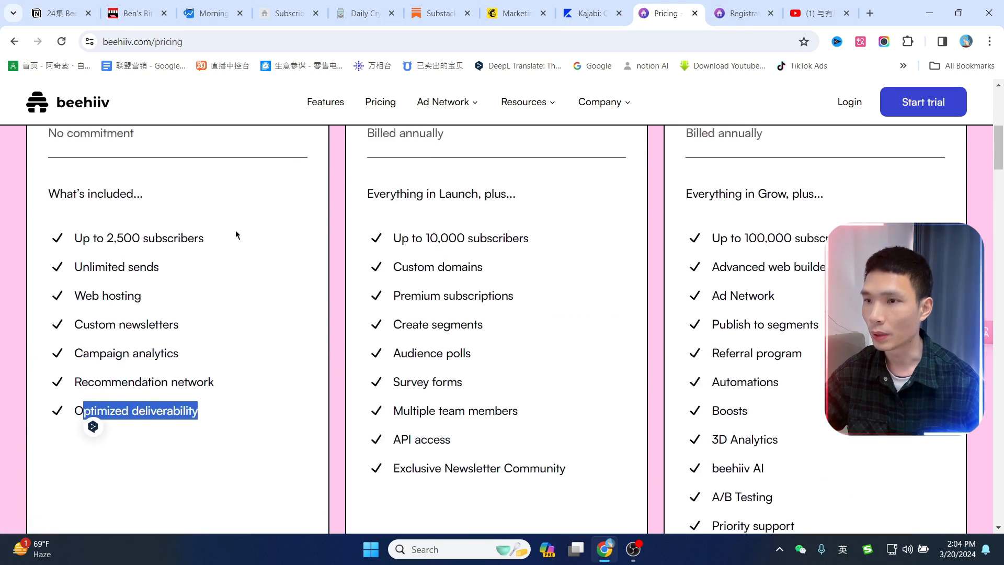
{"action": "scroll", "coordinate": [231, 259], "scroll_direction": "down", "scroll_amount": 7}
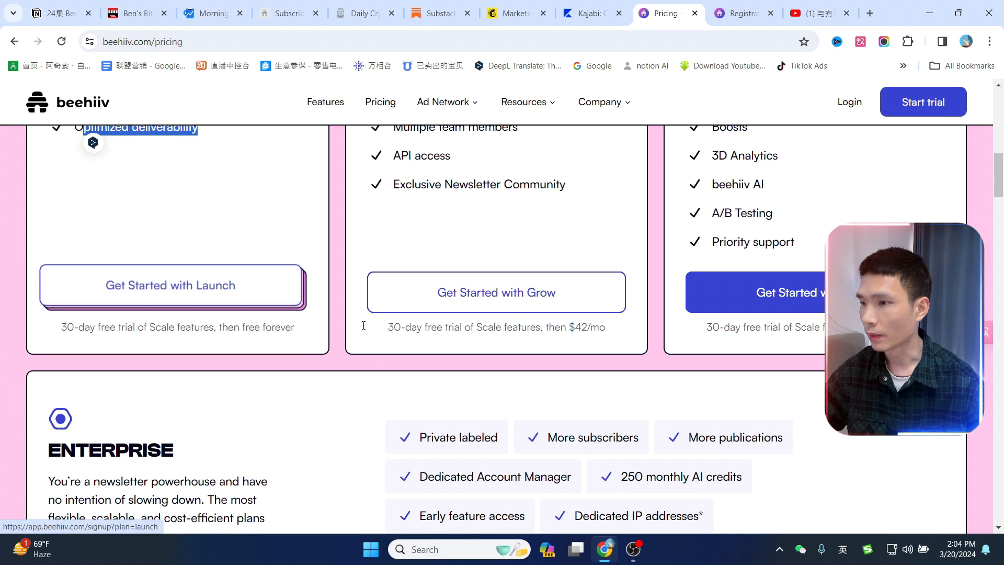
{"action": "left_click", "coordinate": [376, 335]}
{"action": "left_click_drag", "start_coordinate": [376, 335], "coordinate": [621, 338]}
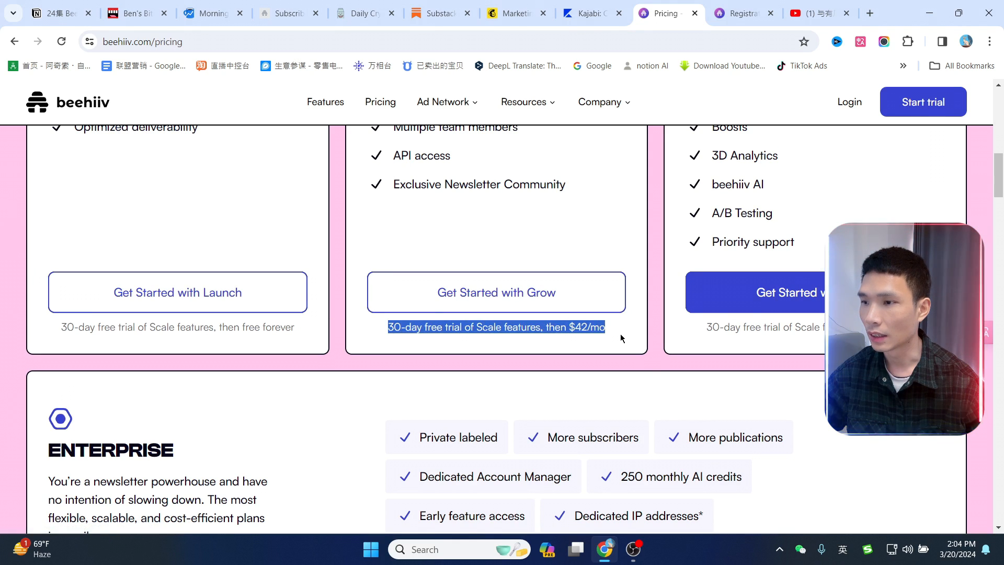
{"action": "left_click", "coordinate": [511, 336]}
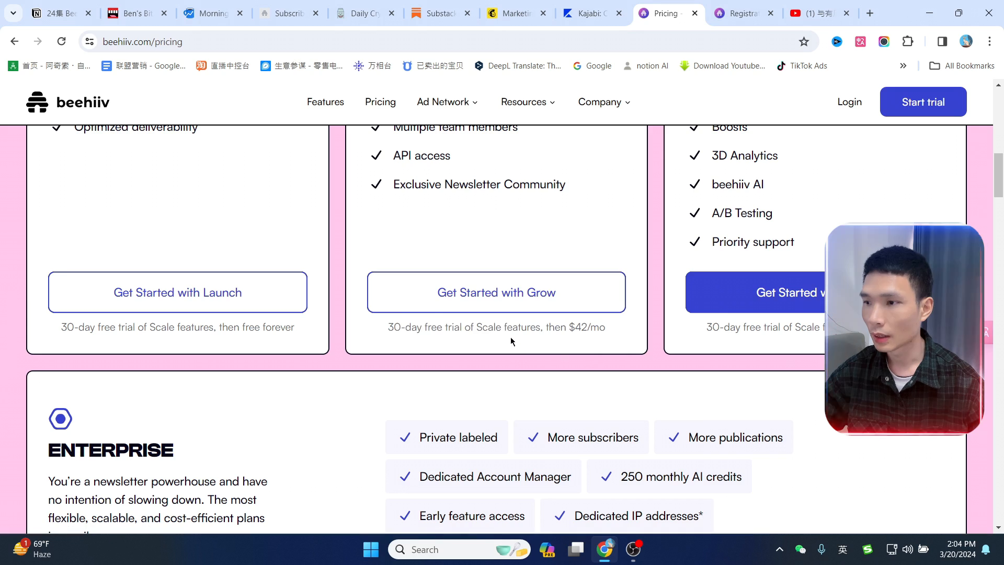
Compare the prices and features of the three plans, and highlight part of the Grow plan's trial terms.
{"action": "scroll", "coordinate": [123, 287], "scroll_direction": "up", "scroll_amount": 6}
{"action": "scroll", "coordinate": [142, 275], "scroll_direction": "up", "scroll_amount": 2}
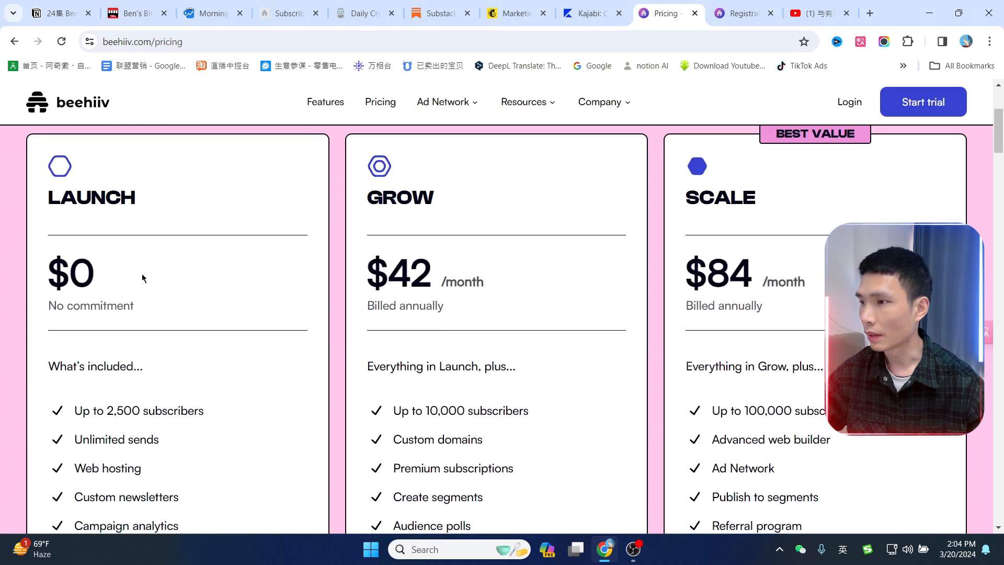
{"action": "scroll", "coordinate": [143, 277], "scroll_direction": "down", "scroll_amount": 2}
{"action": "scroll", "coordinate": [454, 296], "scroll_direction": "up", "scroll_amount": 2}
{"action": "scroll", "coordinate": [501, 297], "scroll_direction": "down", "scroll_amount": 1}
{"action": "scroll", "coordinate": [500, 297], "scroll_direction": "down", "scroll_amount": 1}
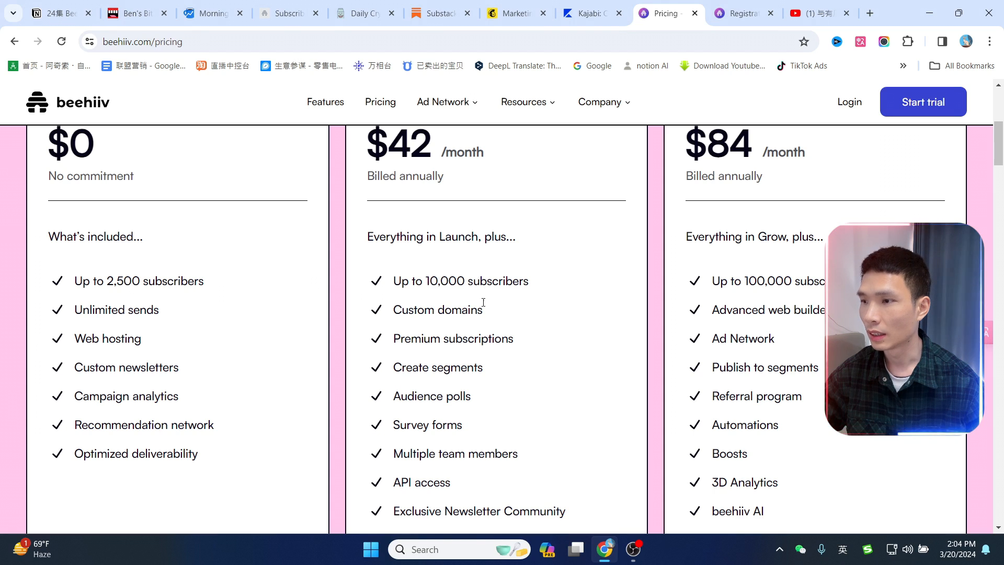
{"action": "scroll", "coordinate": [483, 303], "scroll_direction": "down", "scroll_amount": 2}
{"action": "scroll", "coordinate": [471, 246], "scroll_direction": "up", "scroll_amount": 3}
{"action": "scroll", "coordinate": [487, 251], "scroll_direction": "down", "scroll_amount": 3}
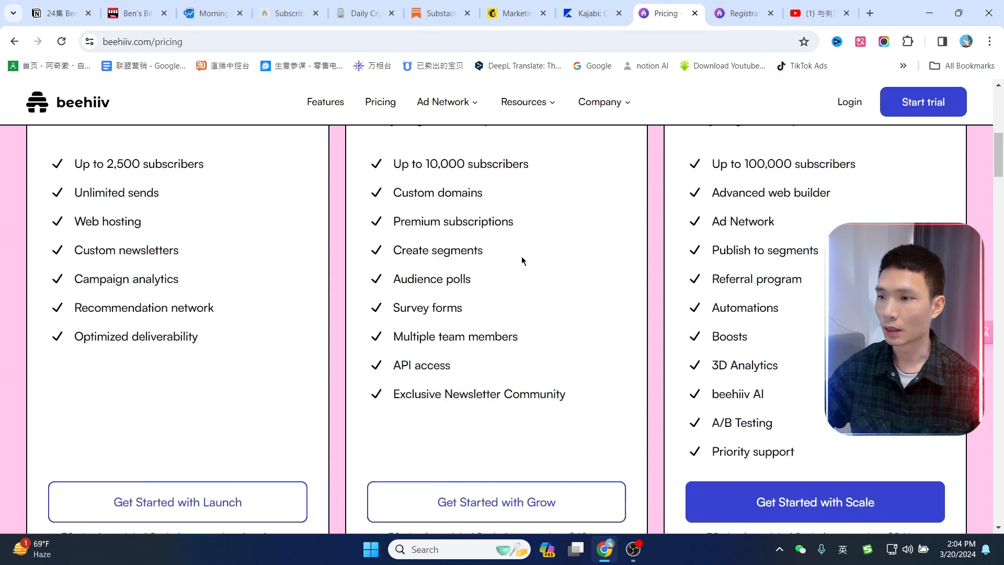
{"action": "scroll", "coordinate": [522, 260], "scroll_direction": "down", "scroll_amount": 1}
{"action": "left_click_drag", "start_coordinate": [385, 459], "coordinate": [484, 456]}
Start the Launch plan sign-up, fill in the first name, last name, email and both password fields, and submit the registration.
{"action": "left_click", "coordinate": [178, 421]}
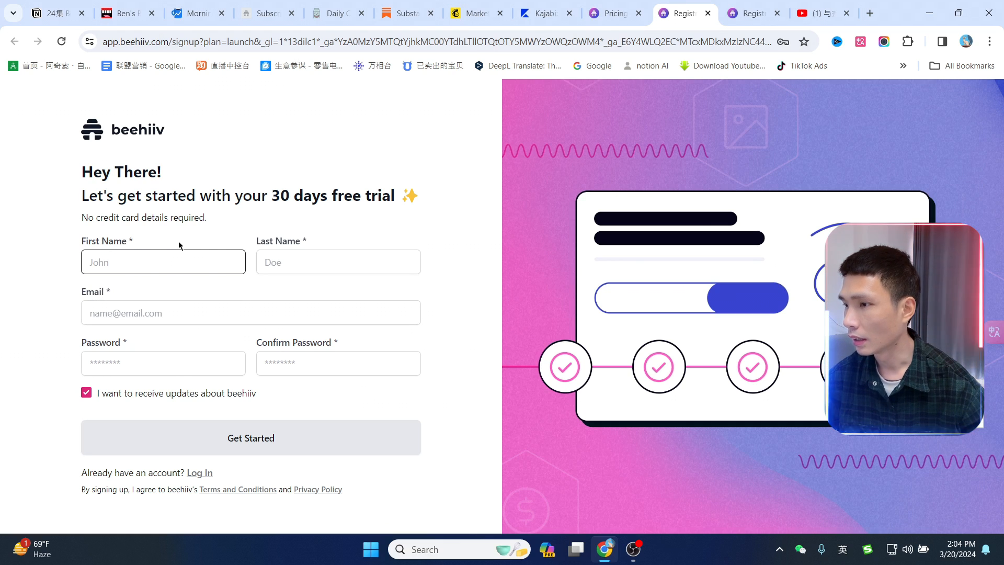
{"action": "type", "text": "ho"}
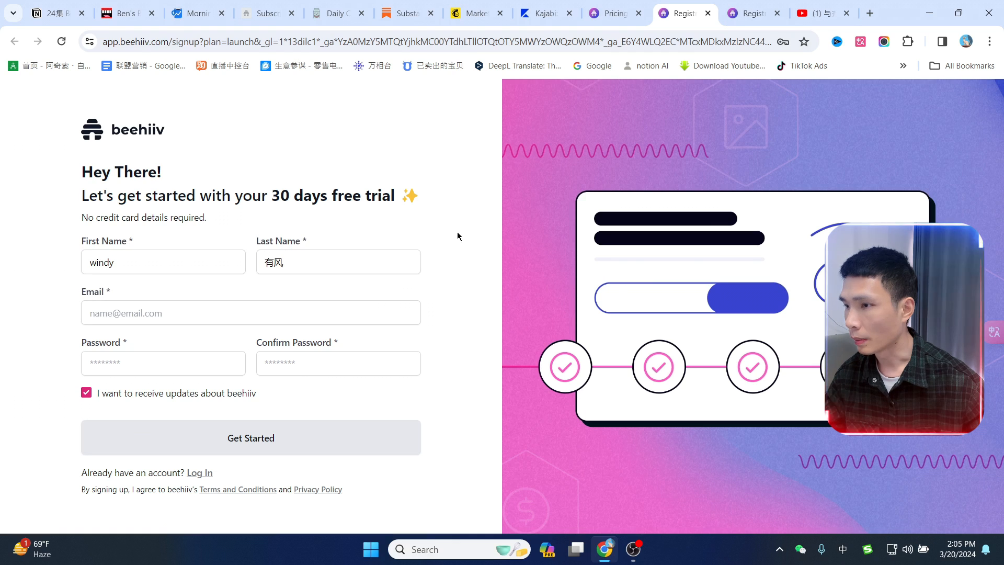
{"action": "left_click", "coordinate": [204, 316]}
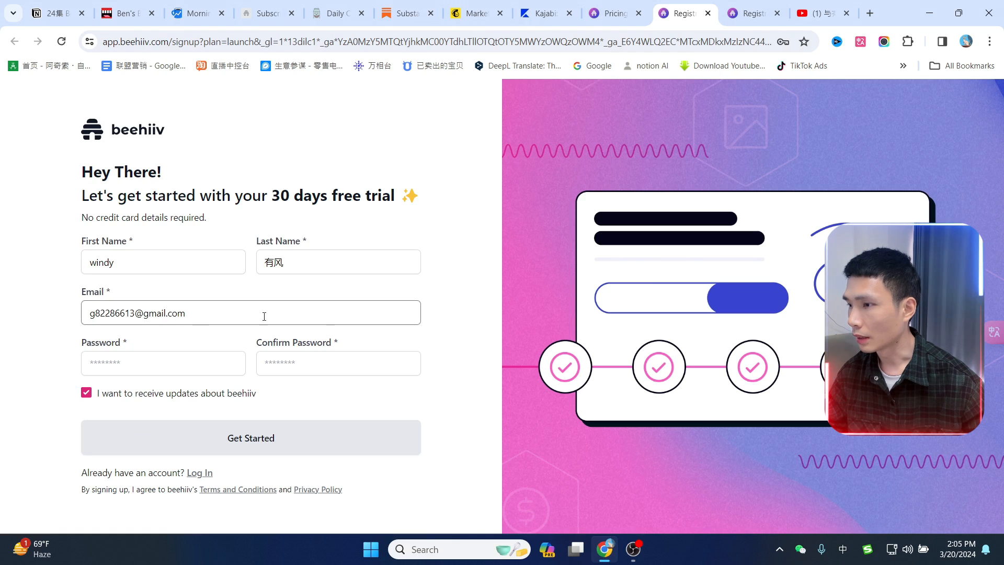
{"action": "left_click", "coordinate": [143, 361]}
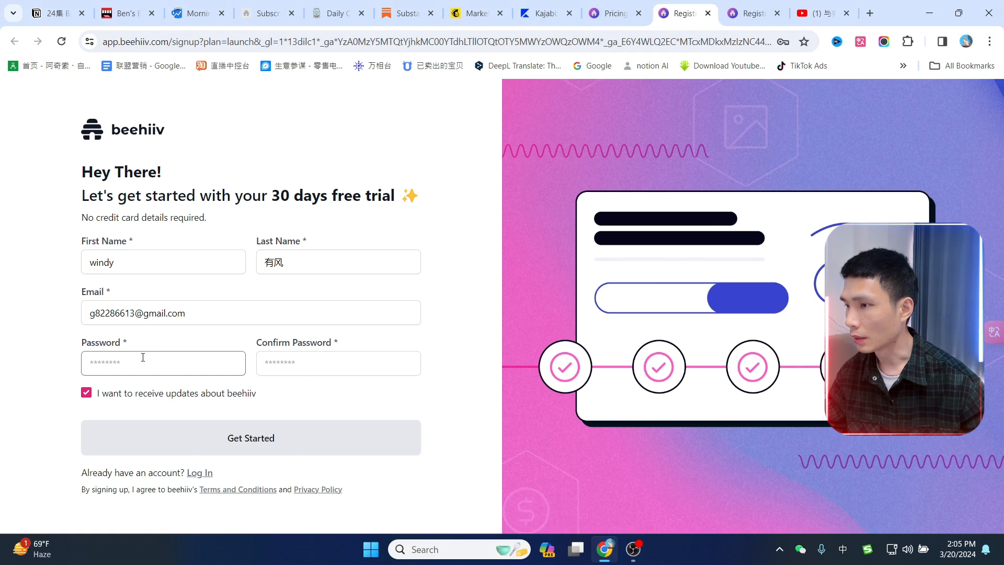
{"action": "type", "text": "•••"}
{"action": "left_click", "coordinate": [268, 438]}
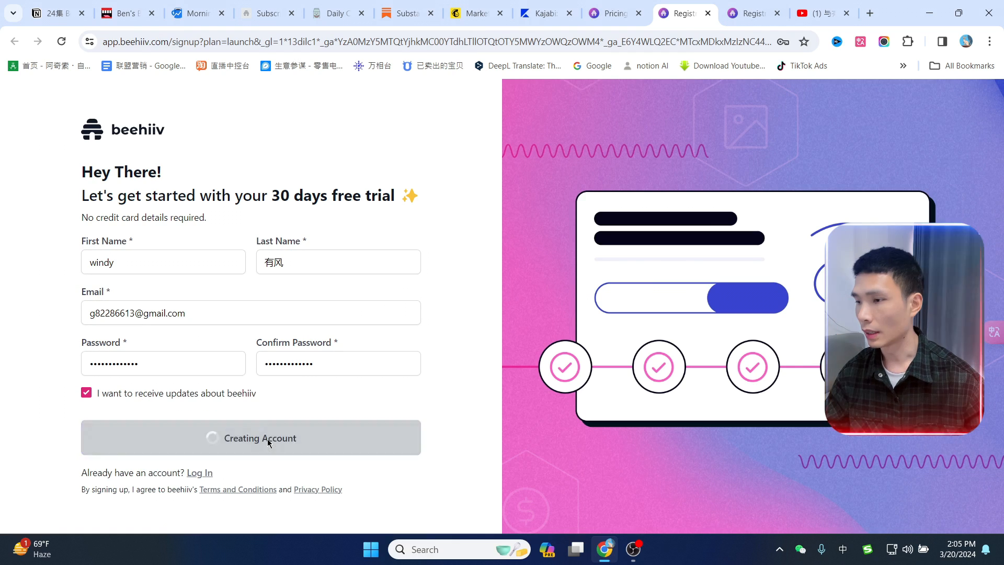
Highlight the email validation note on the sign-up form, check the hidden background apps, and resubmit the registration.
{"action": "left_click_drag", "start_coordinate": [81, 321], "coordinate": [368, 336]}
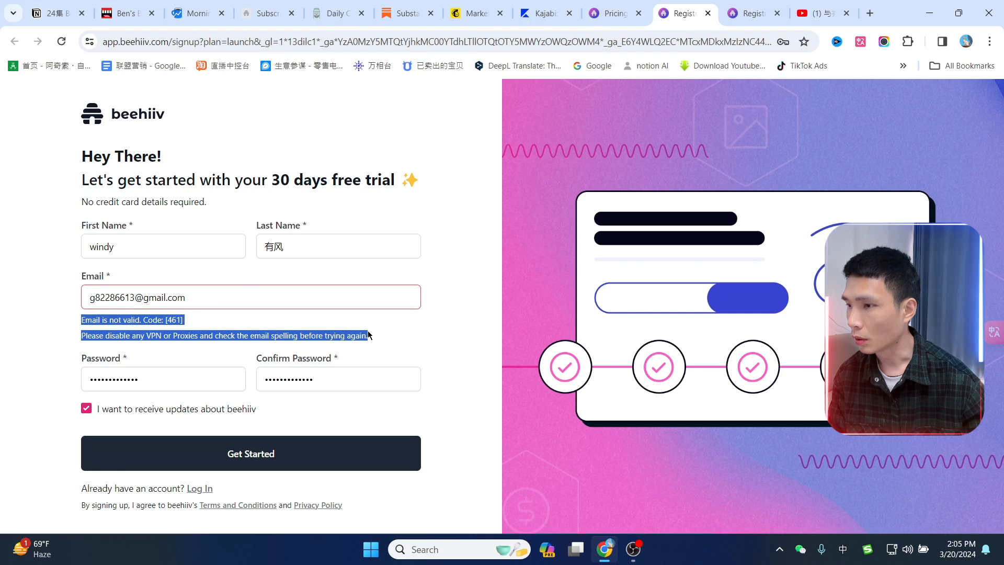
{"action": "left_click", "coordinate": [780, 550]}
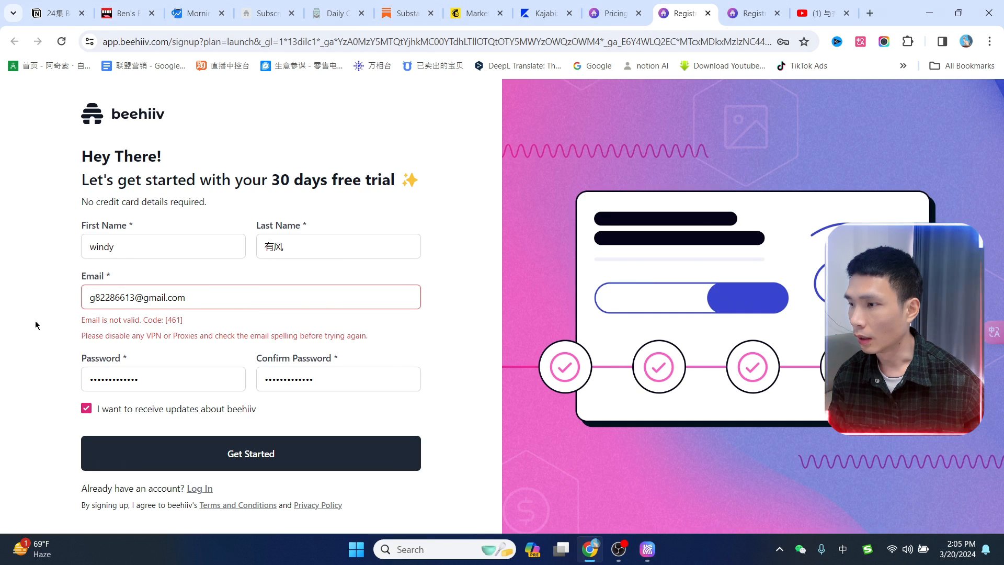
{"action": "left_click", "coordinate": [262, 454]}
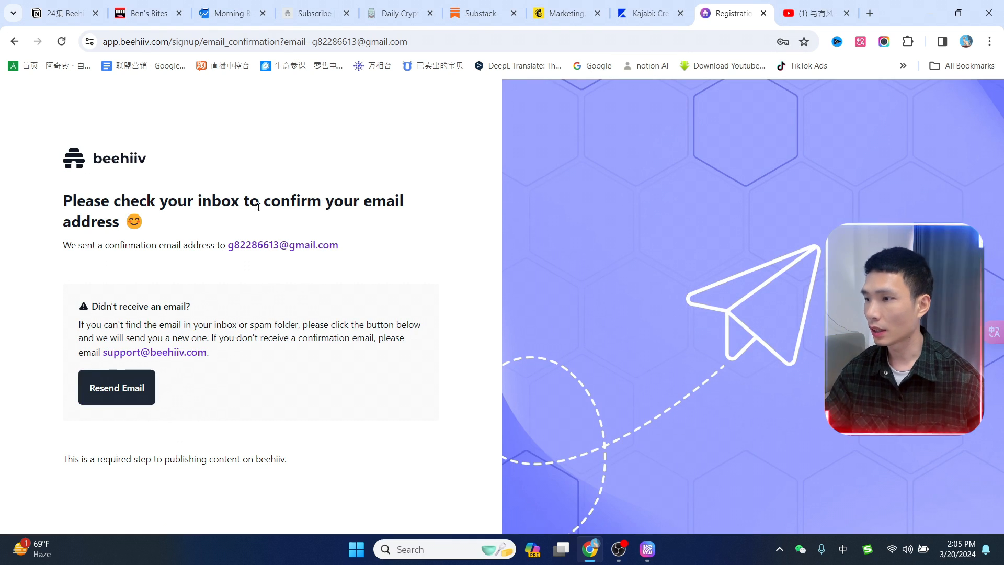
Open Gmail in a new tab, and verify the address through beehiiv's Please Confirm Your Email message.
{"action": "left_click", "coordinate": [871, 14]}
{"action": "type", "text": "g"}
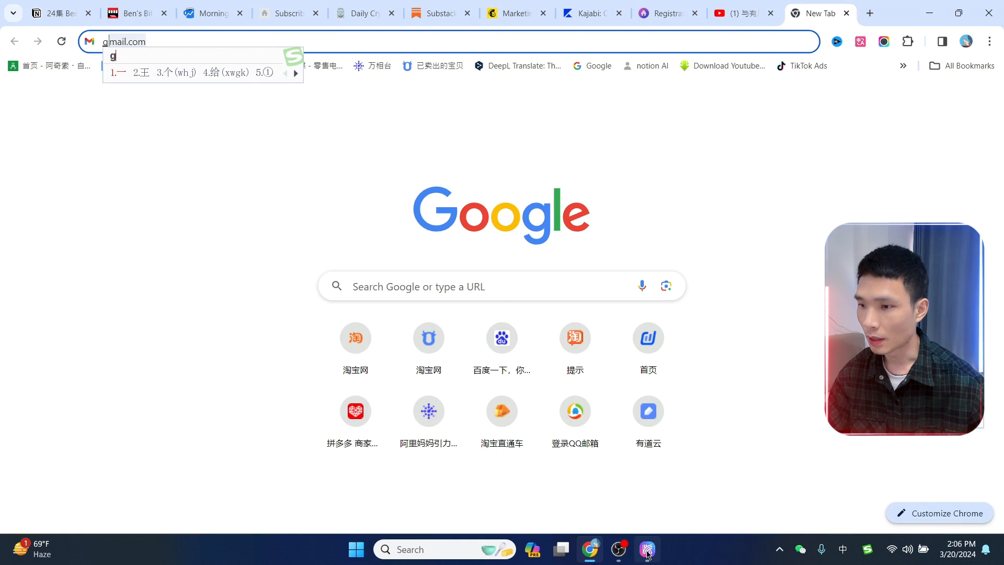
{"action": "left_click", "coordinate": [647, 549]}
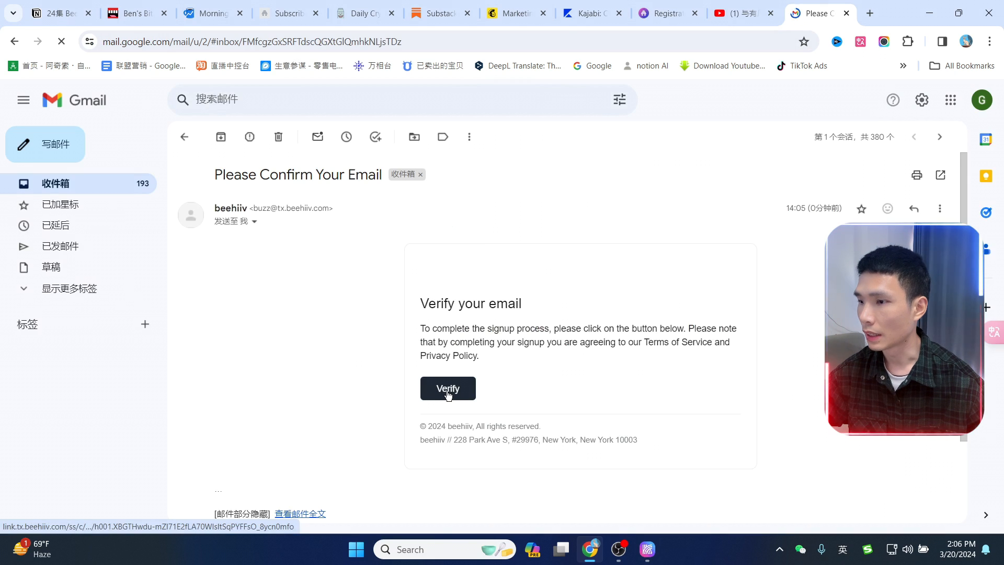
{"action": "left_click", "coordinate": [460, 388]}
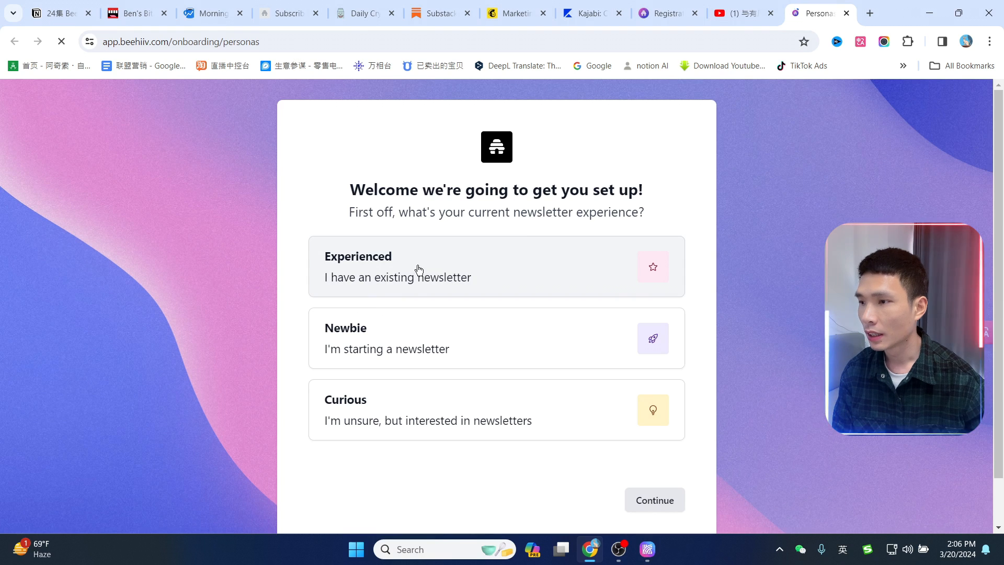
Choose Newbie as the newsletter experience, continue the onboarding, and highlight the beehiiv.com ending of the publication's subdomain.
{"action": "scroll", "coordinate": [527, 328], "scroll_direction": "down", "scroll_amount": 1}
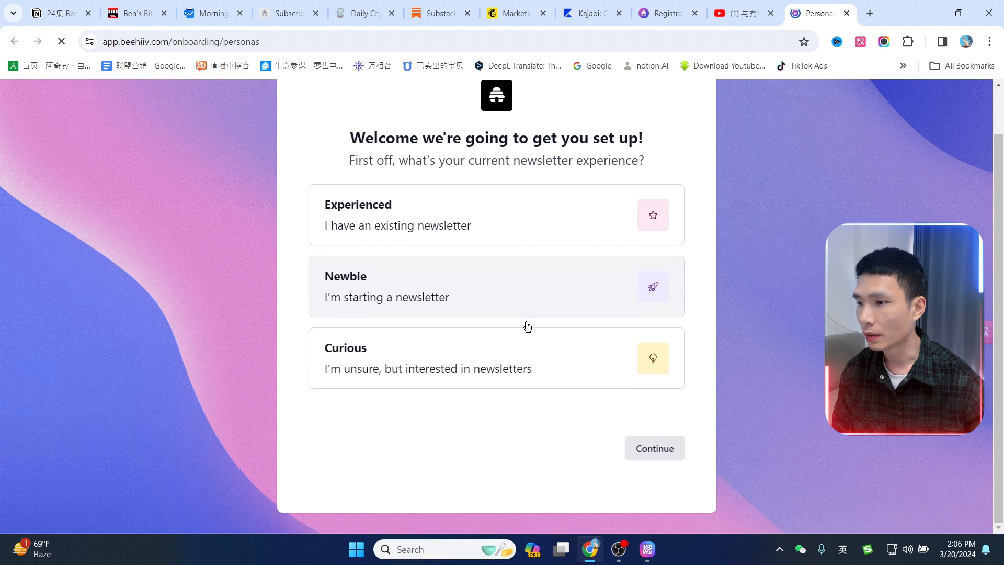
{"action": "left_click", "coordinate": [526, 309]}
{"action": "left_click", "coordinate": [655, 444]}
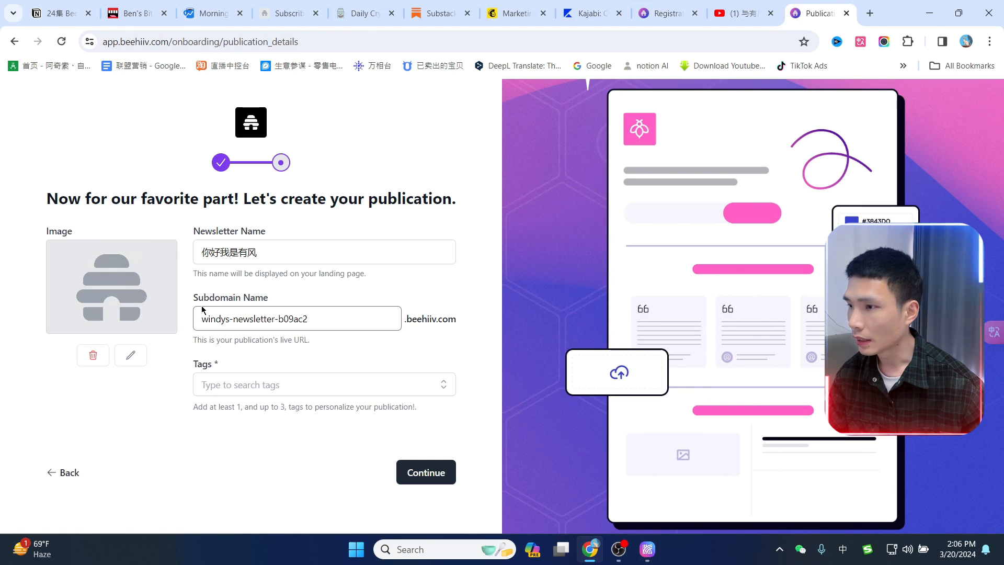
{"action": "left_click_drag", "start_coordinate": [461, 324], "coordinate": [312, 326]}
{"action": "left_click", "coordinate": [429, 288]}
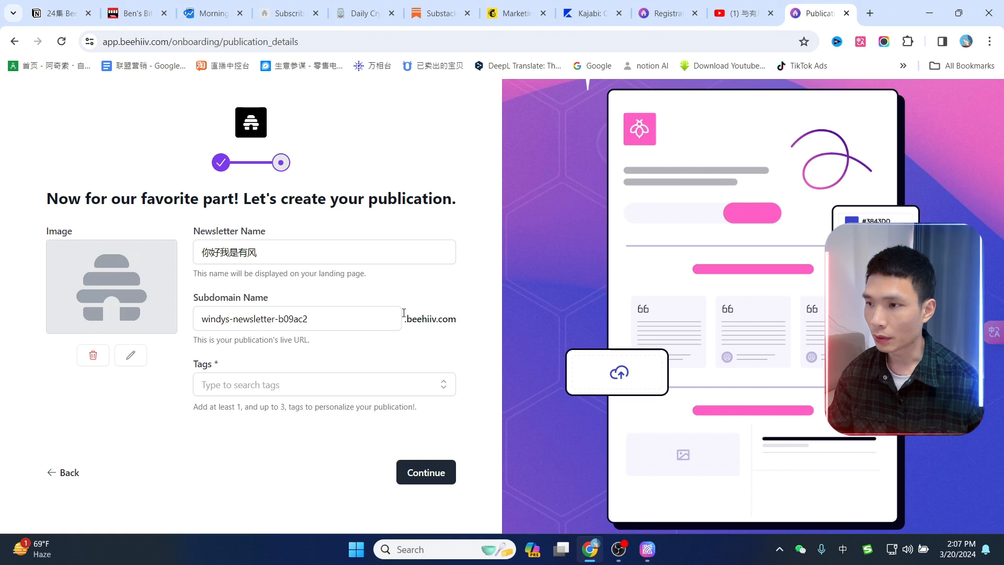
Tag the publication with Astrology and continue the onboarding.
{"action": "left_click", "coordinate": [296, 387]}
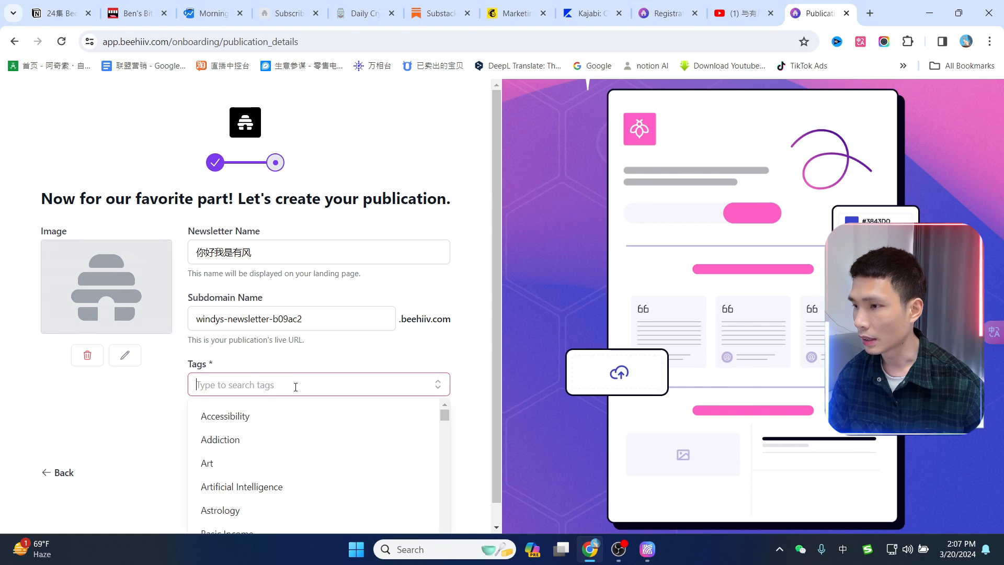
{"action": "scroll", "coordinate": [244, 455], "scroll_direction": "down", "scroll_amount": 2}
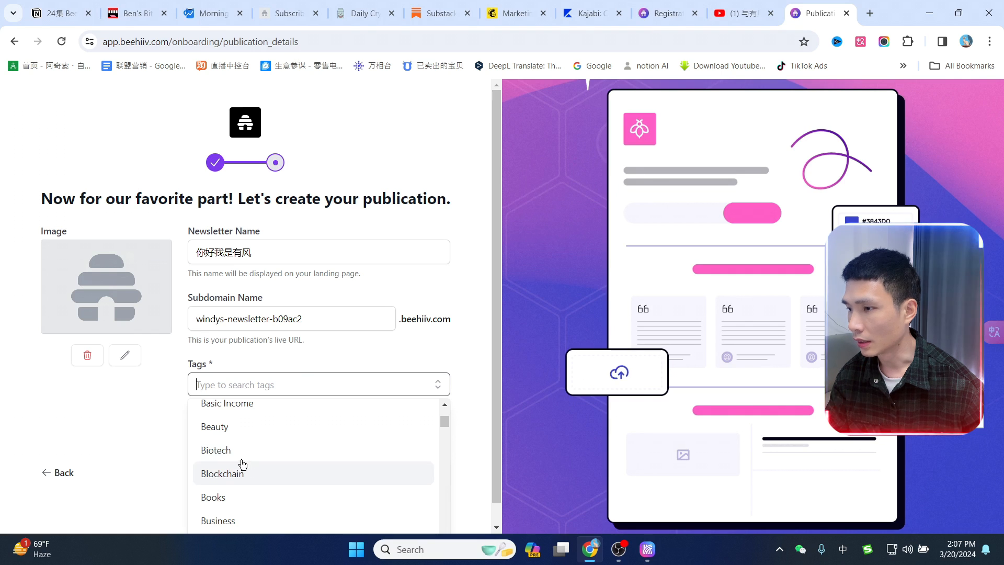
{"action": "scroll", "coordinate": [245, 454], "scroll_direction": "up", "scroll_amount": 1}
{"action": "left_click", "coordinate": [231, 450]}
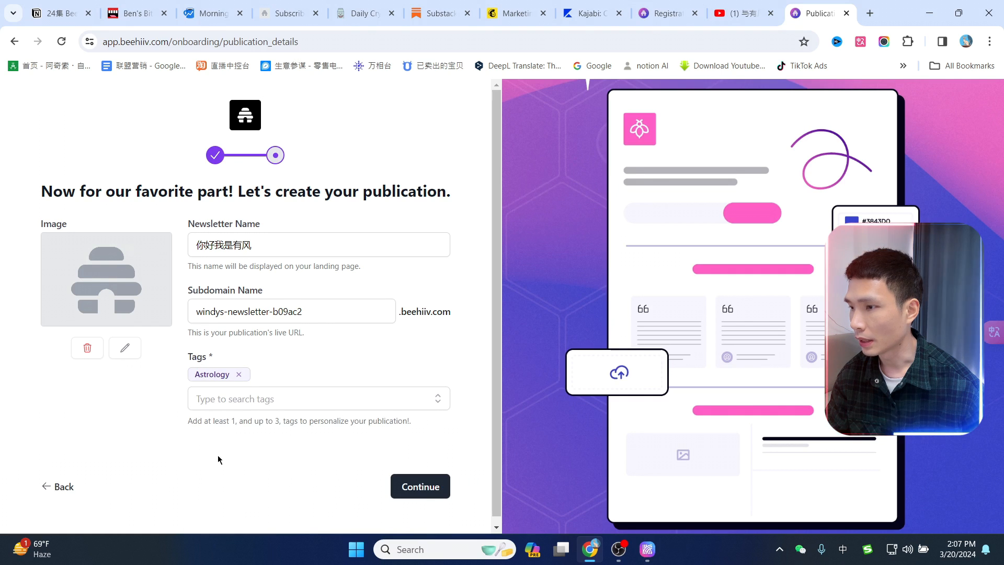
{"action": "left_click", "coordinate": [419, 487]}
Return to the publication details, upload 3月18日 (1).jpg as the publication image, and continue into the free trial.
{"action": "key", "text": "alt+Left"}
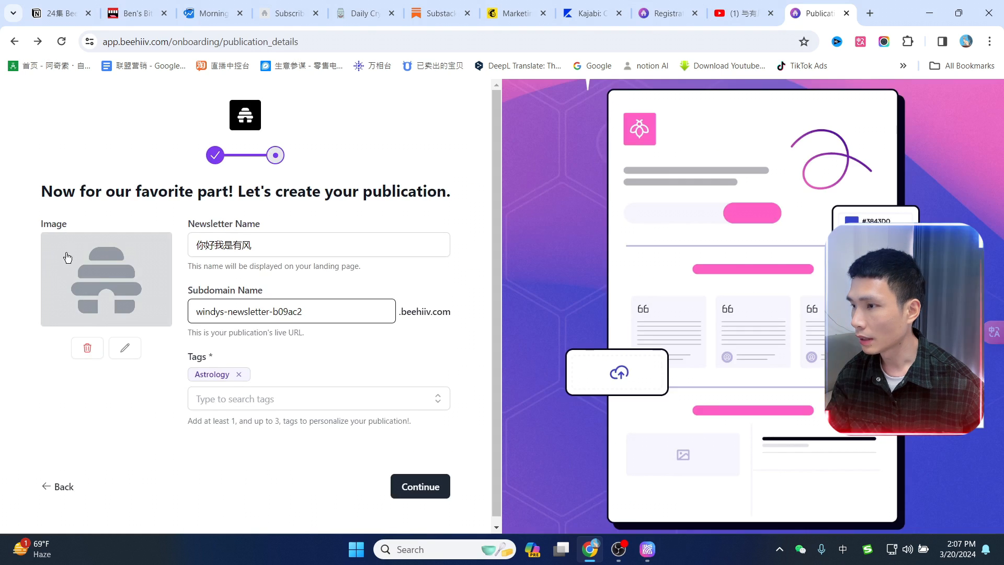
{"action": "left_click", "coordinate": [126, 349]}
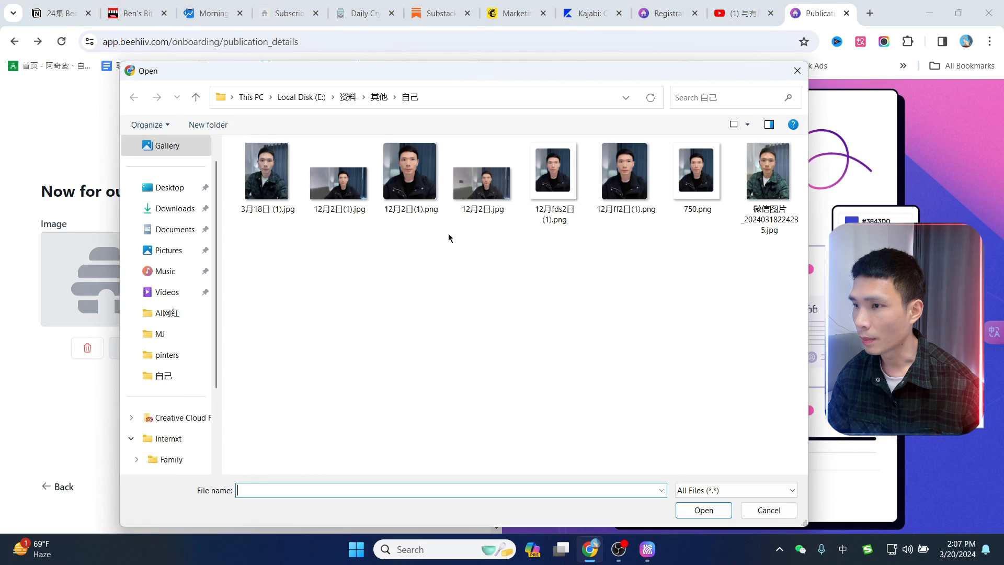
{"action": "double_click", "coordinate": [251, 173]}
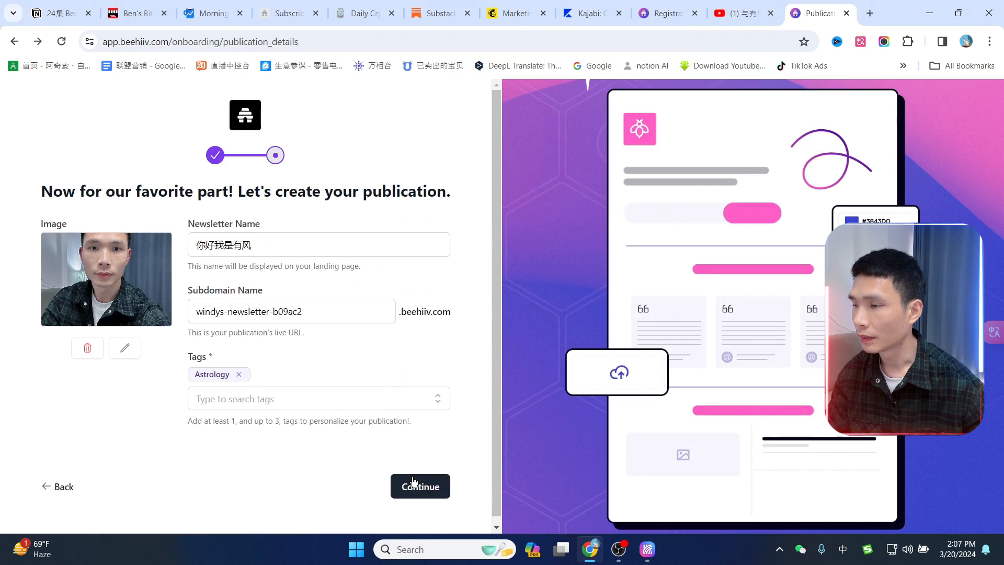
{"action": "left_click", "coordinate": [413, 482]}
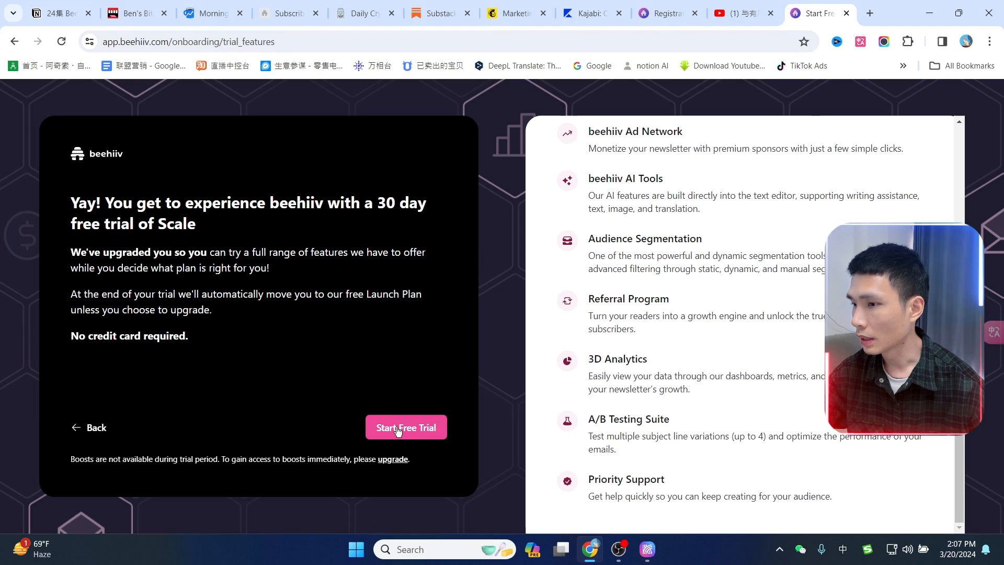
{"action": "left_click", "coordinate": [398, 428]}
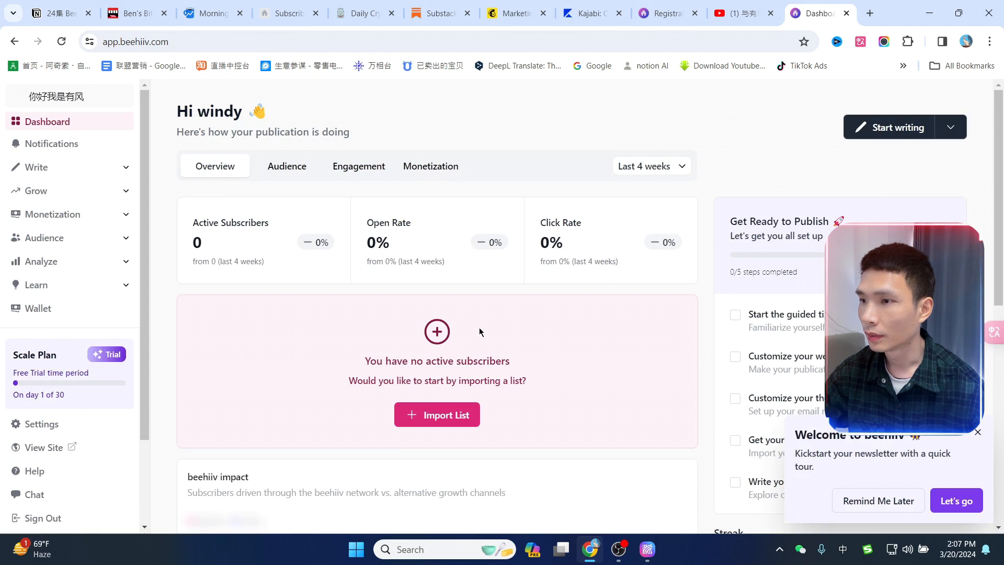
Tick off the guided tour in the setup checklist, and view the other publication's subscribe page before returning to the dashboard.
{"action": "left_click", "coordinate": [780, 328]}
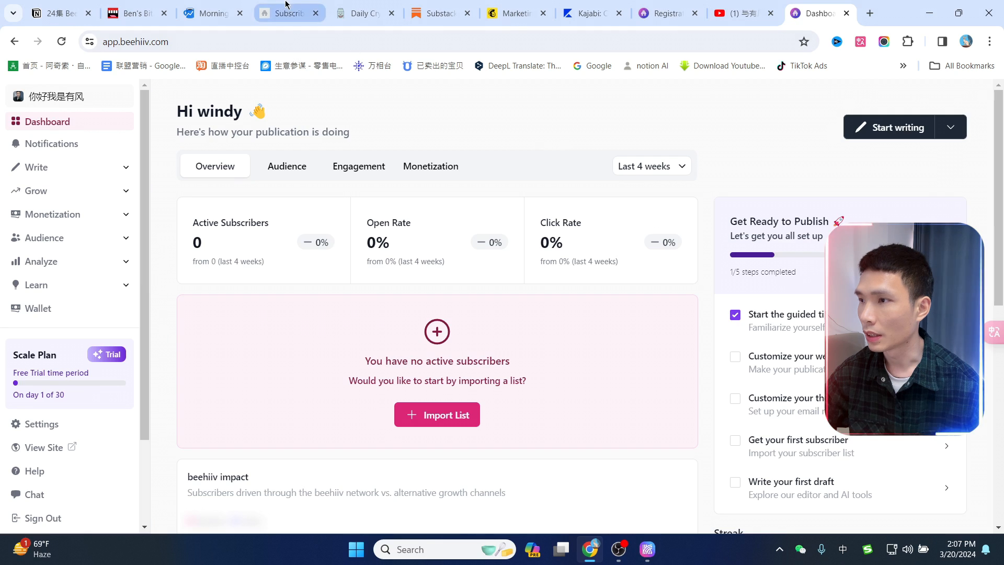
{"action": "left_click", "coordinate": [290, 20]}
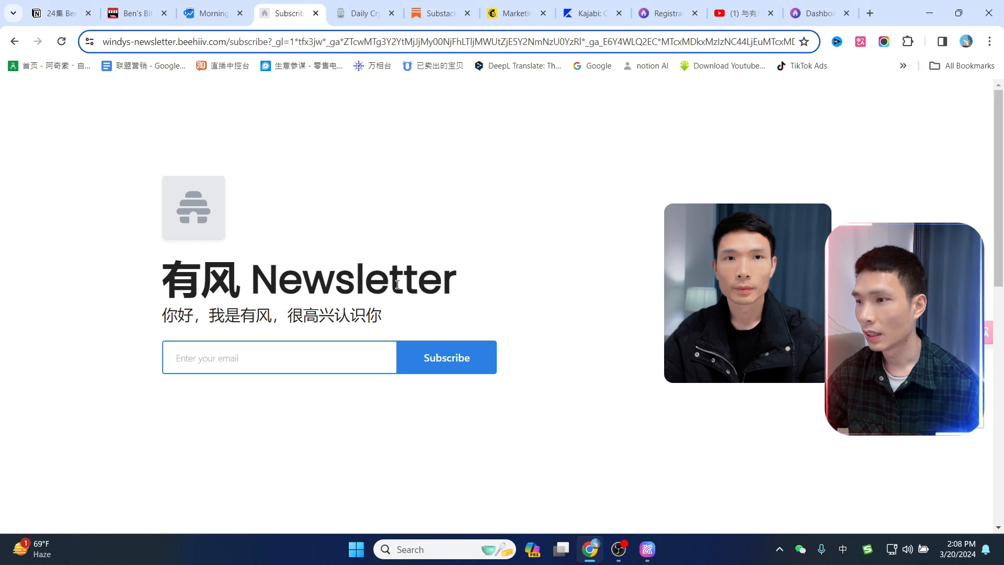
{"action": "left_click", "coordinate": [808, 13]}
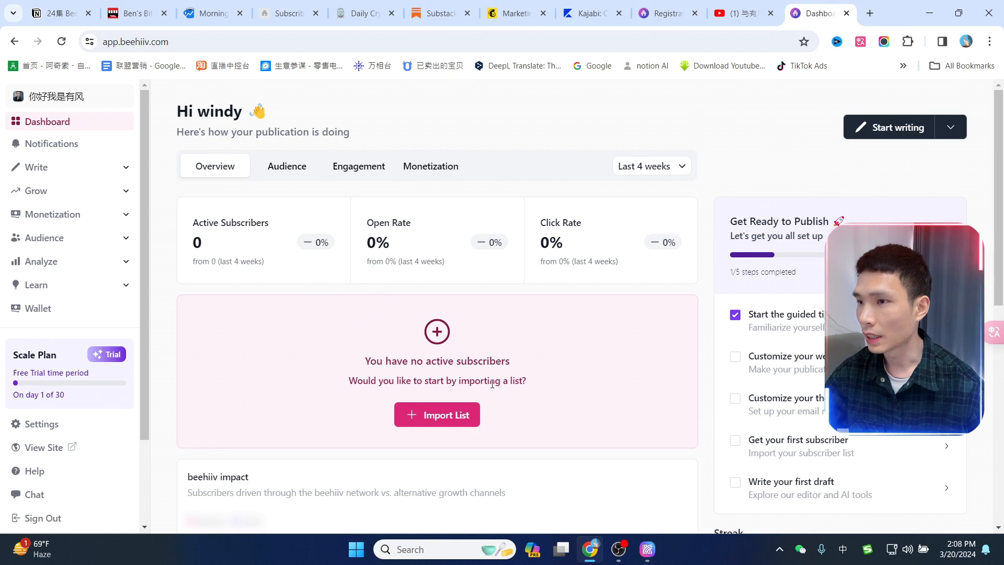
Start a new subscriber import from the dashboard, using the method Copy and paste a list of email addresses.
{"action": "left_click", "coordinate": [442, 418]}
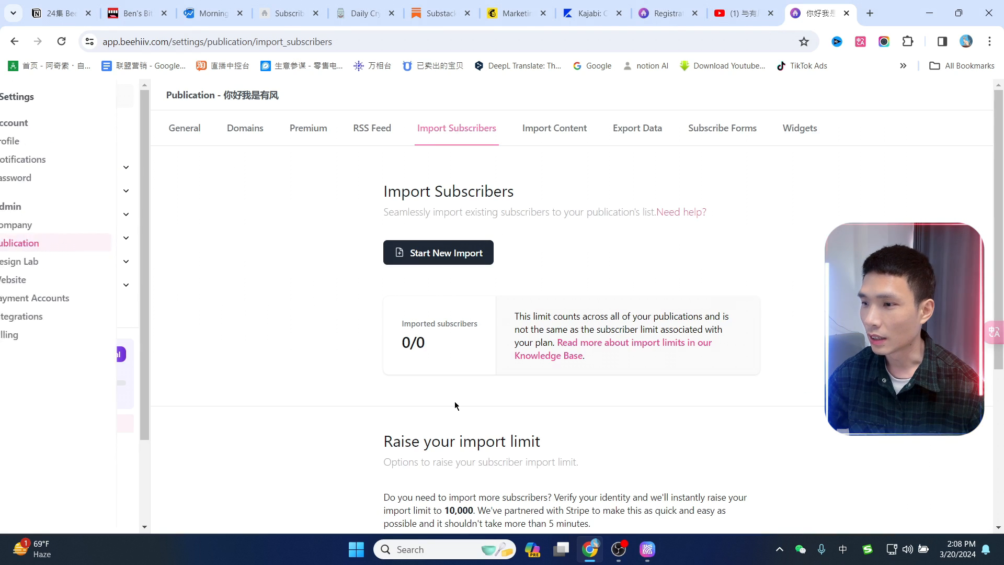
{"action": "left_click", "coordinate": [454, 261]}
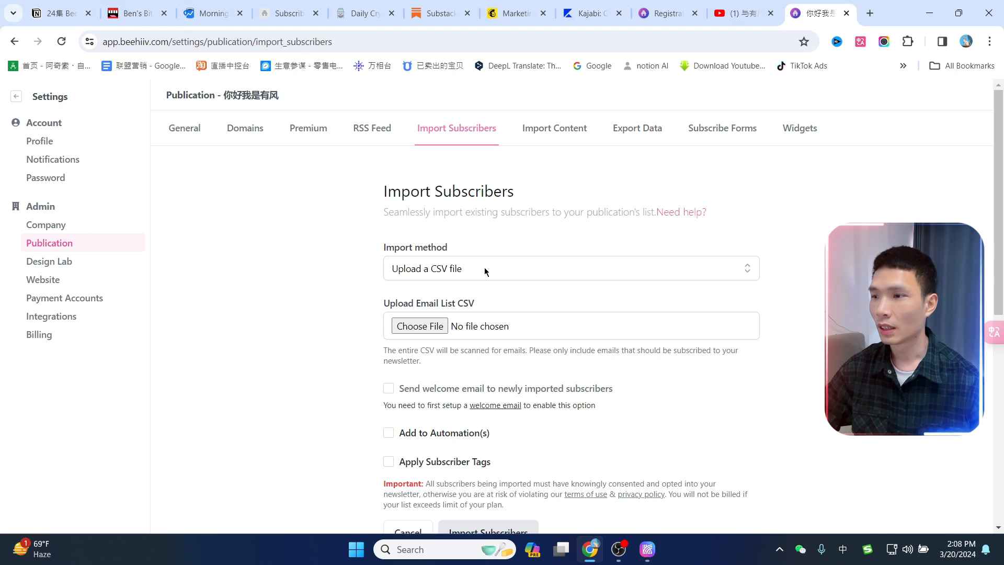
{"action": "left_click", "coordinate": [485, 268]}
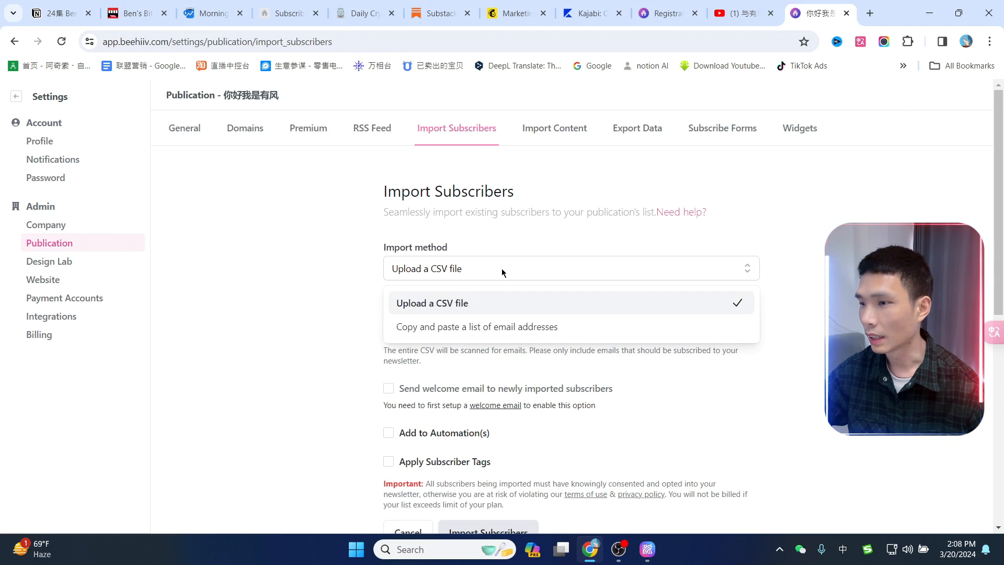
{"action": "left_click", "coordinate": [470, 329]}
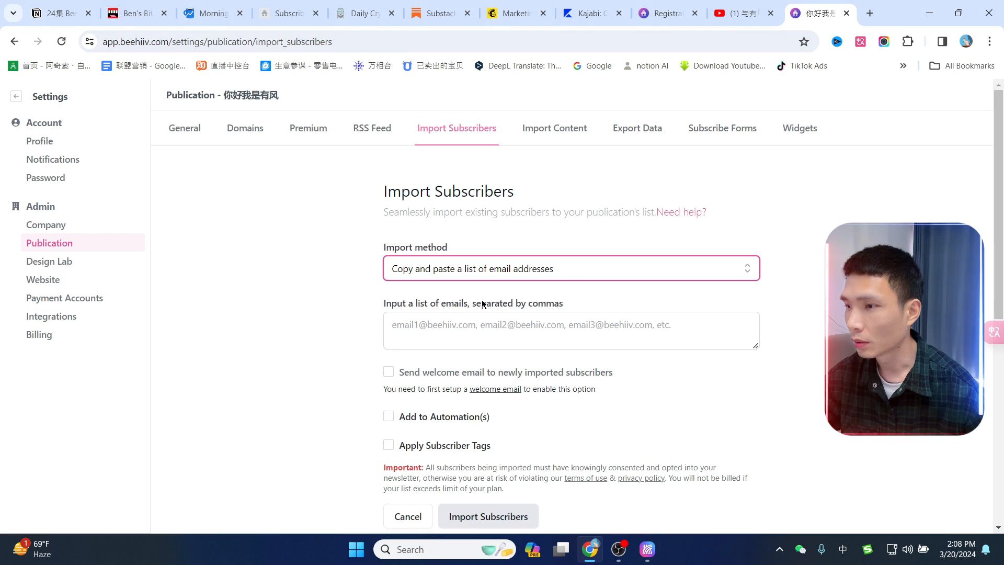
{"action": "left_click", "coordinate": [438, 333]}
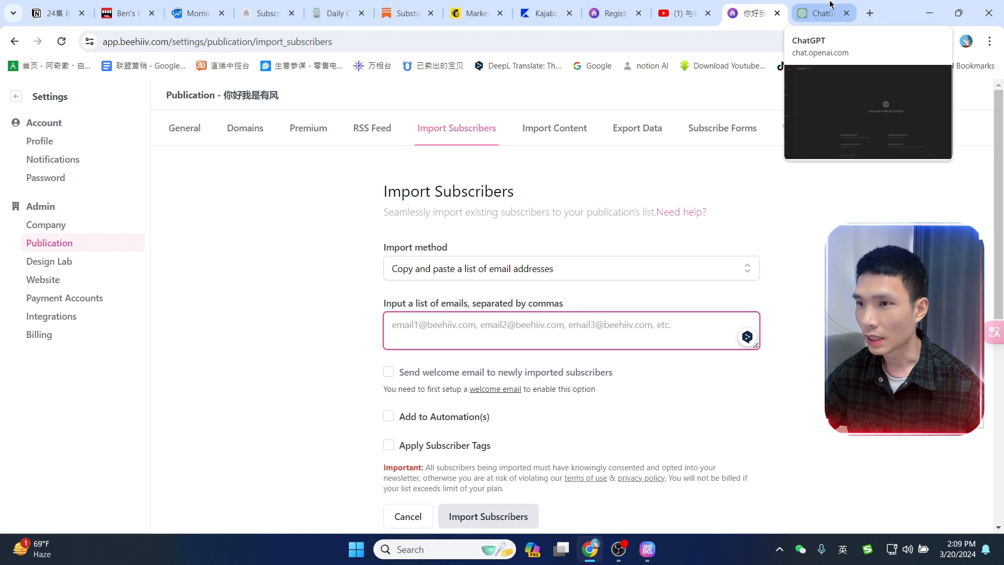
Switch to ChatGPT, request 20 random comma-separated Gmail addresses without line breaks or digits, and follow up with 不要重复了.
{"action": "left_click", "coordinate": [830, 13]}
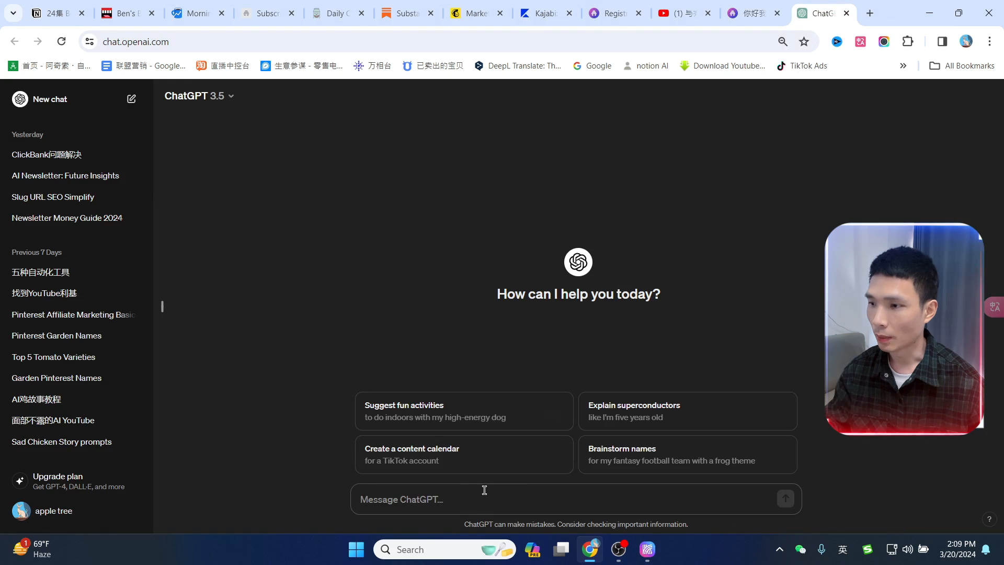
{"action": "type", "text": "帮我随机生成20个gmail邮箱，中间用逗号隔开，不要换行，不要数字"}
{"action": "key", "text": "Return"}
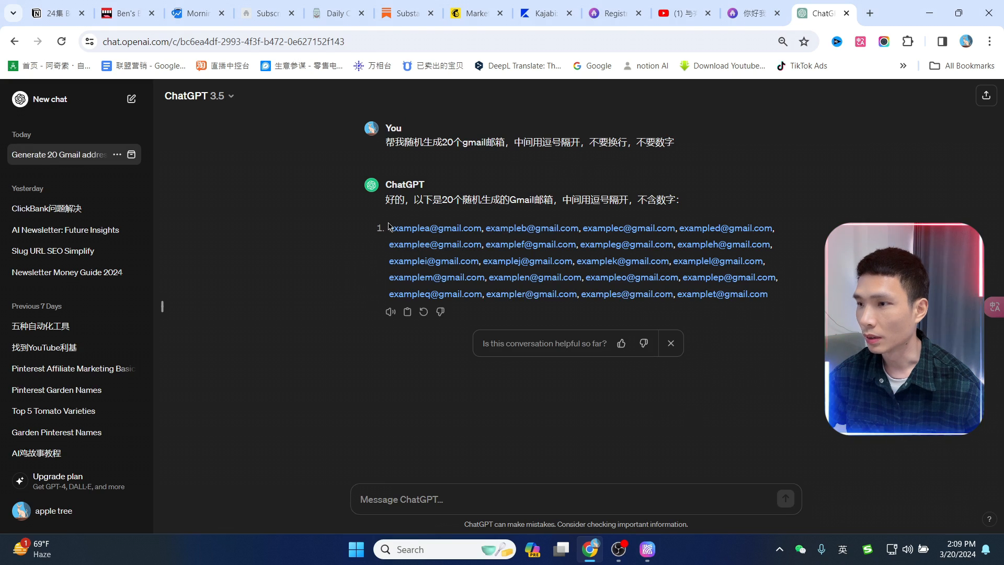
{"action": "left_click_drag", "start_coordinate": [388, 228], "coordinate": [674, 244]}
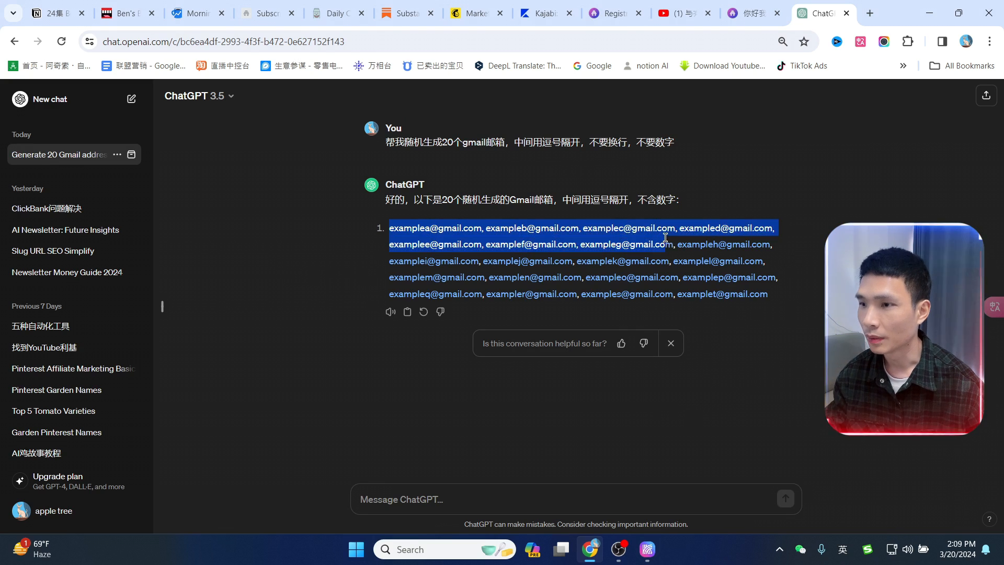
{"action": "left_click", "coordinate": [482, 430]}
{"action": "type", "text": "gi"}
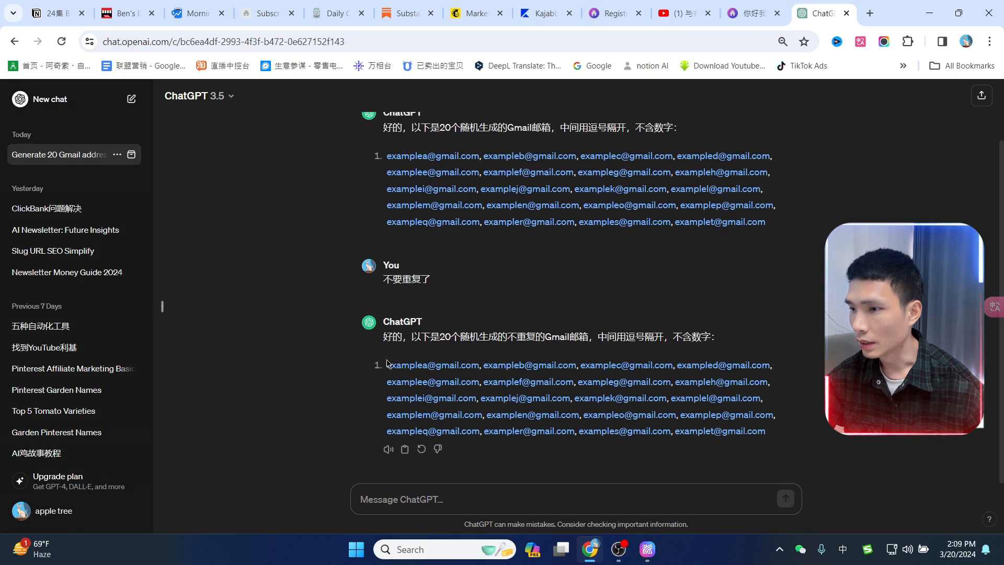
Copy the first eight generated email addresses, paste them into beehiiv's import list, and import them as subscribers.
{"action": "left_click_drag", "start_coordinate": [387, 365], "coordinate": [764, 378]}
{"action": "key", "text": "ctrl+v"}
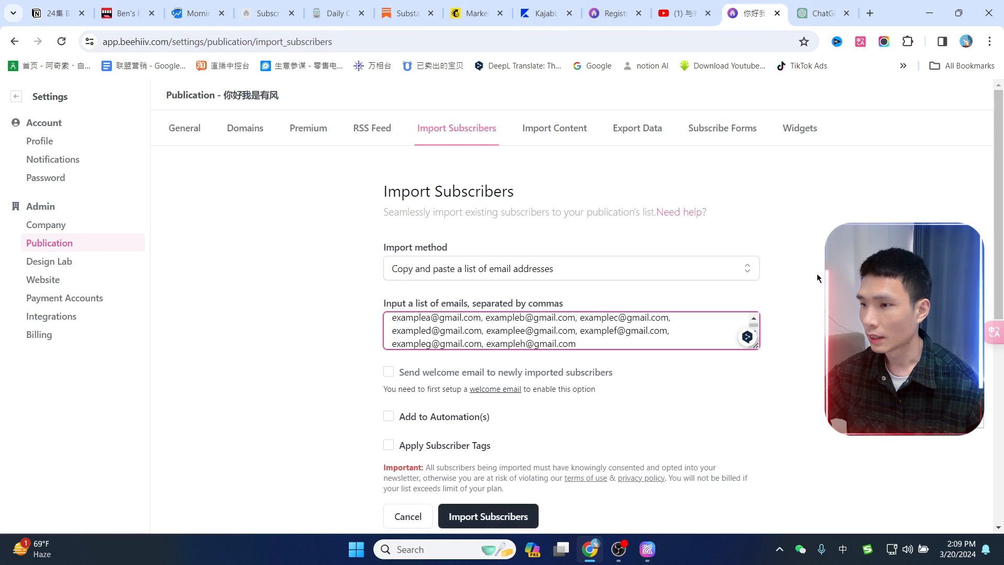
{"action": "left_click", "coordinate": [817, 274]}
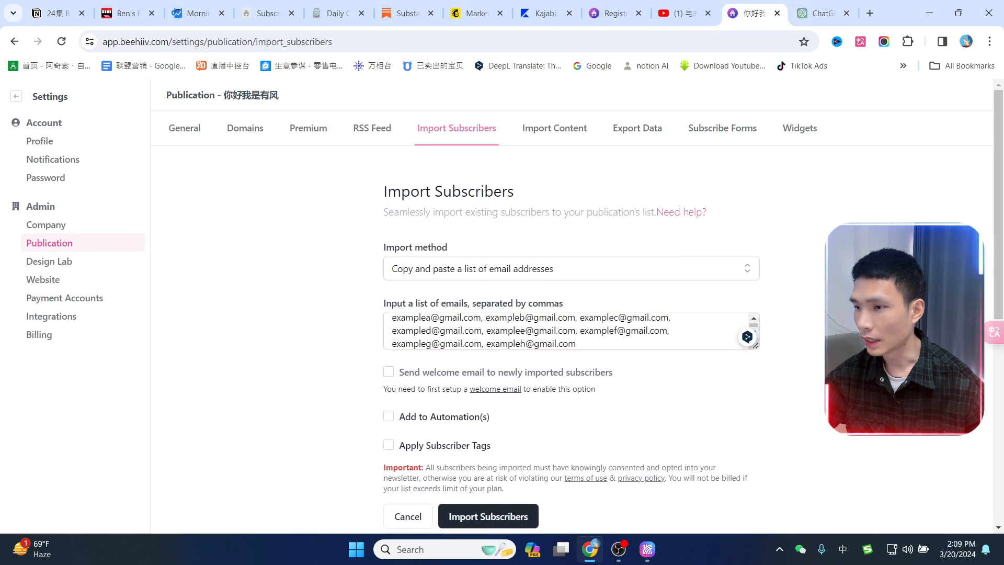
{"action": "scroll", "coordinate": [817, 274], "scroll_direction": "down", "scroll_amount": 1}
{"action": "left_click", "coordinate": [493, 456]}
{"action": "left_click", "coordinate": [757, 353]}
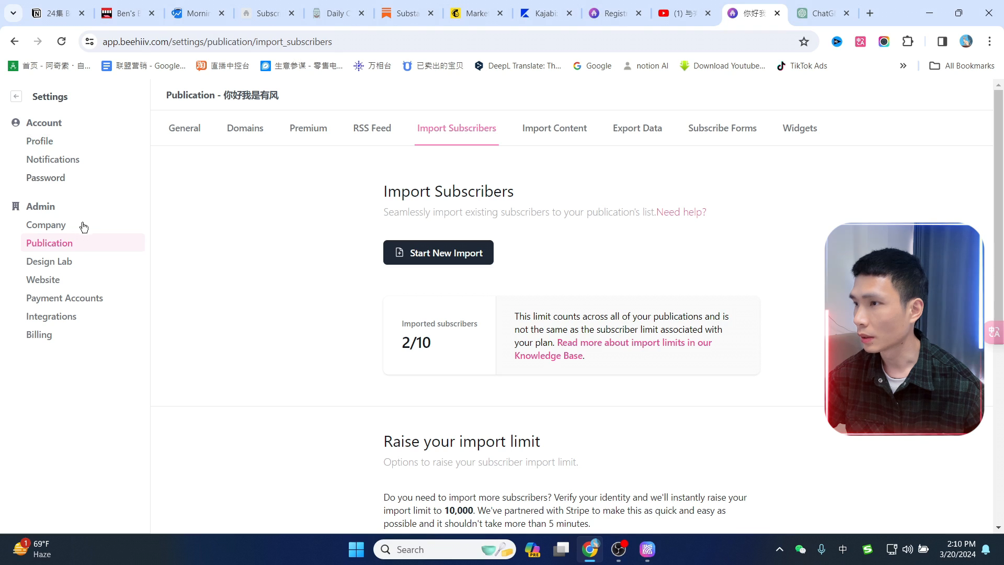
Look over the other publication's subscribe page and the Milk Road home page as sign-up examples, and return to the dashboard.
{"action": "left_click", "coordinate": [281, 6]}
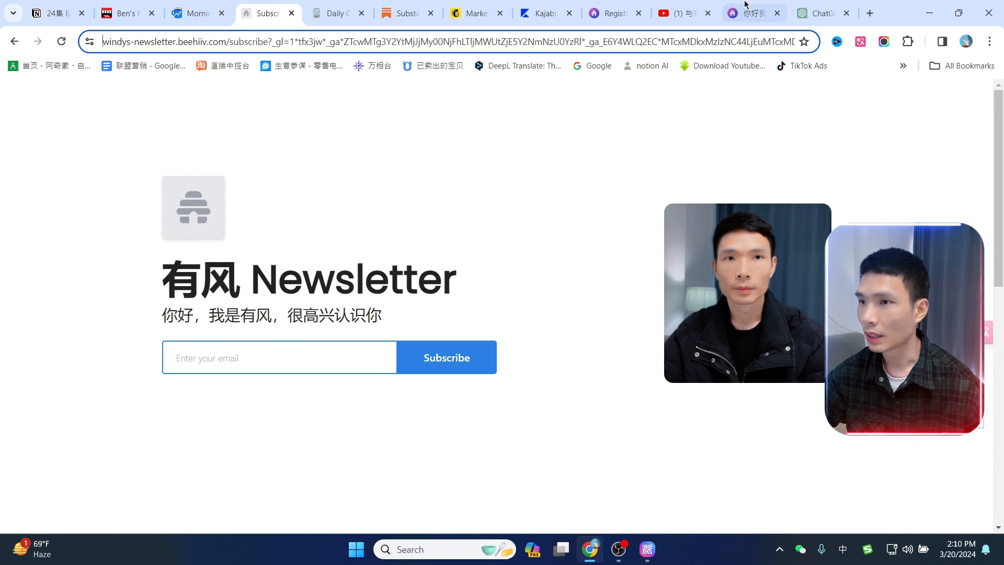
{"action": "left_click", "coordinate": [337, 13]}
{"action": "scroll", "coordinate": [534, 325], "scroll_direction": "down", "scroll_amount": 10}
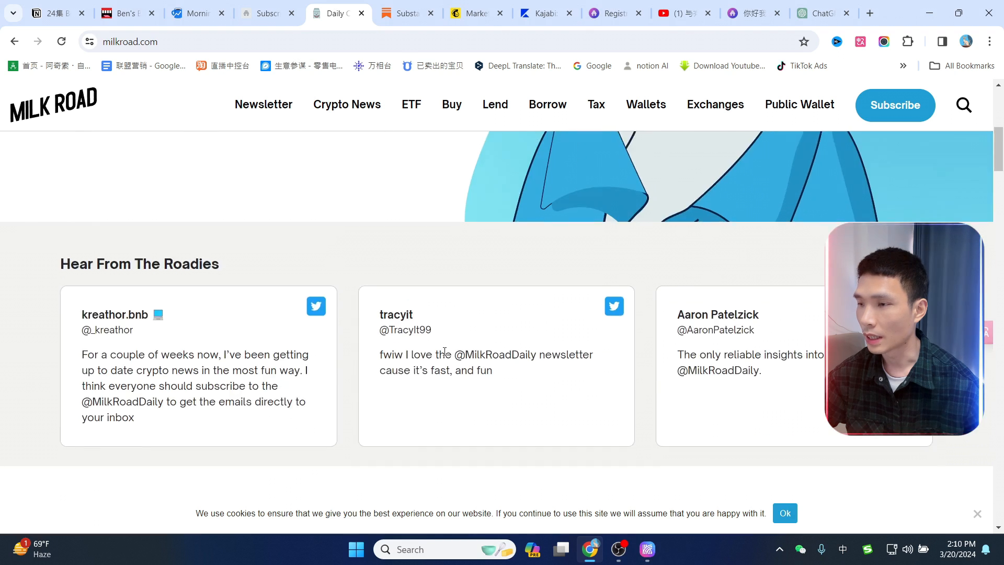
{"action": "scroll", "coordinate": [330, 315], "scroll_direction": "up", "scroll_amount": 10}
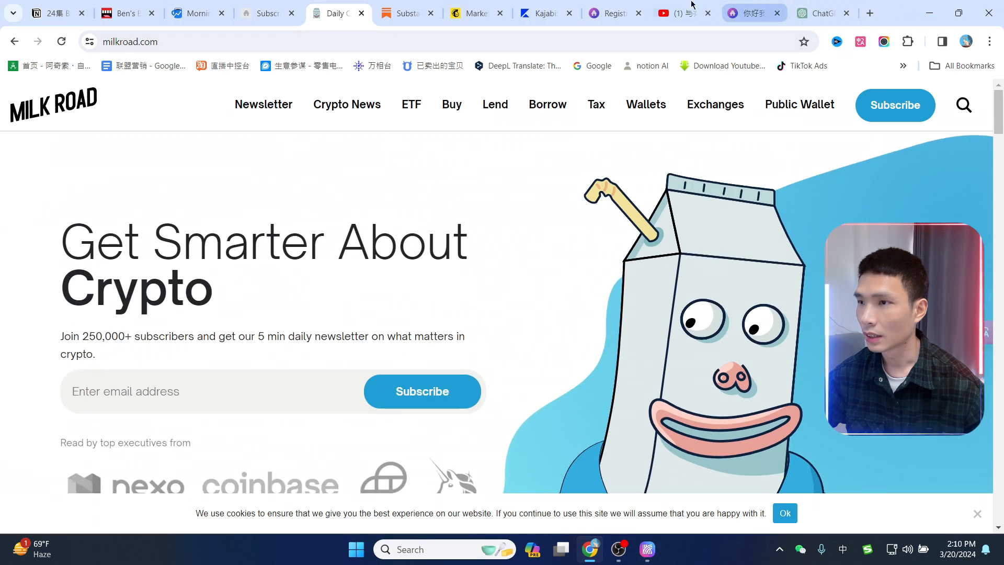
{"action": "left_click", "coordinate": [574, 5]}
{"action": "left_click", "coordinate": [753, 13]}
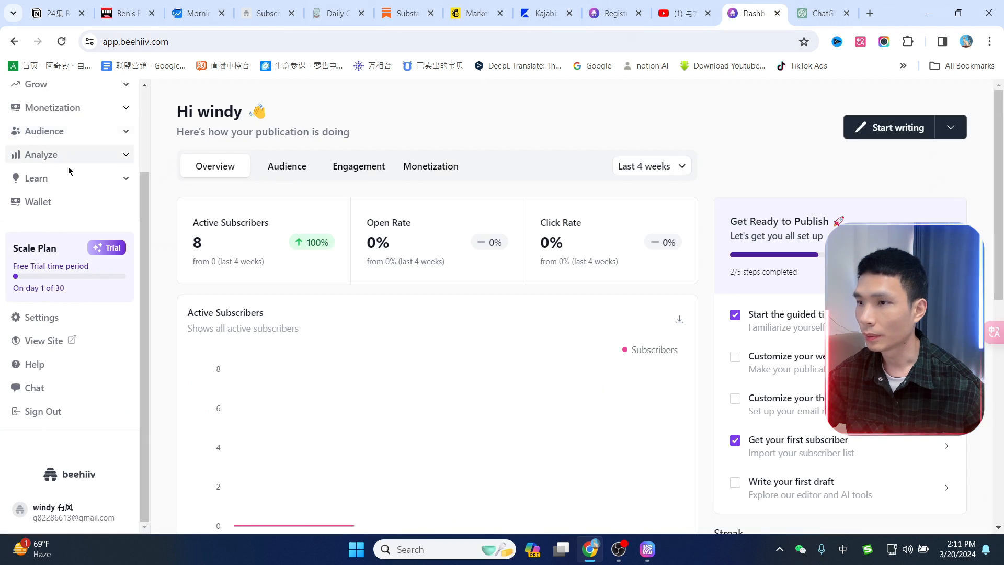
Upload the portrait photo as the account's profile picture in the profile settings.
{"action": "left_click", "coordinate": [33, 320]}
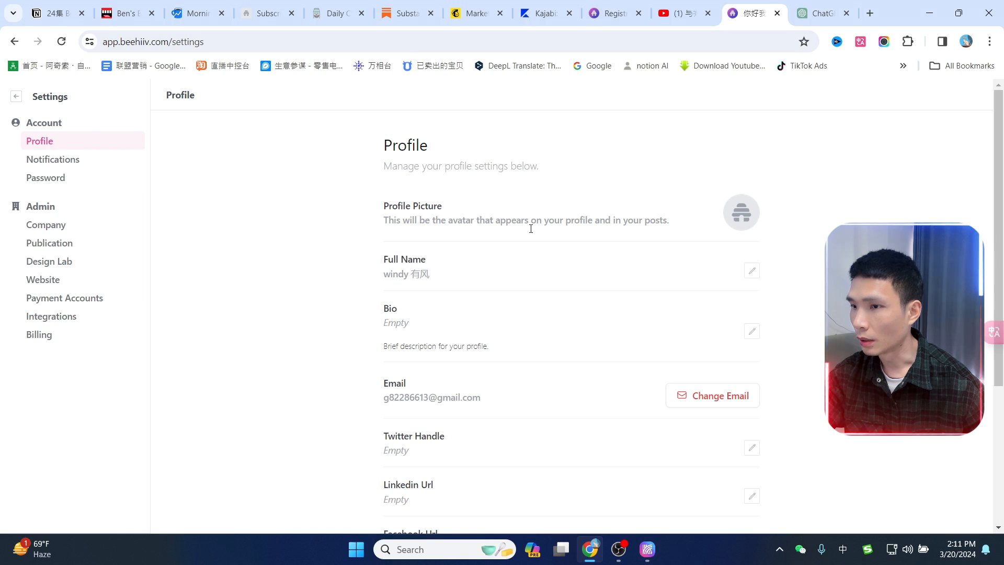
{"action": "left_click", "coordinate": [738, 212]}
{"action": "double_click", "coordinate": [269, 175]}
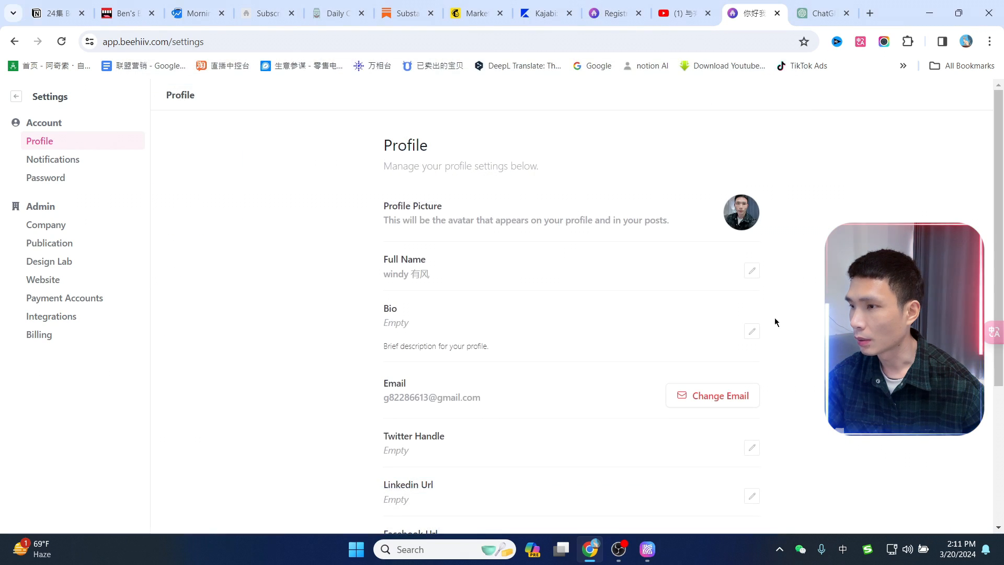
Open the website's page settings, highlight the Landing Page heading, and review the landing, home, upgrade and custom page sections.
{"action": "left_click", "coordinate": [45, 282]}
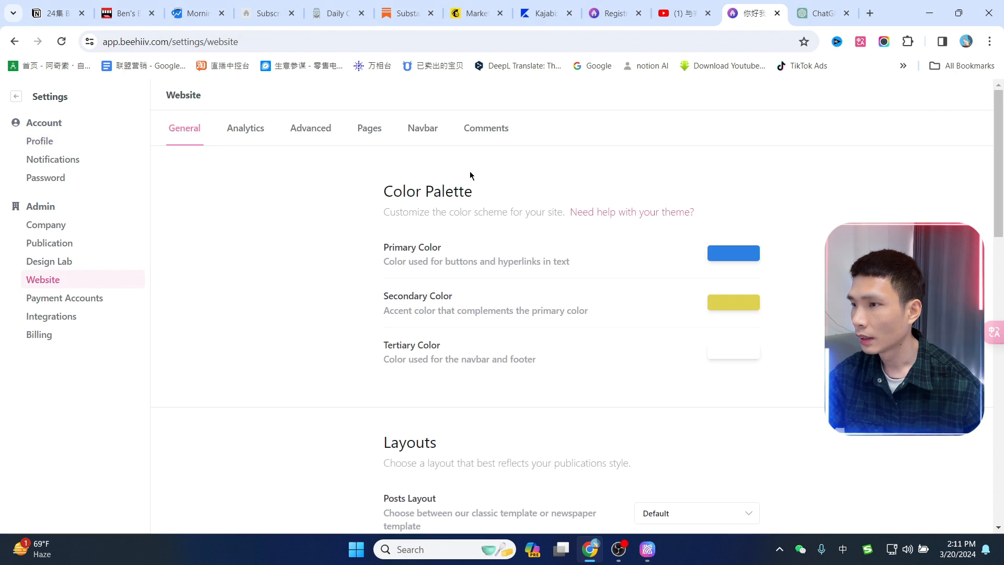
{"action": "left_click", "coordinate": [368, 133]}
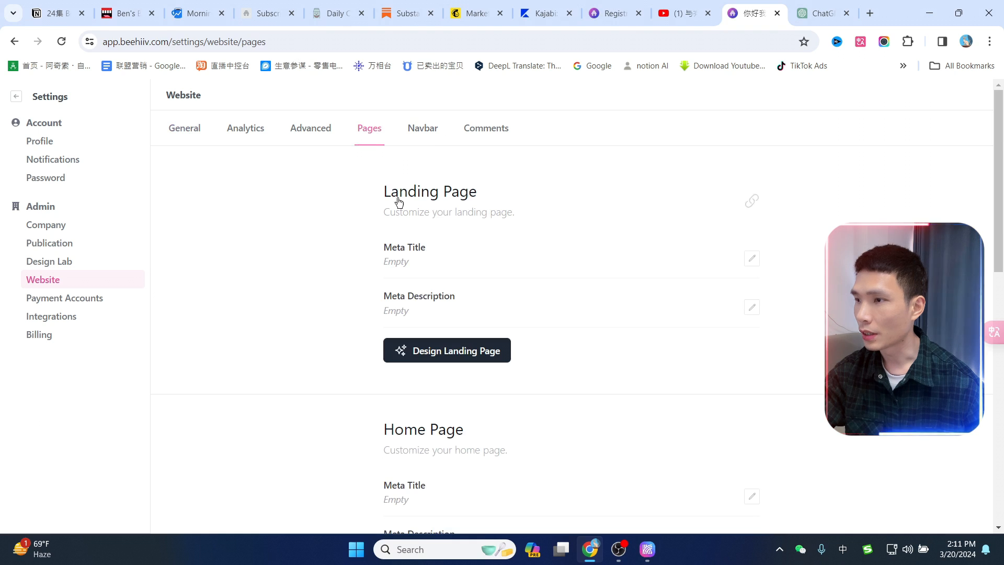
{"action": "left_click_drag", "start_coordinate": [402, 198], "coordinate": [495, 192]}
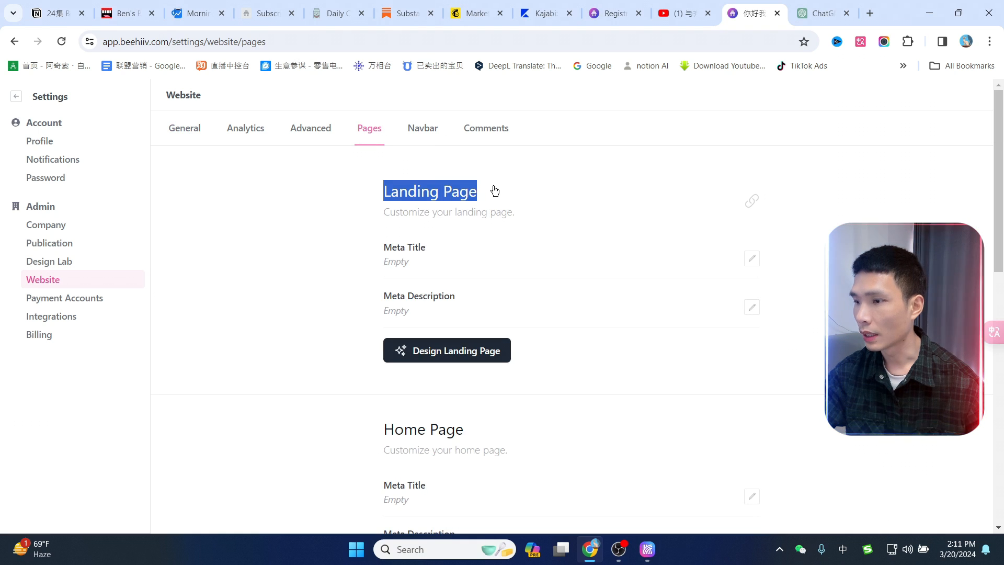
{"action": "scroll", "coordinate": [607, 226], "scroll_direction": "down", "scroll_amount": 7}
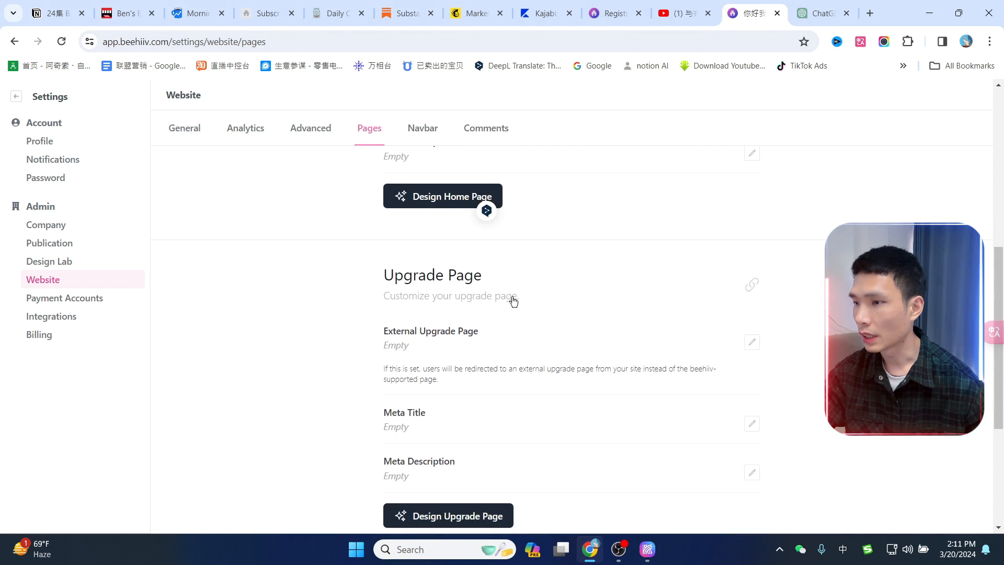
{"action": "scroll", "coordinate": [540, 296], "scroll_direction": "down", "scroll_amount": 5}
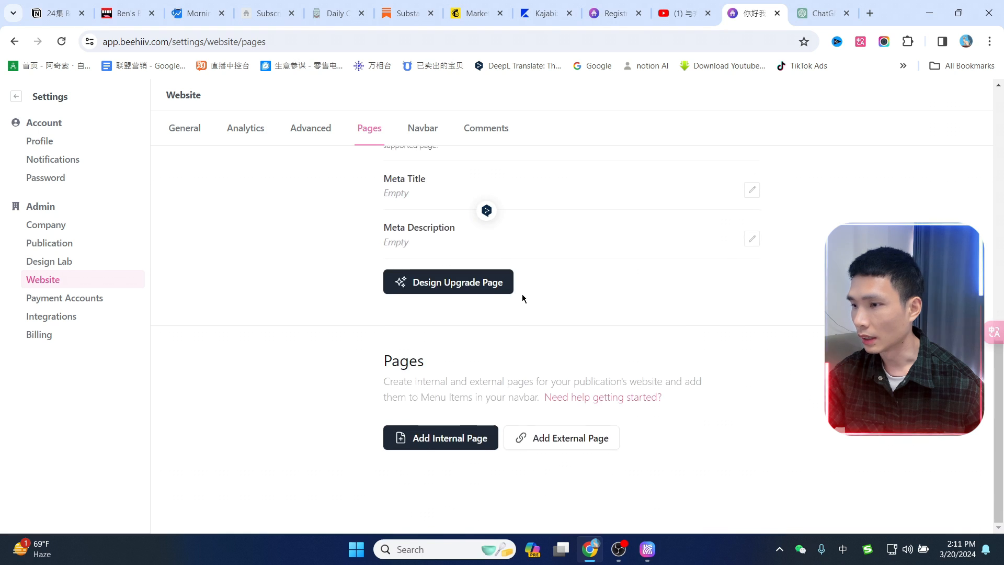
{"action": "scroll", "coordinate": [478, 231], "scroll_direction": "up", "scroll_amount": 12}
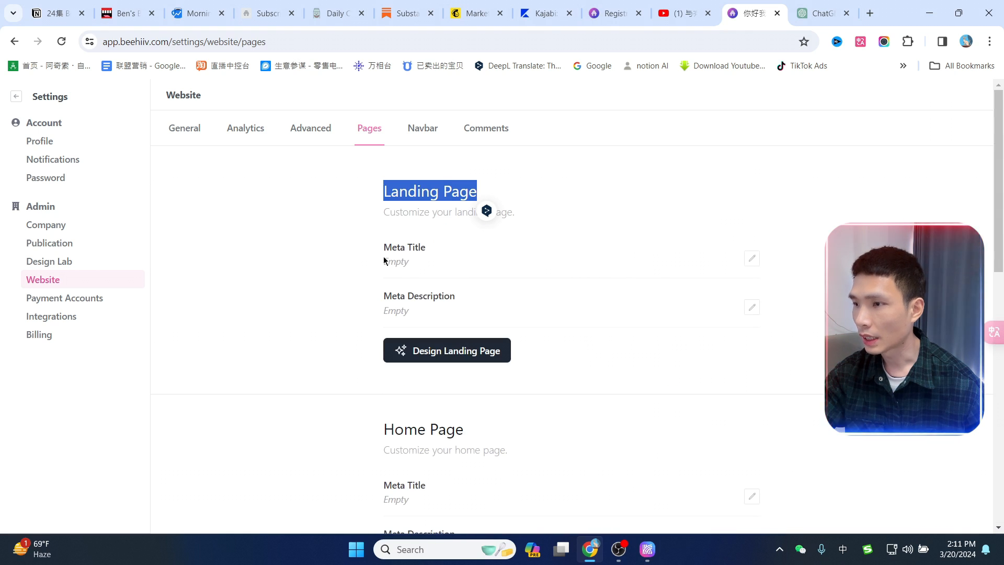
Point out the landing page's Meta Title and Meta Description fields, and view the Morning Brew site as an example.
{"action": "left_click_drag", "start_coordinate": [387, 261], "coordinate": [429, 263]}
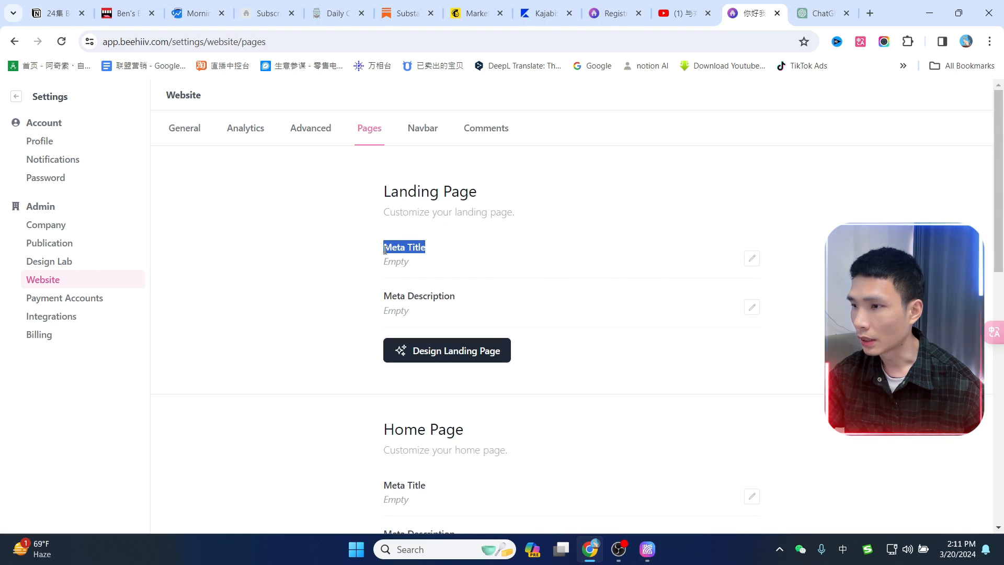
{"action": "left_click_drag", "start_coordinate": [443, 312], "coordinate": [391, 309]}
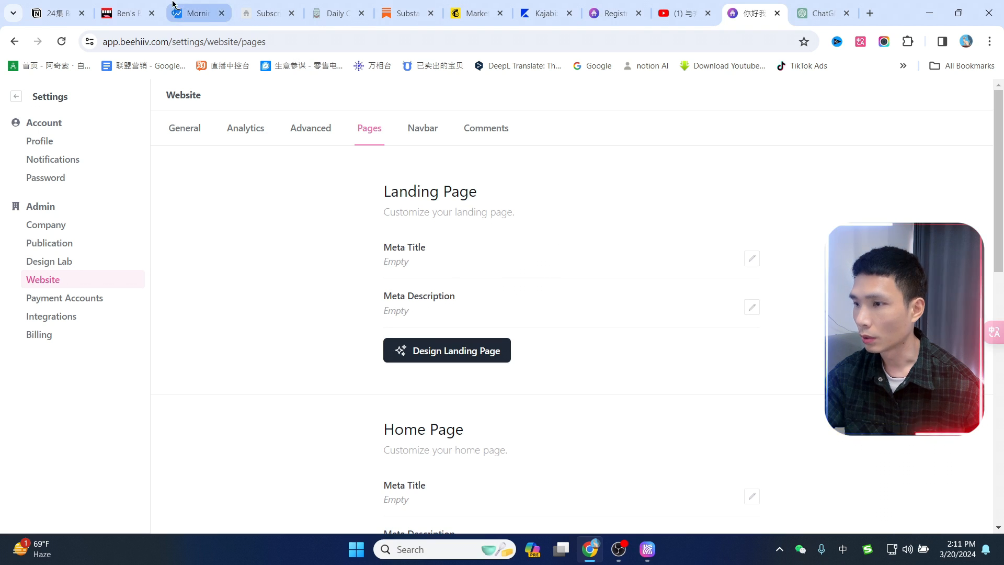
{"action": "left_click", "coordinate": [194, 14]}
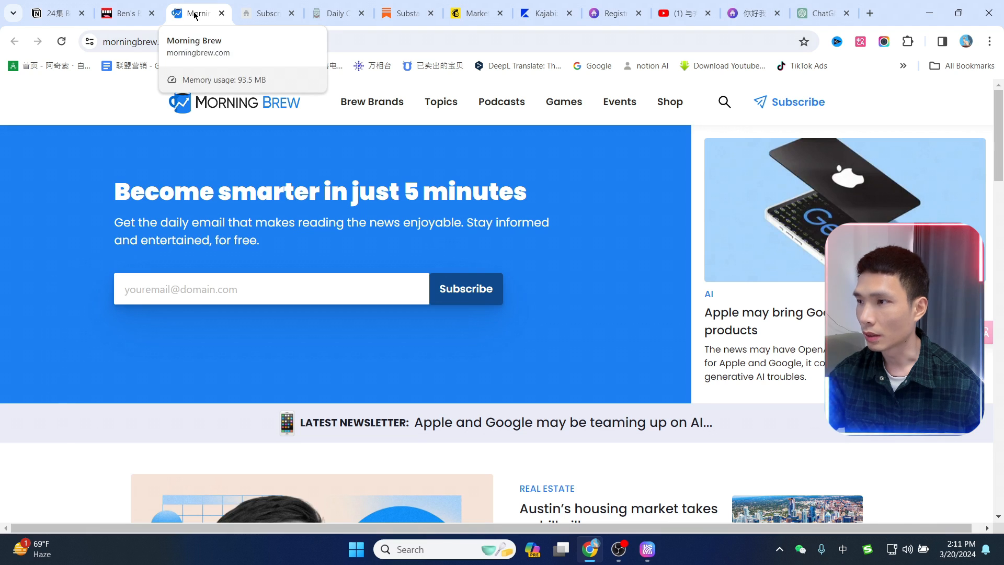
{"action": "left_click", "coordinate": [761, 5]}
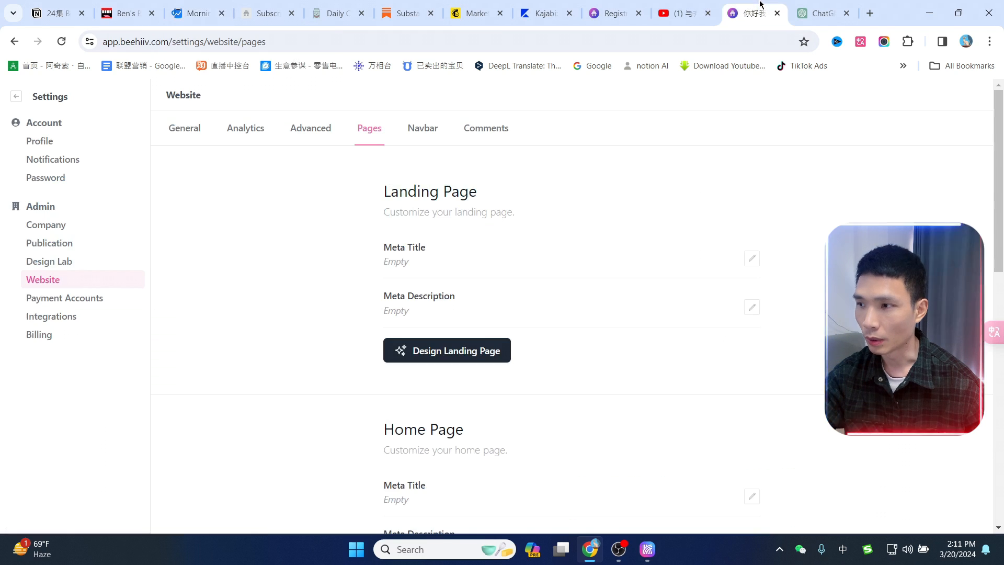
Fill in the landing page's meta title with a greeting naming the creator, set its meta description to "很好高兴认识你", and save.
{"action": "left_click", "coordinate": [613, 320]}
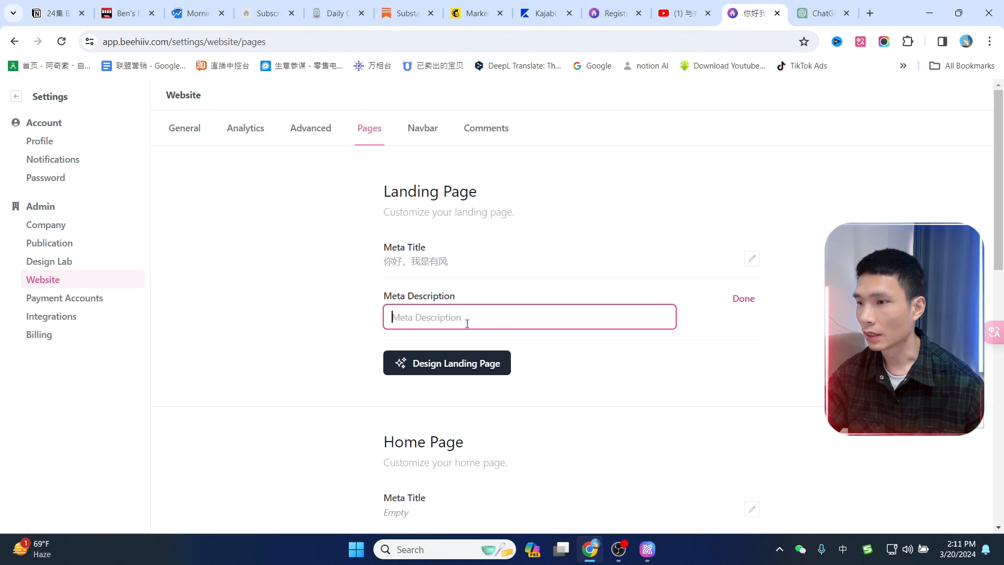
{"action": "type", "text": "很"}
{"action": "type", "text": "好高兴认识你"}
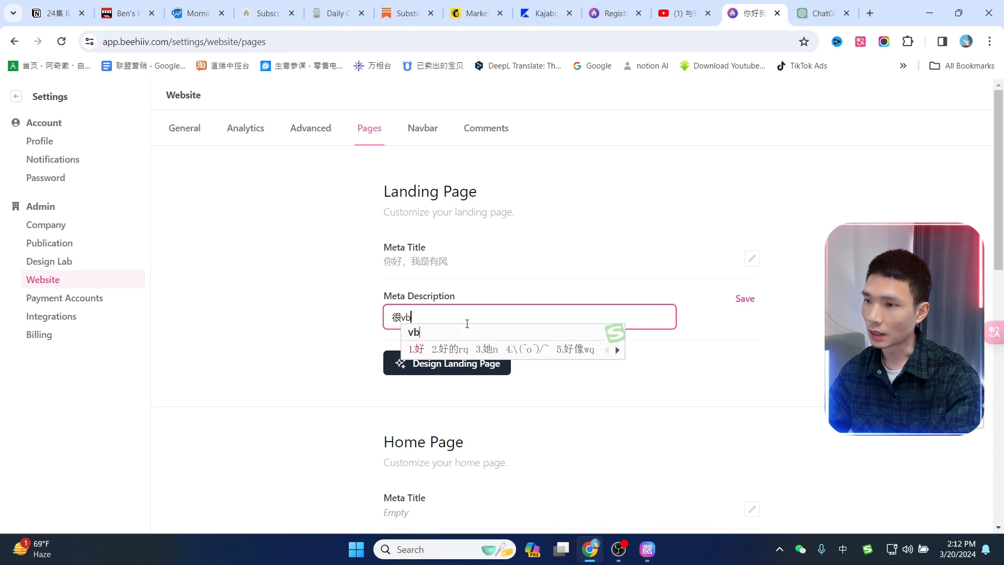
{"action": "left_click", "coordinate": [747, 301]}
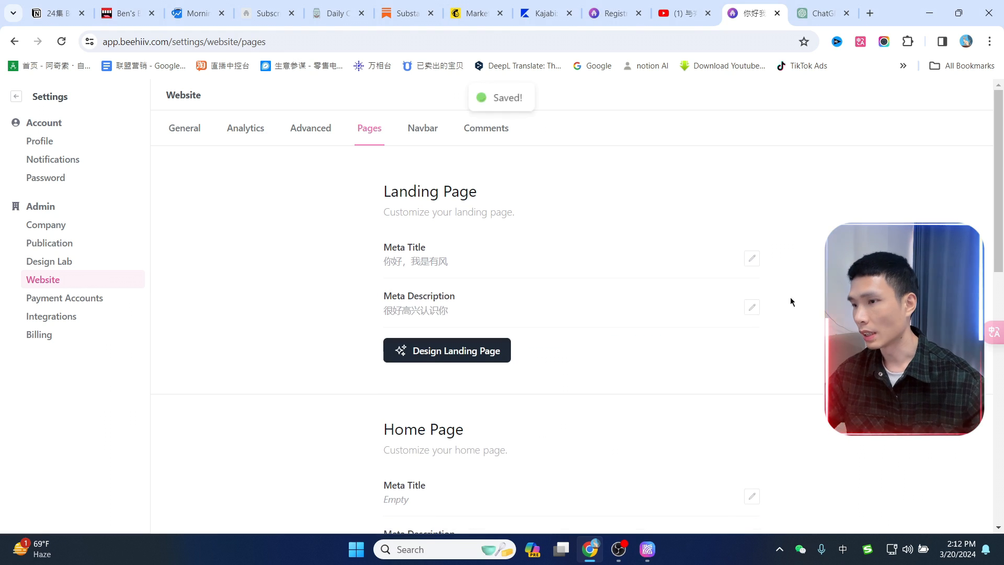
Open the landing page designer at the main section's settings, after viewing the live subscribe page.
{"action": "left_click", "coordinate": [453, 357]}
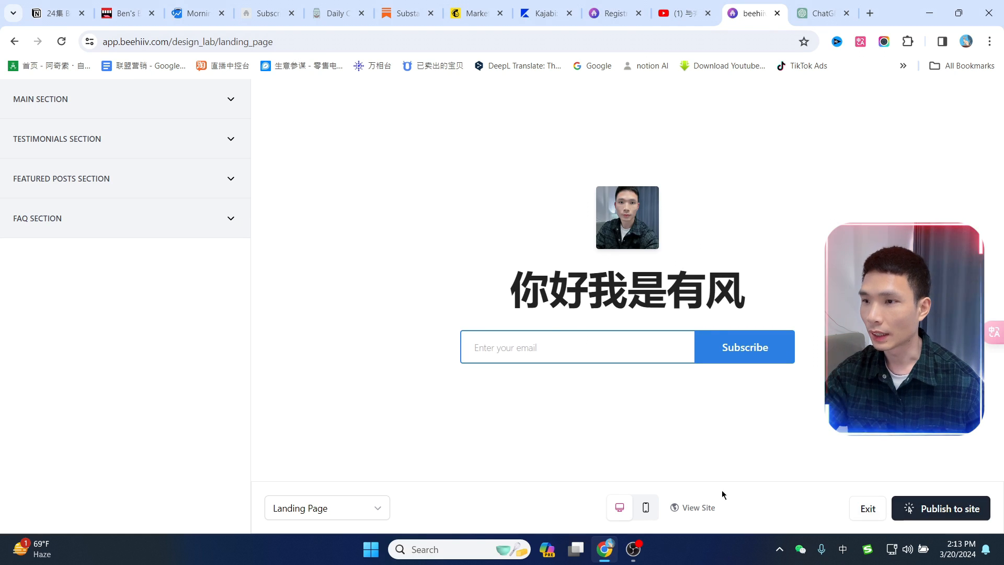
{"action": "left_click", "coordinate": [696, 510]}
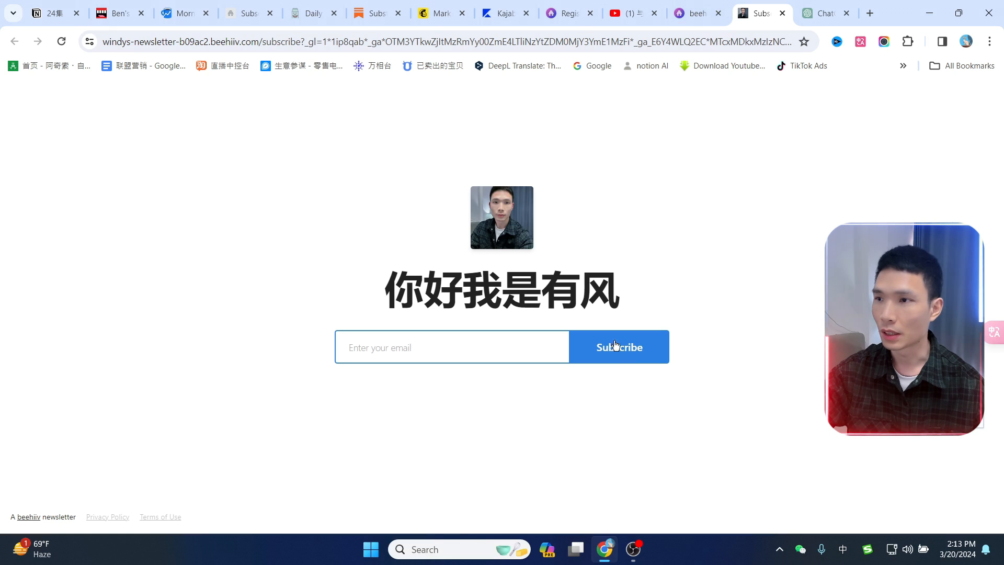
{"action": "left_click", "coordinate": [696, 13]}
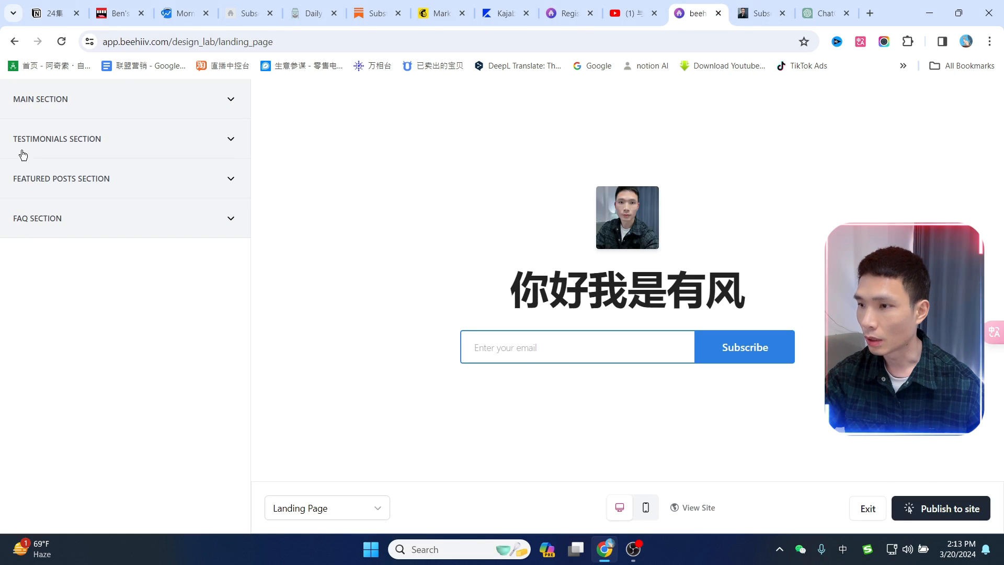
{"action": "left_click", "coordinate": [54, 99]}
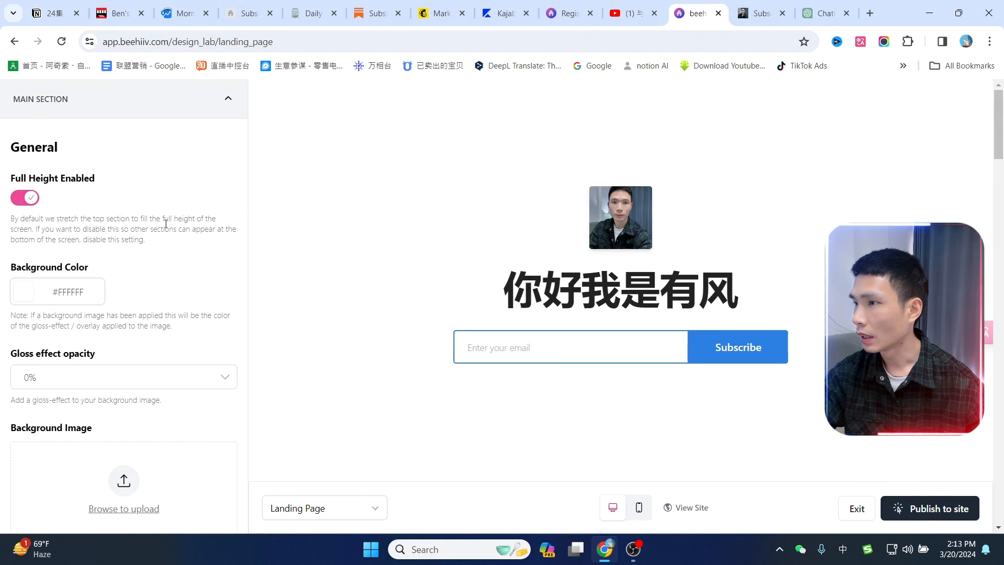
Set the main section's background color to the theme blue #2C81E5, publish the landing page and check the result.
{"action": "scroll", "coordinate": [104, 230], "scroll_direction": "down", "scroll_amount": 1}
{"action": "left_click", "coordinate": [21, 231]}
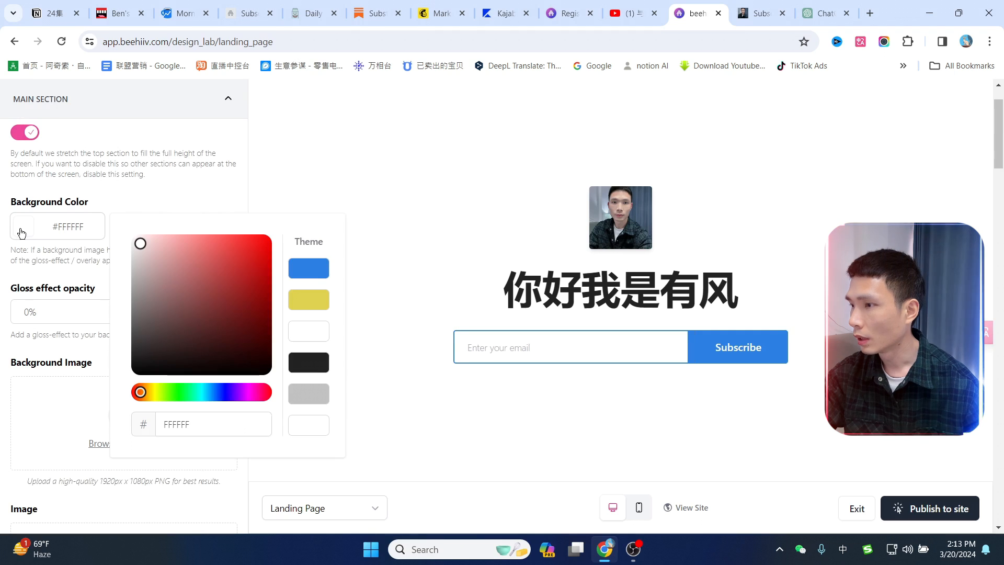
{"action": "left_click_drag", "start_coordinate": [253, 250], "coordinate": [141, 243]}
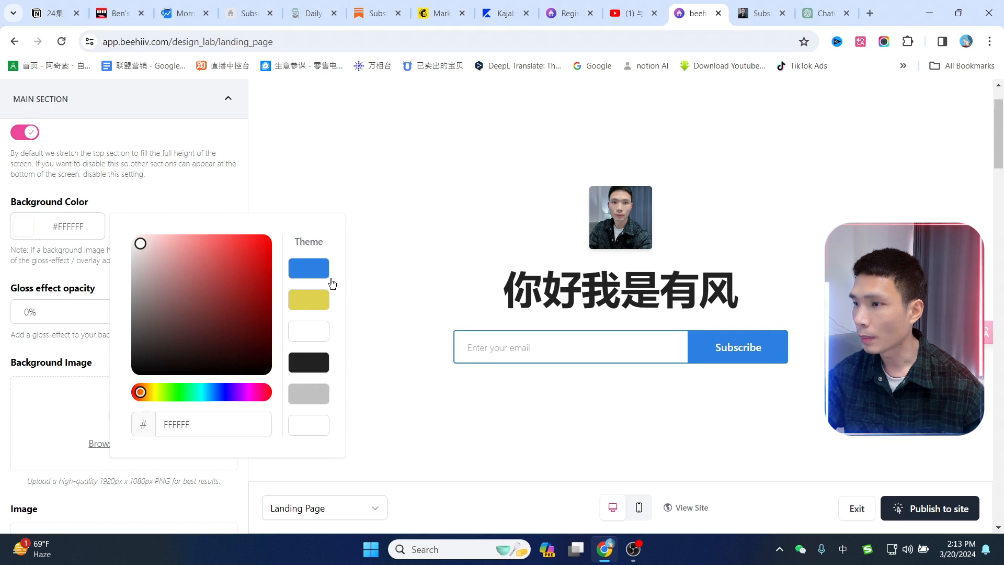
{"action": "left_click", "coordinate": [308, 269]}
{"action": "left_click", "coordinate": [708, 453]}
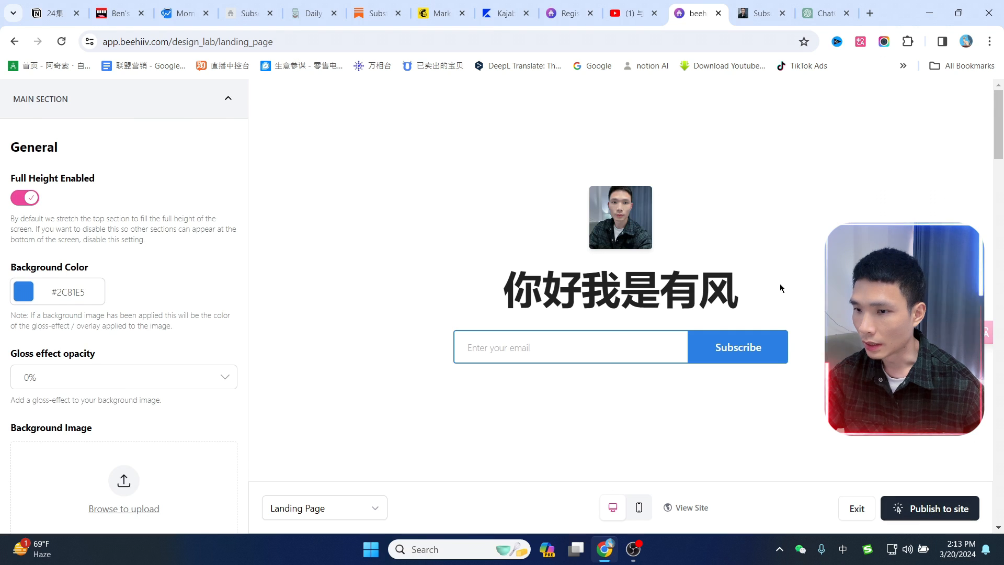
{"action": "left_click", "coordinate": [947, 518]}
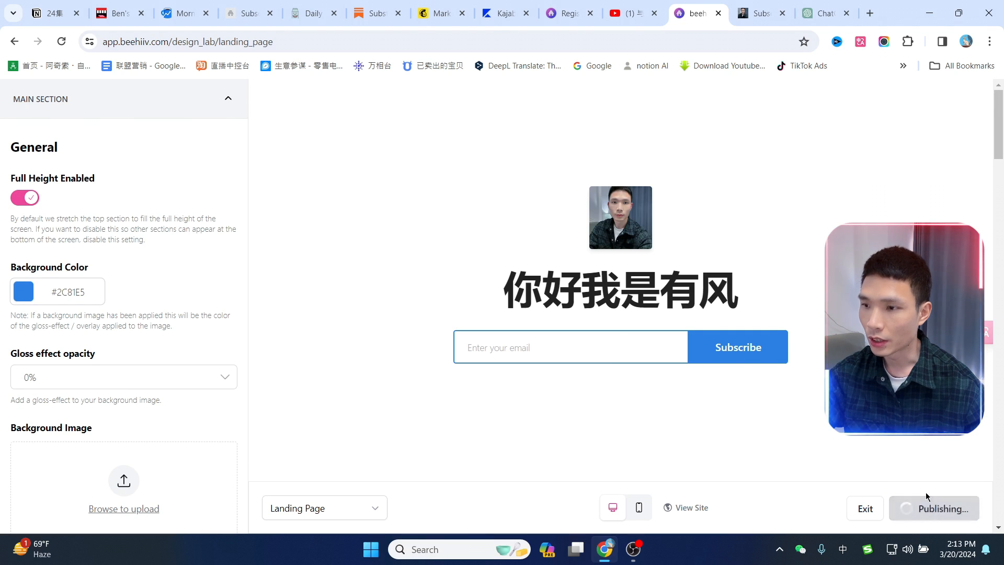
{"action": "left_click", "coordinate": [688, 508]}
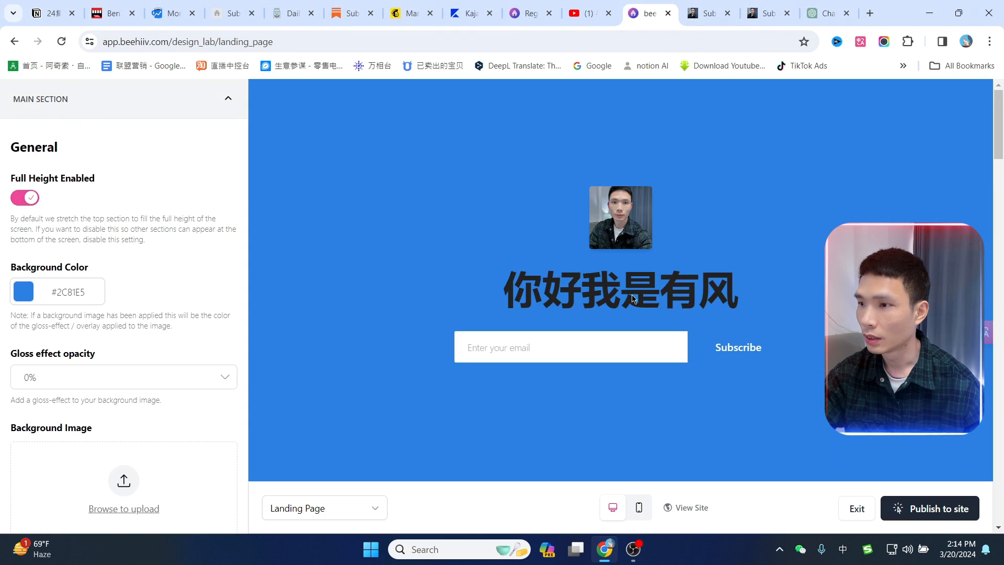
{"action": "scroll", "coordinate": [822, 318], "scroll_direction": "down", "scroll_amount": 2}
{"action": "scroll", "coordinate": [818, 331], "scroll_direction": "up", "scroll_amount": 2}
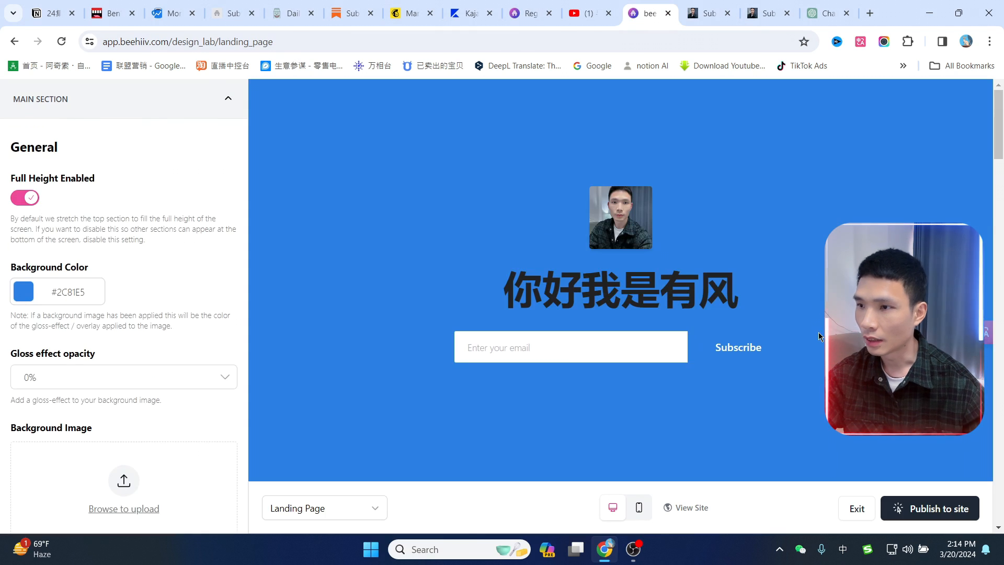
Set the main section's background color back to white, #FFFFFF.
{"action": "left_click", "coordinate": [24, 294]}
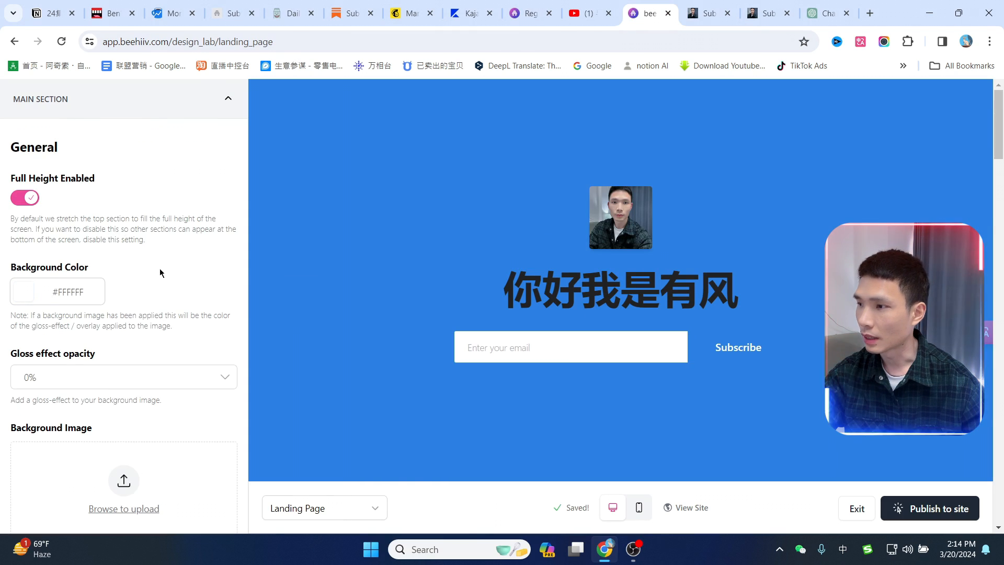
{"action": "left_click", "coordinate": [29, 292]}
{"action": "left_click", "coordinate": [664, 227]}
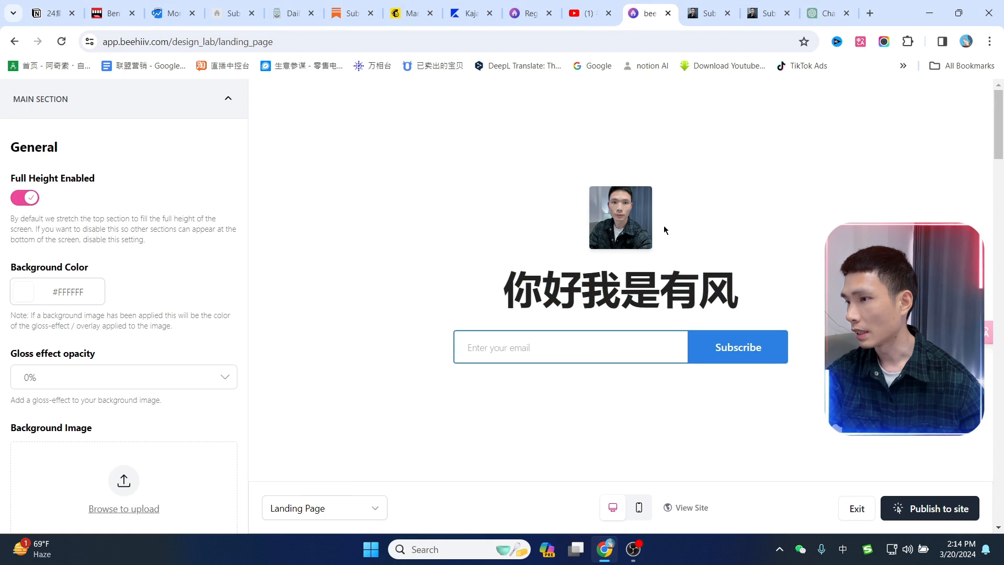
Look at the Milk Road home page for comparison, and close the example subscribe tab and the duplicate tab of the own live page.
{"action": "scroll", "coordinate": [186, 268], "scroll_direction": "down", "scroll_amount": 4}
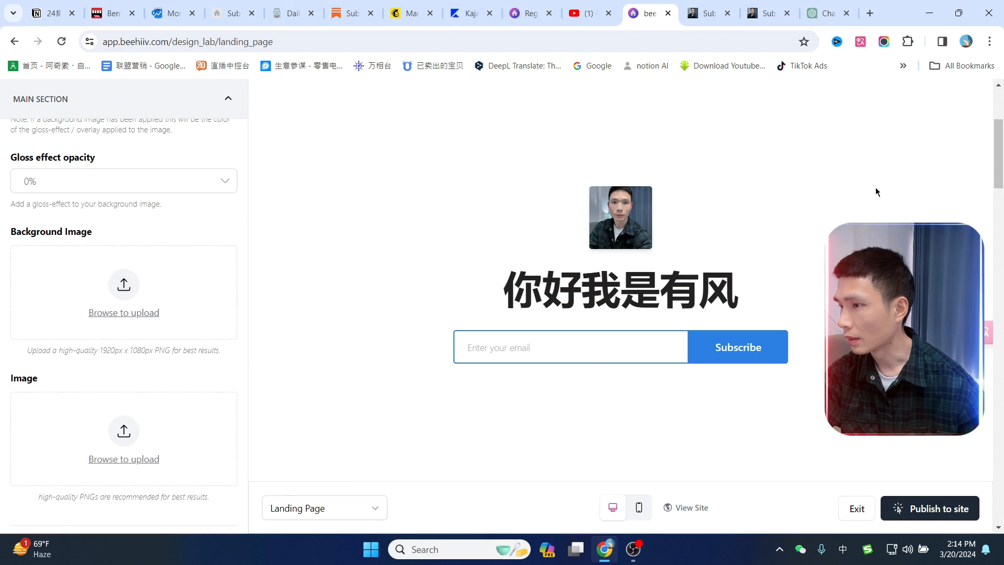
{"action": "left_click", "coordinate": [280, 14]}
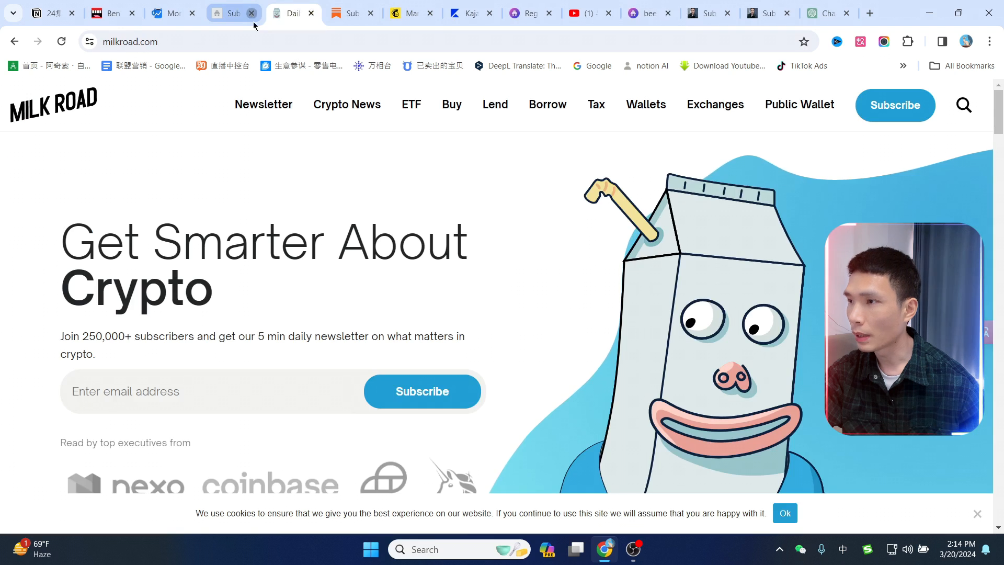
{"action": "left_click", "coordinate": [252, 13]}
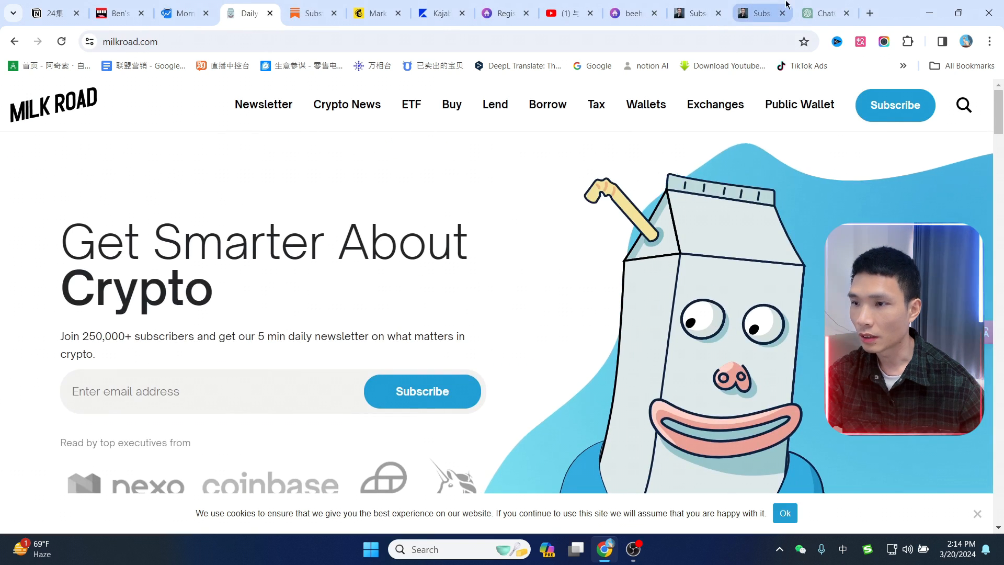
{"action": "left_click", "coordinate": [786, 5]}
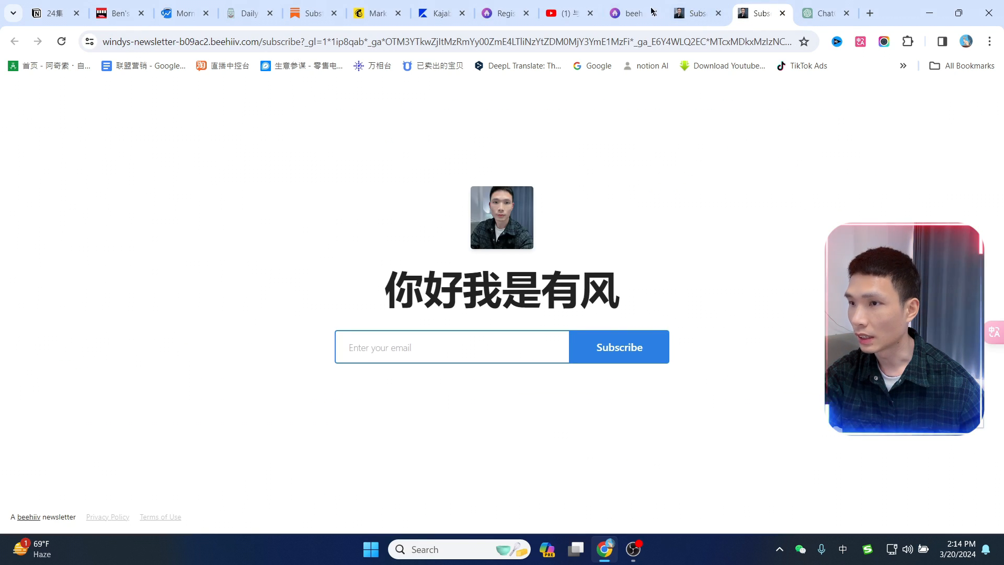
{"action": "left_click", "coordinate": [710, 3]}
{"action": "key", "text": "ctrl+w"}
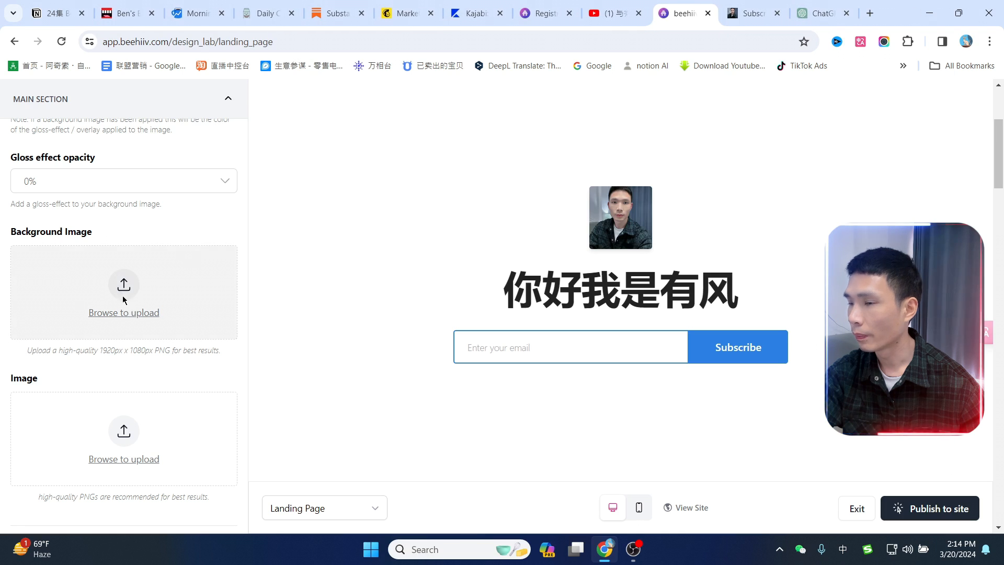
Upload 2024-03-11_14-35-10_7931.png as the main section's background image, publish the landing page and reload the live subscribe page.
{"action": "left_click", "coordinate": [172, 292]}
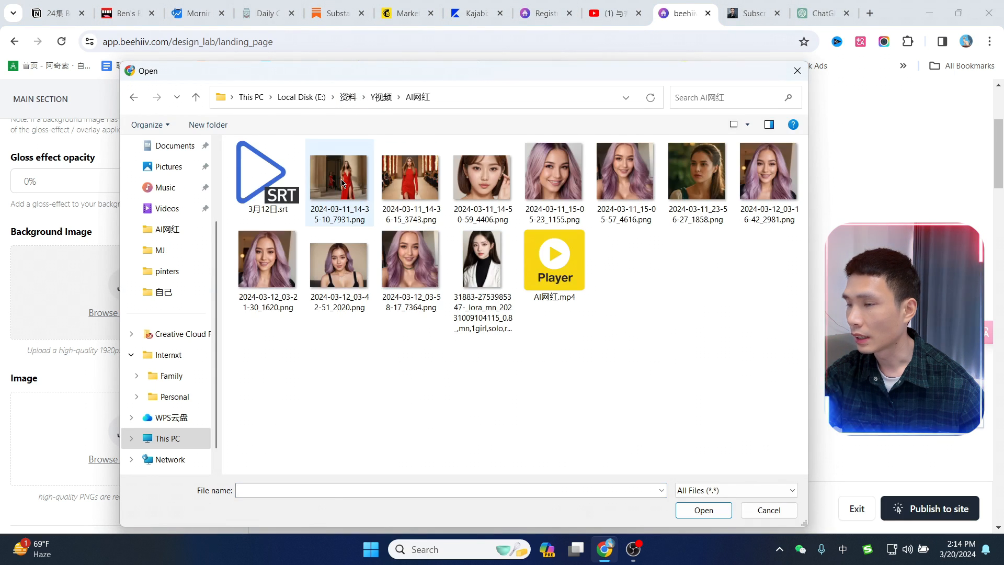
{"action": "double_click", "coordinate": [342, 180]}
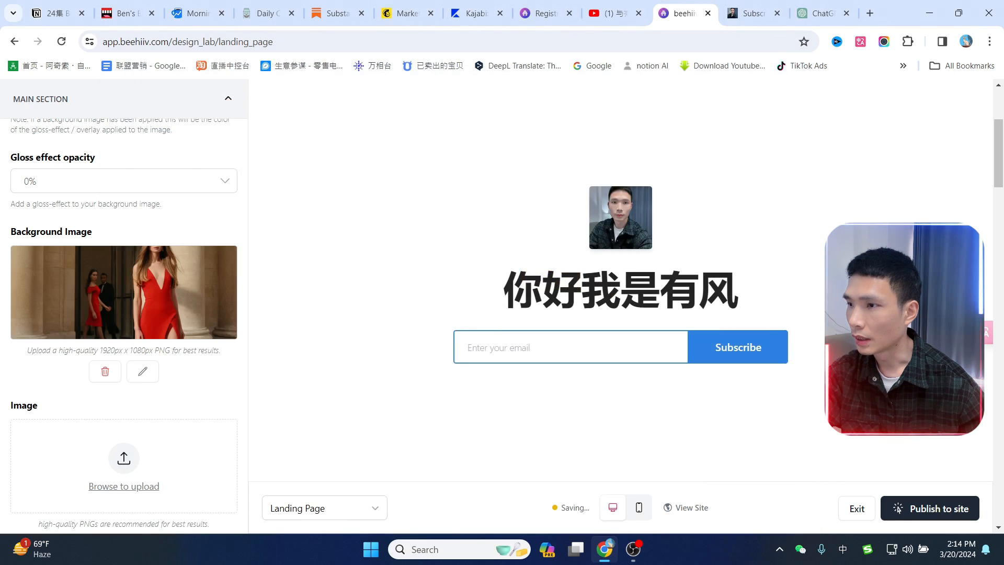
{"action": "left_click", "coordinate": [912, 500]}
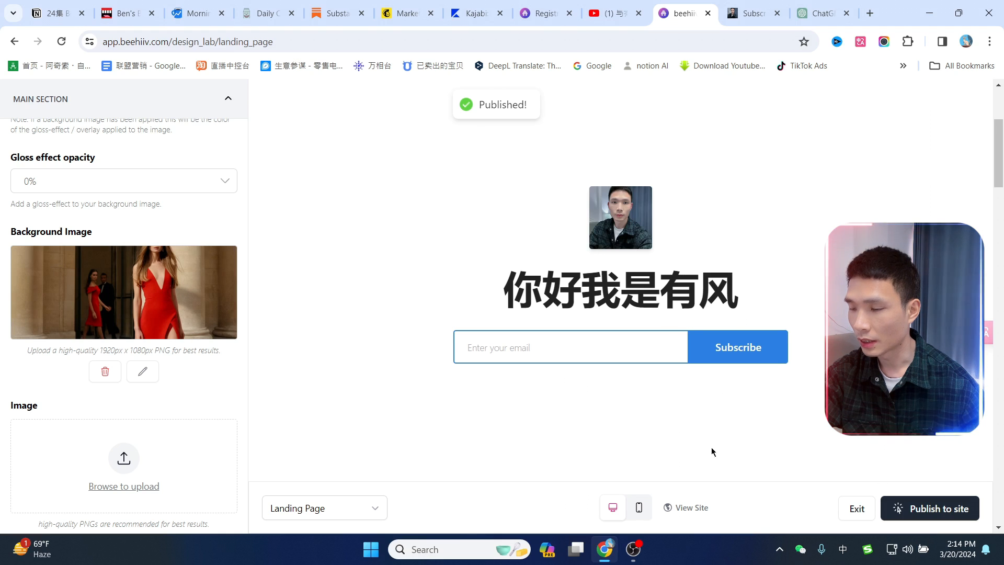
{"action": "left_click", "coordinate": [754, 13]}
{"action": "left_click", "coordinate": [59, 42]}
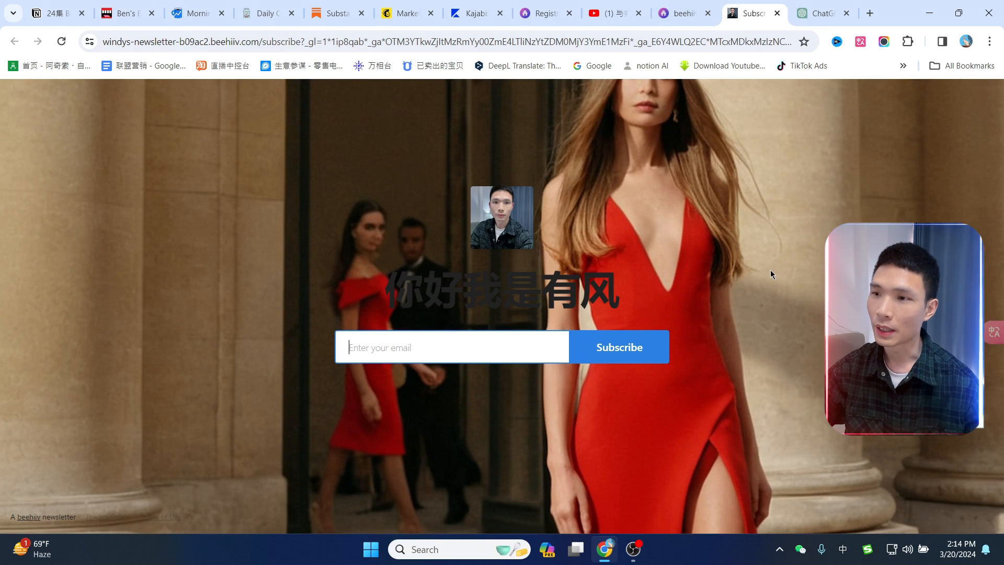
Close the Substack, Mailchimp and Kajabi tabs, and try the email field on the live subscribe page.
{"action": "left_click", "coordinate": [413, 11]}
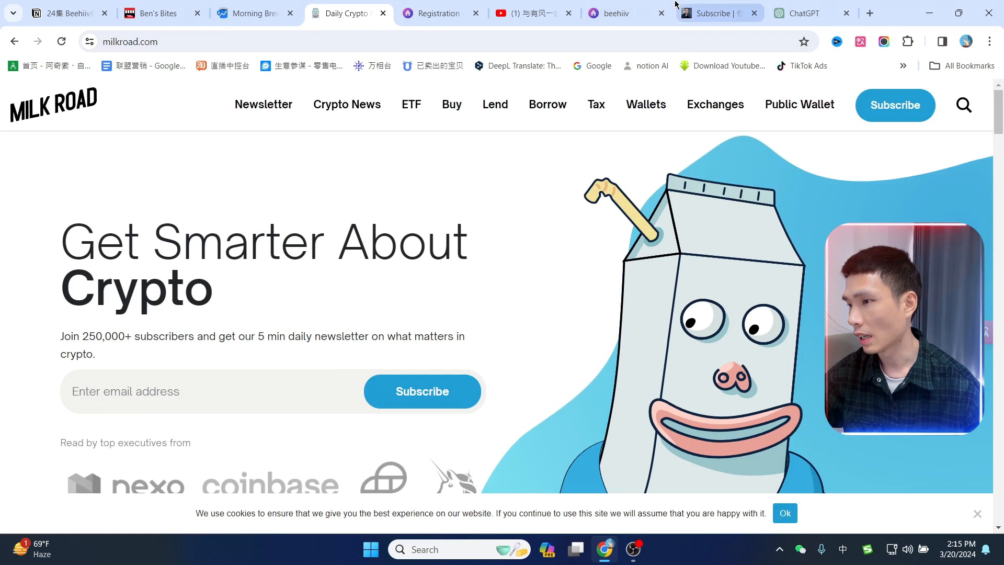
{"action": "left_click", "coordinate": [729, 5]}
{"action": "left_click", "coordinate": [440, 341]}
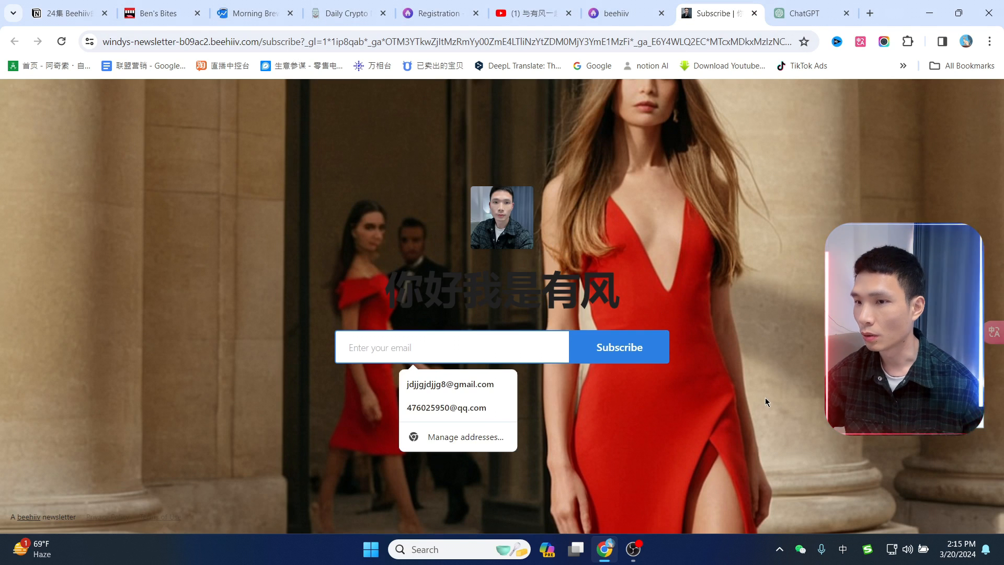
Set the background image's gloss effect opacity to 20%, publish the landing page and view the live site.
{"action": "left_click", "coordinate": [643, 6]}
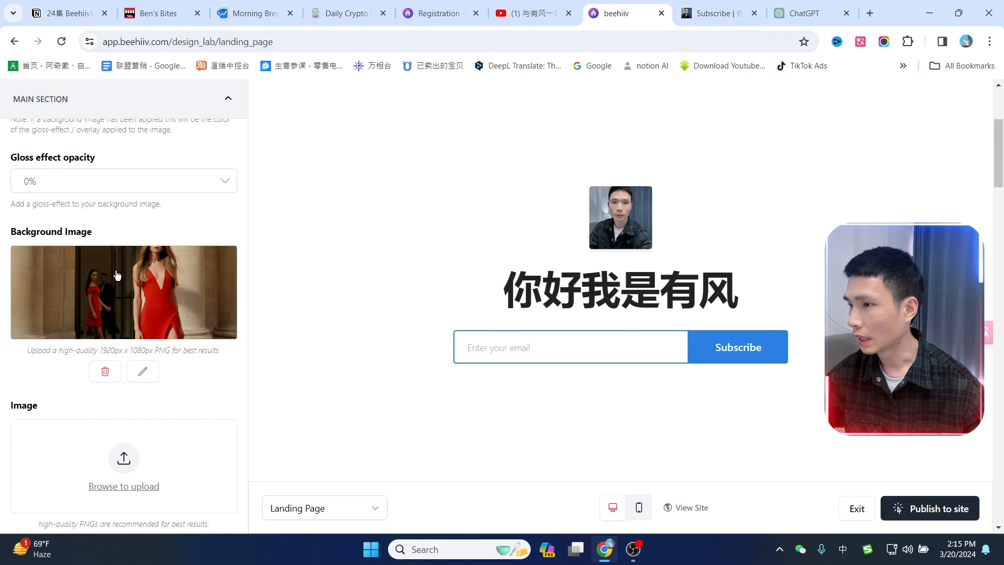
{"action": "left_click", "coordinate": [99, 187]}
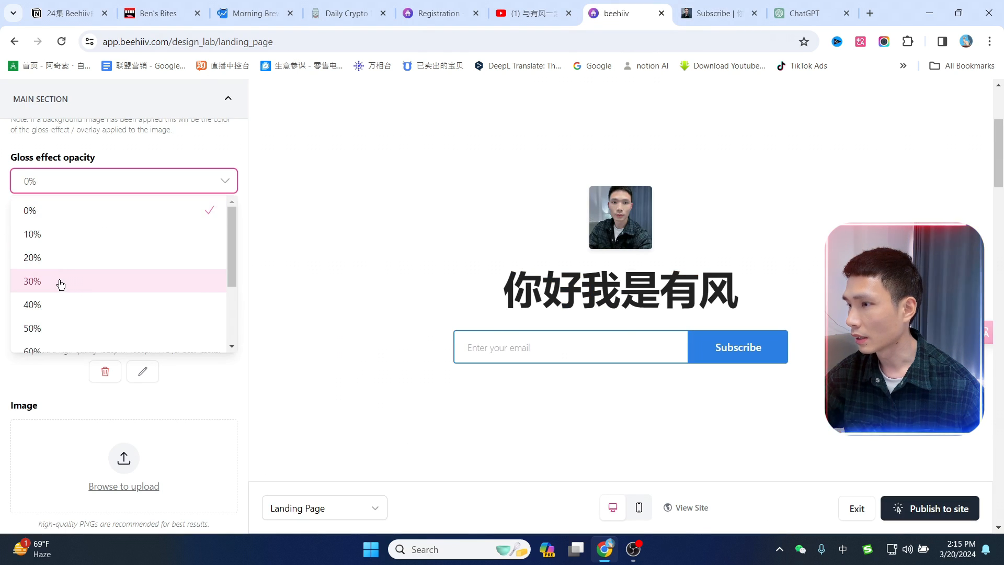
{"action": "scroll", "coordinate": [65, 275], "scroll_direction": "down", "scroll_amount": 1}
{"action": "scroll", "coordinate": [52, 261], "scroll_direction": "up", "scroll_amount": 1}
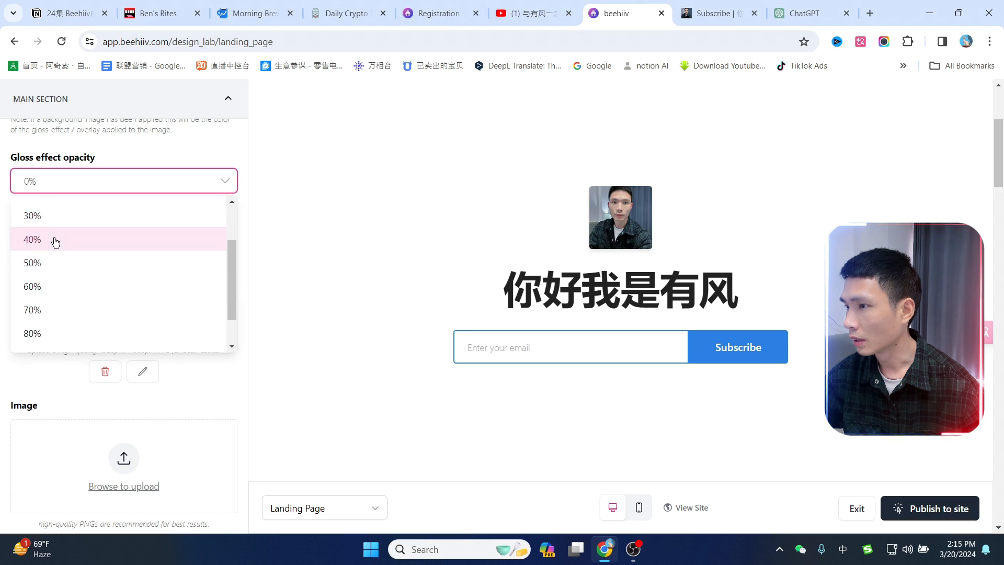
{"action": "left_click", "coordinate": [44, 262]}
{"action": "left_click", "coordinate": [923, 498]}
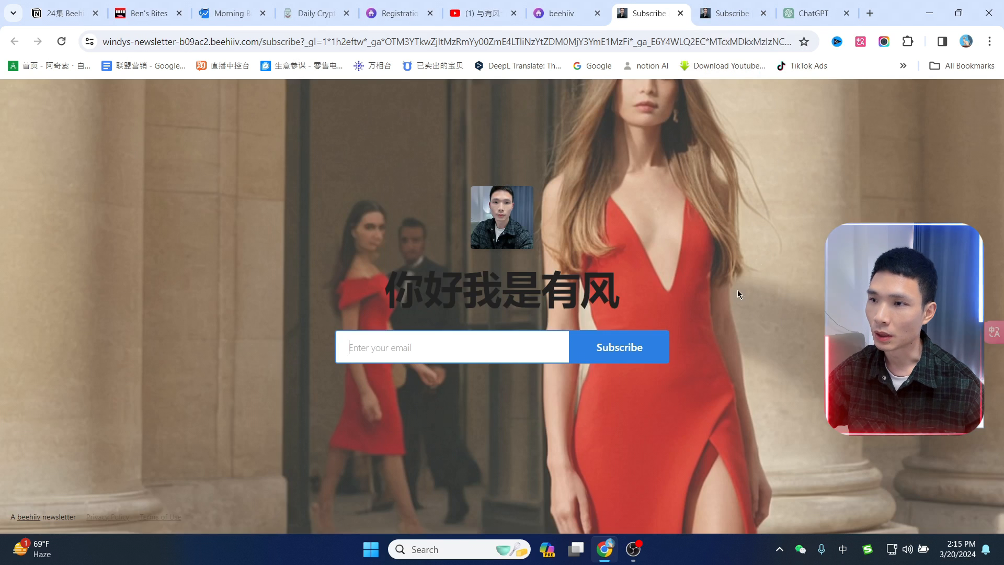
Set the gloss effect opacity of the main section's background image to 10%.
{"action": "left_click", "coordinate": [563, 13]}
{"action": "left_click", "coordinate": [105, 183]}
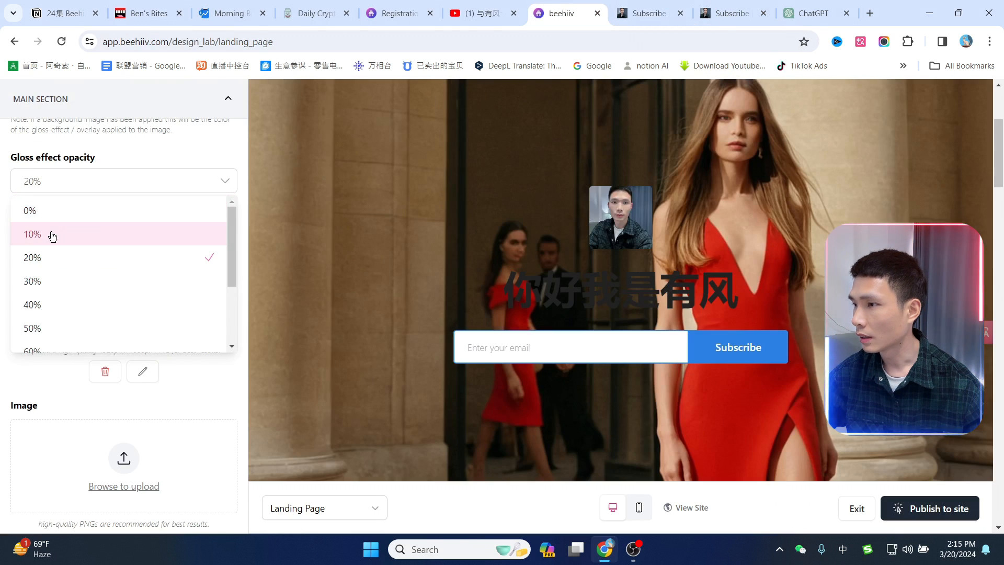
{"action": "left_click", "coordinate": [49, 234]}
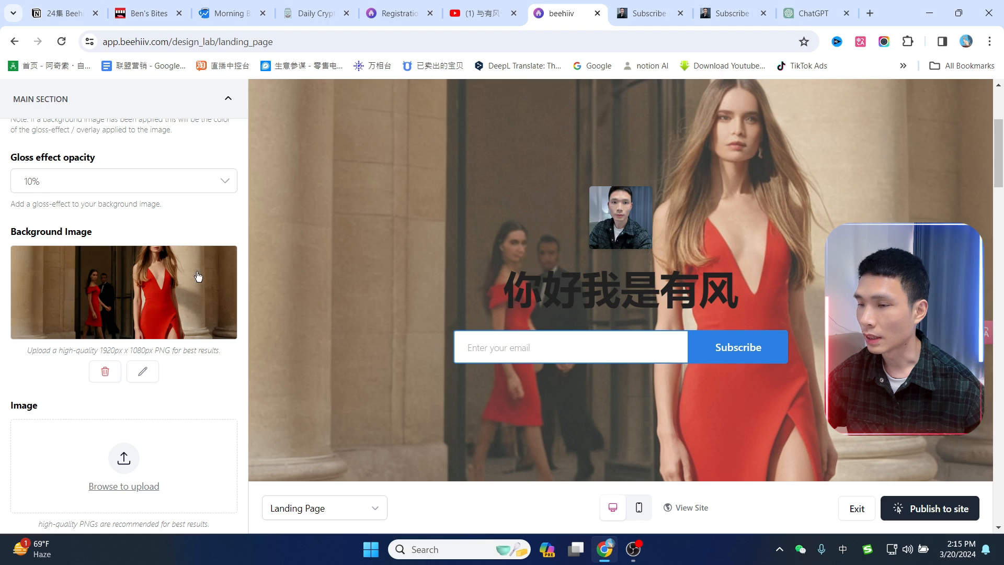
Try the portrait file starting with 31883 as the main section's image on the live page, and republish the landing page without it.
{"action": "scroll", "coordinate": [113, 282], "scroll_direction": "down", "scroll_amount": 4}
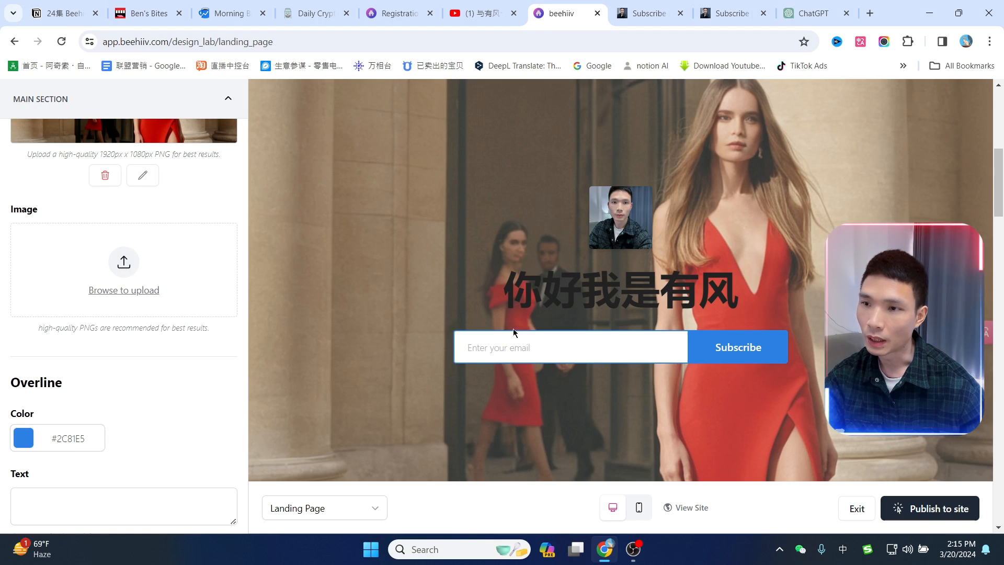
{"action": "left_click", "coordinate": [141, 258]}
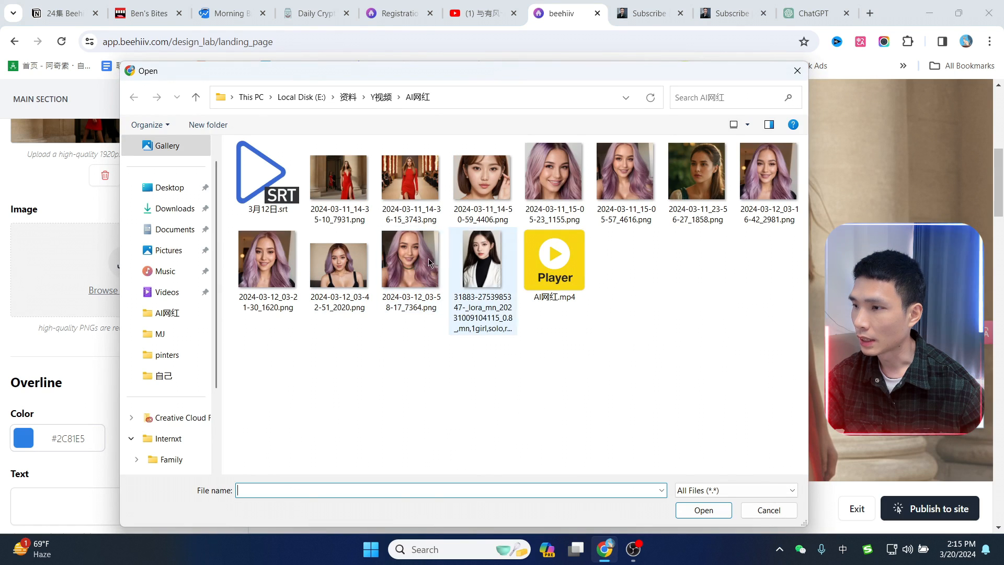
{"action": "double_click", "coordinate": [483, 258]}
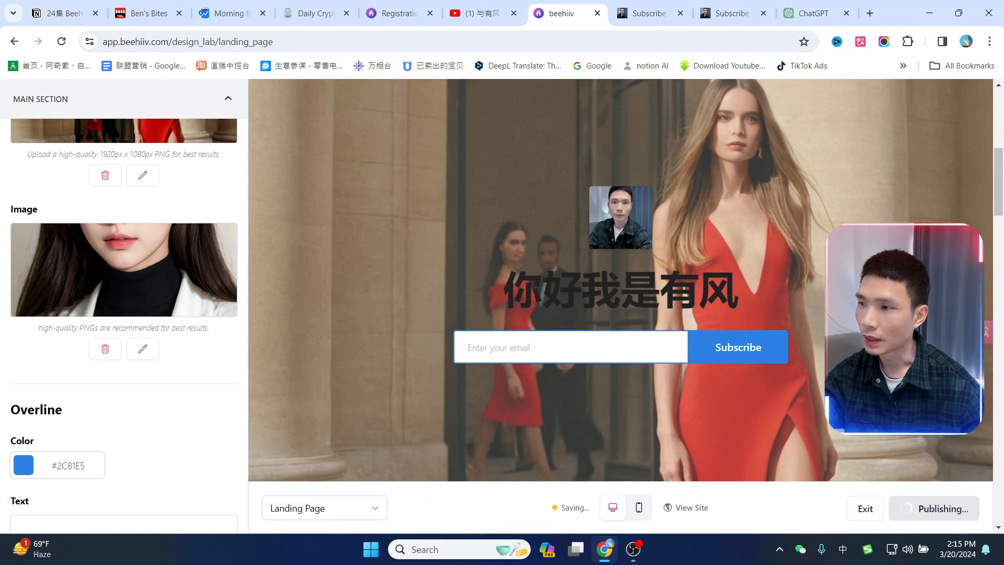
{"action": "left_click", "coordinate": [622, 5]}
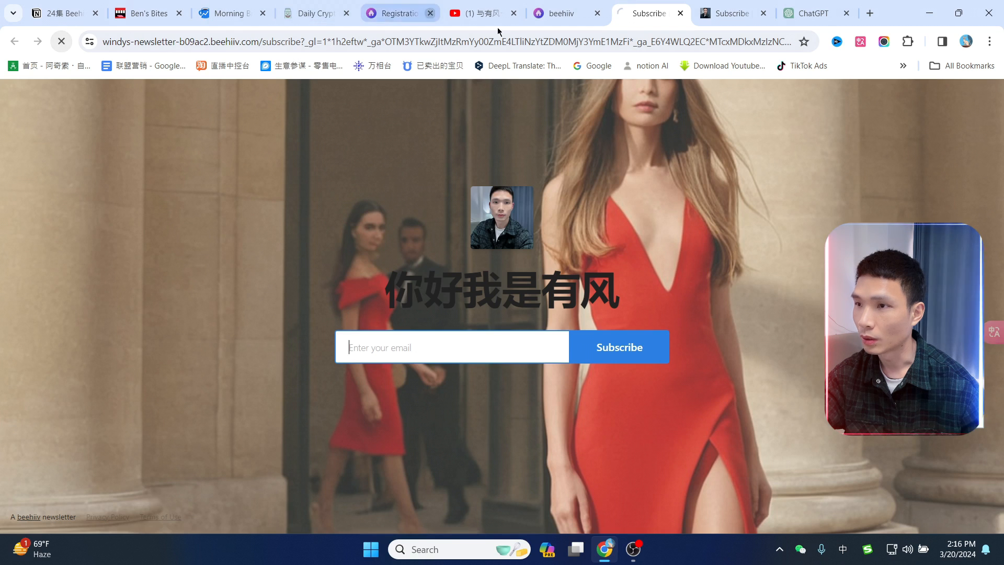
{"action": "left_click", "coordinate": [61, 41]}
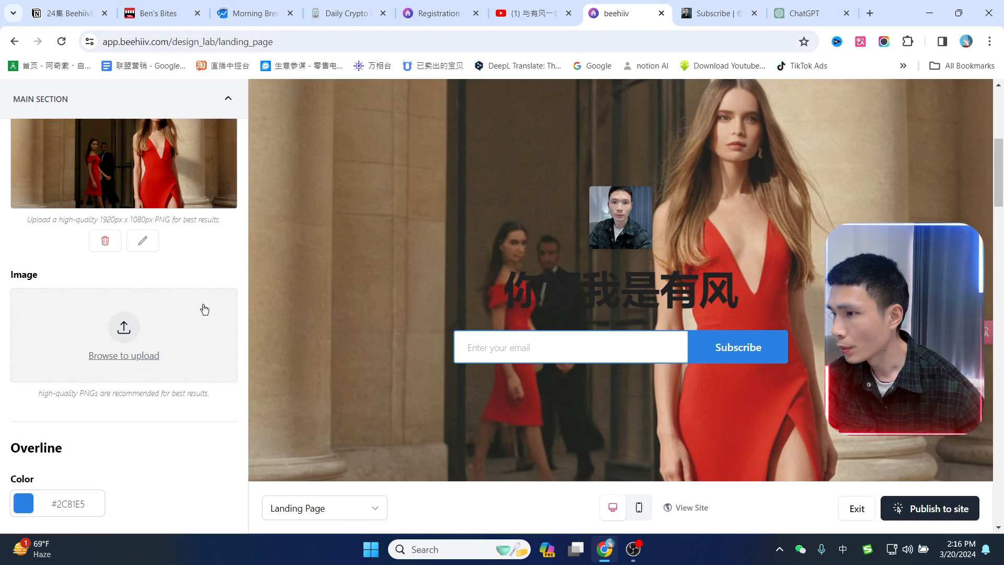
{"action": "left_click", "coordinate": [967, 505]}
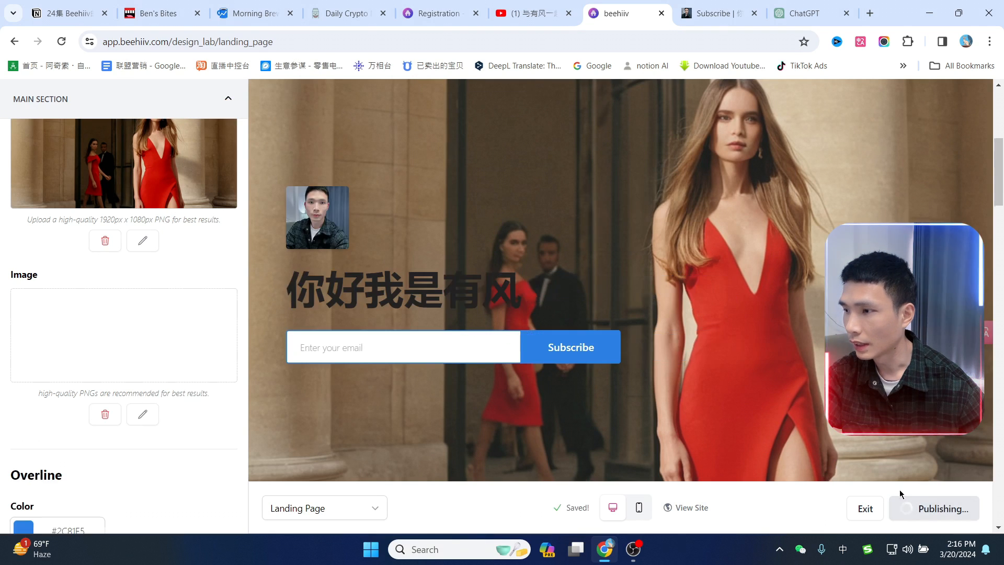
Enter a short "hello" greeting with the author's name as the main section's overline text.
{"action": "scroll", "coordinate": [179, 299], "scroll_direction": "down", "scroll_amount": 4}
{"action": "scroll", "coordinate": [181, 299], "scroll_direction": "down", "scroll_amount": 5}
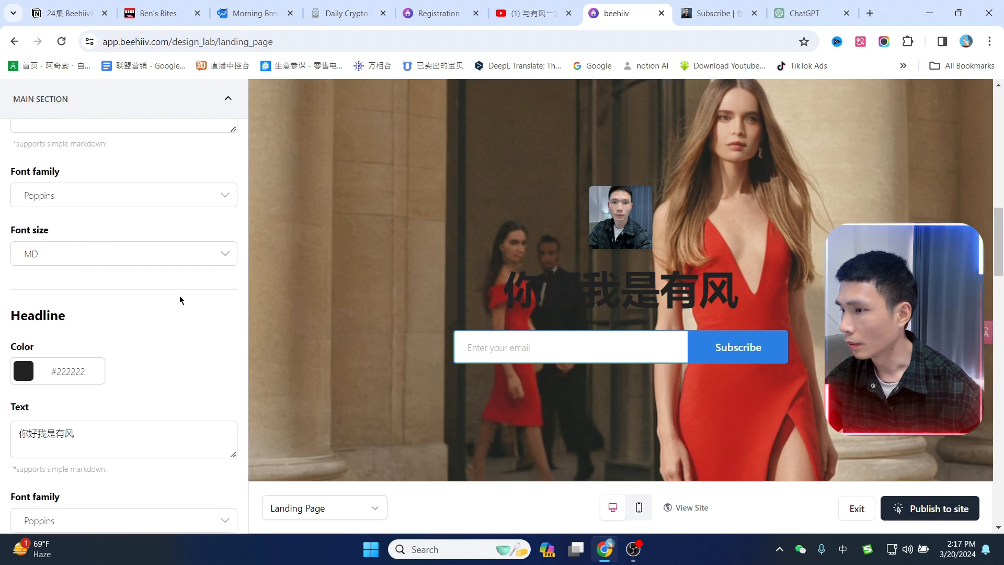
{"action": "scroll", "coordinate": [204, 260], "scroll_direction": "up", "scroll_amount": 4}
{"action": "left_click", "coordinate": [69, 303]}
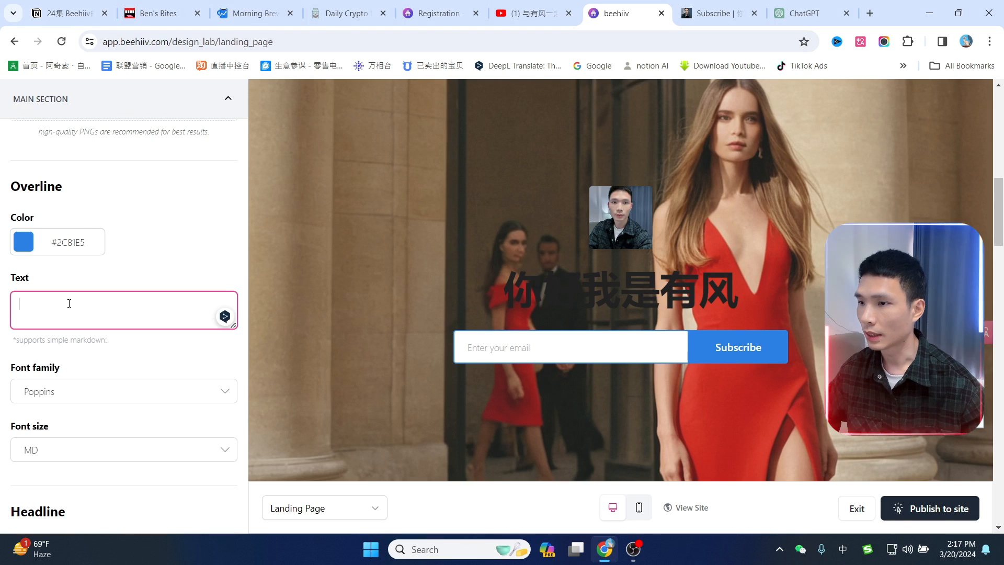
{"action": "type", "text": "hello,我是有风"}
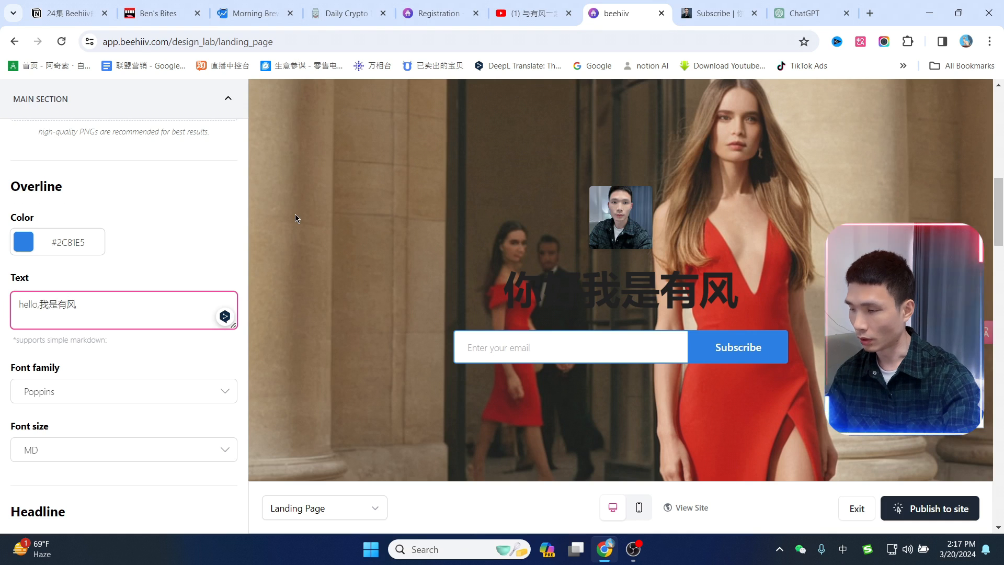
{"action": "left_click", "coordinate": [362, 263]}
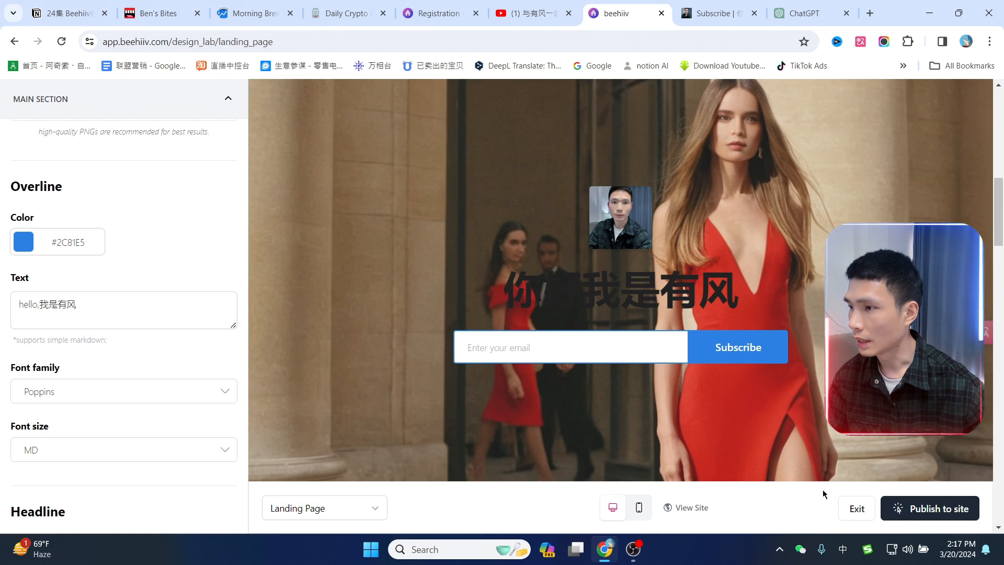
Publish the landing page and compare the overline on the reloaded live subscribe page with its text setting.
{"action": "left_click", "coordinate": [913, 512]}
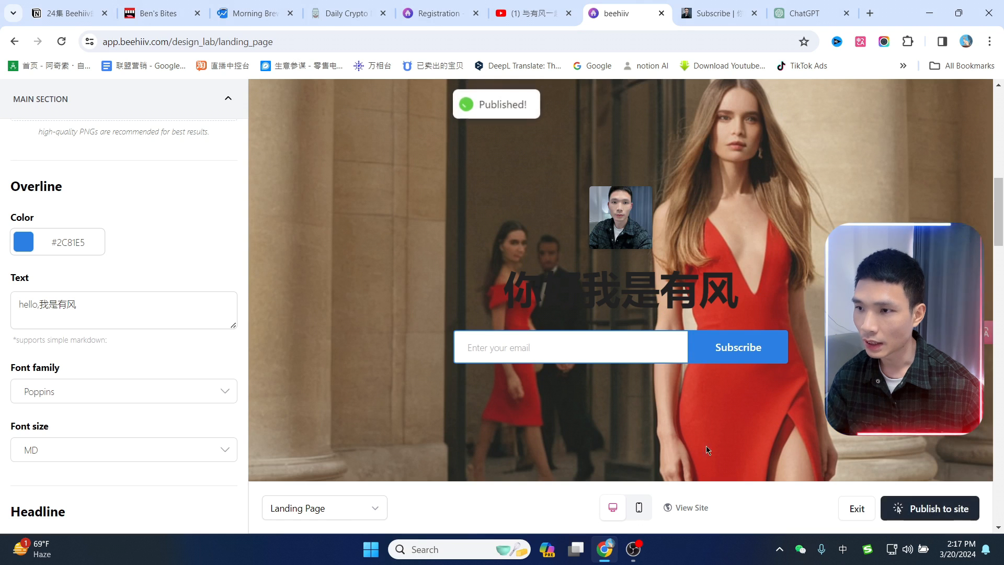
{"action": "left_click", "coordinate": [713, 6]}
{"action": "left_click", "coordinate": [61, 41]}
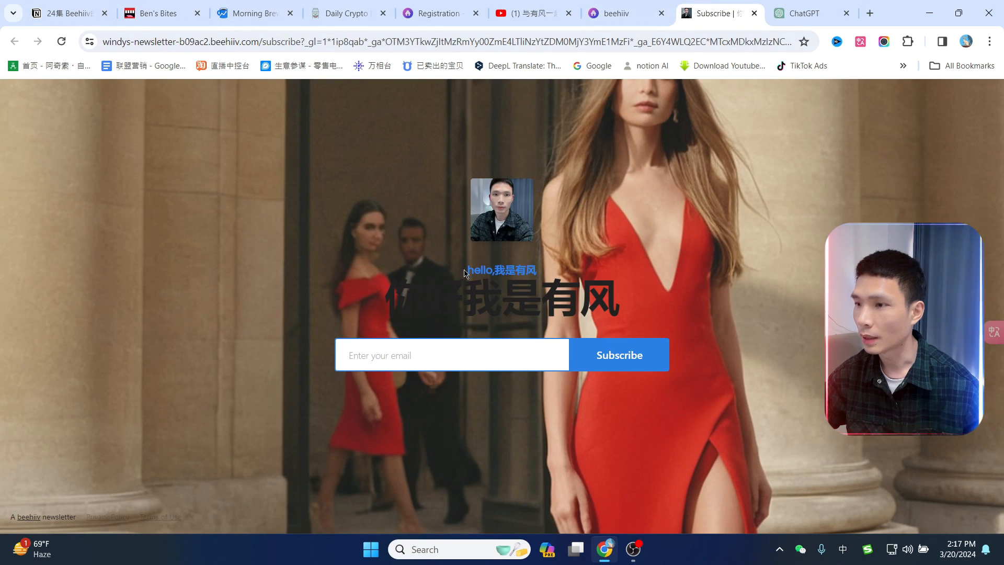
{"action": "left_click", "coordinate": [617, 14]}
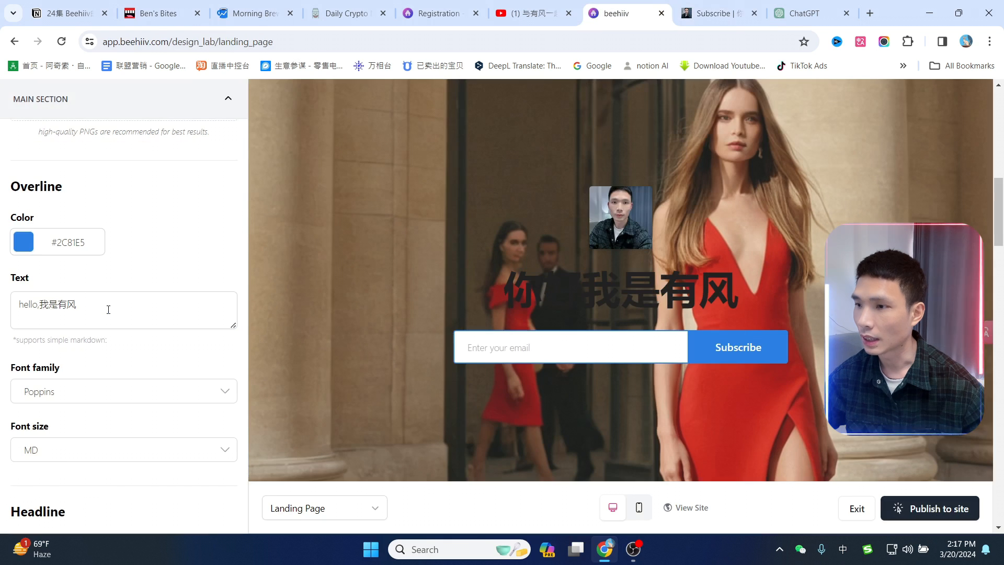
{"action": "left_click", "coordinate": [716, 14]}
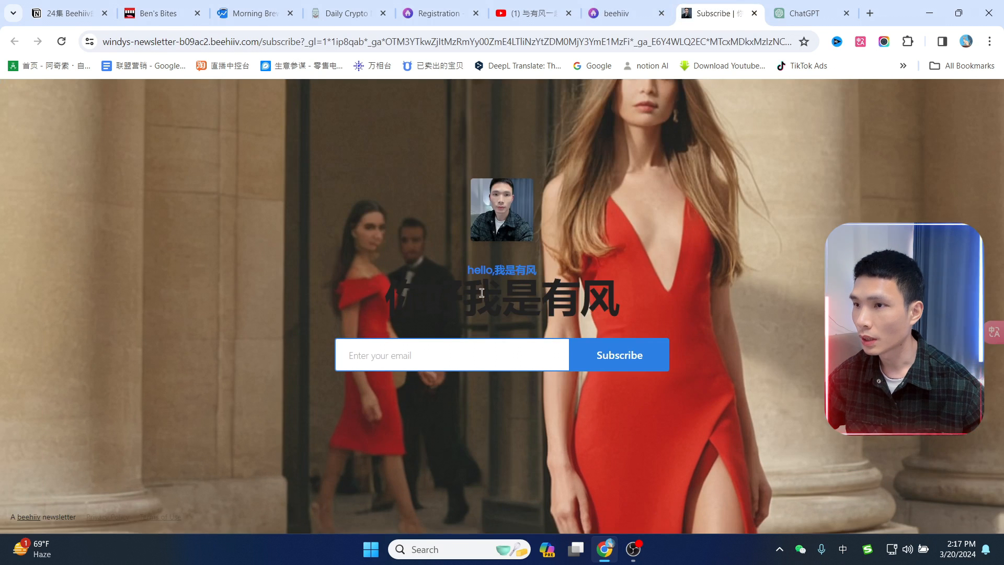
Clear the overline text in the landing page editor and publish the page.
{"action": "left_click", "coordinate": [617, 13]}
{"action": "triple_click", "coordinate": [17, 302]}
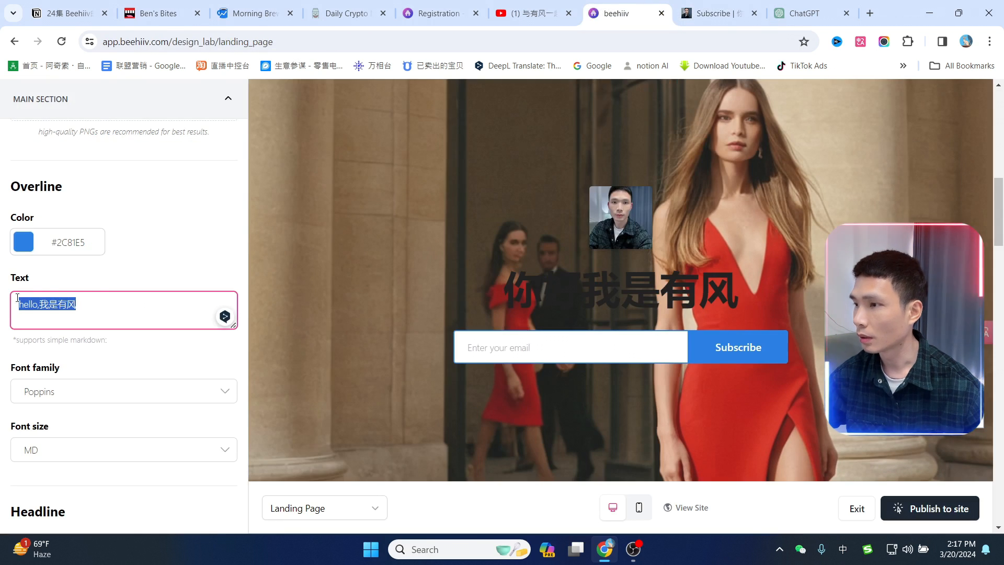
{"action": "key", "text": "BackSpace"}
{"action": "left_click", "coordinate": [198, 240]}
{"action": "left_click", "coordinate": [957, 511]}
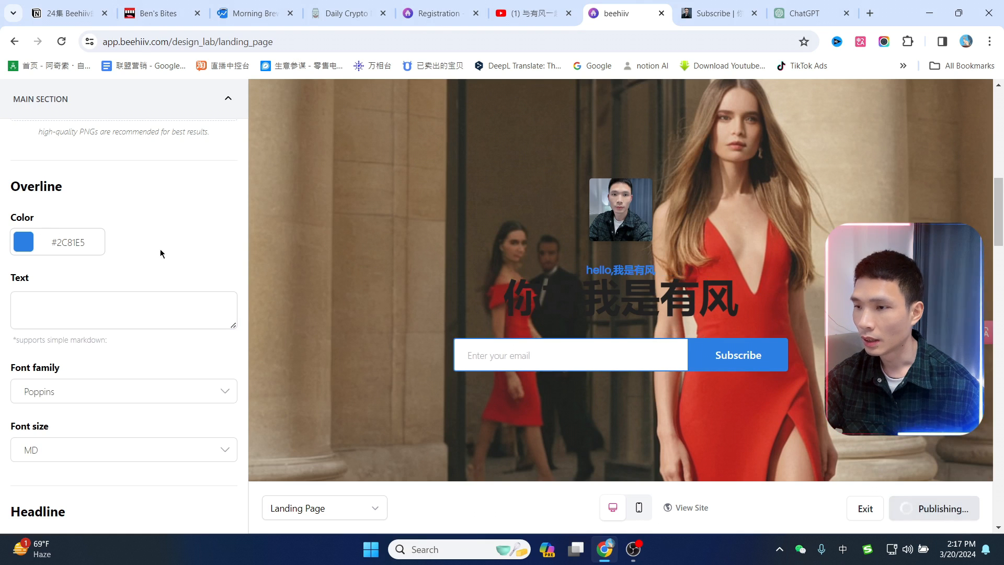
Set the headline color to #FFFFFF, publish the landing page and check the headline on the live subscribe page.
{"action": "scroll", "coordinate": [168, 251], "scroll_direction": "down", "scroll_amount": 1}
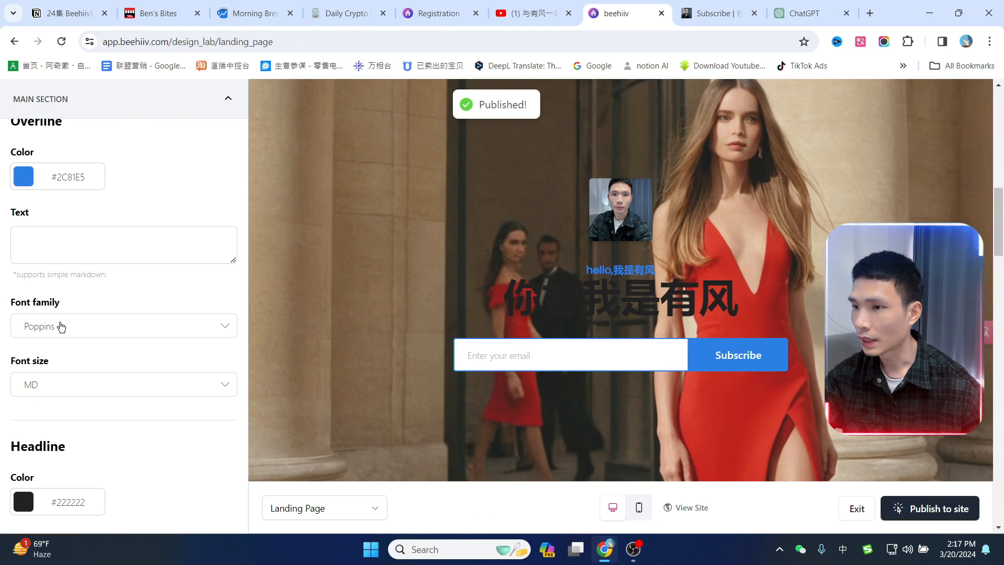
{"action": "scroll", "coordinate": [78, 320], "scroll_direction": "down", "scroll_amount": 3}
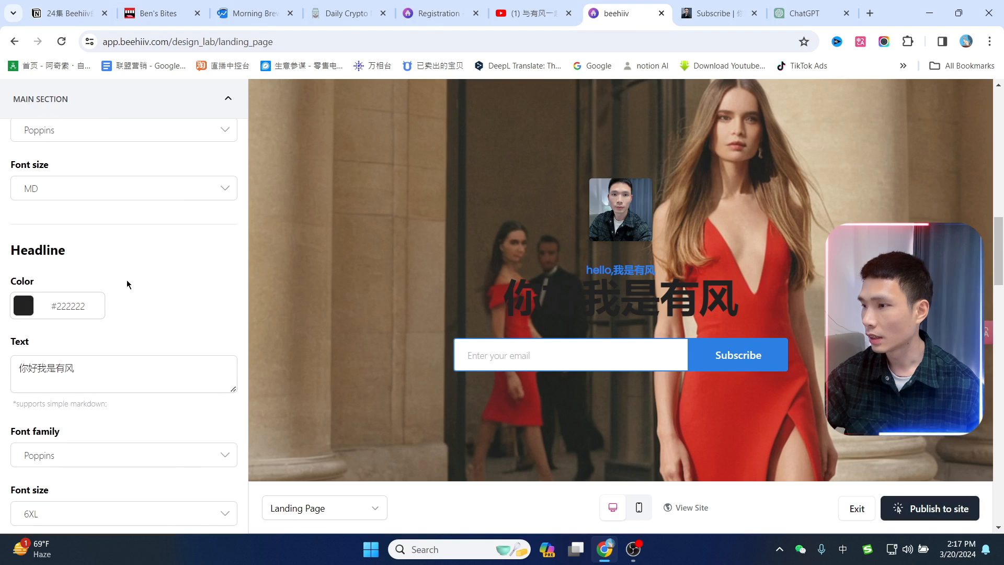
{"action": "left_click_drag", "start_coordinate": [752, 302], "coordinate": [468, 297]}
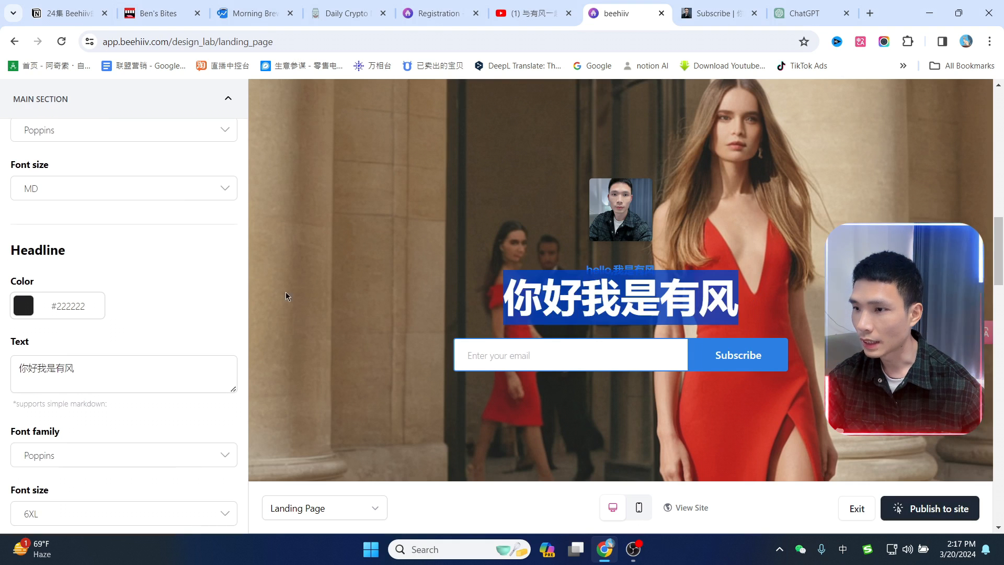
{"action": "left_click", "coordinate": [60, 306]}
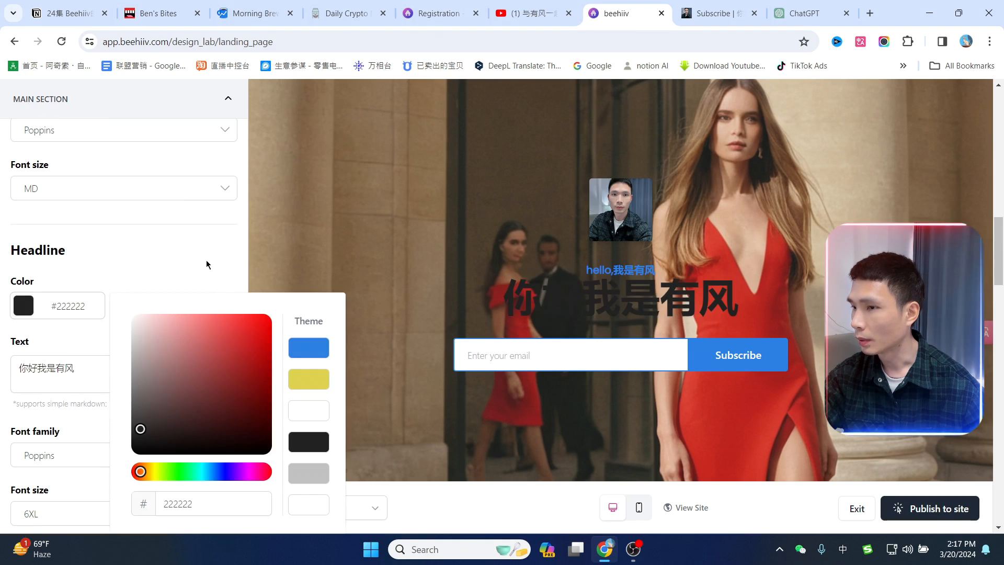
{"action": "left_click", "coordinate": [181, 266]}
{"action": "left_click", "coordinate": [931, 509]}
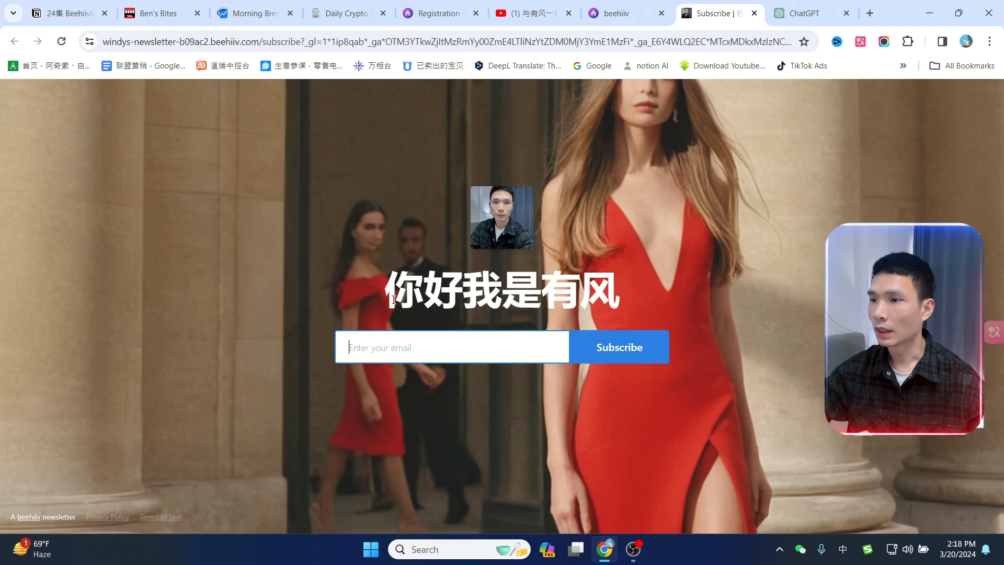
{"action": "left_click_drag", "start_coordinate": [374, 297], "coordinate": [608, 294]}
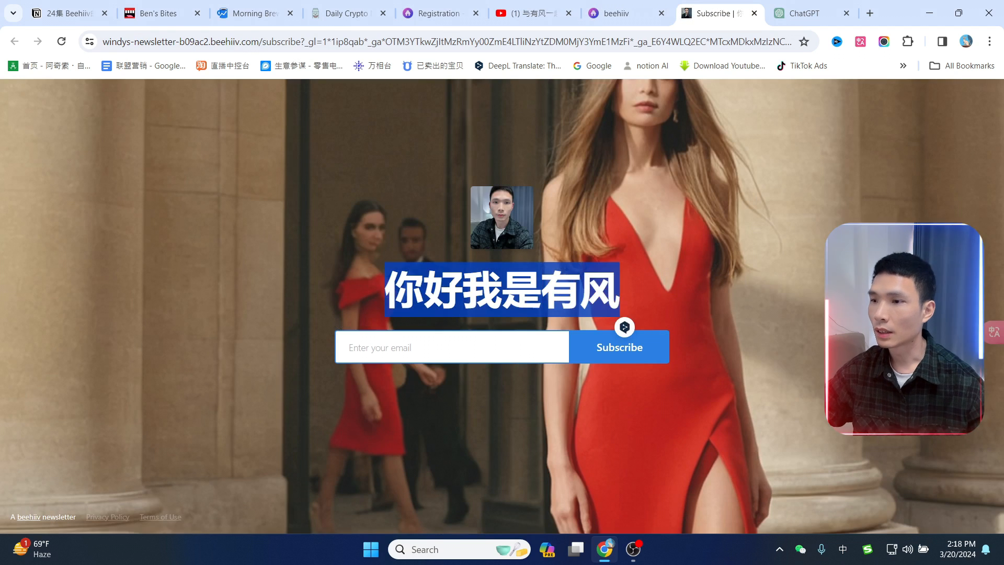
{"action": "left_click", "coordinate": [617, 296]}
Insert a comma after 你好 in the main section's headline text.
{"action": "left_click", "coordinate": [620, 13]}
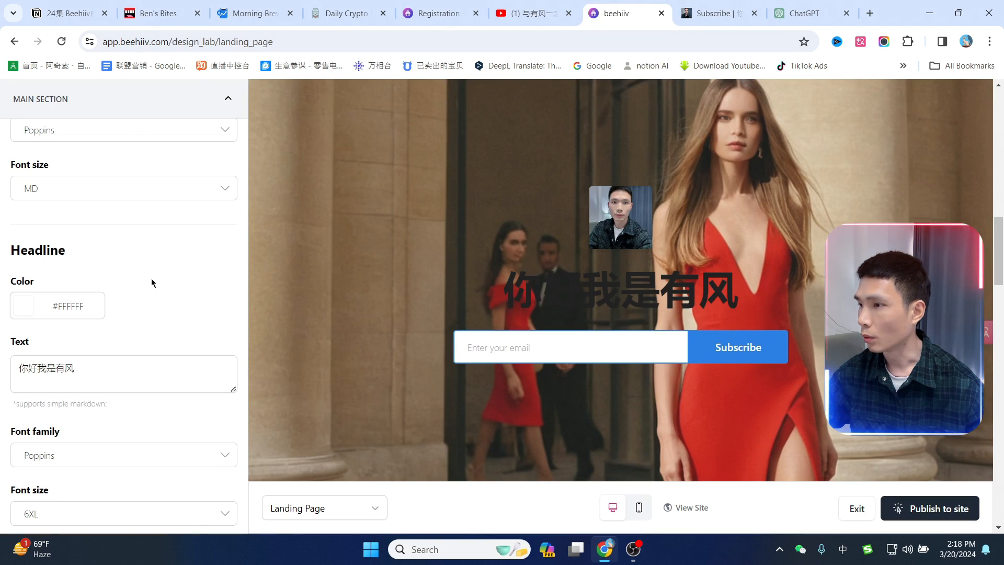
{"action": "scroll", "coordinate": [90, 172], "scroll_direction": "down", "scroll_amount": 4}
{"action": "left_click", "coordinate": [90, 172]}
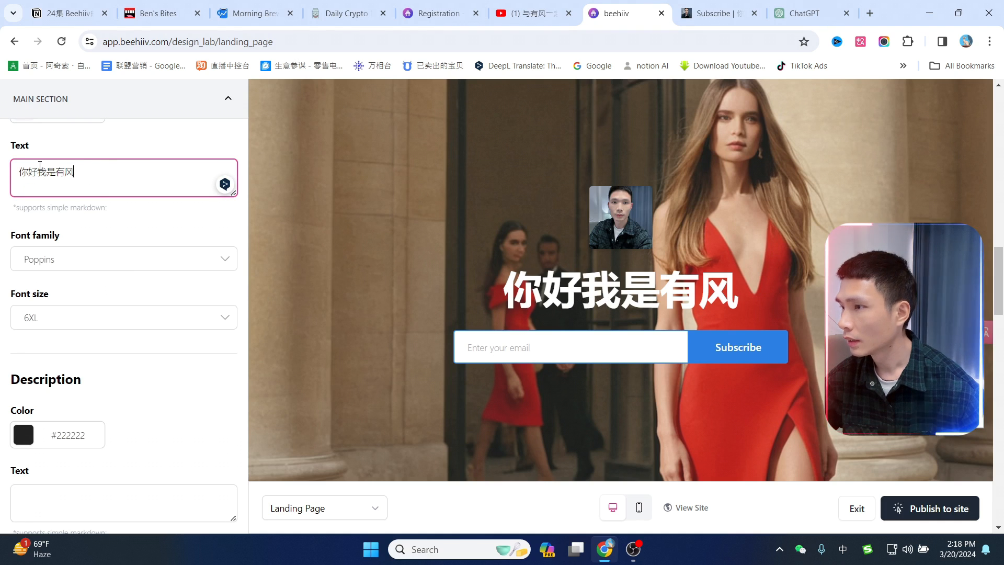
{"action": "left_click", "coordinate": [202, 131]}
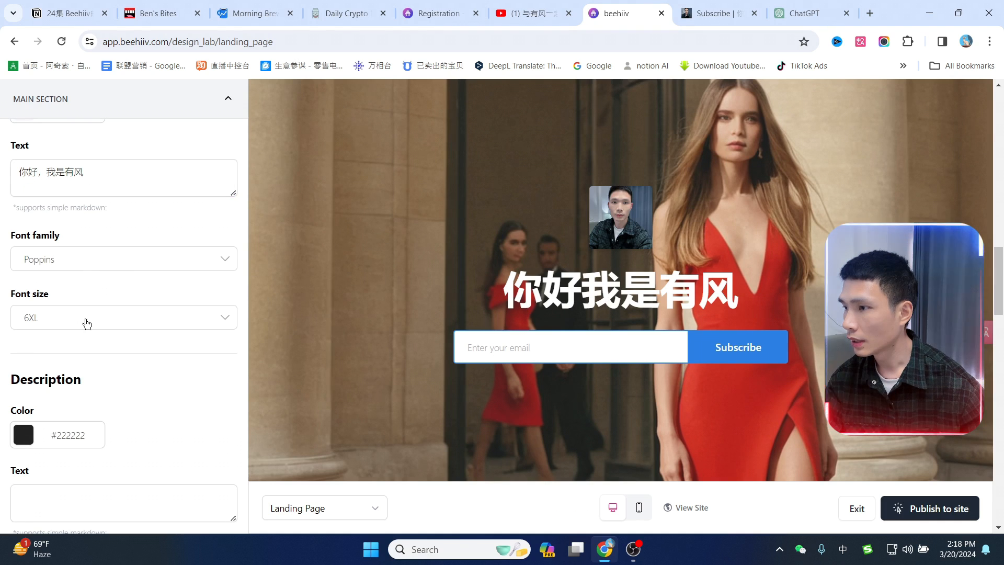
Set the headline's font size to 4XL, publish the landing page and view it on the live subscribe page.
{"action": "left_click", "coordinate": [79, 324]}
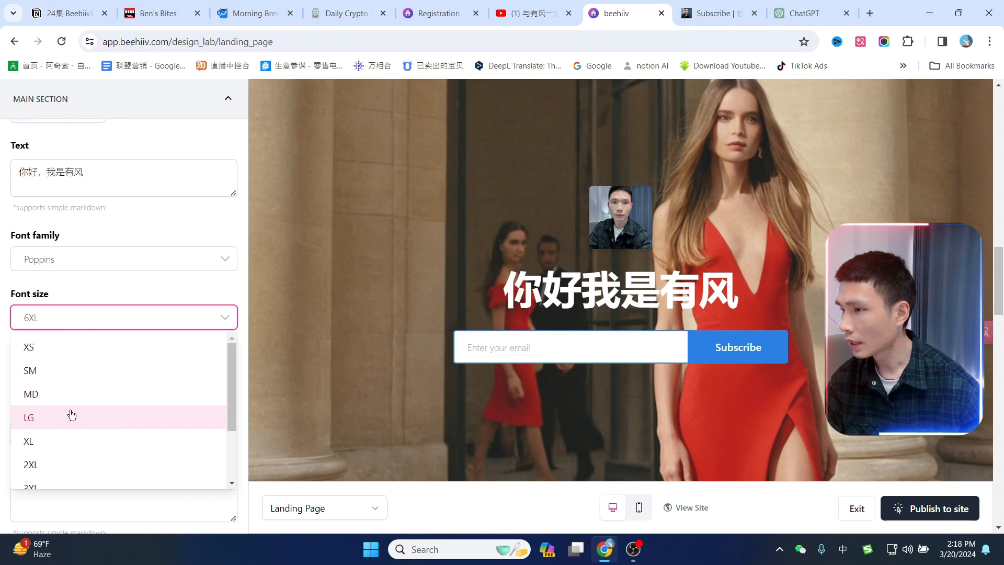
{"action": "scroll", "coordinate": [73, 416], "scroll_direction": "down", "scroll_amount": 2}
{"action": "left_click", "coordinate": [84, 428]}
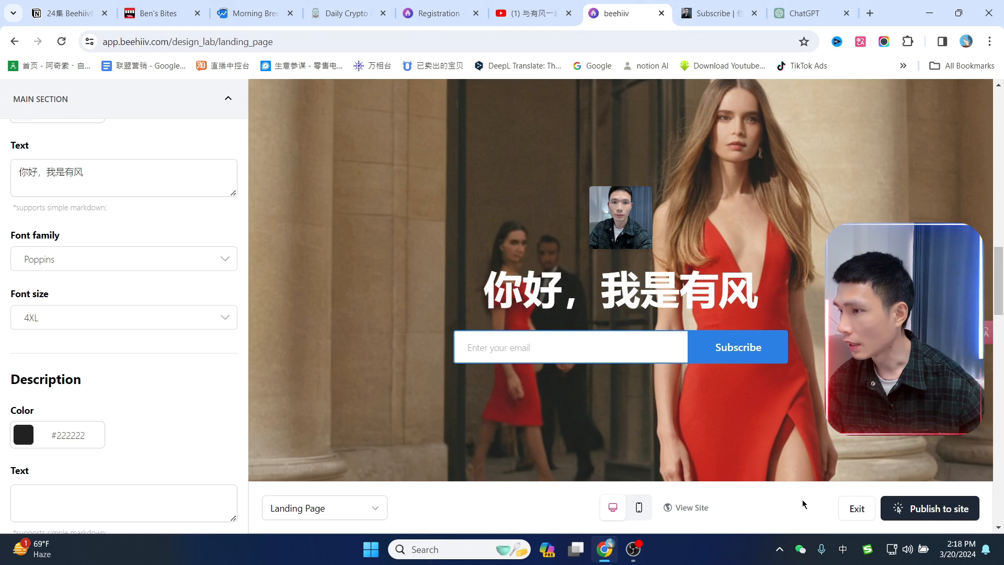
{"action": "left_click", "coordinate": [942, 509]}
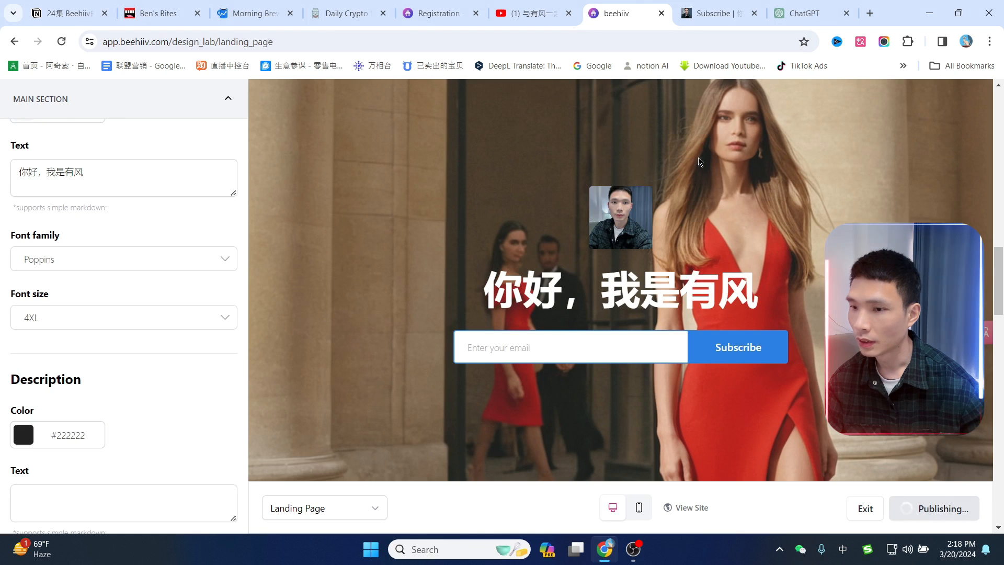
{"action": "left_click", "coordinate": [719, 13]}
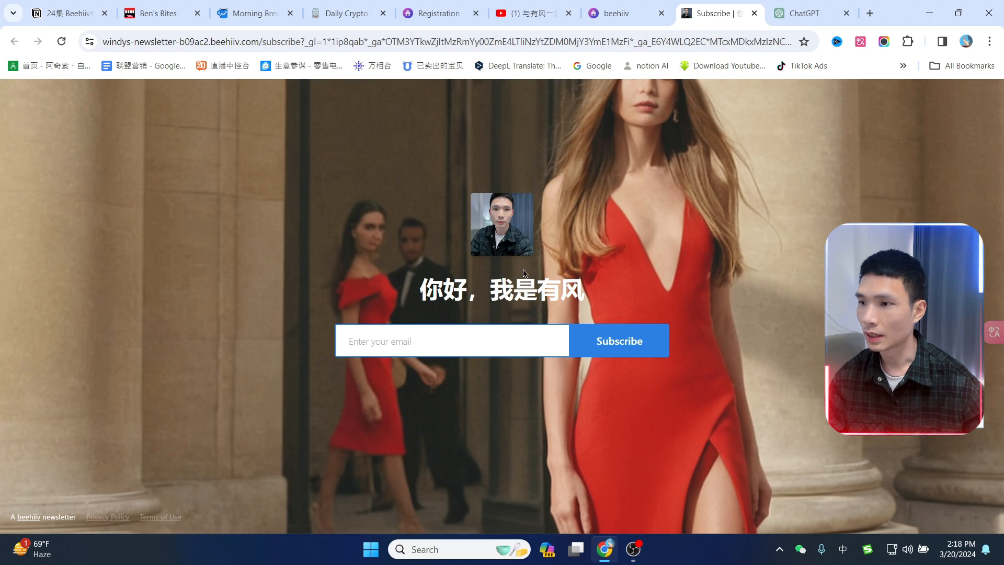
Enter 很高兴认识你 as the main section's description, publish the landing page and reload the live subscribe page.
{"action": "left_click", "coordinate": [628, 11]}
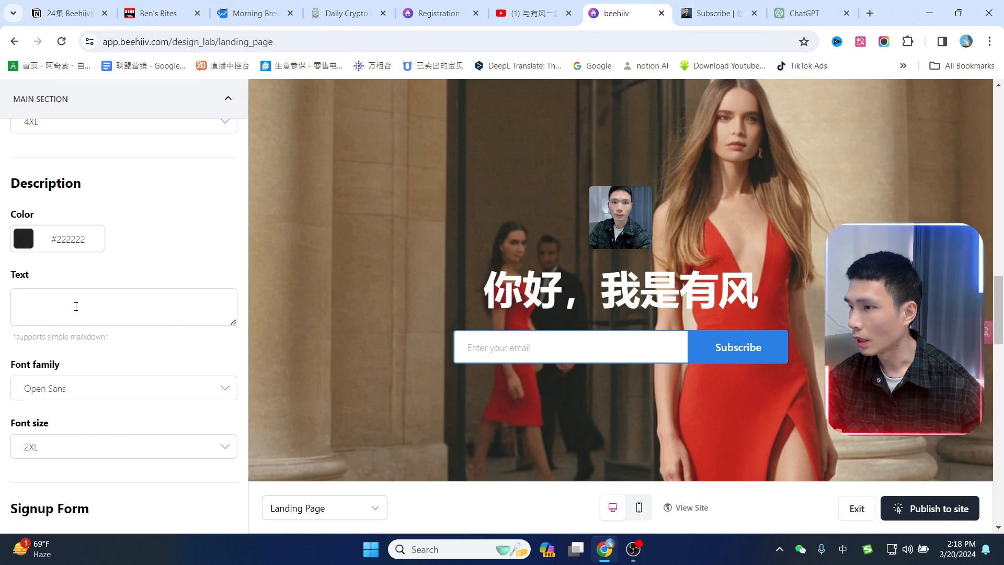
{"action": "left_click", "coordinate": [76, 307]}
{"action": "type", "text": "很高兴认识你"}
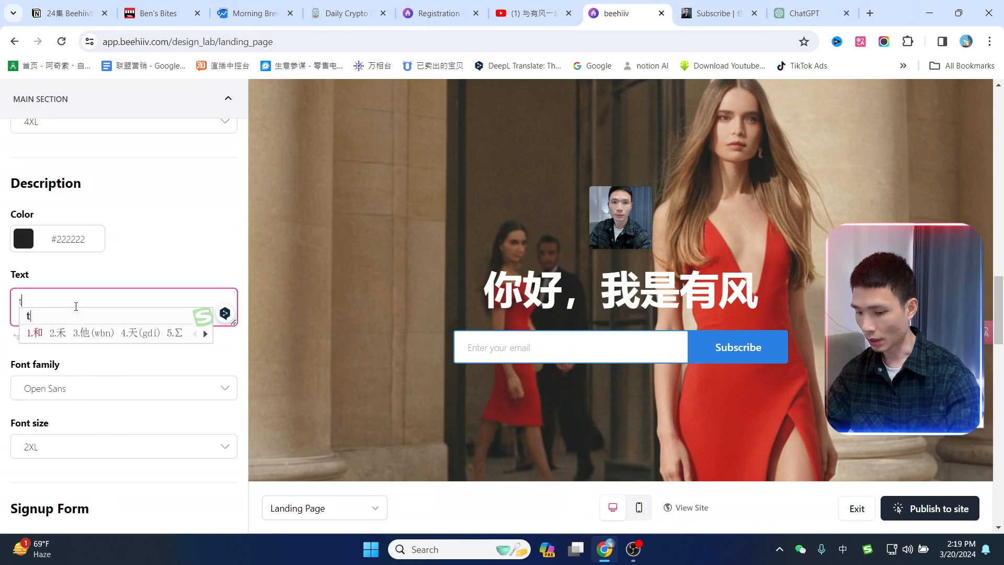
{"action": "left_click", "coordinate": [206, 251]}
{"action": "left_click", "coordinate": [936, 513]}
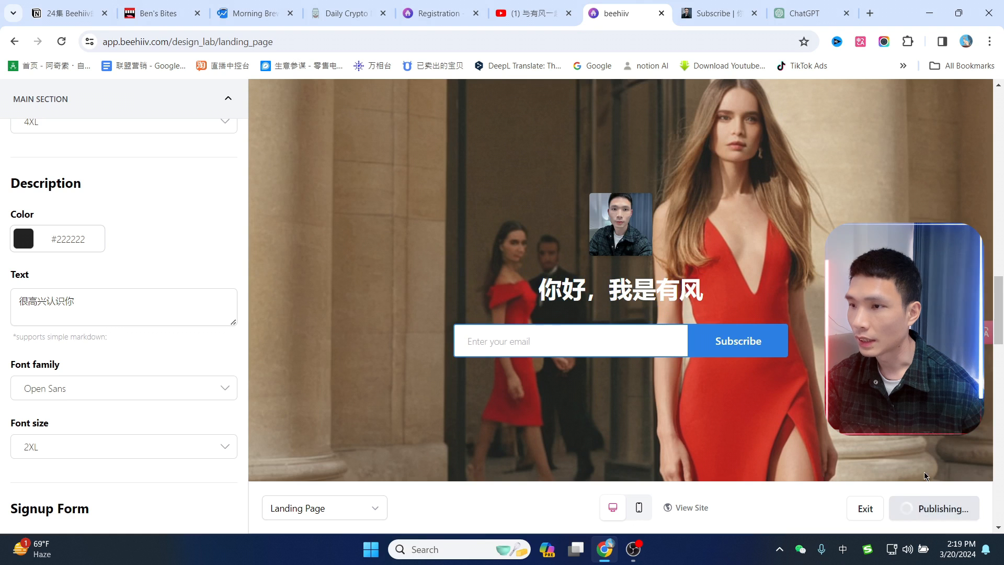
{"action": "left_click", "coordinate": [685, 10]}
{"action": "left_click", "coordinate": [61, 41]}
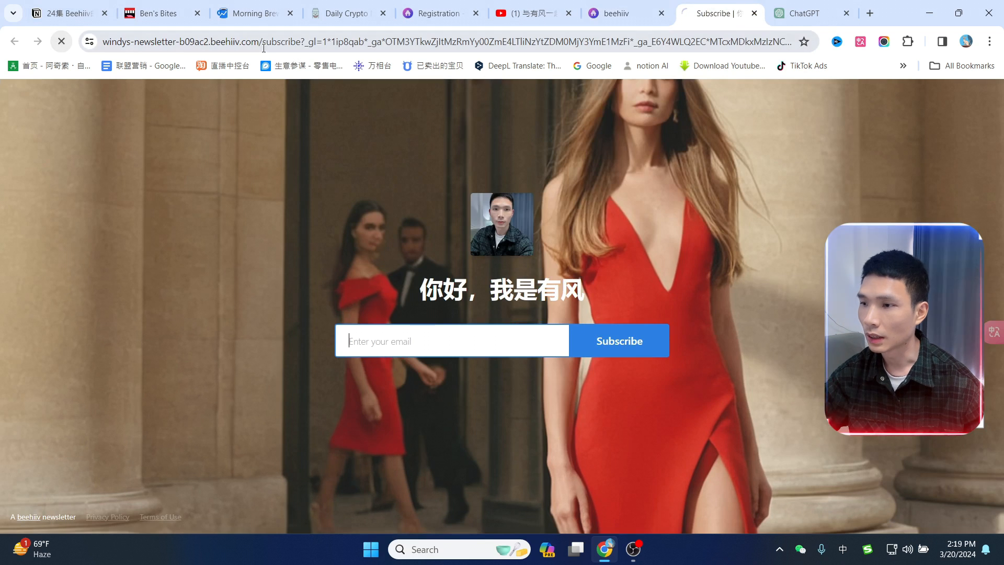
Check how the description text below the headline shows on the live subscribe page, comparing it with the editor preview.
{"action": "left_click_drag", "start_coordinate": [415, 313], "coordinate": [559, 313]}
{"action": "left_click", "coordinate": [279, 307]}
{"action": "left_click_drag", "start_coordinate": [442, 318], "coordinate": [464, 330]}
{"action": "left_click", "coordinate": [698, 305]}
{"action": "left_click", "coordinate": [621, 11]}
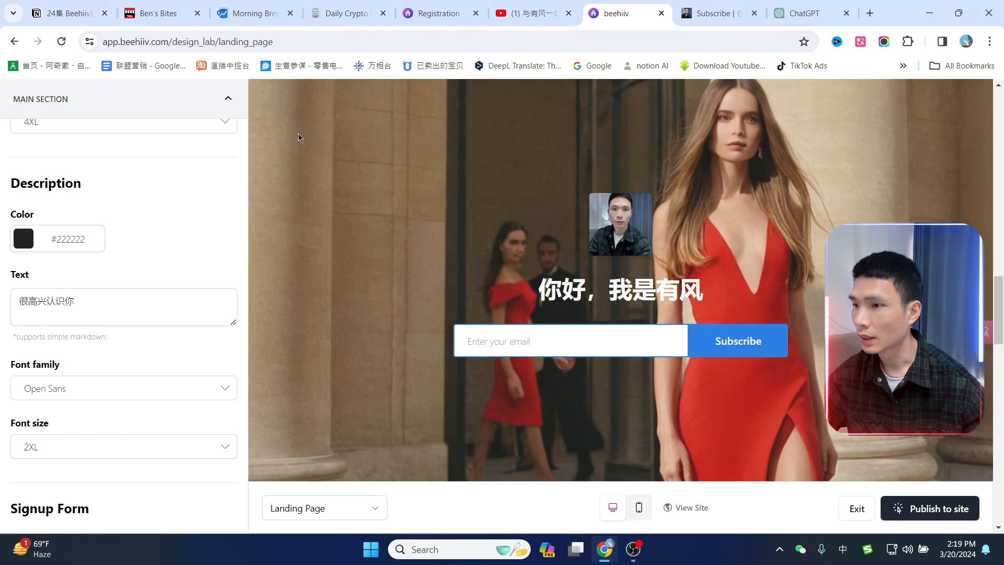
{"action": "left_click", "coordinate": [729, 5]}
{"action": "left_click", "coordinate": [638, 282]}
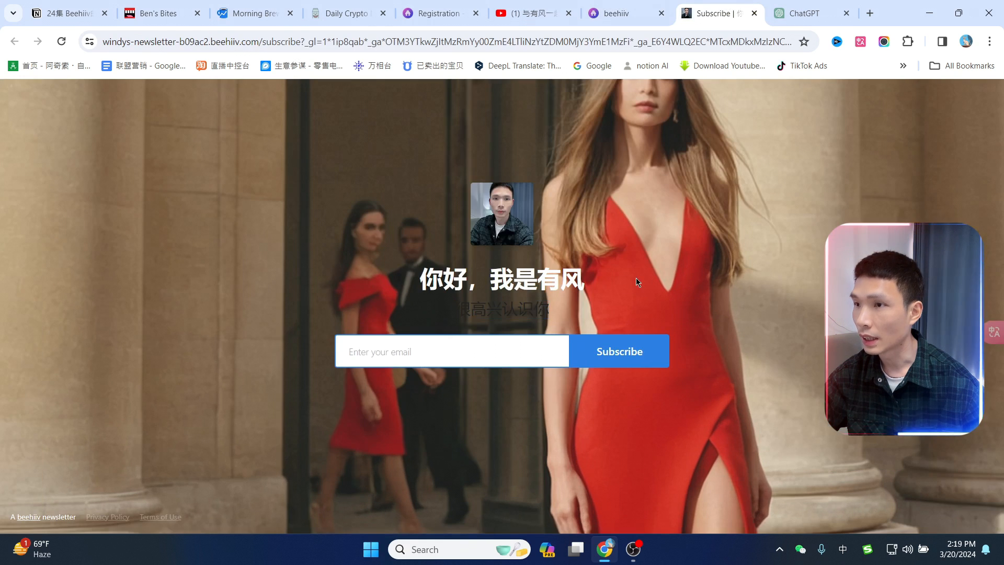
Set the description color to the theme blue #2C81E5, publish the landing page and reload the live subscribe page.
{"action": "left_click", "coordinate": [618, 13]}
{"action": "left_click", "coordinate": [22, 239]}
{"action": "left_click", "coordinate": [263, 256]}
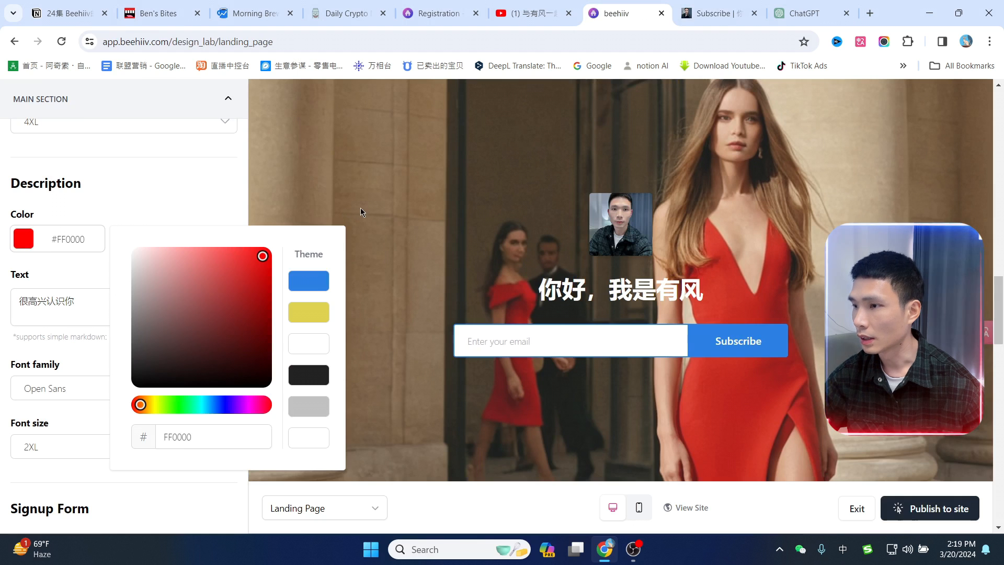
{"action": "left_click", "coordinate": [309, 281]}
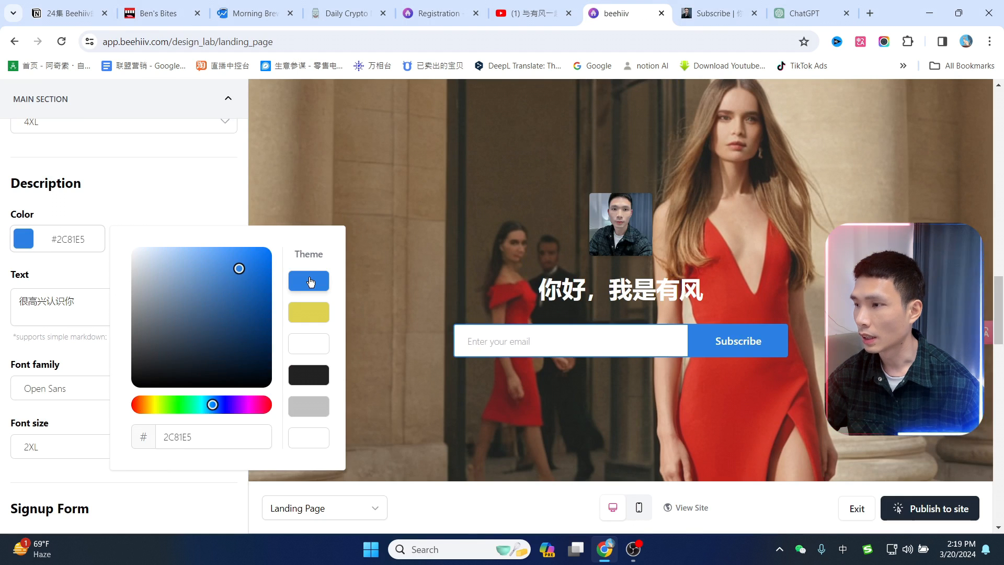
{"action": "left_click", "coordinate": [919, 516]}
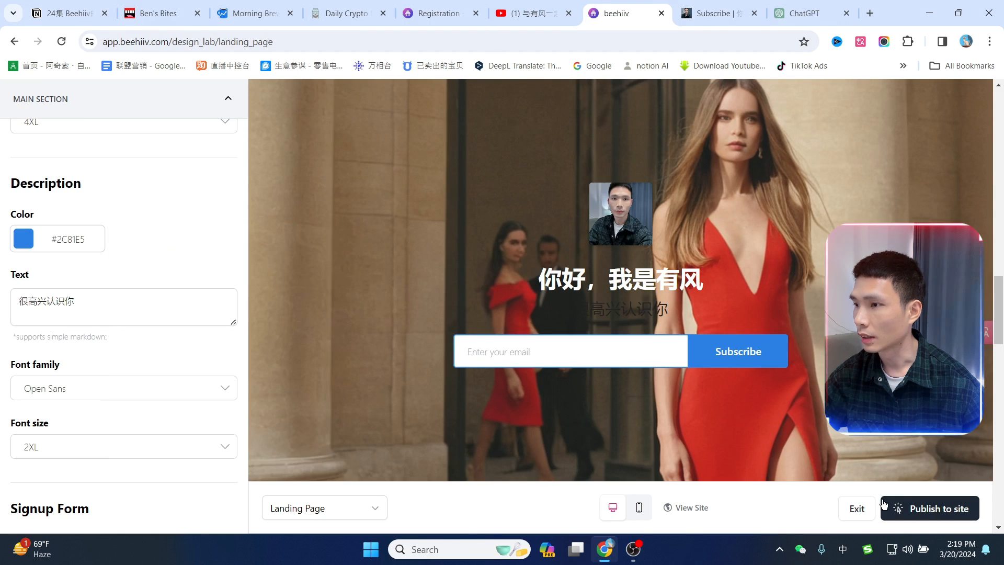
{"action": "left_click", "coordinate": [919, 516]}
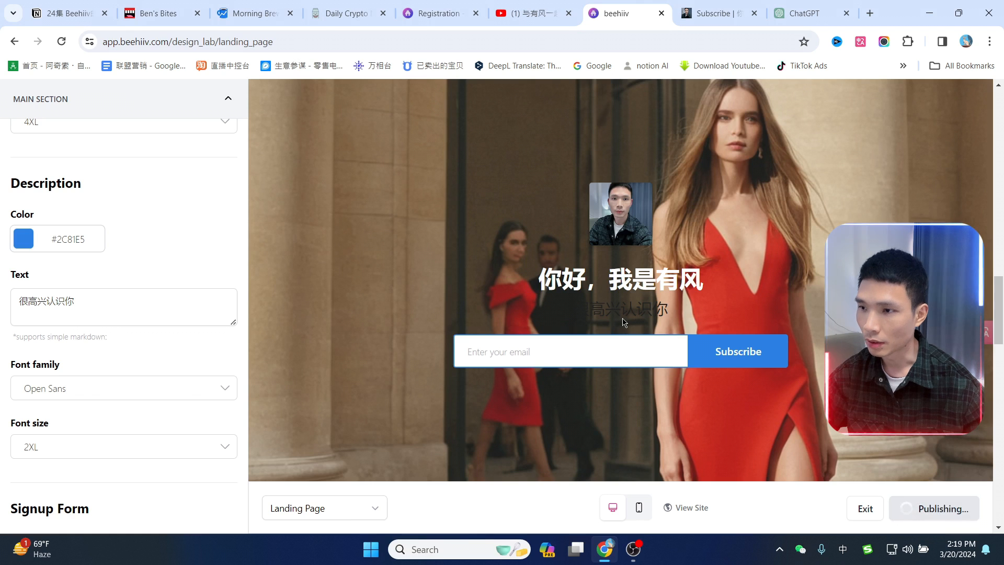
{"action": "left_click", "coordinate": [732, 12]}
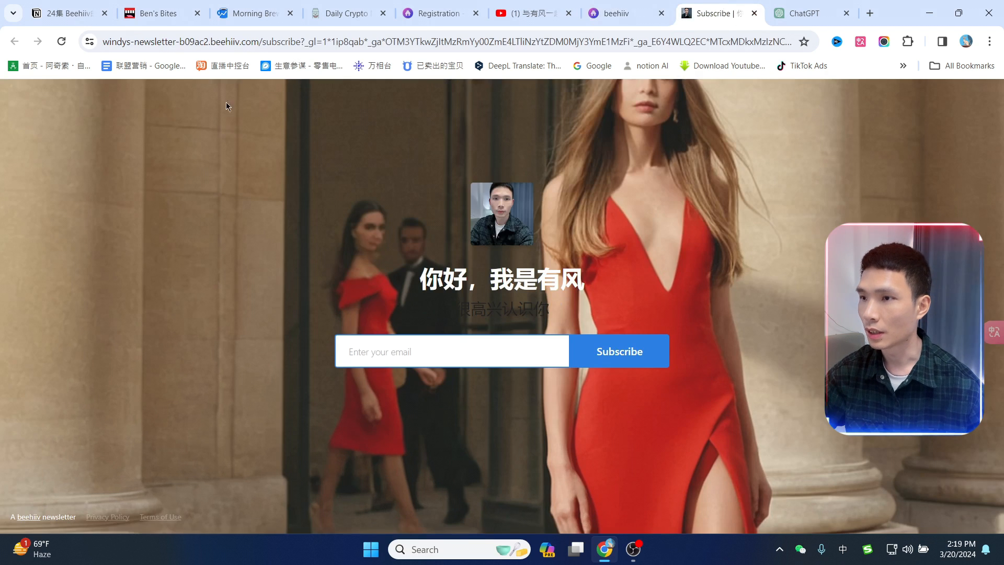
{"action": "left_click", "coordinate": [67, 41]}
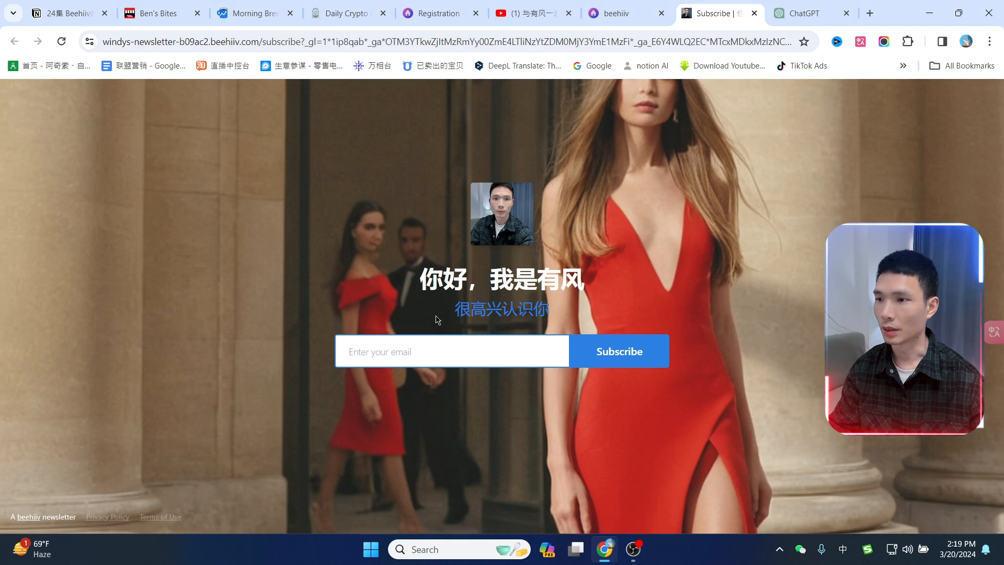
Set the signup form's background color to #222222, publish the landing page and check it on the live subscribe page.
{"action": "key", "text": "ctrl+shift+Tab"}
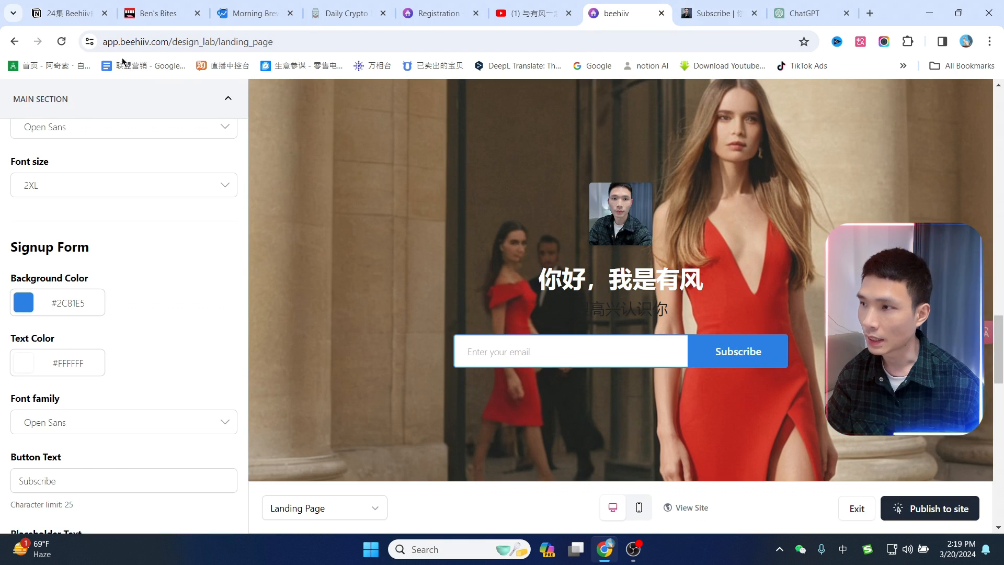
{"action": "left_click", "coordinate": [21, 303]}
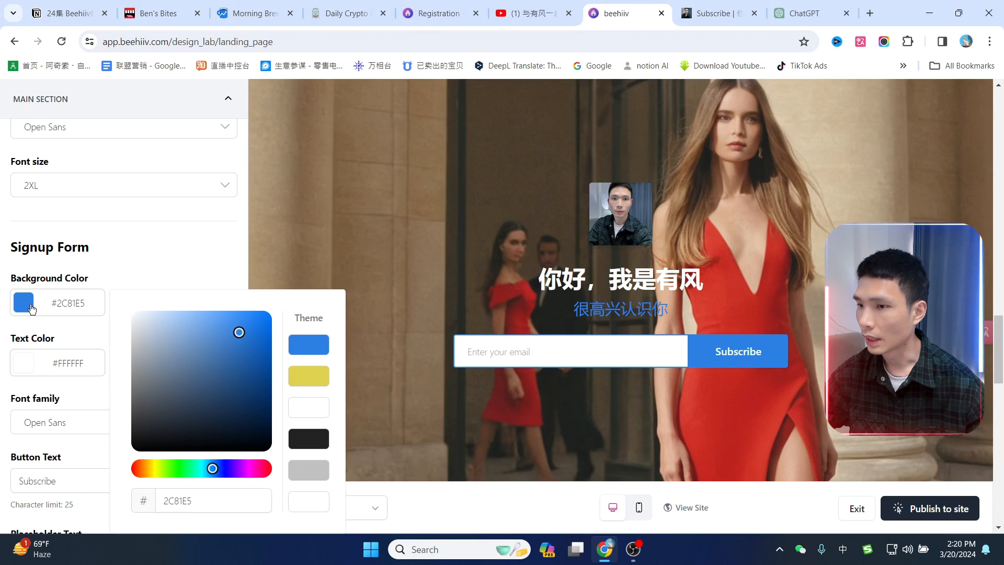
{"action": "left_click", "coordinate": [309, 438]}
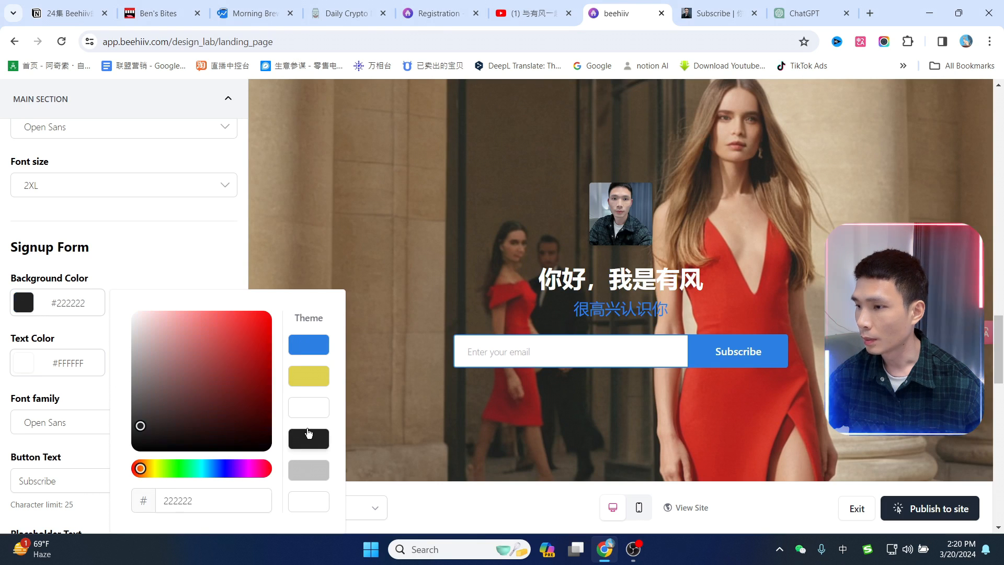
{"action": "left_click", "coordinate": [206, 234]}
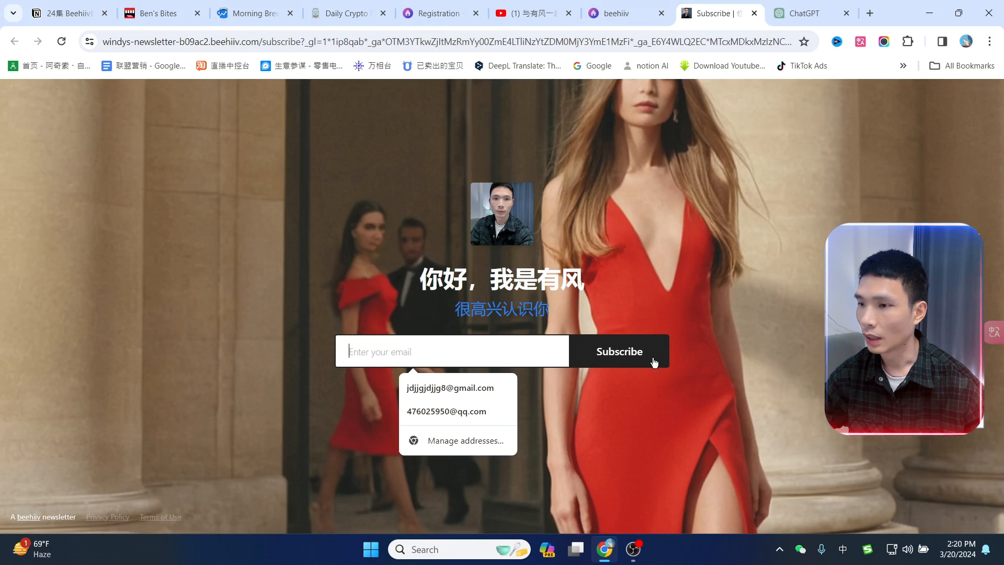
Change the signup form's button text to 订阅我们, publish the landing page and check the form on the live page.
{"action": "left_click", "coordinate": [610, 14]}
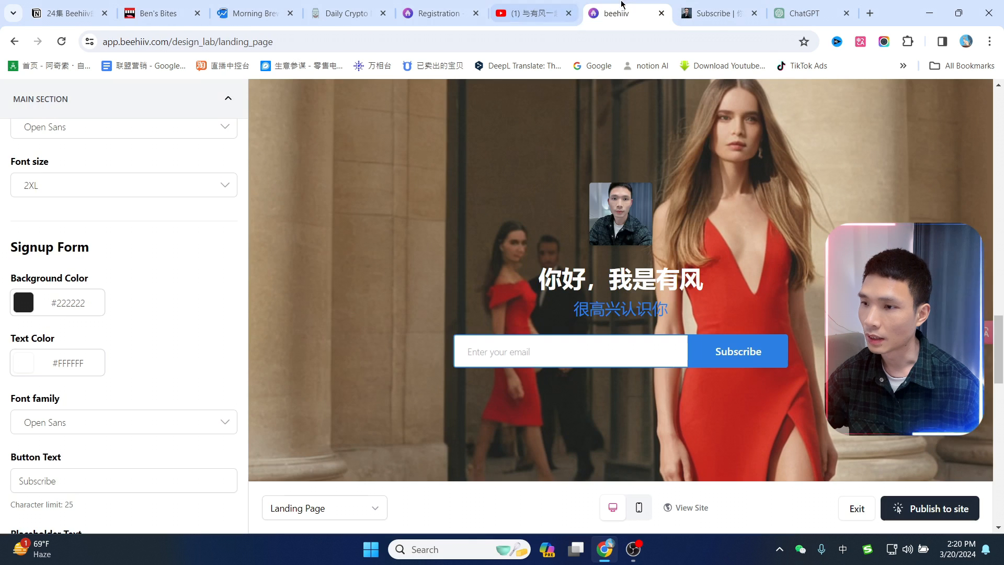
{"action": "scroll", "coordinate": [162, 342], "scroll_direction": "down", "scroll_amount": 3}
{"action": "left_click", "coordinate": [63, 347]}
{"action": "left_click_drag", "start_coordinate": [63, 347], "coordinate": [1, 345]}
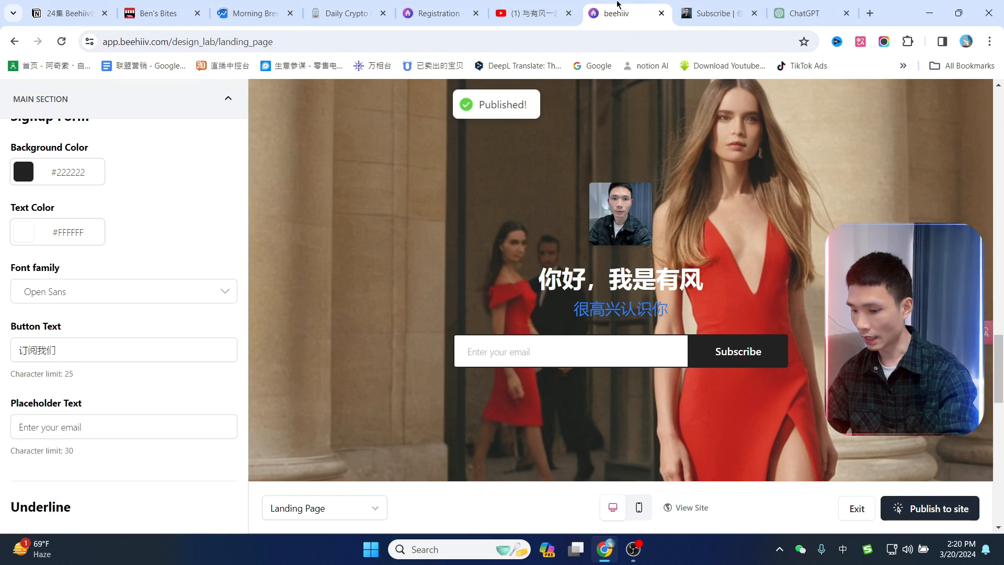
{"action": "left_click", "coordinate": [720, 14]}
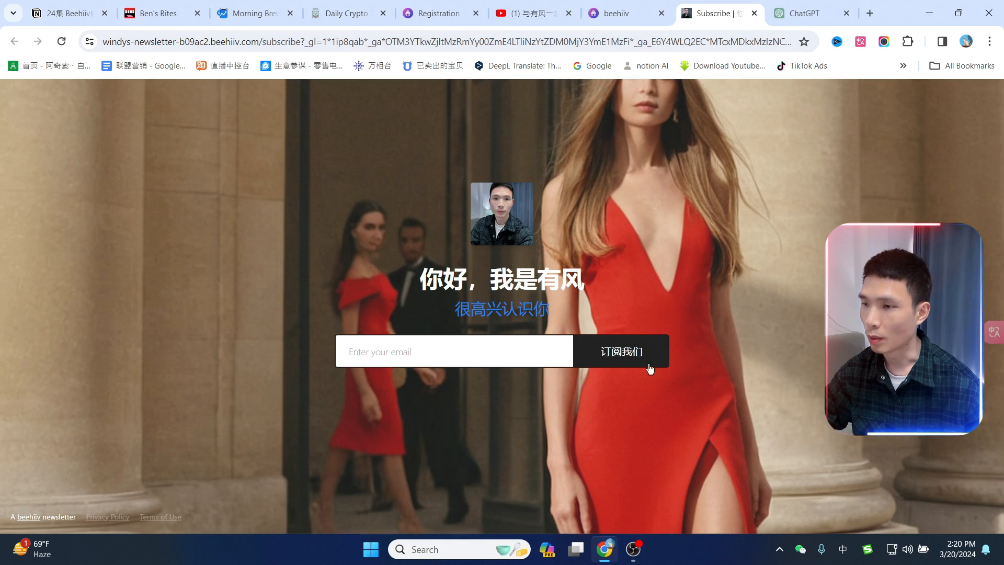
{"action": "left_click", "coordinate": [486, 350]}
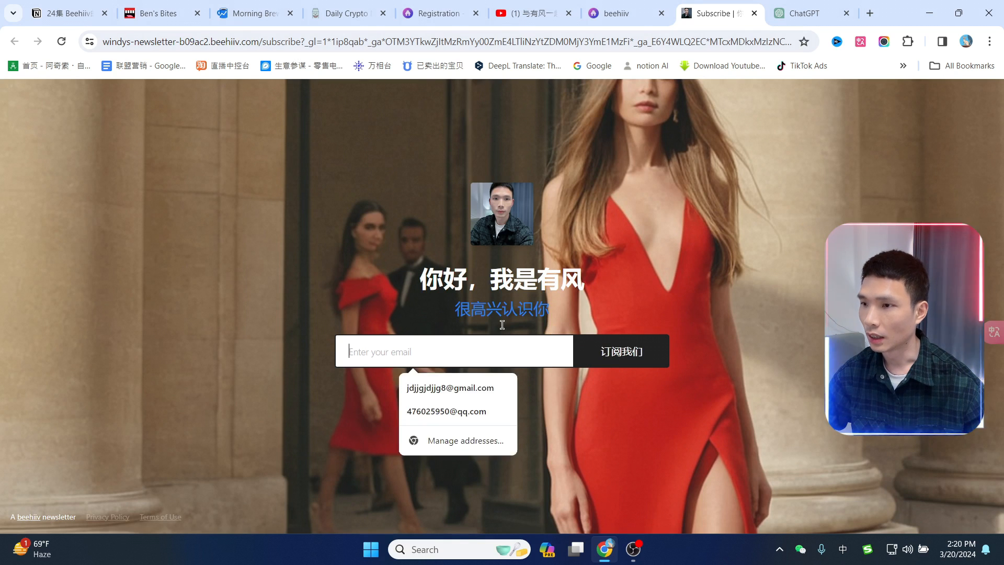
Enter 今天是星期天 as the underline text, publish the landing page and check the line under the signup form on the live page.
{"action": "left_click", "coordinate": [623, 13]}
{"action": "left_click", "coordinate": [83, 303]}
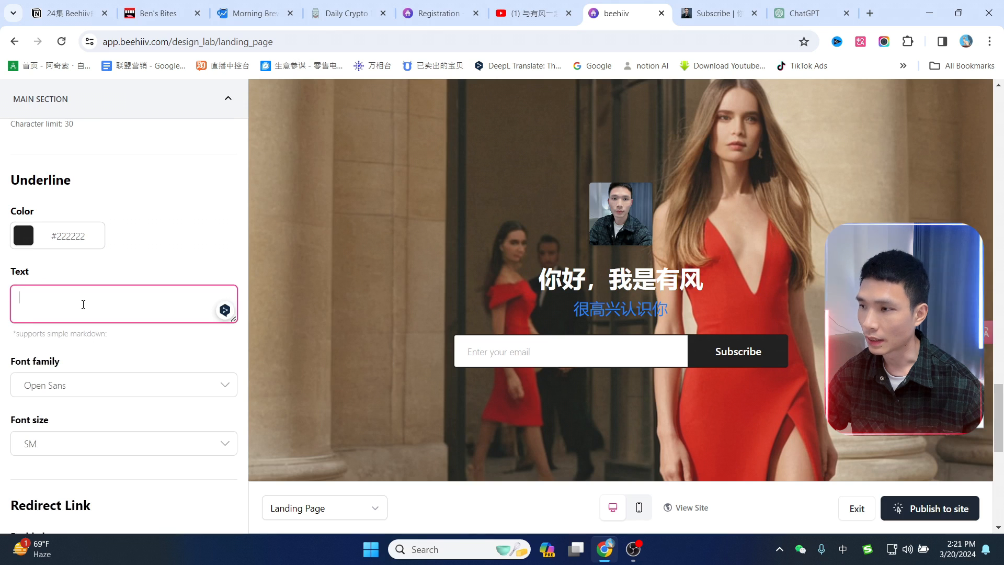
{"action": "type", "text": "今天是星期天"}
{"action": "left_click", "coordinate": [173, 214]}
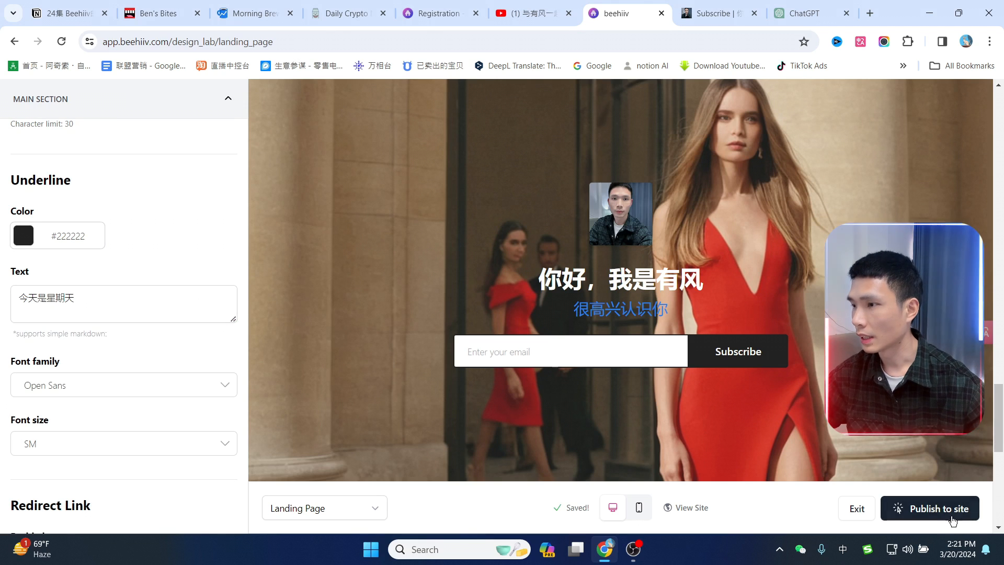
{"action": "left_click", "coordinate": [944, 507]}
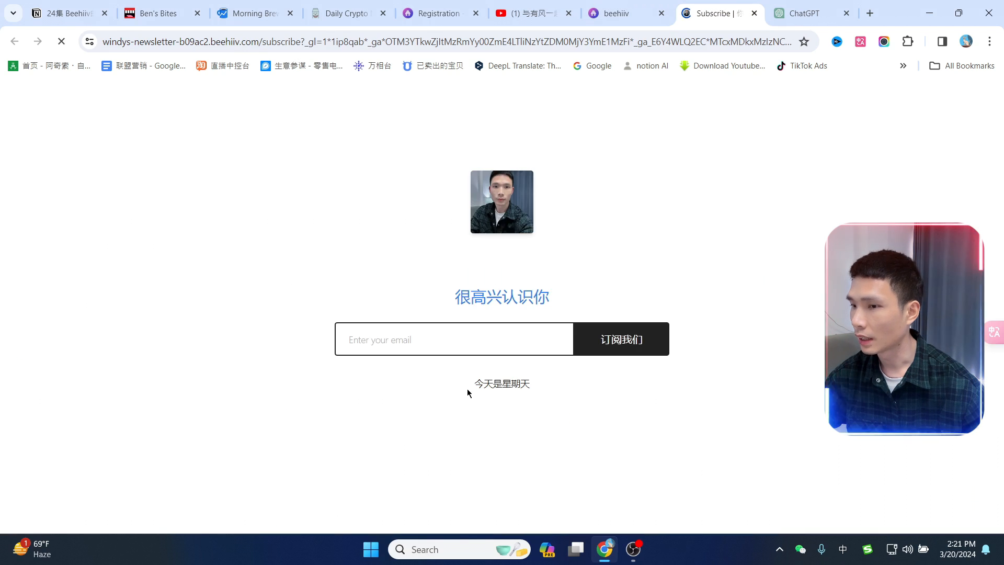
{"action": "left_click_drag", "start_coordinate": [467, 388], "coordinate": [551, 384]}
{"action": "left_click_drag", "start_coordinate": [459, 406], "coordinate": [530, 384]}
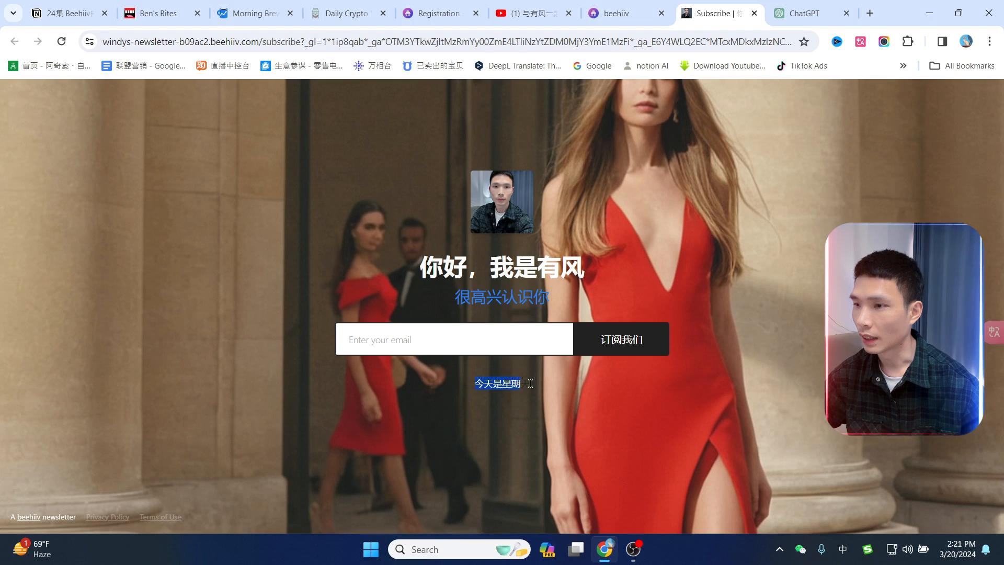
Delete the underline text from the main section, publish the landing page and return to the live subscribe page.
{"action": "left_click", "coordinate": [634, 5]}
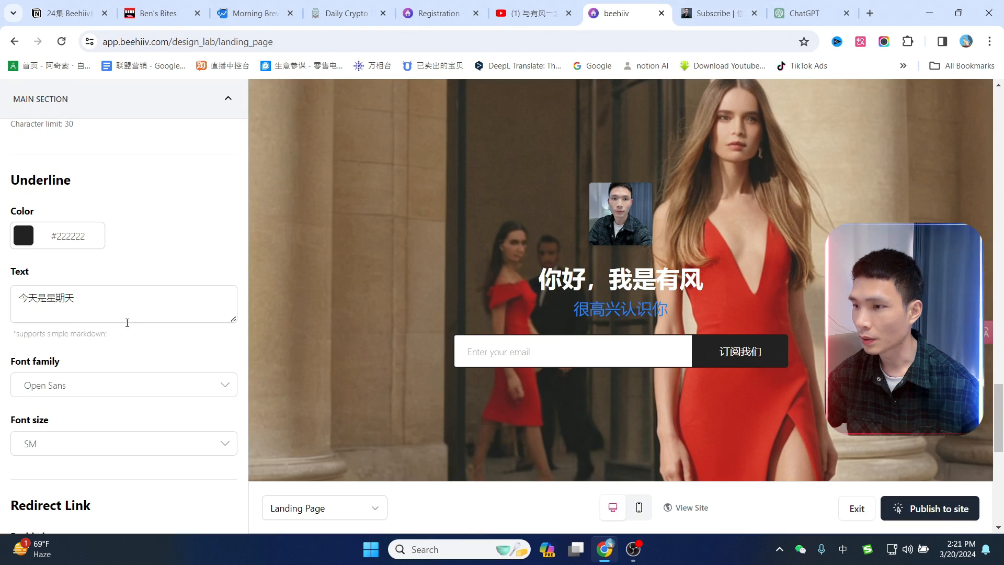
{"action": "left_click_drag", "start_coordinate": [84, 298], "coordinate": [2, 296]}
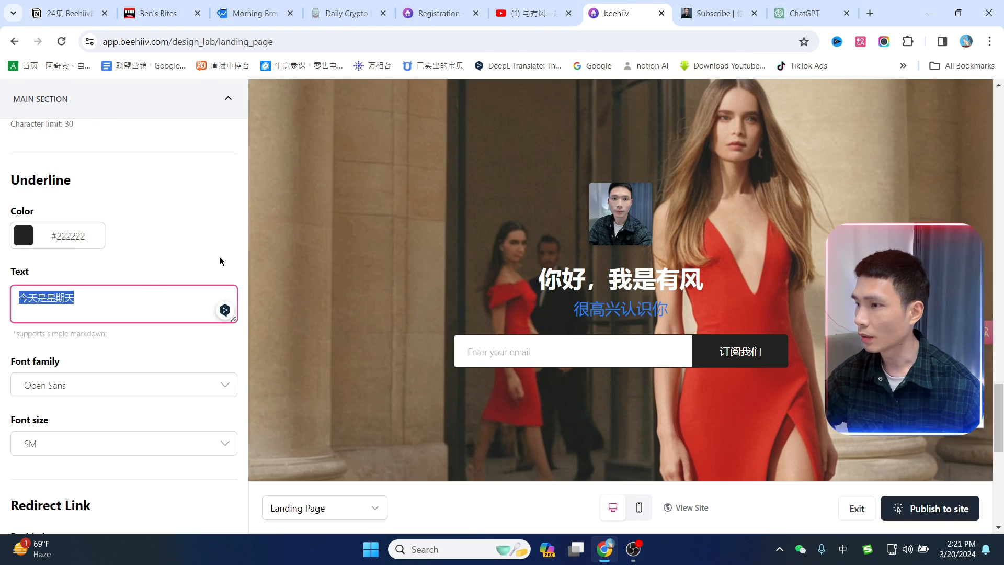
{"action": "key", "text": "BackSpace"}
{"action": "left_click", "coordinate": [931, 508]}
{"action": "left_click", "coordinate": [716, 13]}
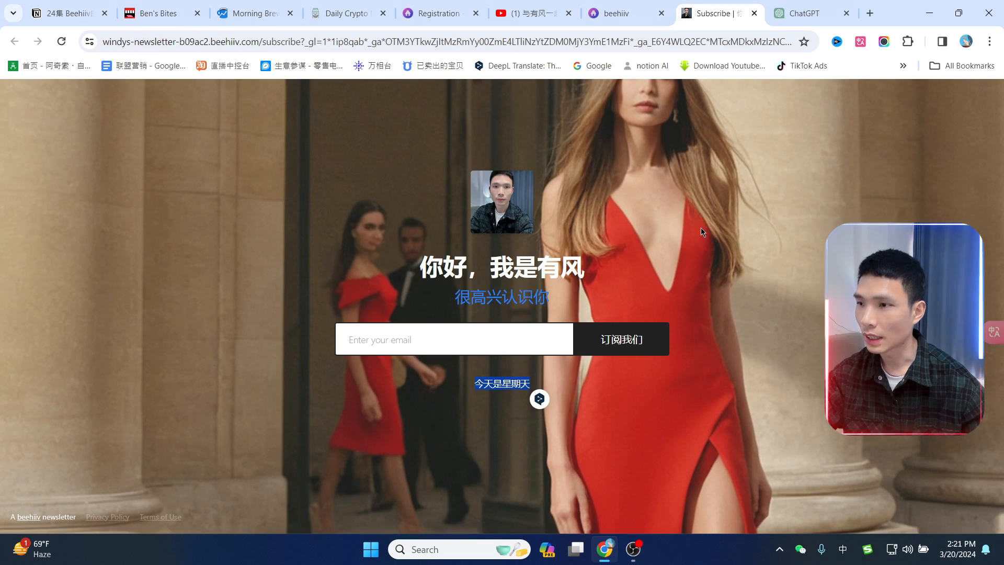
Turn on the testimonials section of the landing page and start adding a testimonial.
{"action": "left_click", "coordinate": [618, 13]}
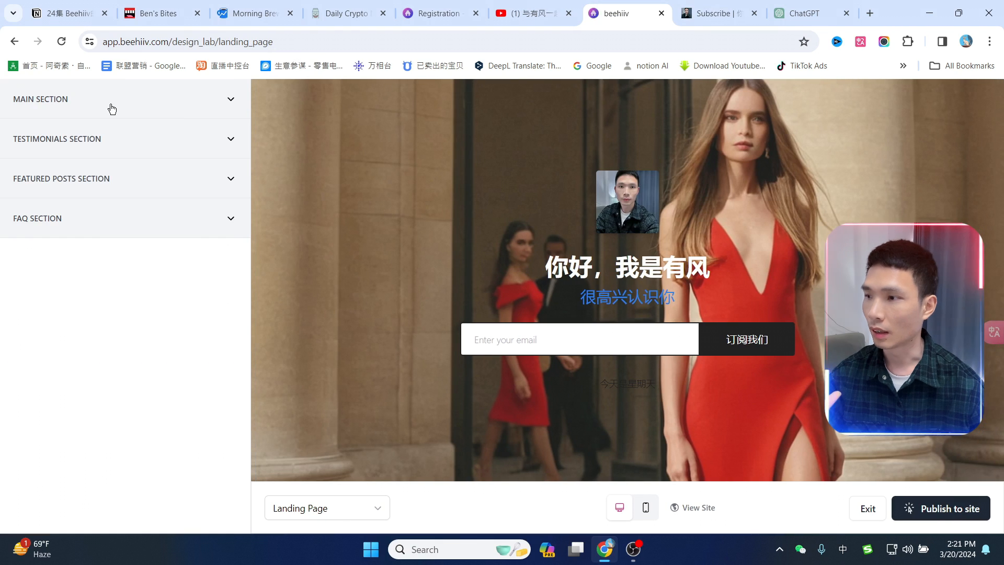
{"action": "left_click", "coordinate": [52, 139]}
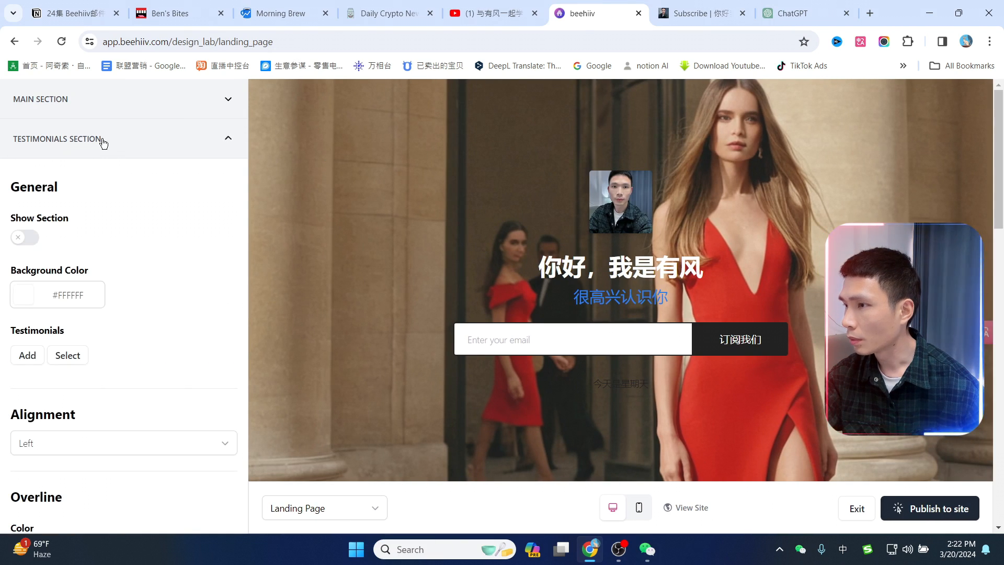
{"action": "left_click", "coordinate": [111, 146]}
{"action": "left_click", "coordinate": [113, 147]}
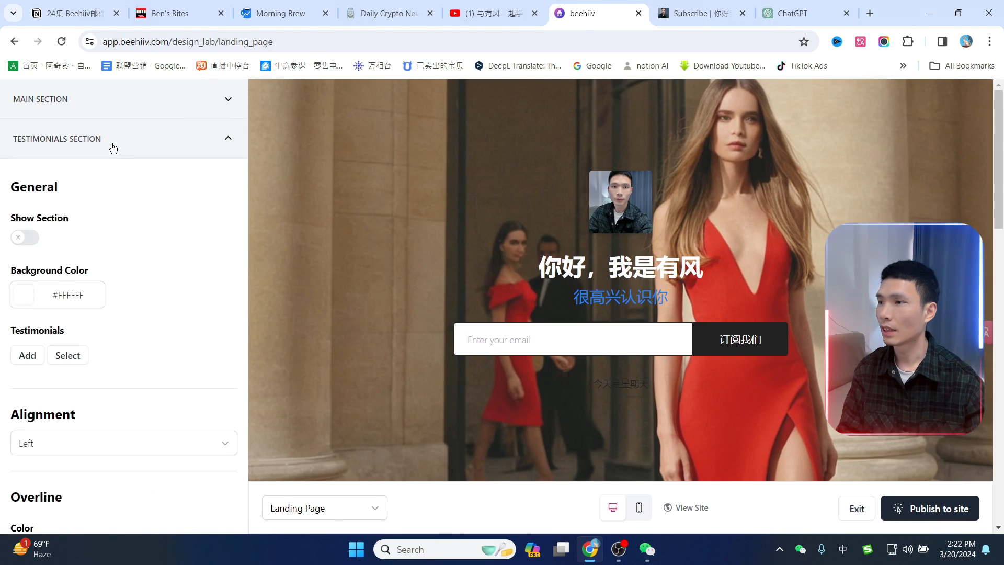
{"action": "left_click", "coordinate": [24, 238]}
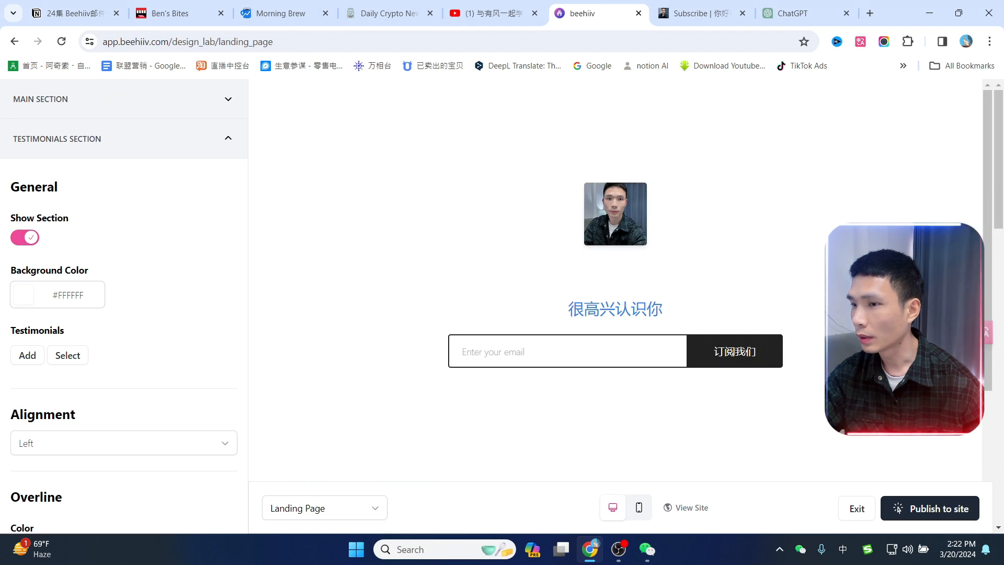
{"action": "scroll", "coordinate": [36, 285], "scroll_direction": "down", "scroll_amount": 1}
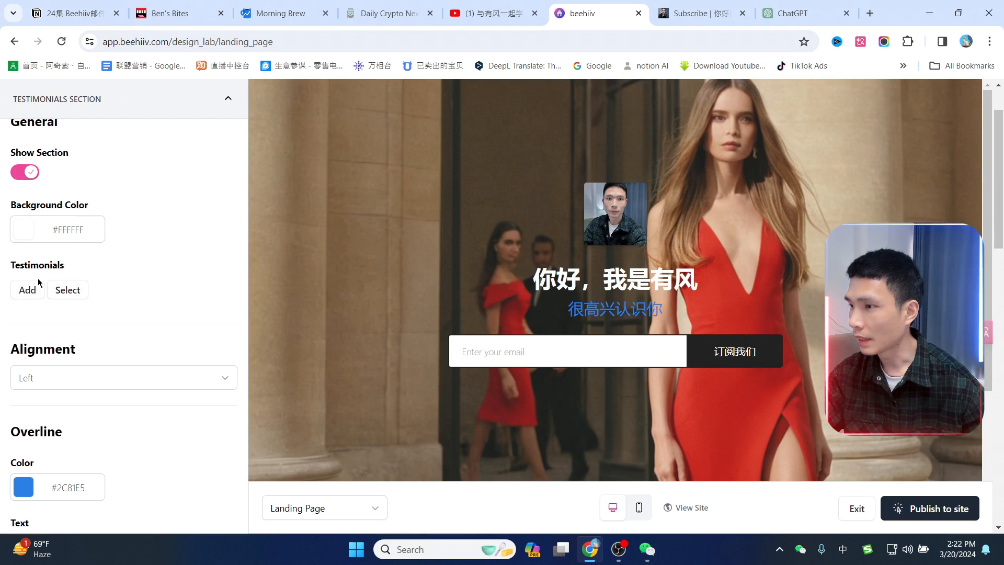
{"action": "left_click", "coordinate": [28, 291]}
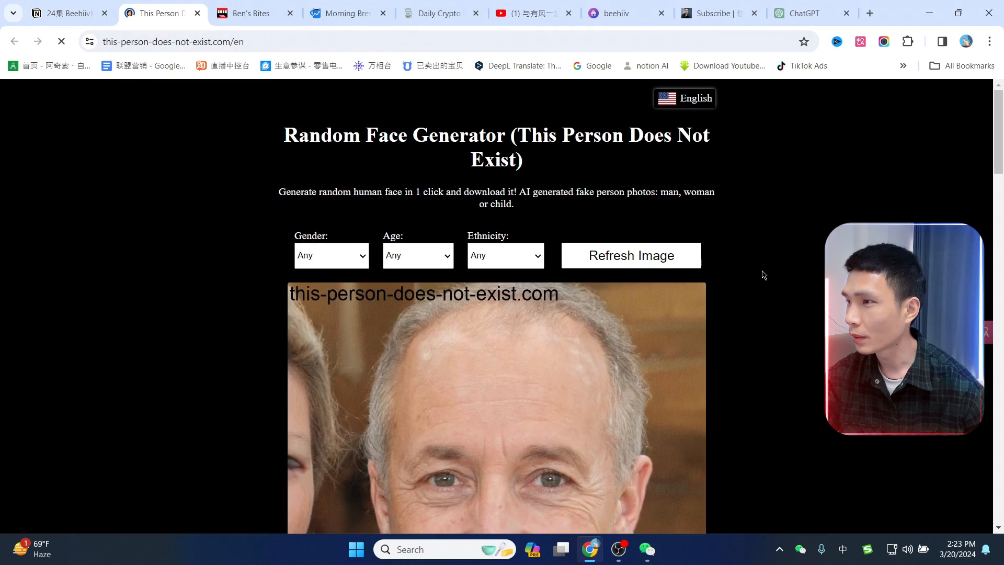
Set the random face generator's gender to Female and the age to 26-35 years old.
{"action": "scroll", "coordinate": [630, 286], "scroll_direction": "down", "scroll_amount": 1}
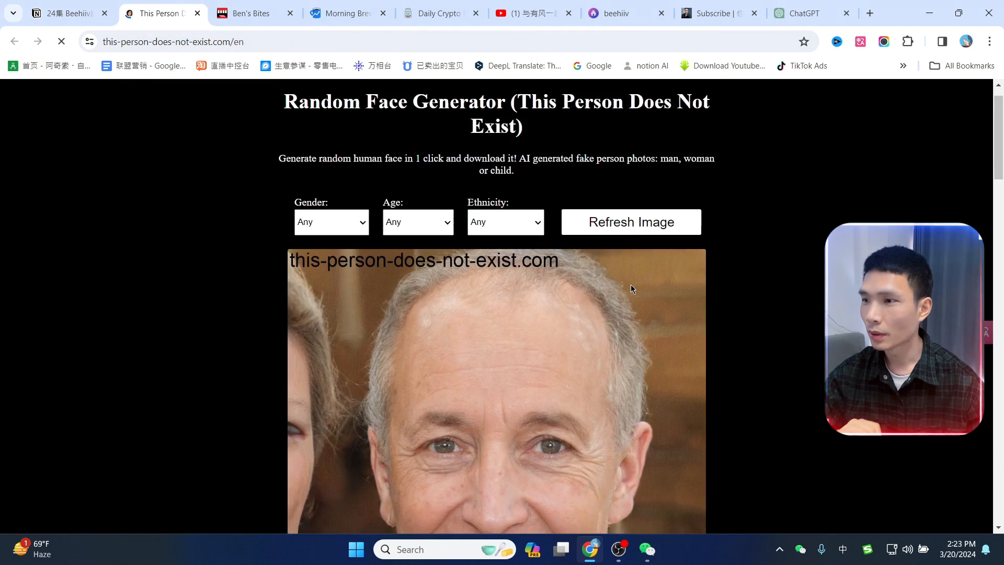
{"action": "scroll", "coordinate": [631, 287], "scroll_direction": "down", "scroll_amount": 3}
{"action": "scroll", "coordinate": [632, 286], "scroll_direction": "up", "scroll_amount": 4}
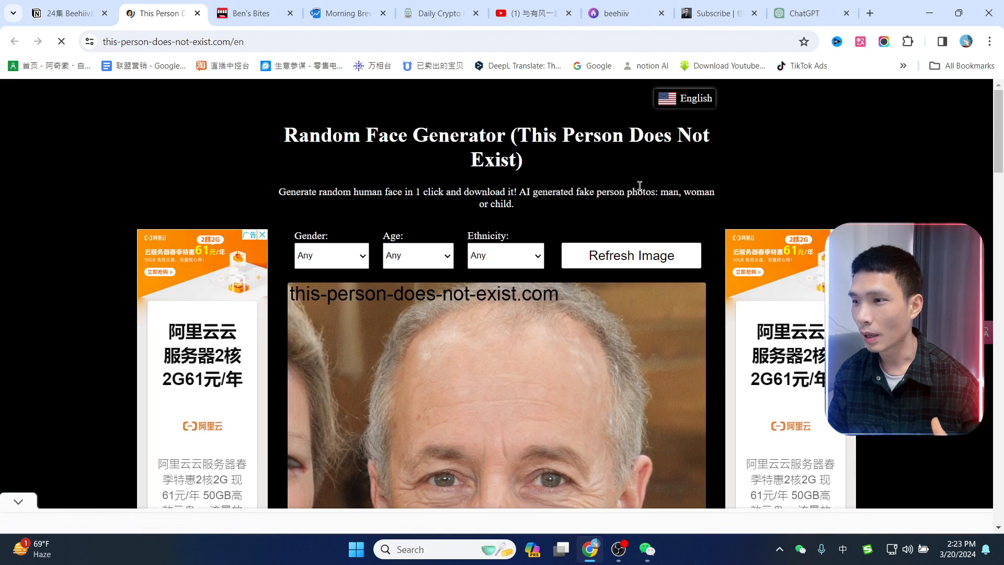
{"action": "scroll", "coordinate": [602, 254], "scroll_direction": "down", "scroll_amount": 5}
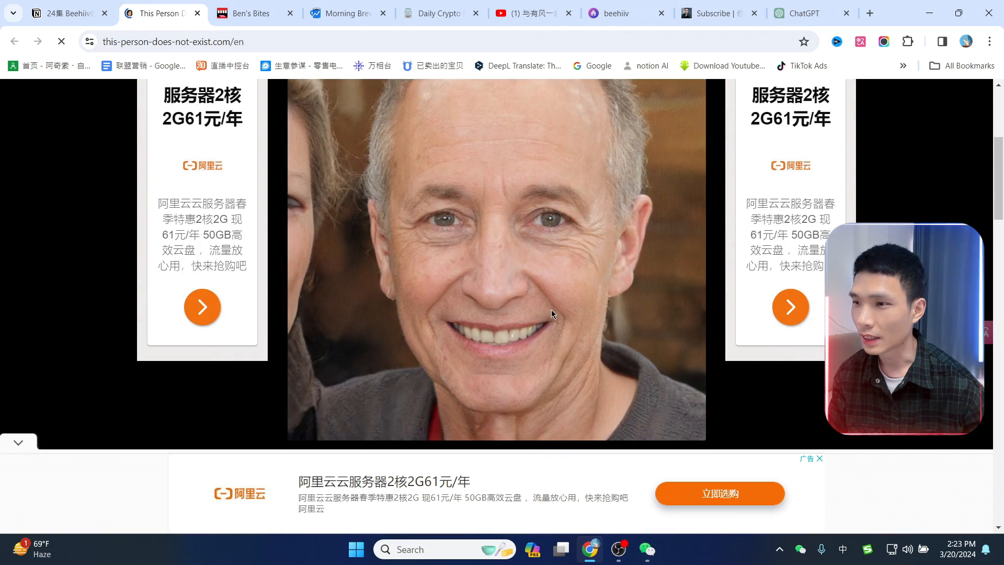
{"action": "scroll", "coordinate": [551, 309], "scroll_direction": "up", "scroll_amount": 5}
{"action": "left_click", "coordinate": [331, 254]}
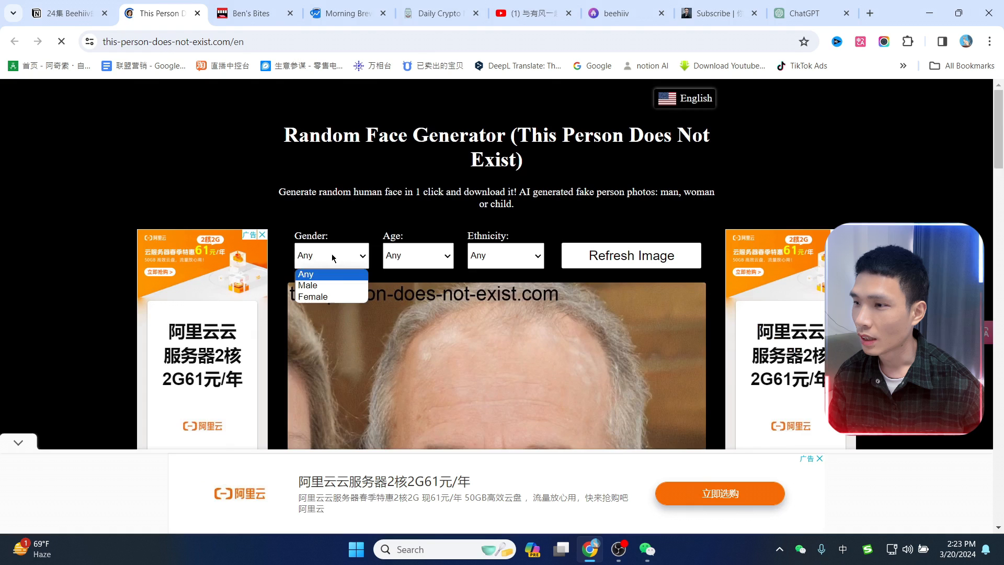
{"action": "left_click", "coordinate": [323, 301]}
{"action": "left_click", "coordinate": [417, 259]}
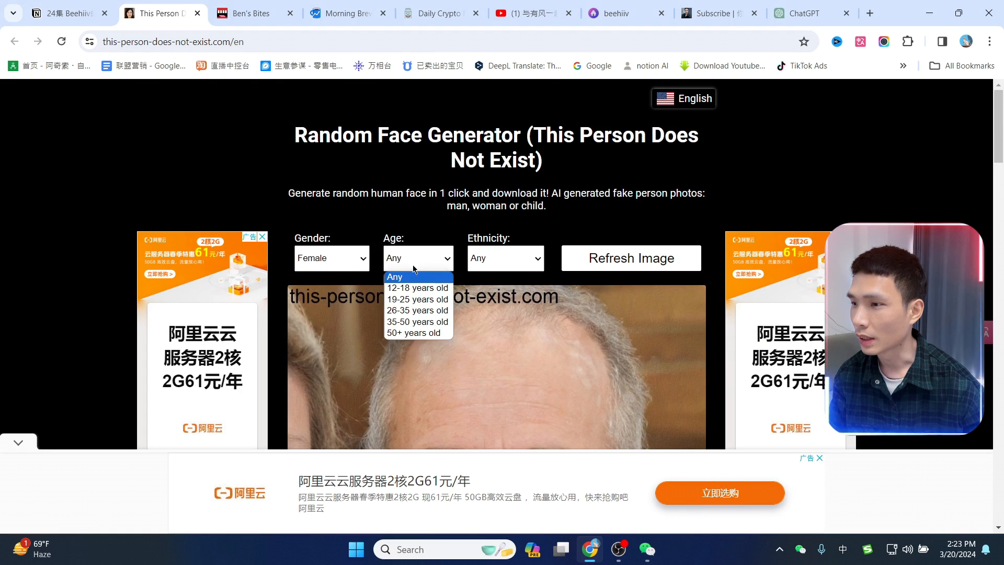
{"action": "left_click", "coordinate": [420, 303]}
{"action": "left_click", "coordinate": [420, 262]}
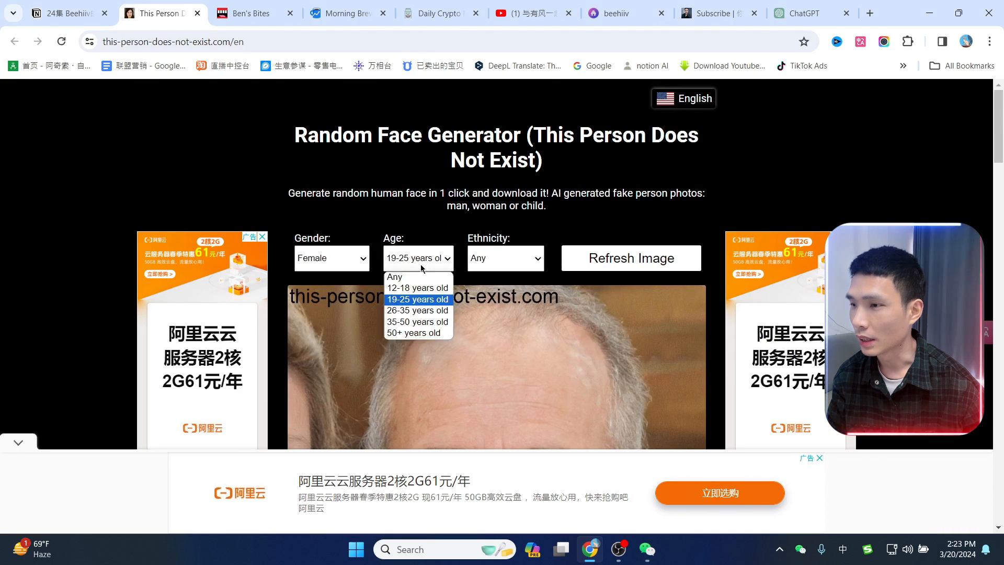
{"action": "left_click", "coordinate": [411, 312]}
Set the ethnicity to White, generate a new face and look over the portrait.
{"action": "left_click", "coordinate": [499, 267]}
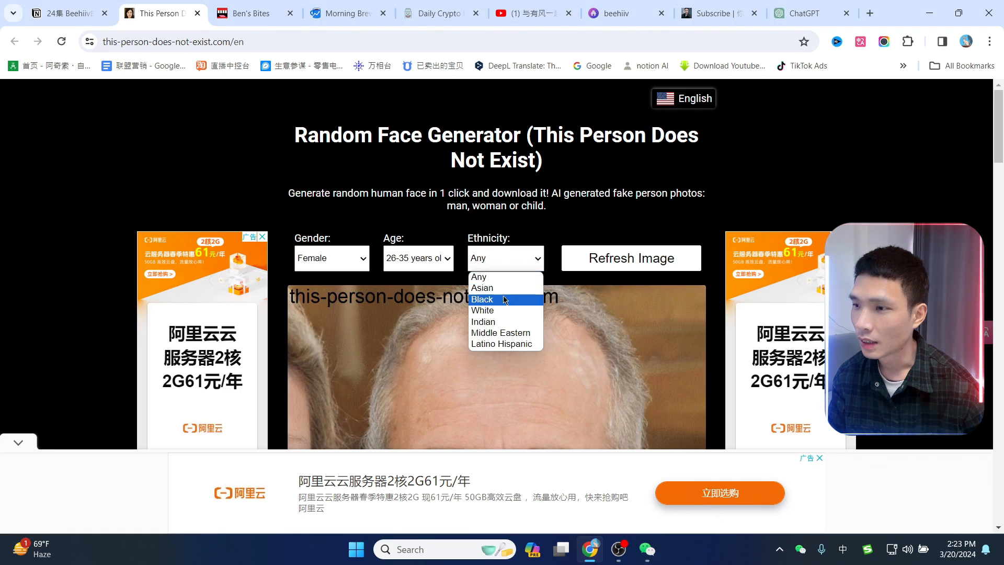
{"action": "left_click", "coordinate": [501, 313]}
{"action": "left_click", "coordinate": [630, 264]}
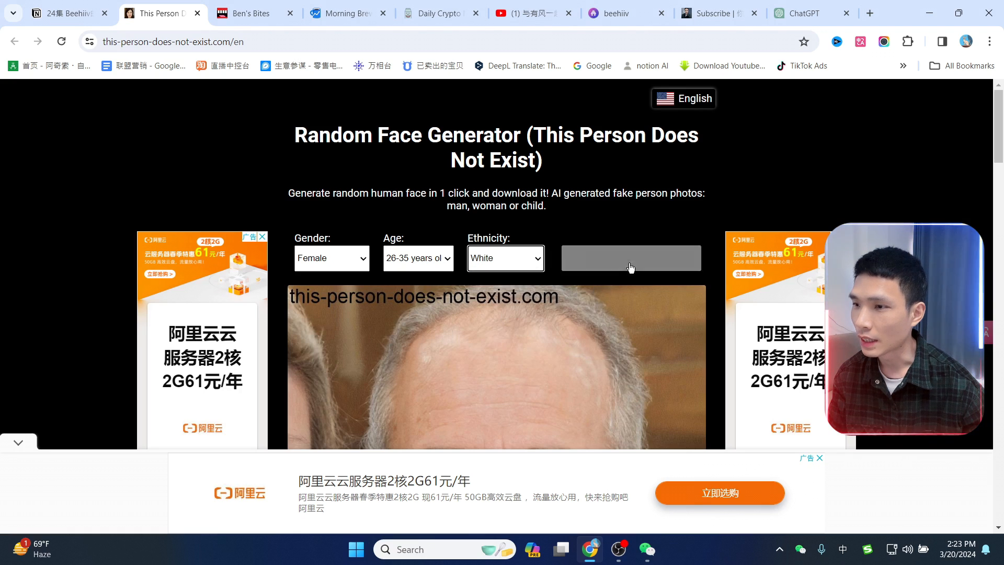
{"action": "scroll", "coordinate": [633, 236], "scroll_direction": "down", "scroll_amount": 1}
{"action": "scroll", "coordinate": [618, 296], "scroll_direction": "down", "scroll_amount": 5}
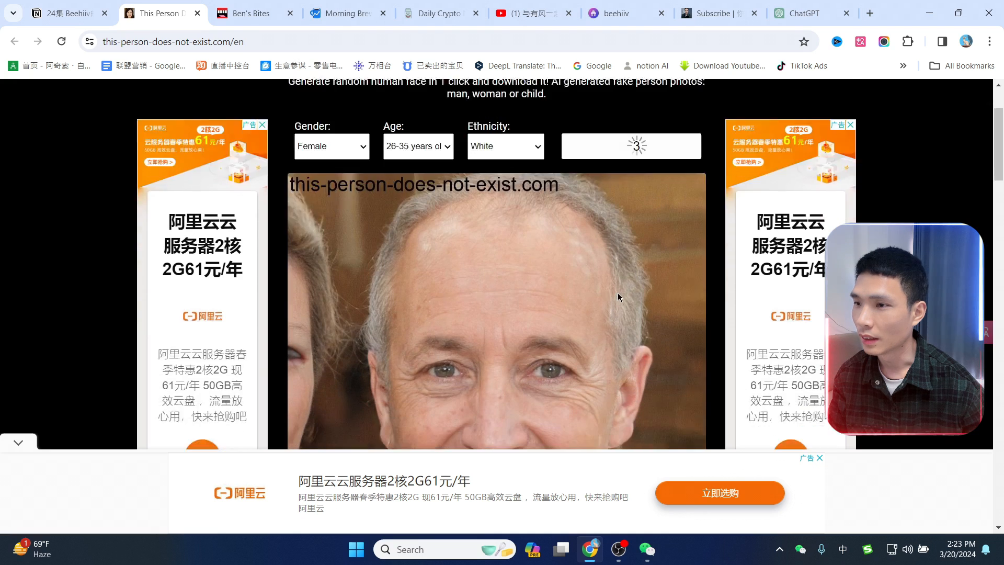
{"action": "scroll", "coordinate": [502, 252], "scroll_direction": "up", "scroll_amount": 1}
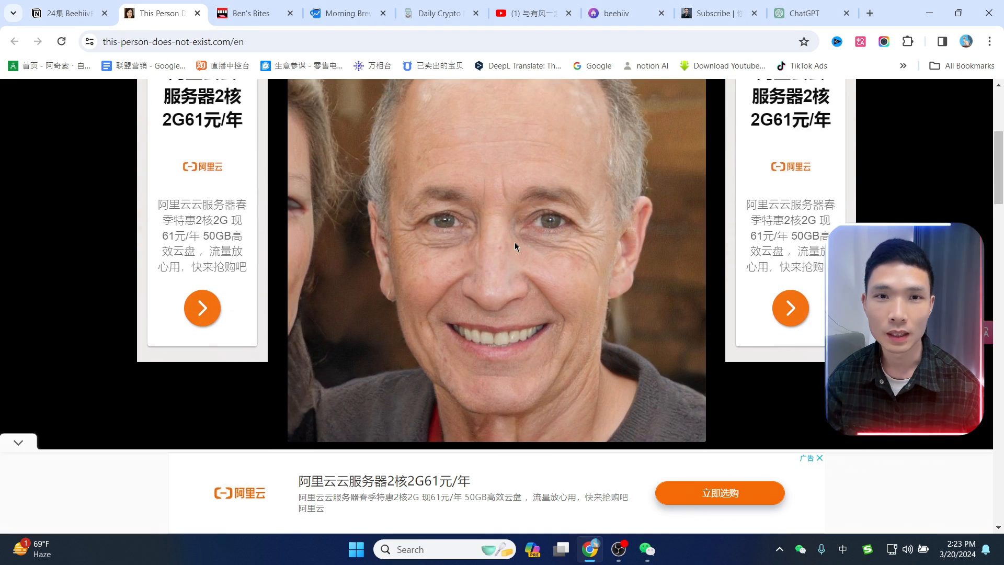
{"action": "scroll", "coordinate": [556, 251], "scroll_direction": "up", "scroll_amount": 2}
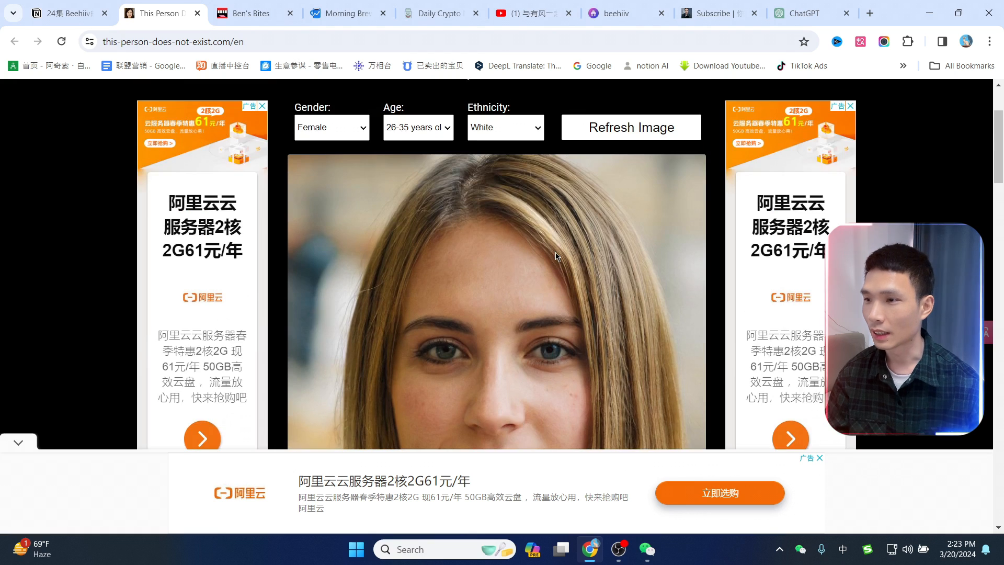
{"action": "scroll", "coordinate": [556, 252], "scroll_direction": "down", "scroll_amount": 3}
{"action": "scroll", "coordinate": [555, 252], "scroll_direction": "up", "scroll_amount": 1}
{"action": "scroll", "coordinate": [557, 320], "scroll_direction": "up", "scroll_amount": 5}
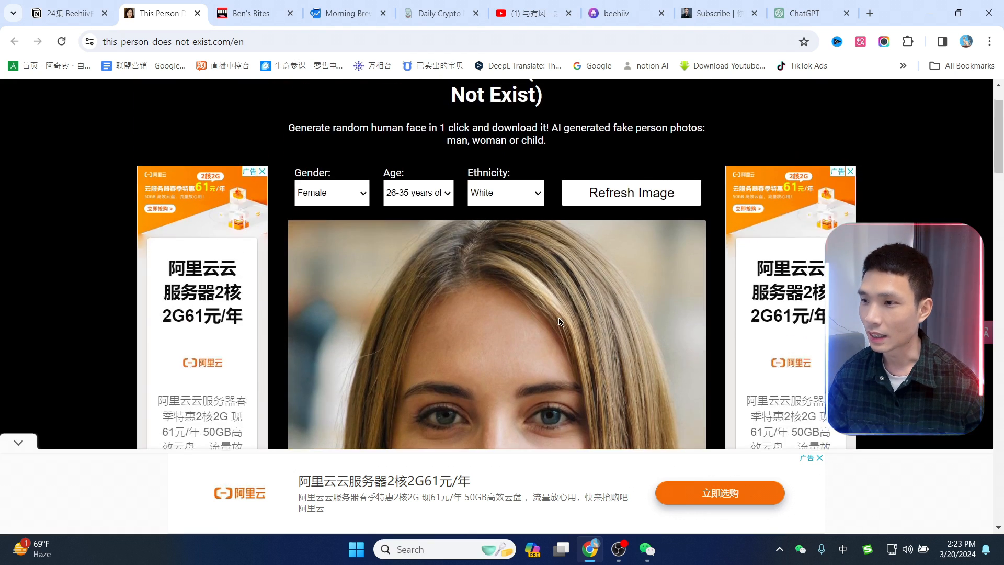
Switch the face generator site's language to 中國.
{"action": "left_click", "coordinate": [697, 99]}
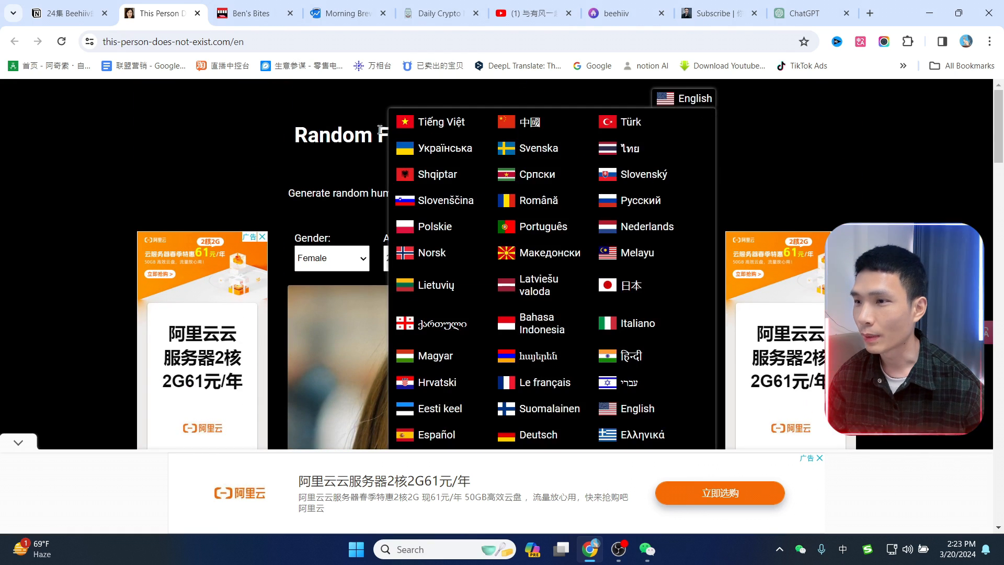
{"action": "left_click", "coordinate": [623, 324]}
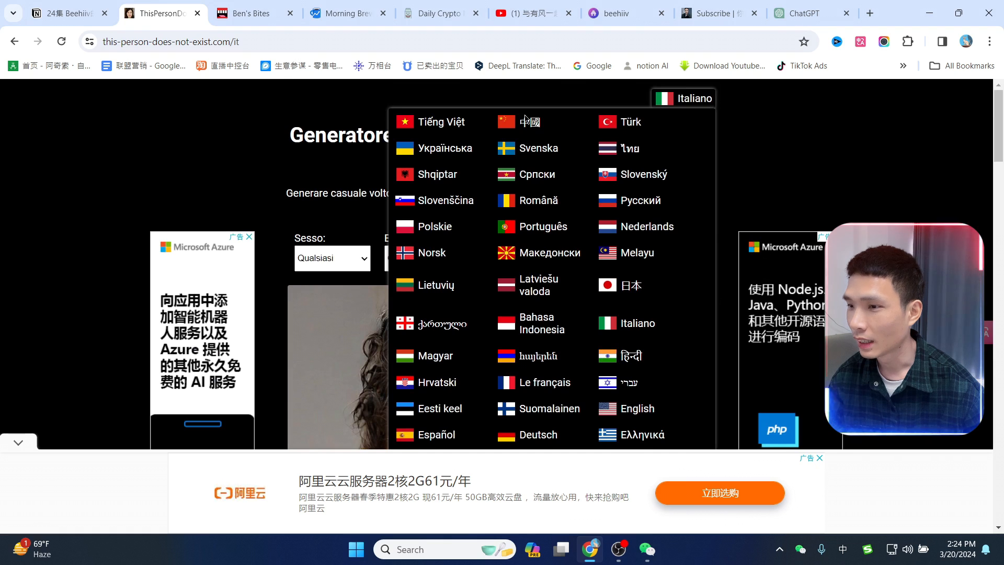
{"action": "left_click", "coordinate": [528, 123]}
Set the face generator's filters to gender 女, age 26-35岁 and ethnicity 亚洲人.
{"action": "left_click", "coordinate": [261, 227]}
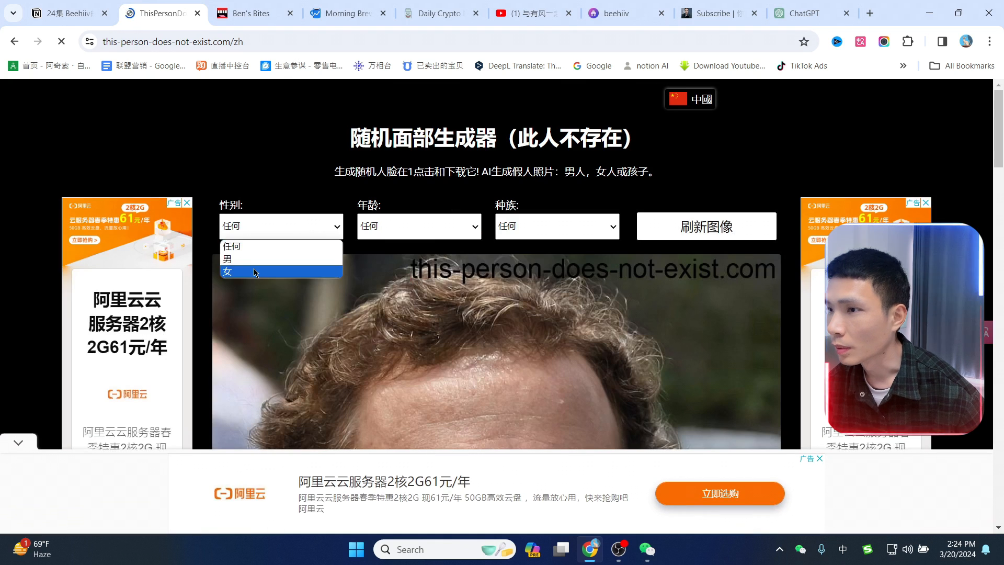
{"action": "left_click", "coordinate": [260, 269]}
{"action": "left_click", "coordinate": [422, 226]}
{"action": "left_click", "coordinate": [401, 284]}
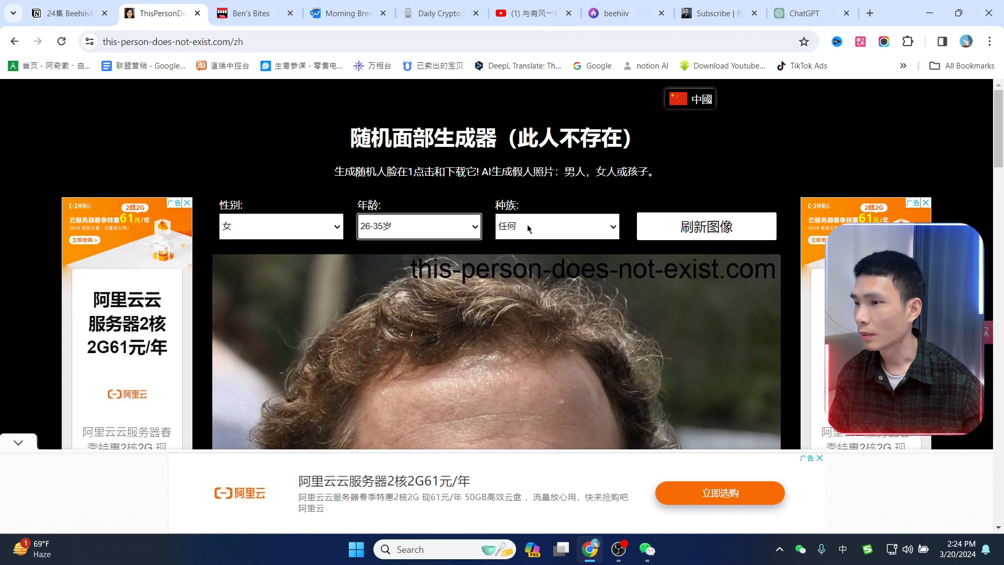
{"action": "left_click", "coordinate": [530, 226]}
{"action": "left_click", "coordinate": [532, 259]}
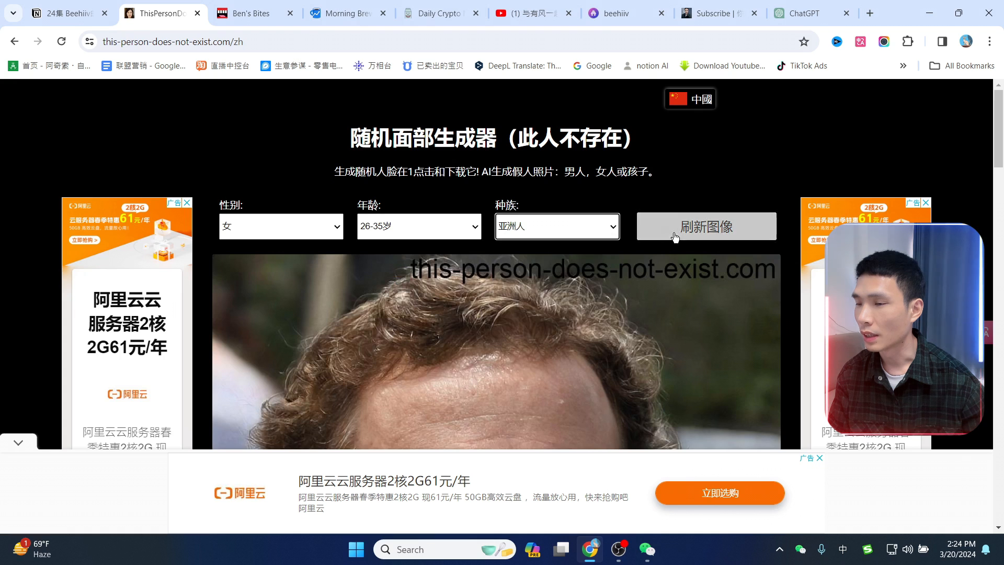
Generate a new face with the chosen filters and look over the portrait.
{"action": "left_click", "coordinate": [706, 226]}
{"action": "scroll", "coordinate": [72, 427], "scroll_direction": "down", "scroll_amount": 5}
{"action": "scroll", "coordinate": [632, 250], "scroll_direction": "up", "scroll_amount": 3}
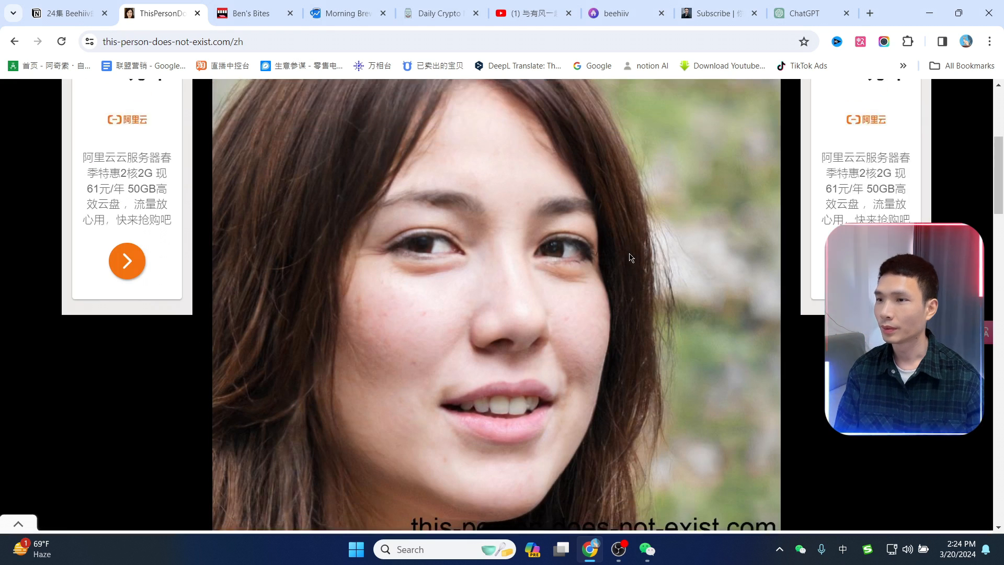
{"action": "scroll", "coordinate": [634, 250], "scroll_direction": "down", "scroll_amount": 5}
{"action": "scroll", "coordinate": [634, 249], "scroll_direction": "up", "scroll_amount": 5}
{"action": "scroll", "coordinate": [634, 249], "scroll_direction": "up", "scroll_amount": 4}
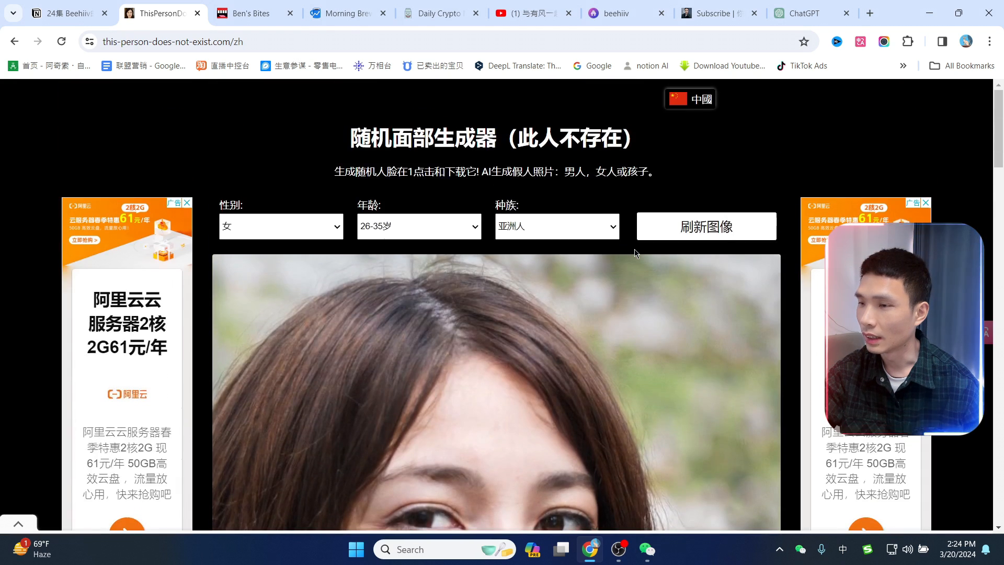
Close the ad below the generated portrait and download the image.
{"action": "scroll", "coordinate": [635, 248], "scroll_direction": "down", "scroll_amount": 7}
{"action": "scroll", "coordinate": [559, 230], "scroll_direction": "down", "scroll_amount": 7}
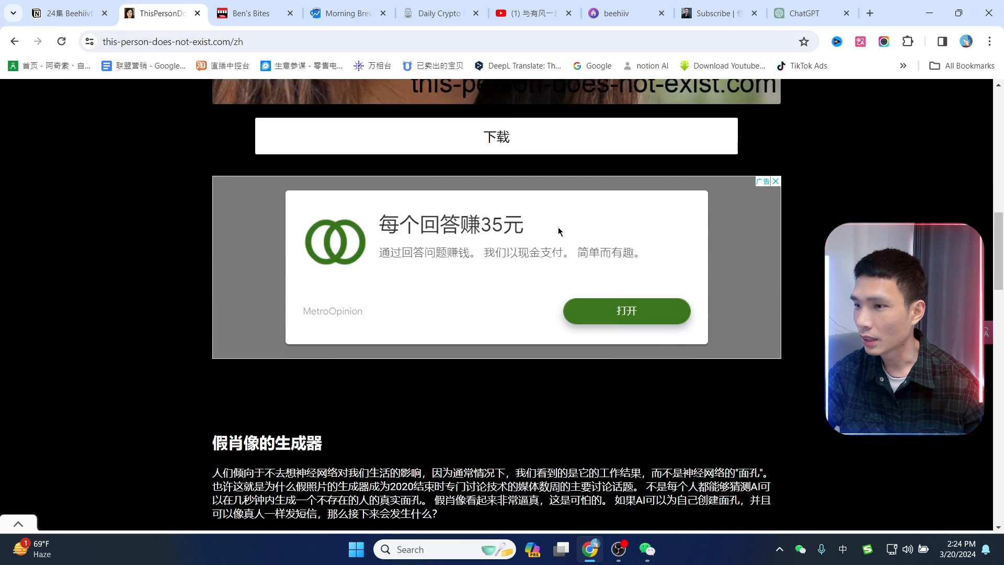
{"action": "left_click", "coordinate": [777, 181]}
{"action": "left_click", "coordinate": [486, 138]}
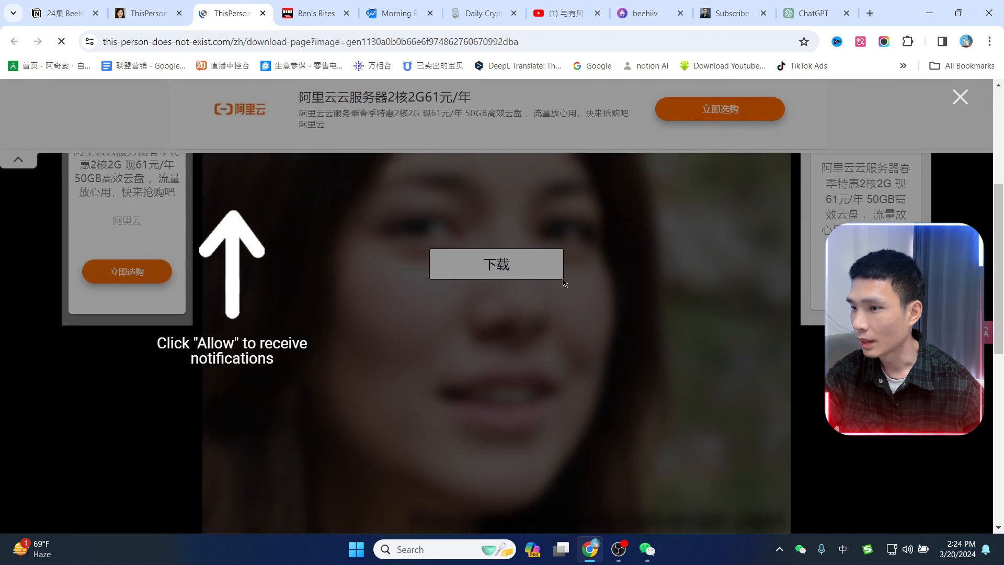
{"action": "left_click", "coordinate": [561, 276]}
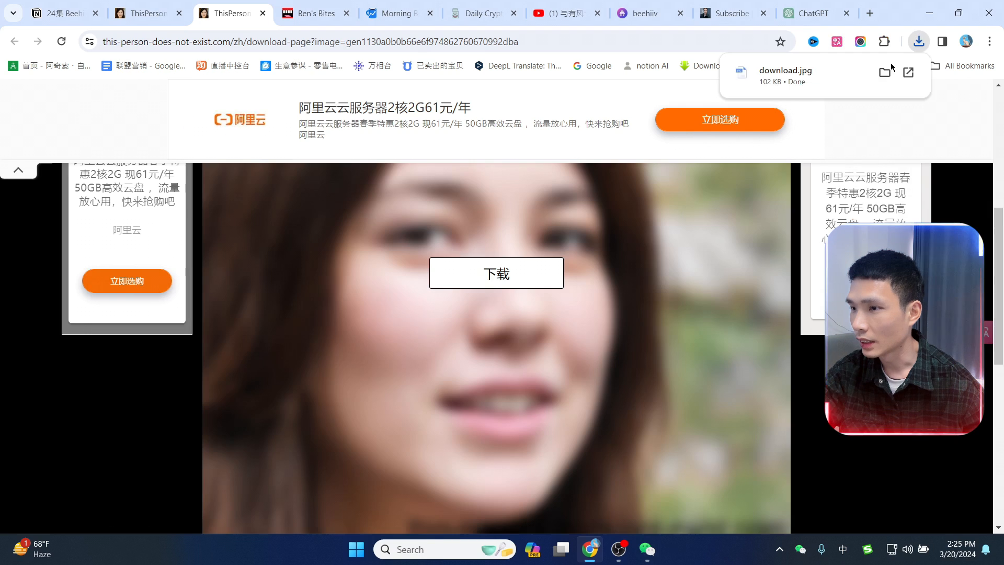
{"action": "left_click", "coordinate": [919, 41]}
{"action": "left_click", "coordinate": [910, 70]}
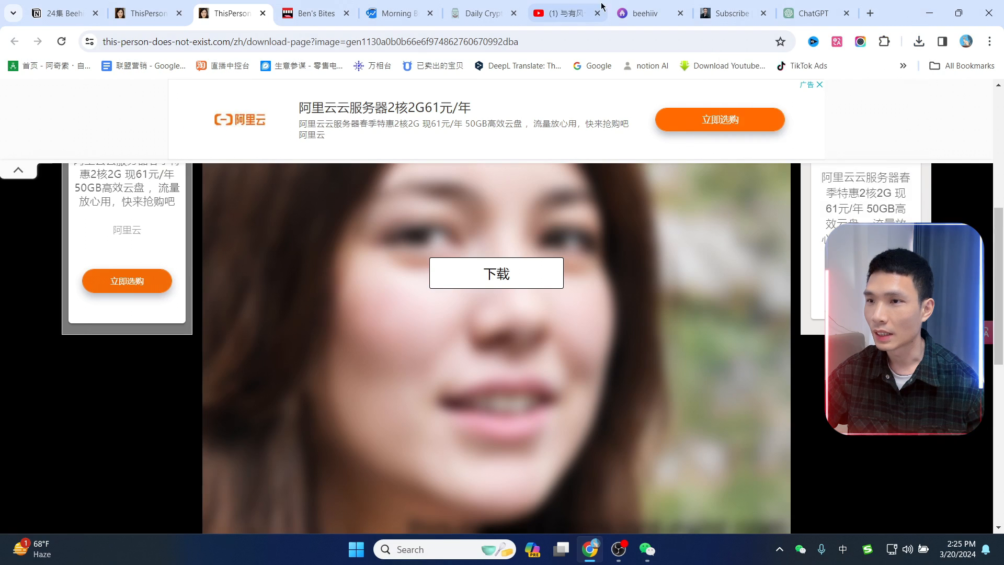
Return to beehiiv and upload the downloaded portrait from the Downloads folder as the testimonial's image.
{"action": "left_click", "coordinate": [646, 13]}
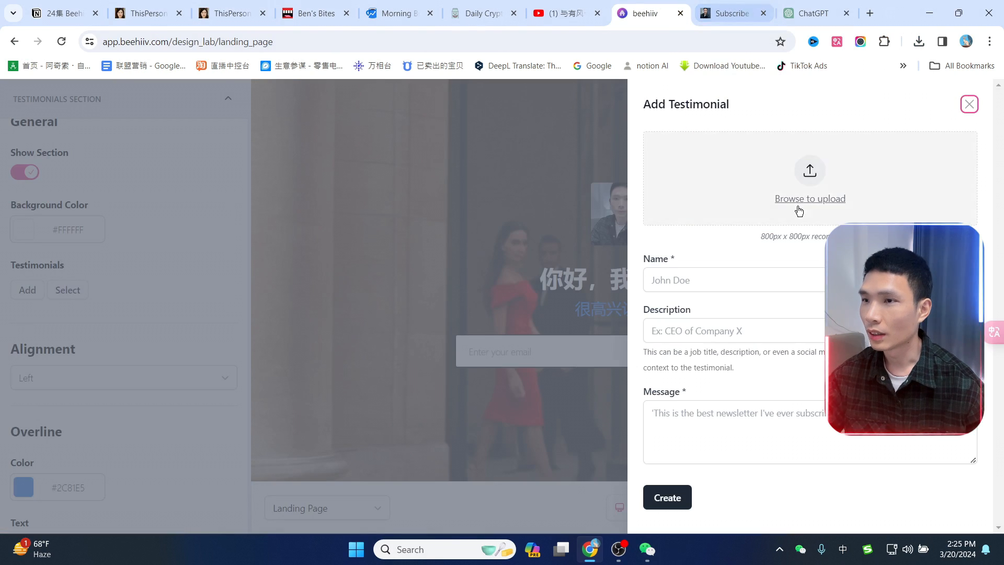
{"action": "left_click", "coordinate": [809, 173]}
{"action": "left_click", "coordinate": [480, 94]}
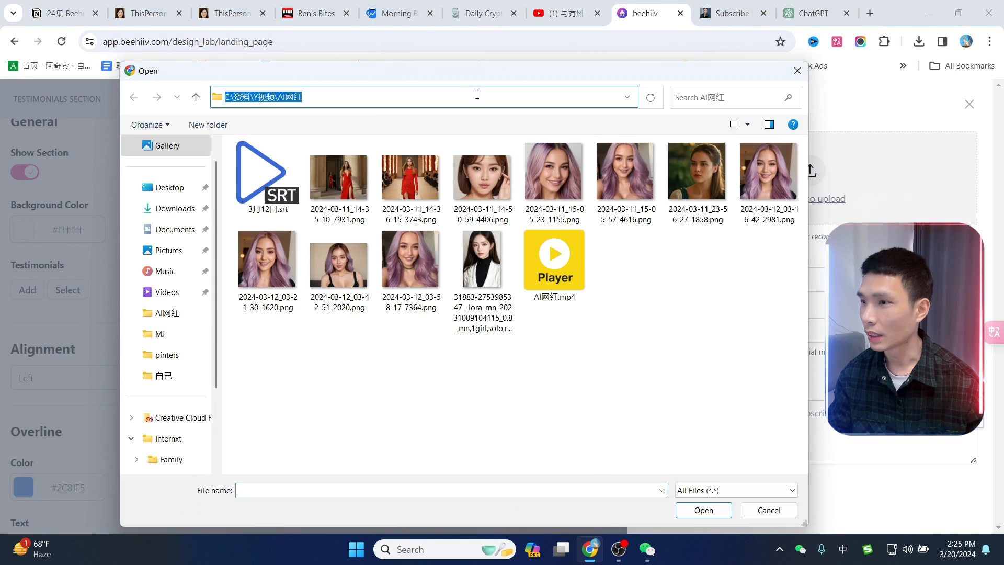
{"action": "left_click", "coordinate": [175, 208]}
{"action": "double_click", "coordinate": [256, 193]}
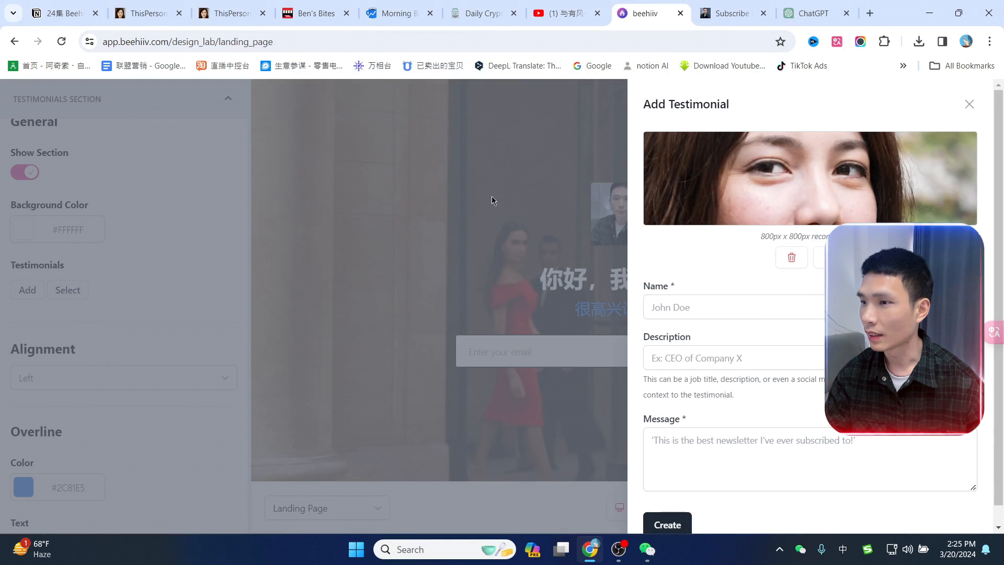
Enter the testimonial author's name and the description SEO of windy, then start on the message.
{"action": "left_click", "coordinate": [808, 308]}
{"action": "type", "text": "lily"}
{"action": "left_click", "coordinate": [680, 354]}
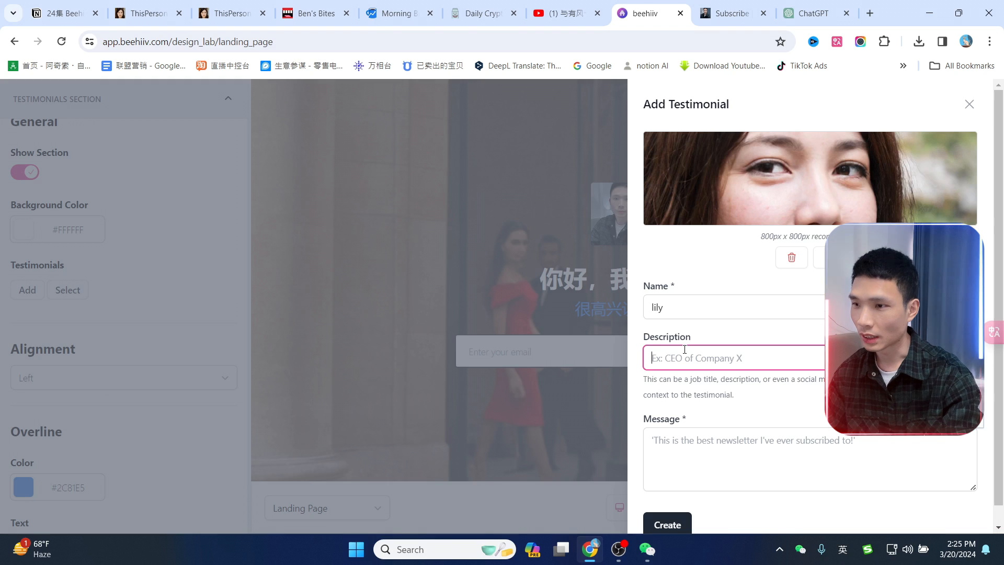
{"action": "type", "text": "ceo of windy"}
{"action": "left_click_drag", "start_coordinate": [667, 358], "coordinate": [646, 358]}
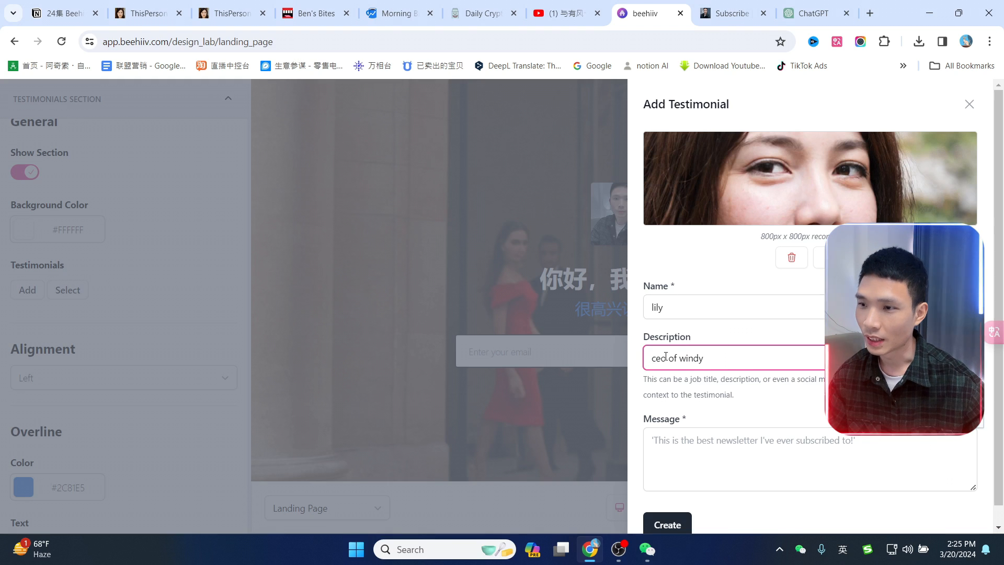
{"action": "type", "text": "SEO"}
{"action": "scroll", "coordinate": [691, 424], "scroll_direction": "down", "scroll_amount": 1}
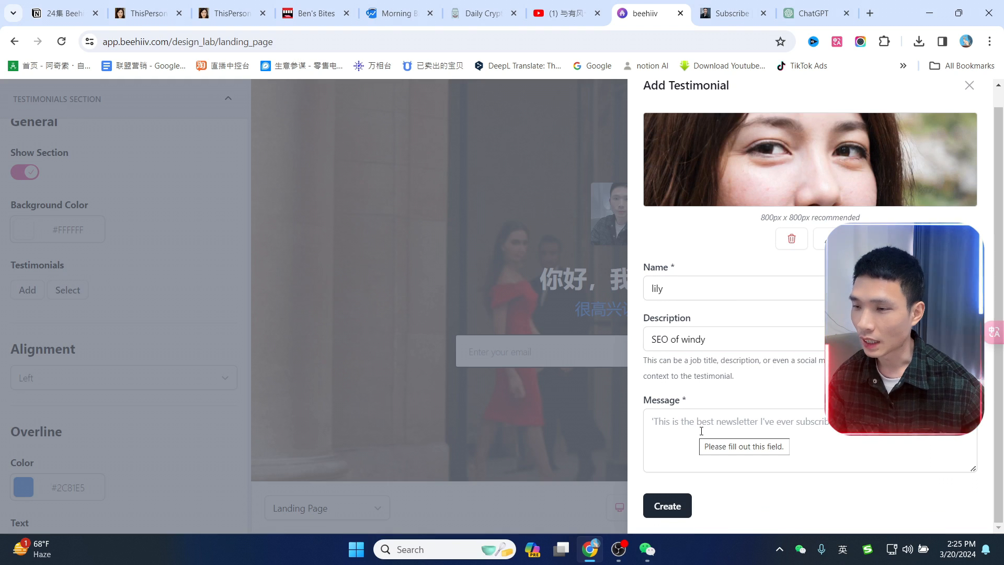
{"action": "left_click", "coordinate": [700, 427]}
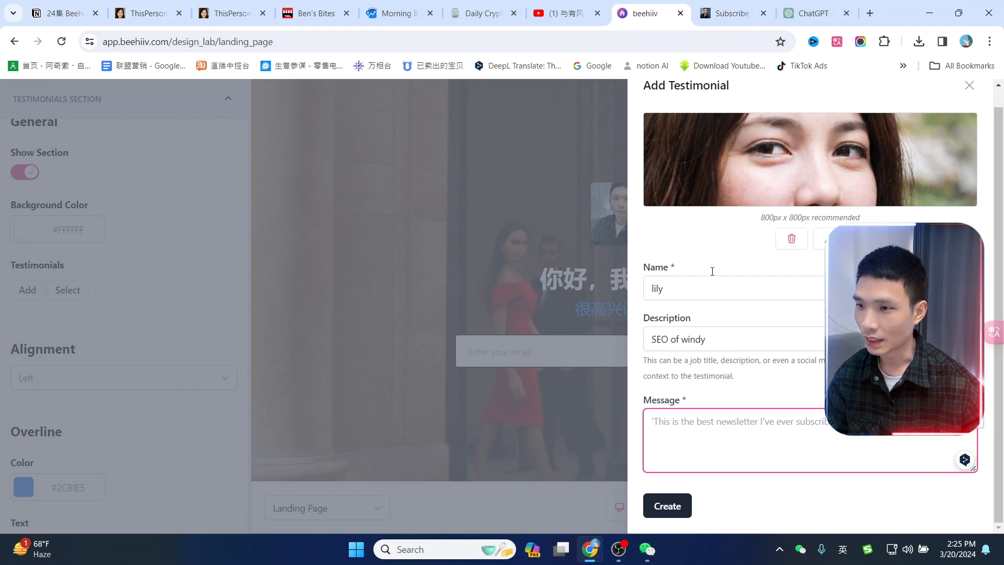
Switch to ChatGPT and send the prompt "帮我生成一份感谢信，需要包含名字，职位，以及感谢的话，我做的是旅游行业".
{"action": "left_click", "coordinate": [819, 5]}
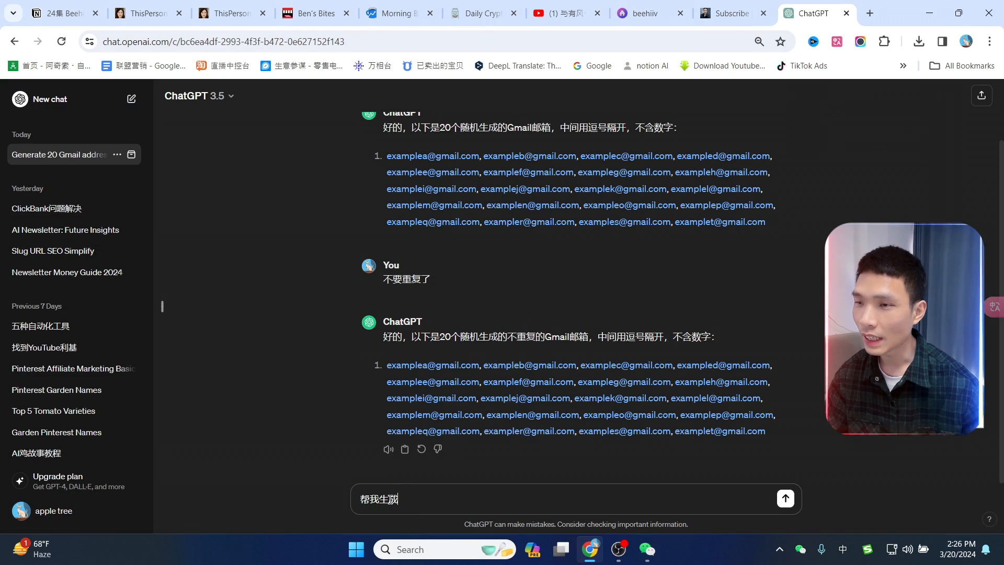
{"action": "type", "text": "一份感谢w"}
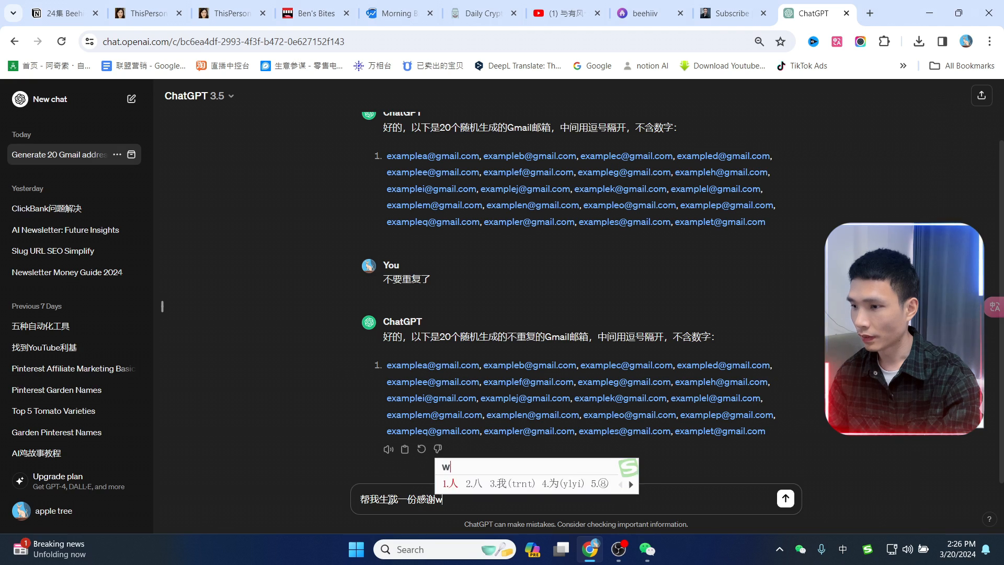
{"action": "type", "text": "y信，需要"}
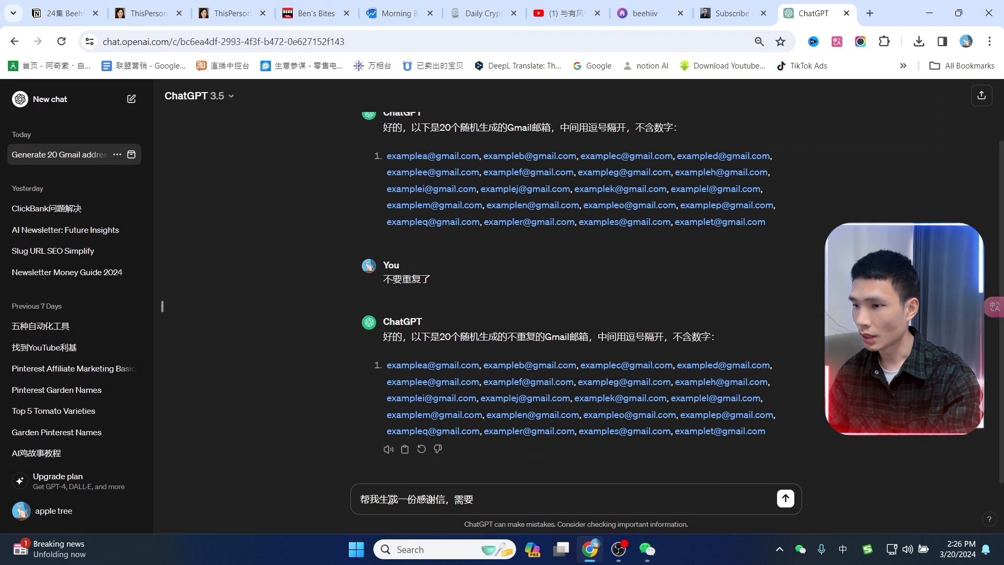
{"action": "type", "text": "包含名字"}
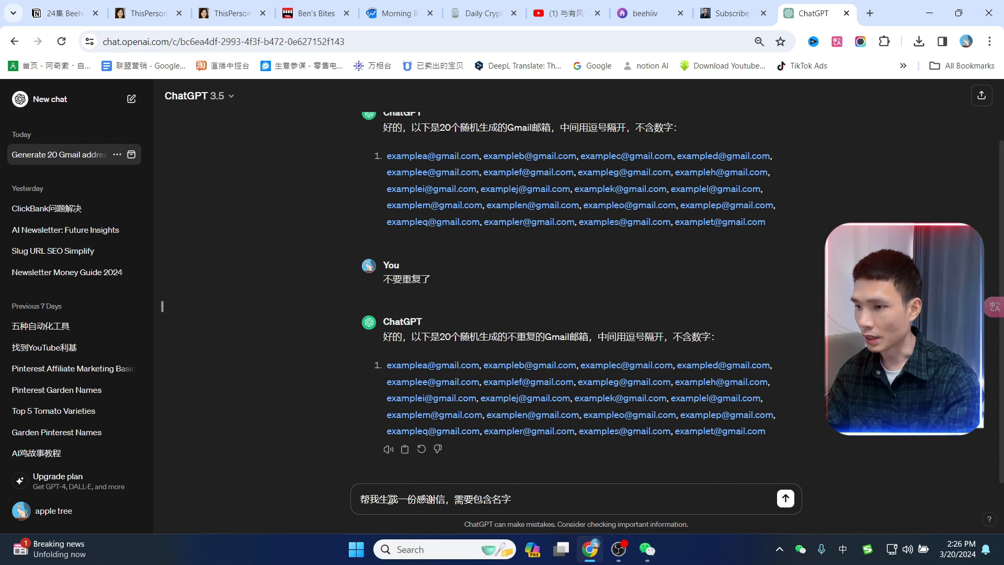
{"action": "type", "text": "，职位，以及感谢的话，我w"}
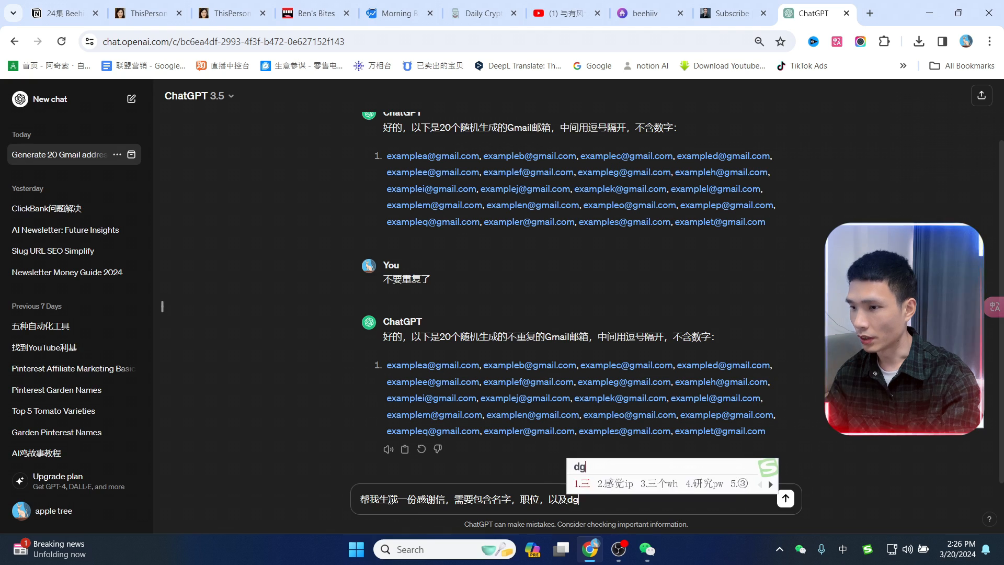
{"action": "type", "text": "做的是"}
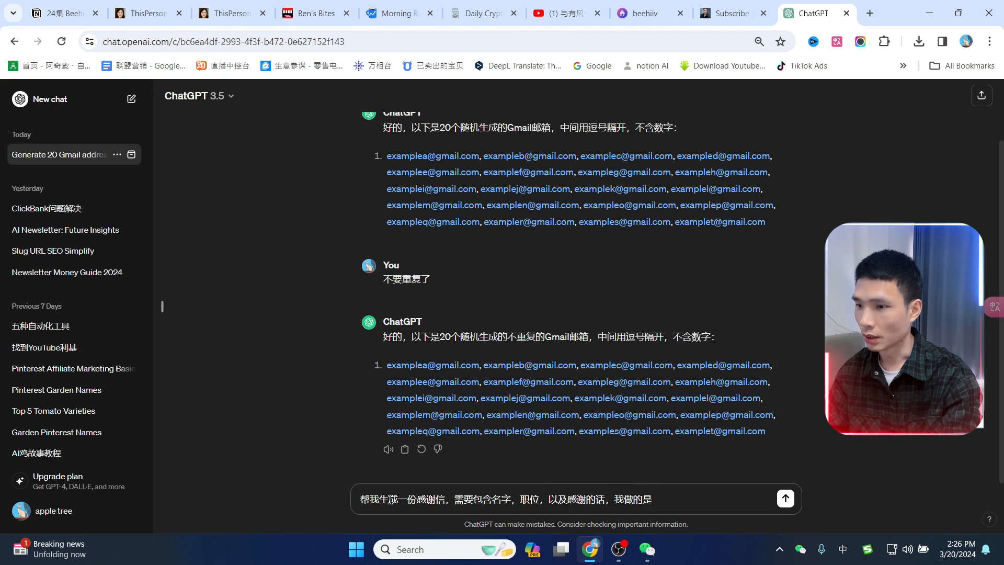
{"action": "type", "text": "旅游行业"}
{"action": "key", "text": "Return"}
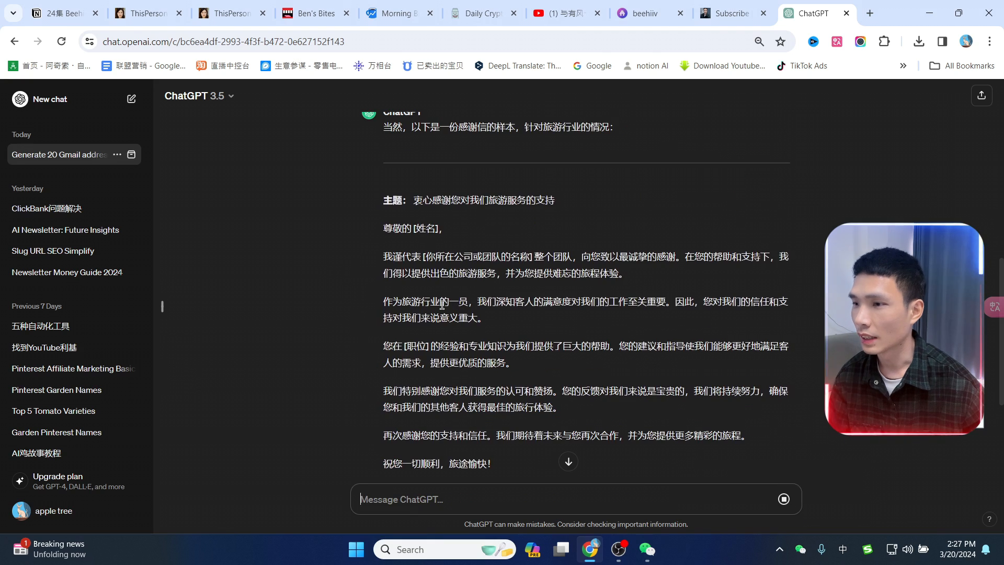
Copy the letter's paragraph starting with 作为旅游行业的一员 into the beehiiv testimonial's message and create the testimonial.
{"action": "left_click_drag", "start_coordinate": [381, 310], "coordinate": [546, 320]}
{"action": "left_click", "coordinate": [546, 319]}
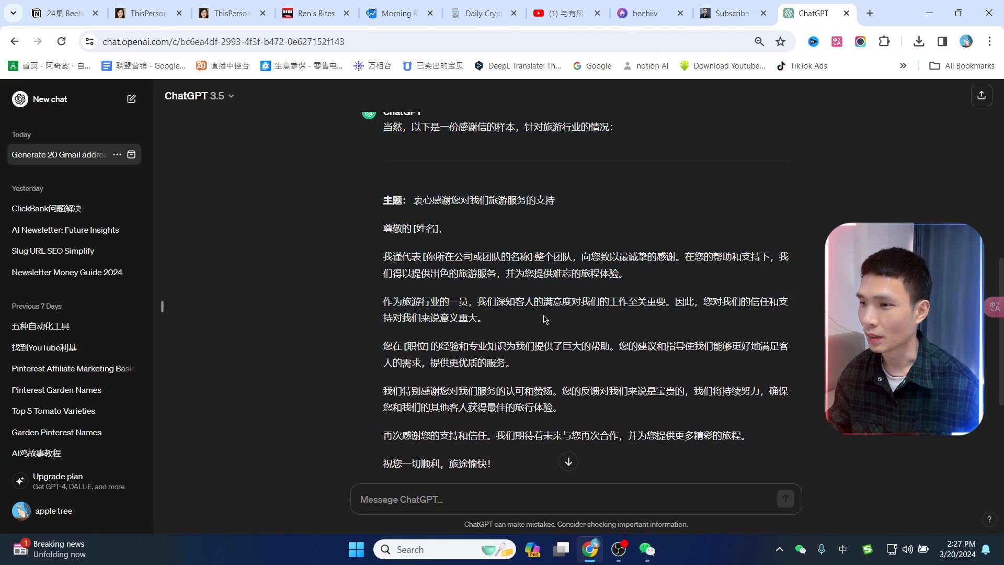
{"action": "triple_click", "coordinate": [449, 314]}
{"action": "left_click", "coordinate": [645, 13]}
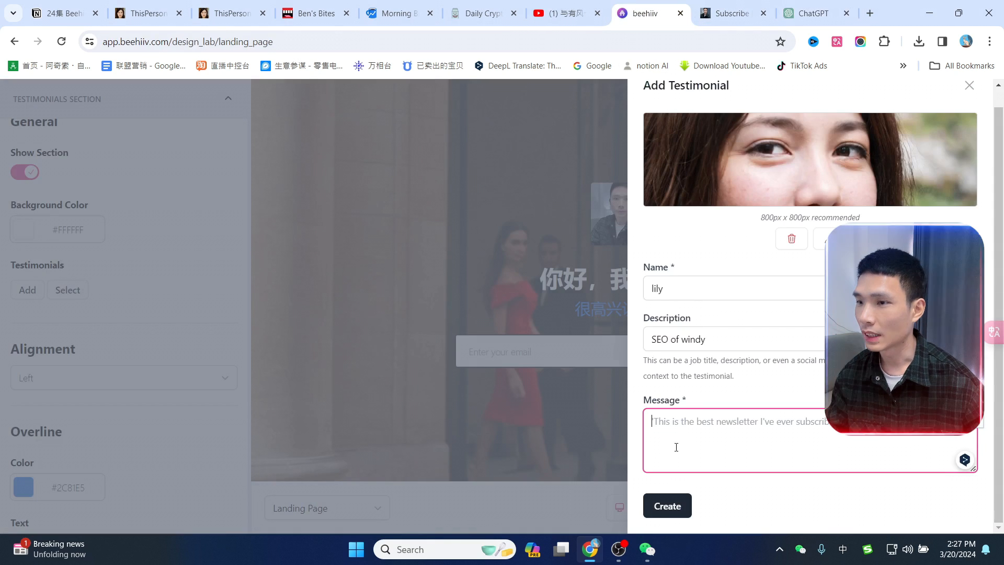
{"action": "key", "text": "ctrl+v"}
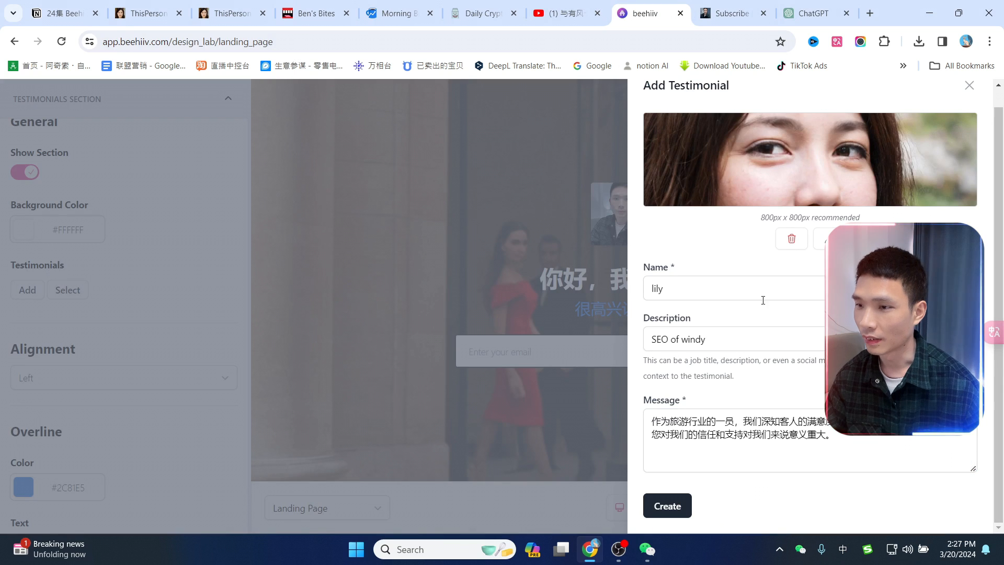
{"action": "left_click", "coordinate": [672, 506]}
Publish the landing page to the site and reload the live subscribe page.
{"action": "left_click", "coordinate": [934, 509]}
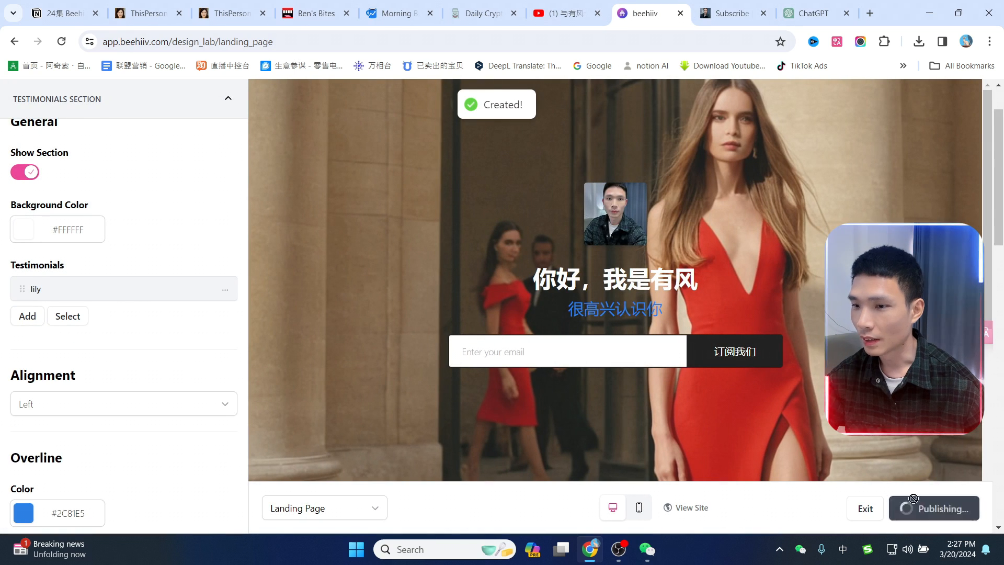
{"action": "left_click", "coordinate": [735, 7]}
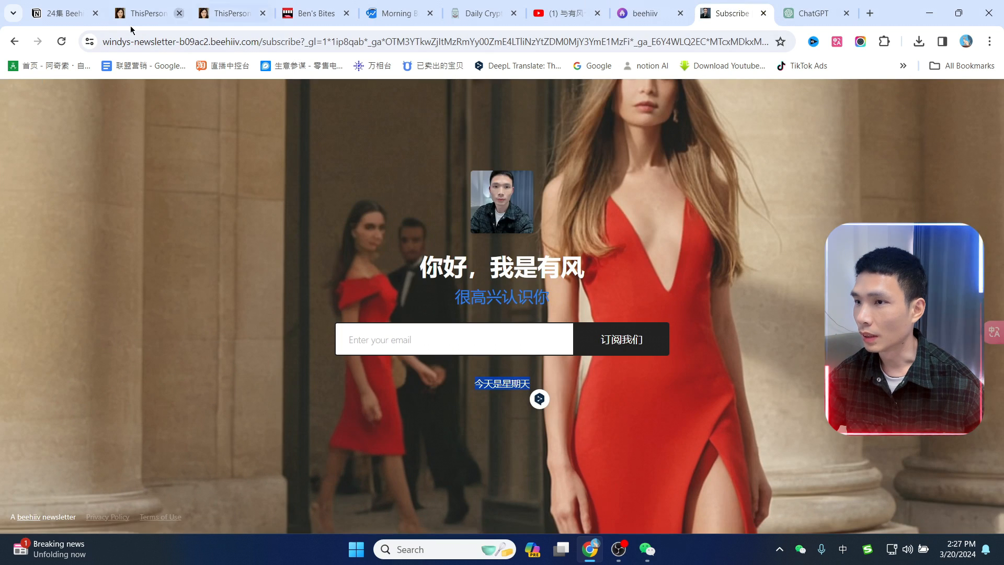
{"action": "left_click", "coordinate": [62, 42]}
Look over the live subscribe page, from the header and sign-up form to the new testimonial card under What People Are Saying.
{"action": "scroll", "coordinate": [637, 231], "scroll_direction": "down", "scroll_amount": 7}
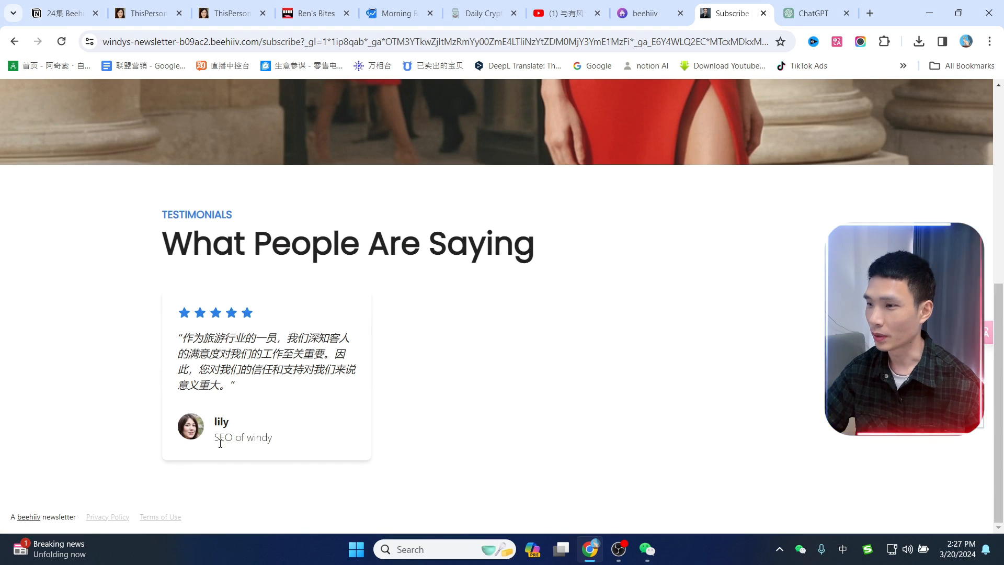
{"action": "left_click", "coordinate": [239, 415]}
{"action": "left_click_drag", "start_coordinate": [236, 388], "coordinate": [211, 353]}
{"action": "left_click", "coordinate": [542, 324]}
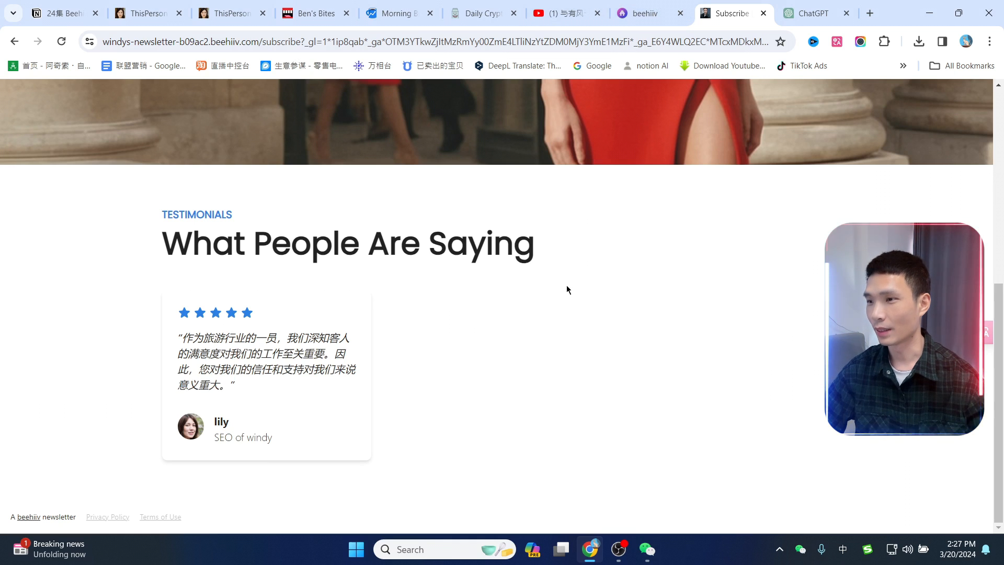
{"action": "scroll", "coordinate": [575, 251], "scroll_direction": "up", "scroll_amount": 4}
{"action": "scroll", "coordinate": [616, 247], "scroll_direction": "up", "scroll_amount": 3}
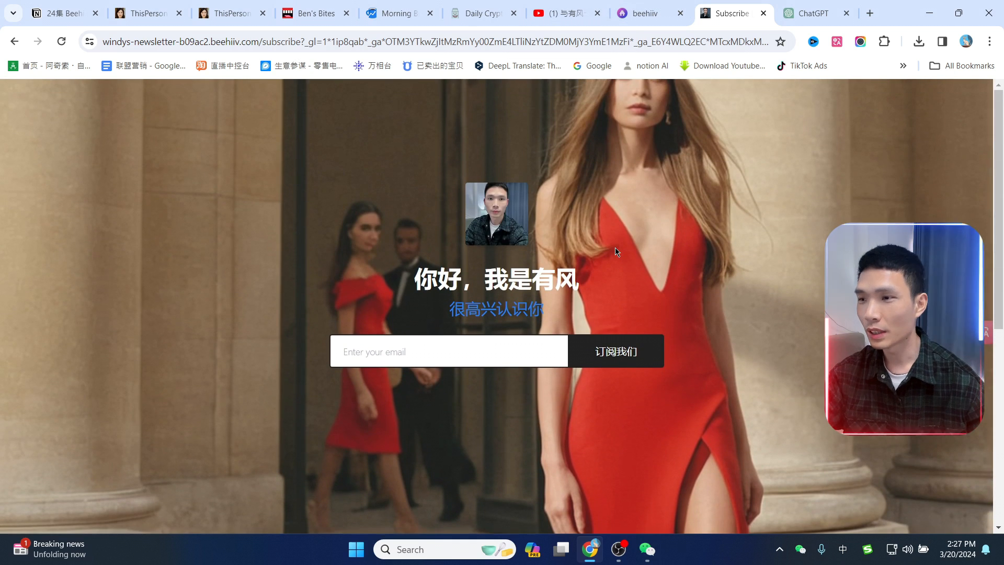
{"action": "scroll", "coordinate": [470, 293], "scroll_direction": "down", "scroll_amount": 5}
{"action": "scroll", "coordinate": [447, 309], "scroll_direction": "up", "scroll_amount": 5}
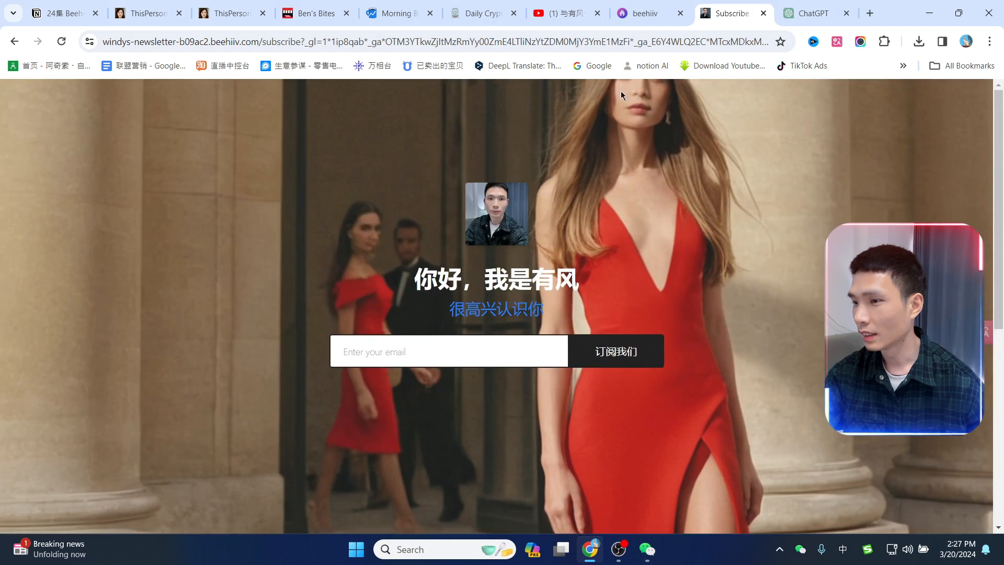
{"action": "left_click", "coordinate": [645, 13]}
{"action": "left_click", "coordinate": [24, 255]}
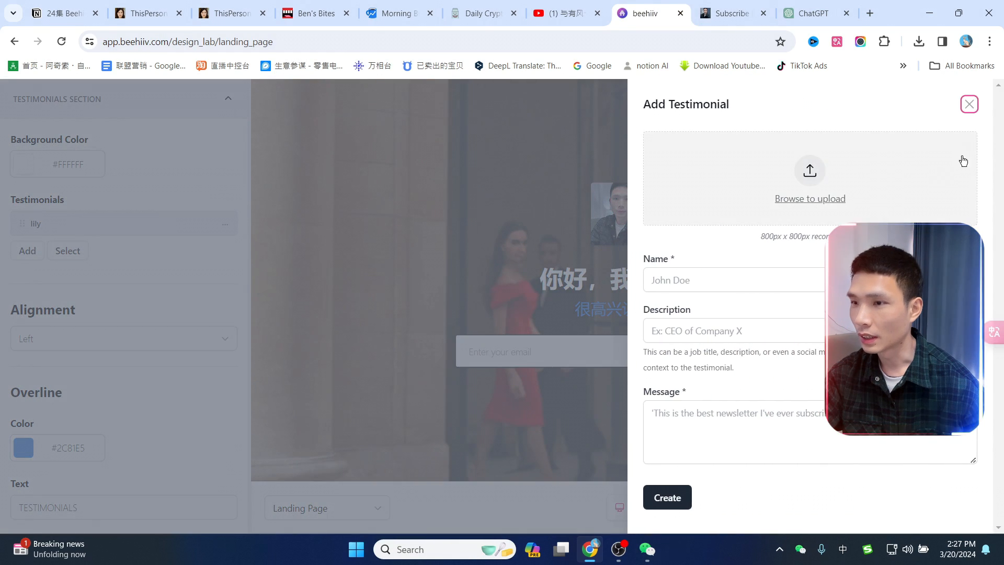
{"action": "left_click", "coordinate": [968, 103]}
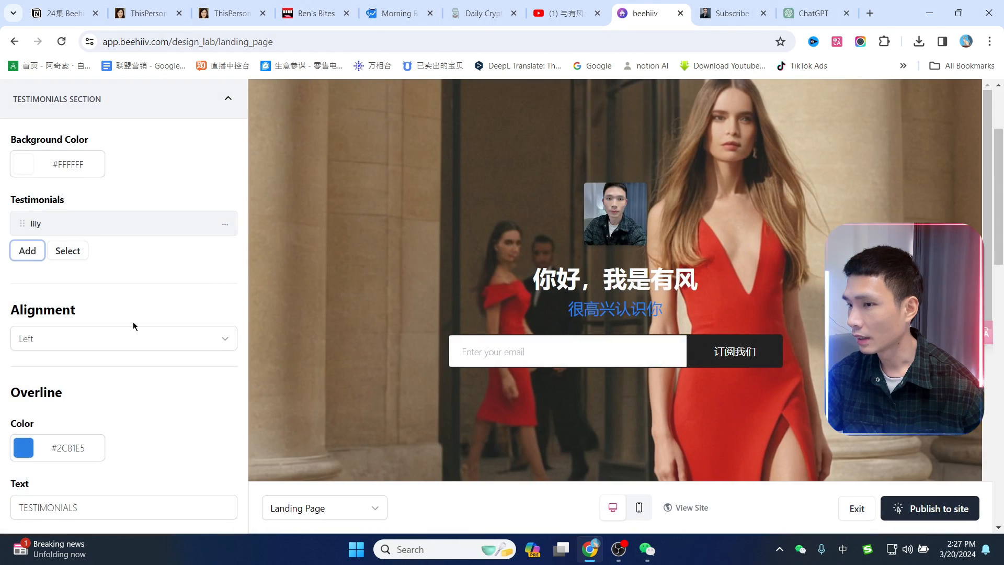
Compare the testimonials section's Overline settings in the beehiiv editor with the testimonials heading on the live subscribe page.
{"action": "scroll", "coordinate": [134, 326], "scroll_direction": "down", "scroll_amount": 3}
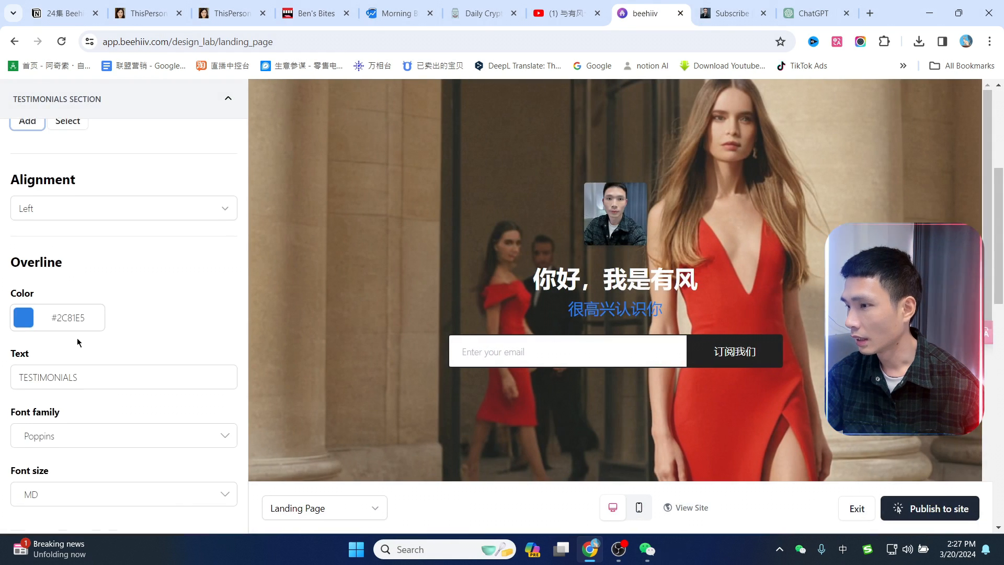
{"action": "left_click", "coordinate": [733, 13]}
{"action": "scroll", "coordinate": [199, 341], "scroll_direction": "down", "scroll_amount": 5}
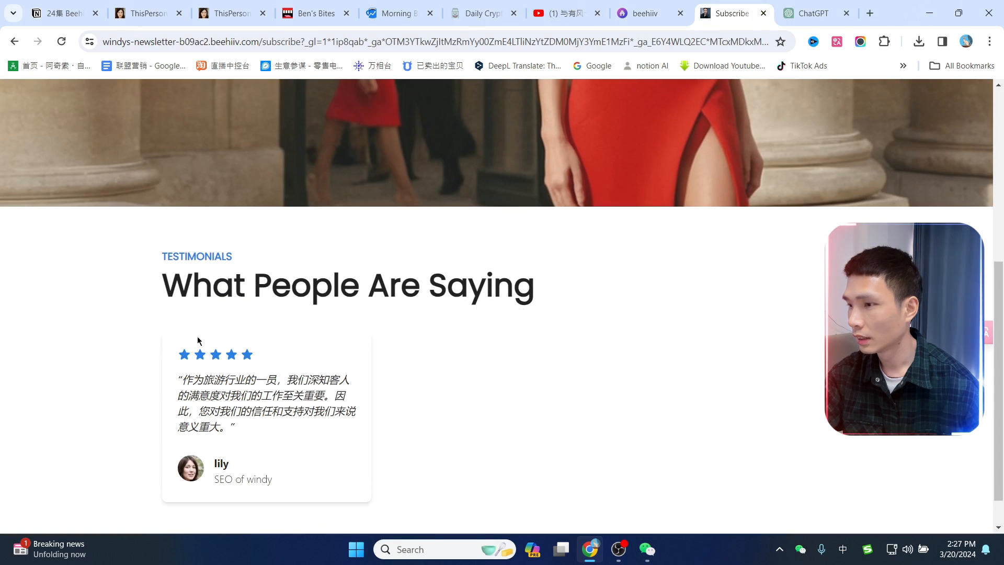
{"action": "left_click", "coordinate": [633, 4]}
{"action": "scroll", "coordinate": [104, 293], "scroll_direction": "down", "scroll_amount": 4}
{"action": "scroll", "coordinate": [142, 280], "scroll_direction": "up", "scroll_amount": 4}
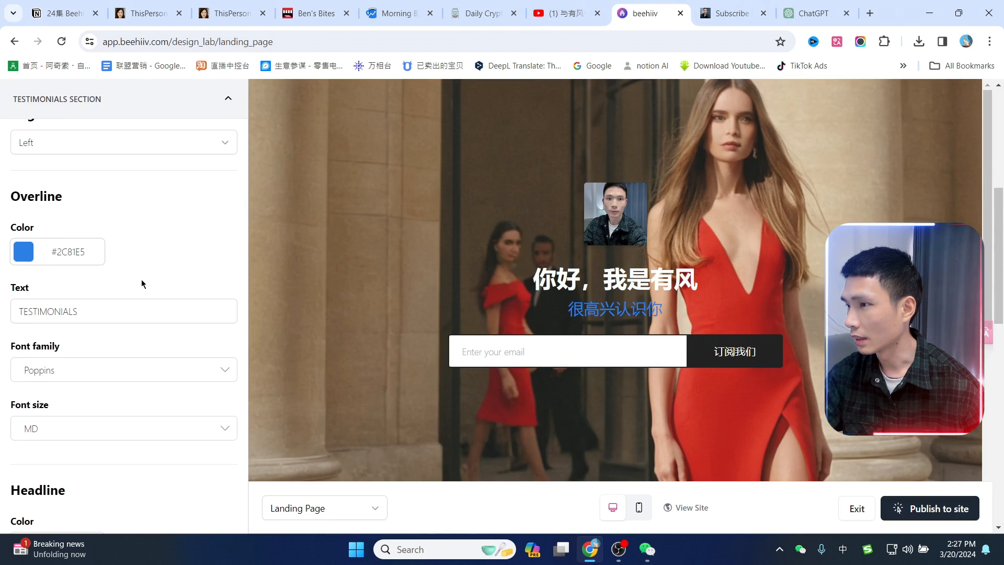
Close the Testimonials section settings and open the Featured Posts section settings.
{"action": "scroll", "coordinate": [142, 282], "scroll_direction": "down", "scroll_amount": 5}
{"action": "left_click", "coordinate": [126, 100]}
{"action": "left_click", "coordinate": [93, 189]}
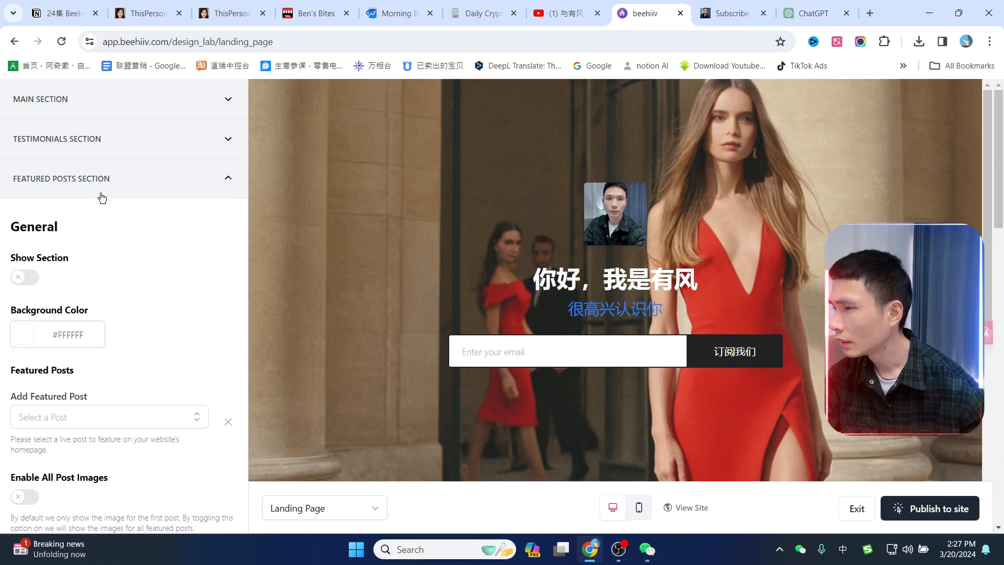
{"action": "scroll", "coordinate": [630, 268], "scroll_direction": "down", "scroll_amount": 5}
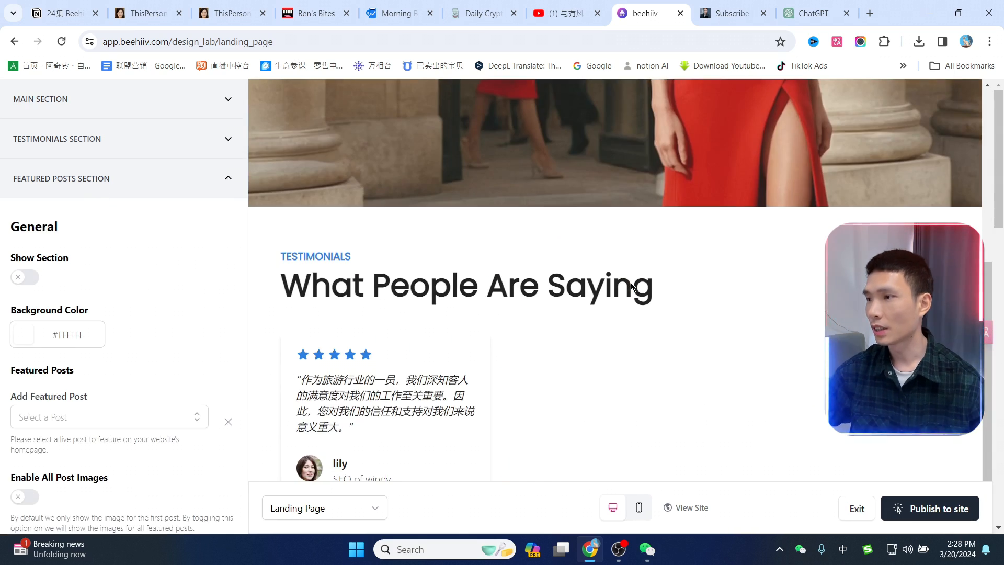
Switch to the Morning Brew site, examine how it presents its featured articles, and return to the beehiiv editor.
{"action": "left_click", "coordinate": [392, 13]}
{"action": "scroll", "coordinate": [764, 236], "scroll_direction": "down", "scroll_amount": 14}
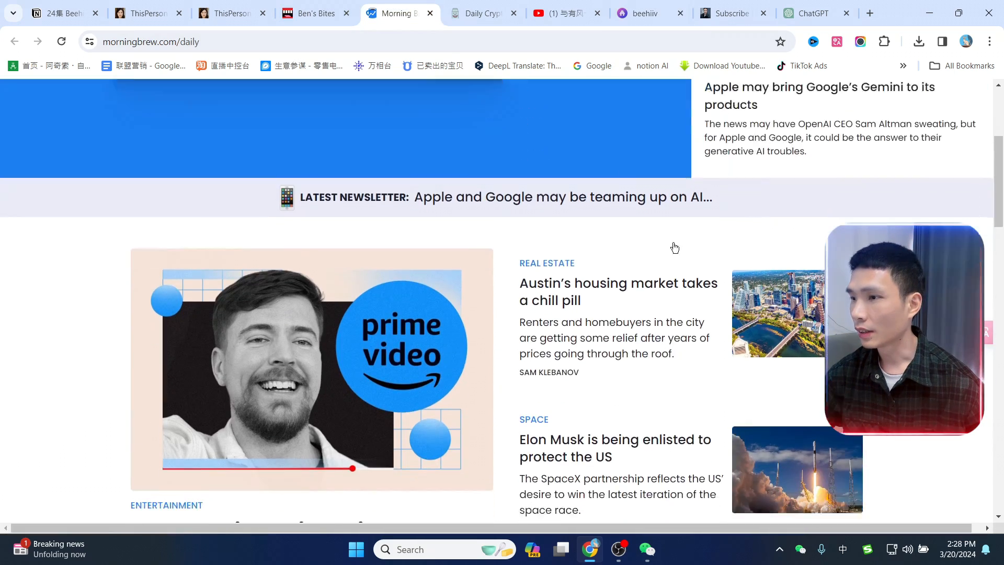
{"action": "scroll", "coordinate": [617, 372], "scroll_direction": "up", "scroll_amount": 5}
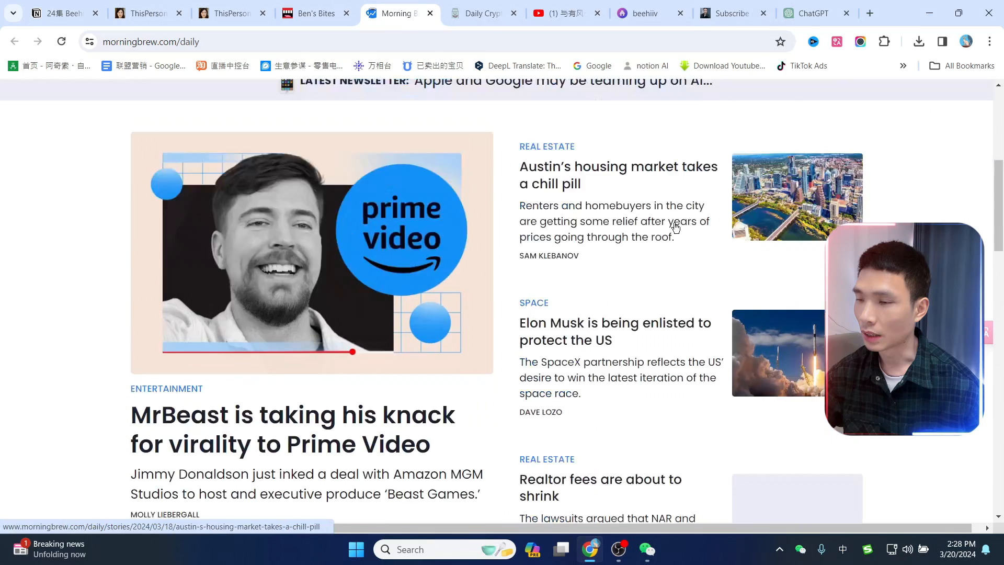
{"action": "left_click", "coordinate": [731, 5]}
{"action": "left_click", "coordinate": [675, 5]}
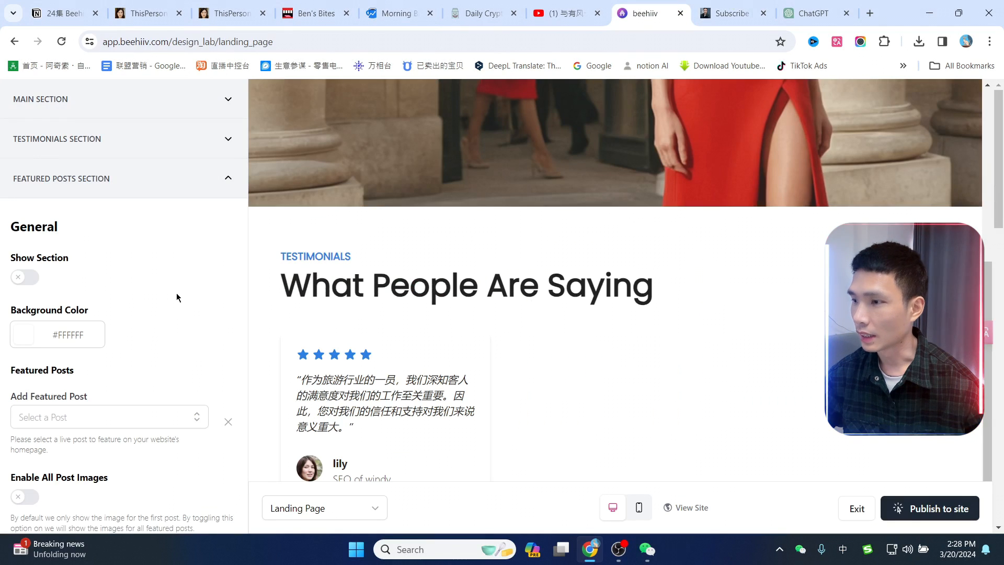
Turn on Show Section for the Featured Posts section of the landing page.
{"action": "scroll", "coordinate": [659, 374], "scroll_direction": "down", "scroll_amount": 1}
{"action": "scroll", "coordinate": [688, 417], "scroll_direction": "up", "scroll_amount": 6}
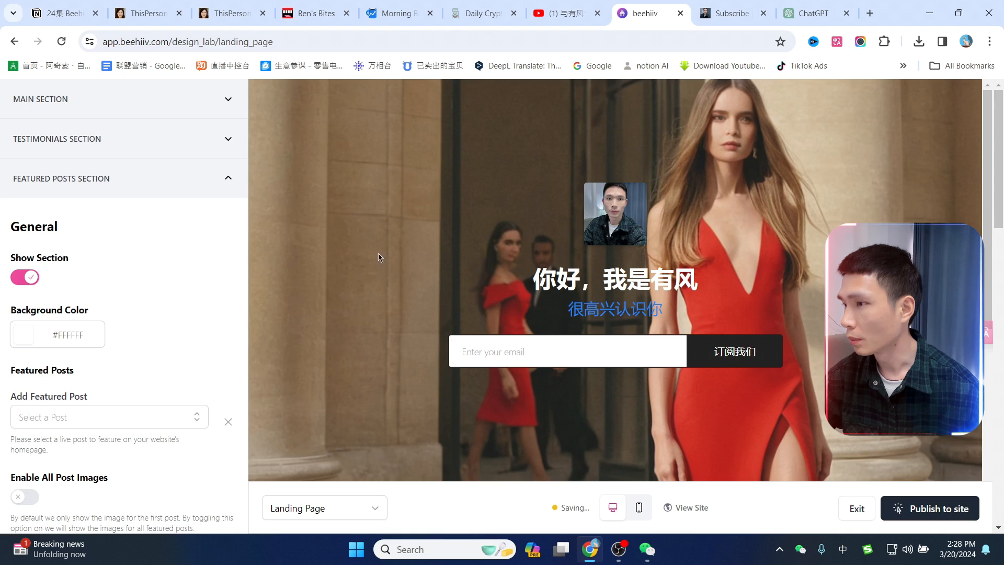
{"action": "scroll", "coordinate": [689, 254], "scroll_direction": "down", "scroll_amount": 5}
{"action": "scroll", "coordinate": [135, 314], "scroll_direction": "down", "scroll_amount": 2}
Check which posts can be added as featured posts, and turn on Enable All Post Images.
{"action": "left_click", "coordinate": [134, 287]}
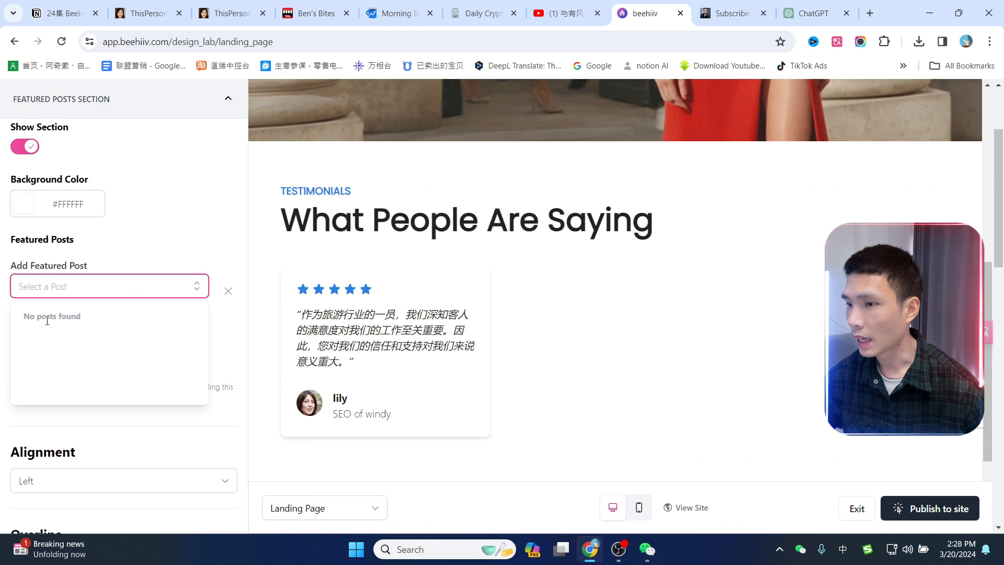
{"action": "left_click", "coordinate": [92, 319]}
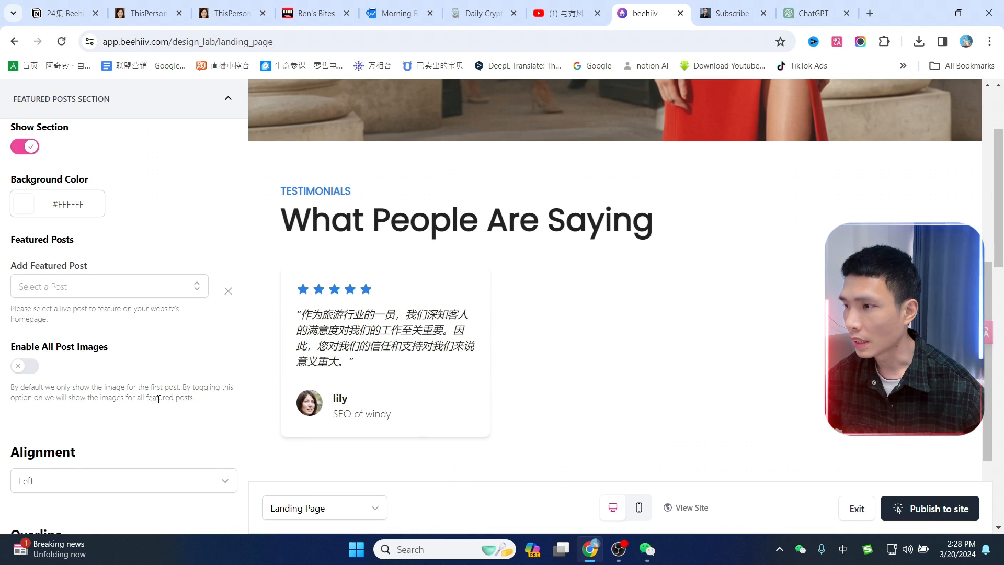
{"action": "scroll", "coordinate": [125, 345], "scroll_direction": "down", "scroll_amount": 1}
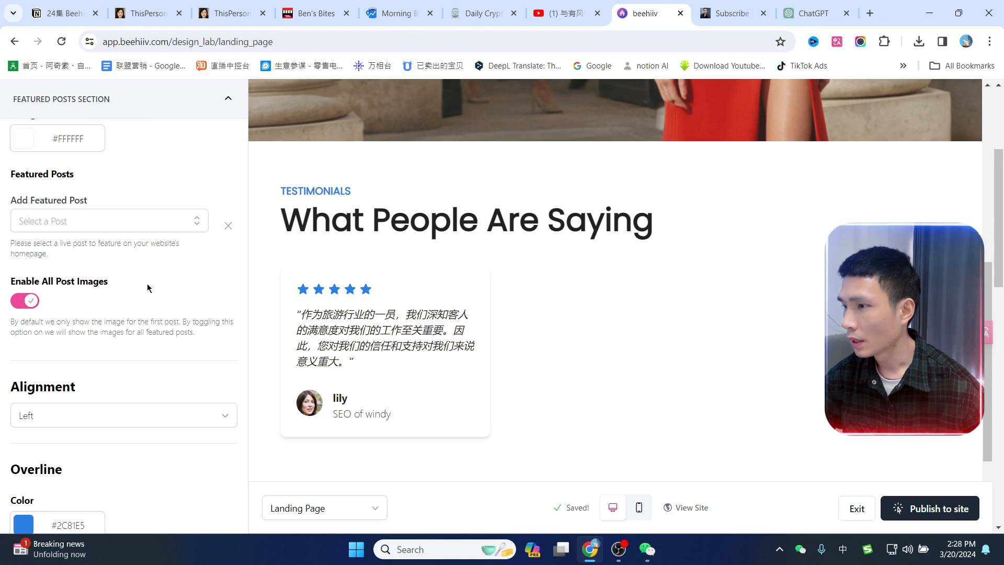
{"action": "scroll", "coordinate": [621, 322], "scroll_direction": "down", "scroll_amount": 1}
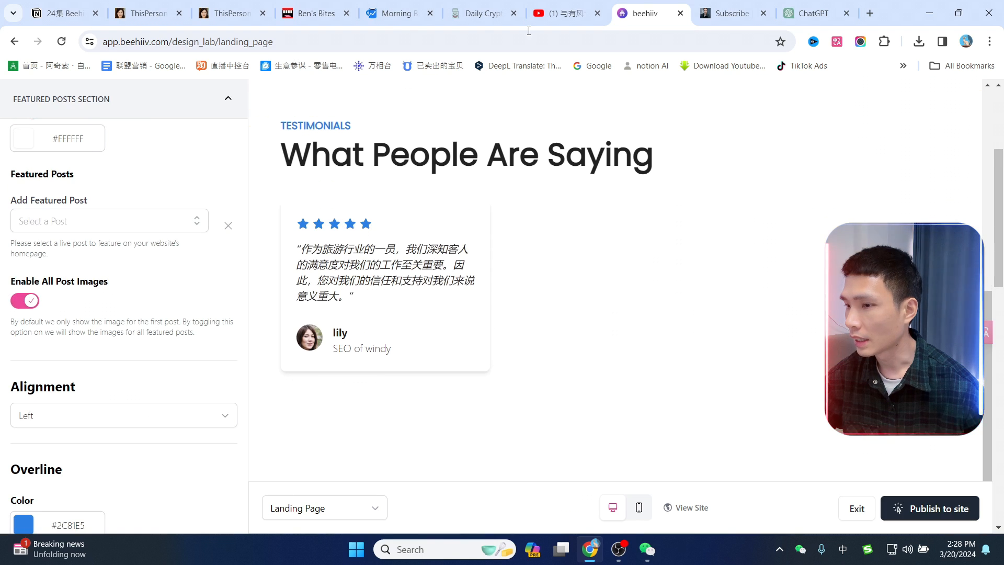
Switch to the Milk Road site, examine its layout of recent posts, and return to the beehiiv editor.
{"action": "left_click", "coordinate": [481, 13]}
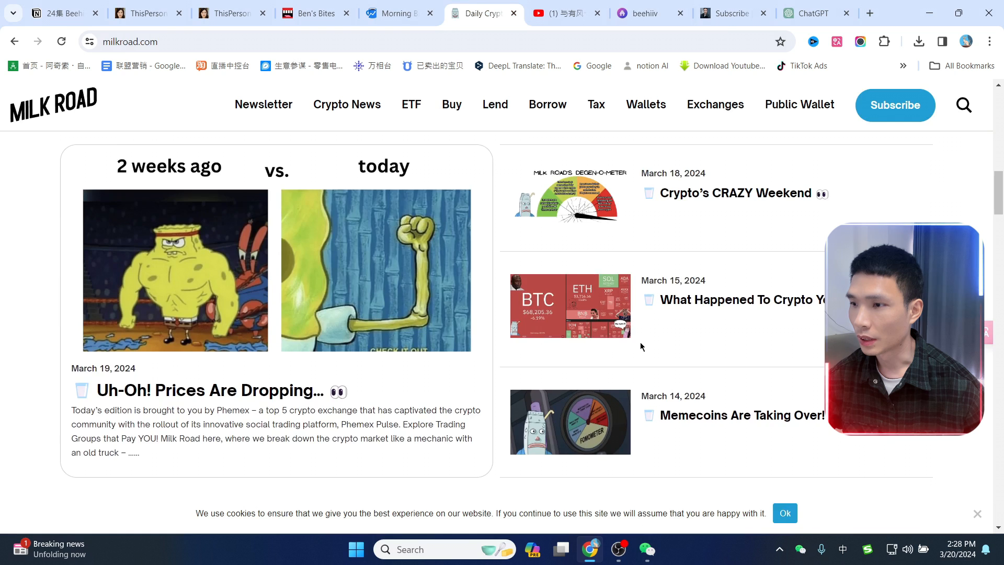
{"action": "scroll", "coordinate": [642, 347], "scroll_direction": "down", "scroll_amount": 2}
{"action": "left_click", "coordinate": [737, 5]}
{"action": "left_click", "coordinate": [662, 4]}
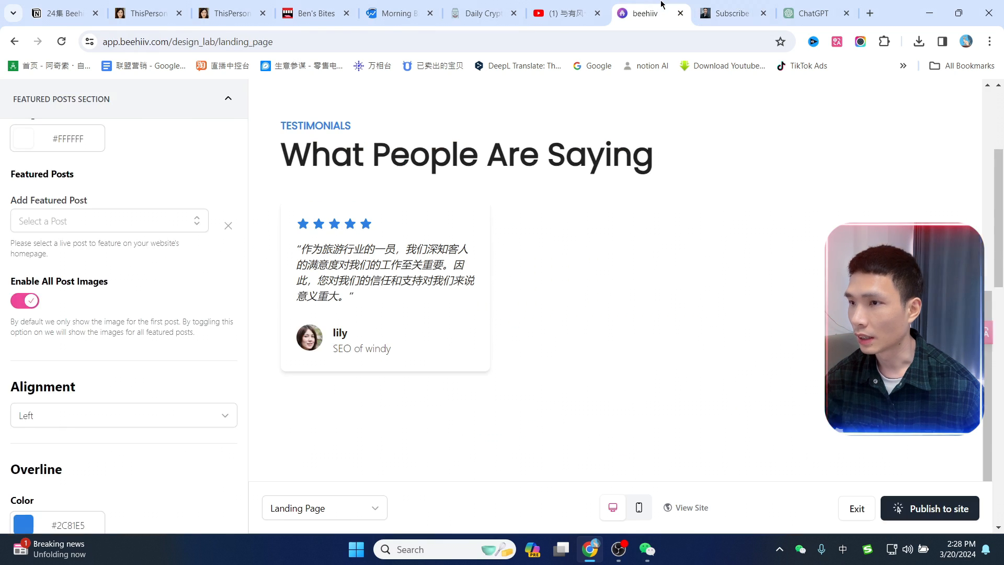
Publish the landing page and examine the Featured Posts section on the live subscribe page.
{"action": "scroll", "coordinate": [62, 222], "scroll_direction": "down", "scroll_amount": 3}
{"action": "scroll", "coordinate": [89, 280], "scroll_direction": "up", "scroll_amount": 6}
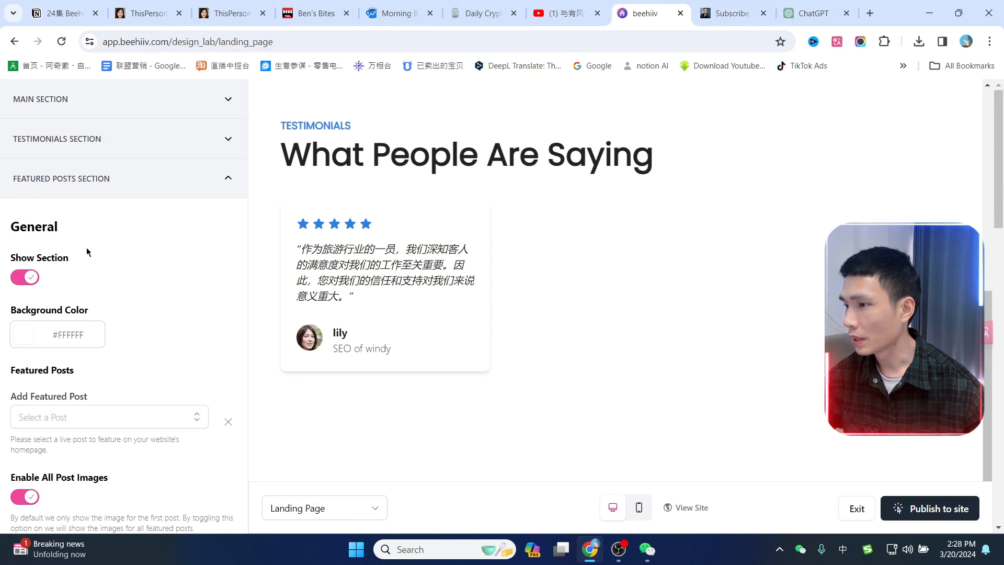
{"action": "left_click", "coordinate": [942, 510]}
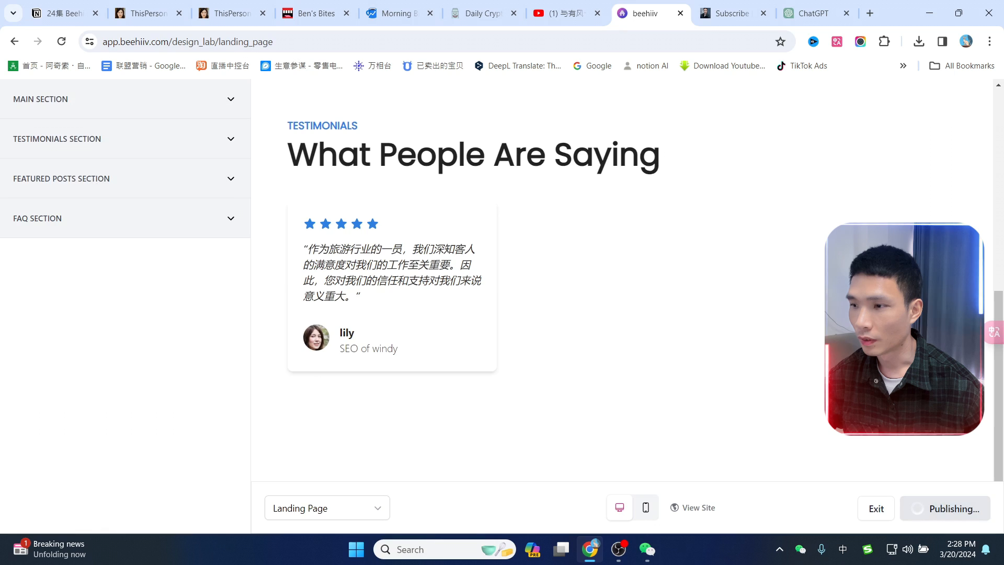
{"action": "key", "text": "ctrl+Tab"}
{"action": "left_click_drag", "start_coordinate": [179, 451], "coordinate": [85, 466]}
{"action": "left_click", "coordinate": [468, 443]}
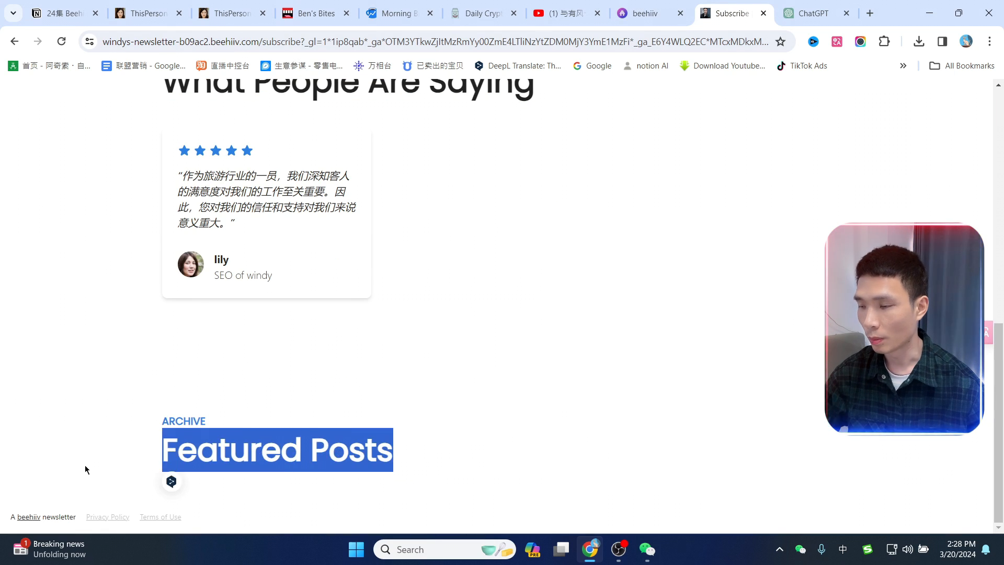
{"action": "left_click_drag", "start_coordinate": [441, 430], "coordinate": [137, 465]}
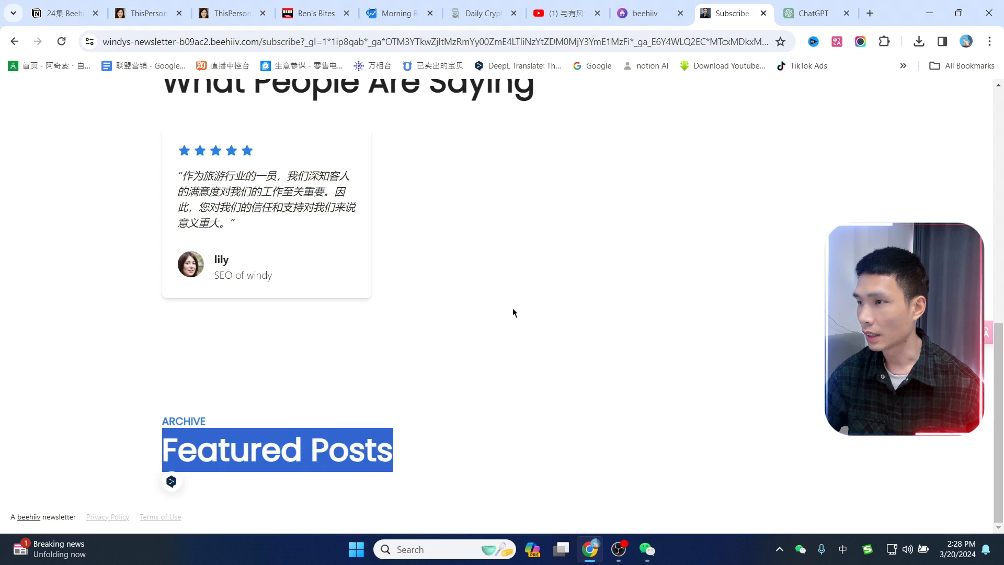
{"action": "scroll", "coordinate": [523, 308], "scroll_direction": "up", "scroll_amount": 5}
Set the Featured Posts section's headline text to 精选文章 and publish the landing page.
{"action": "left_click", "coordinate": [648, 13]}
{"action": "type", "text": "og"}
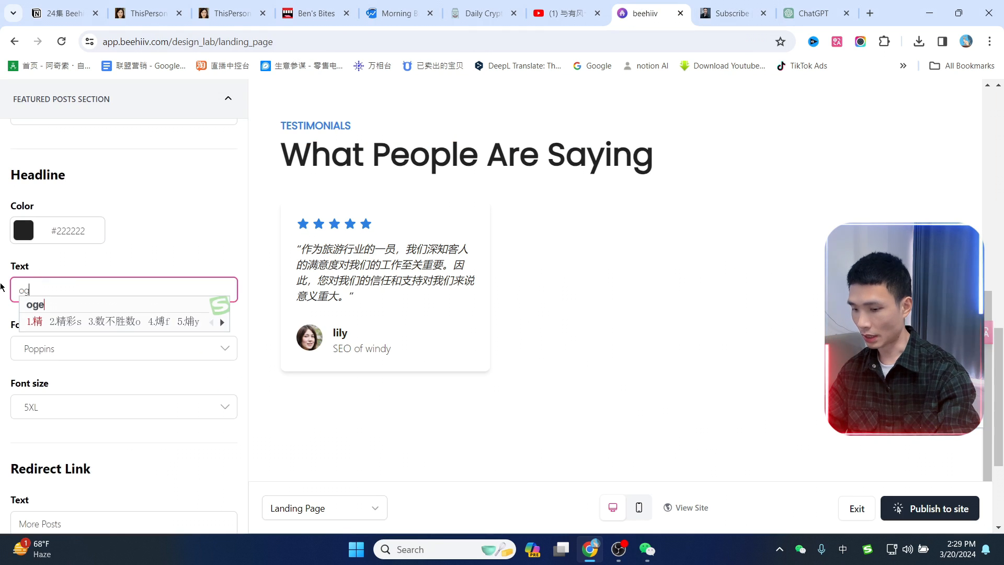
{"action": "type", "text": "e精选文章"}
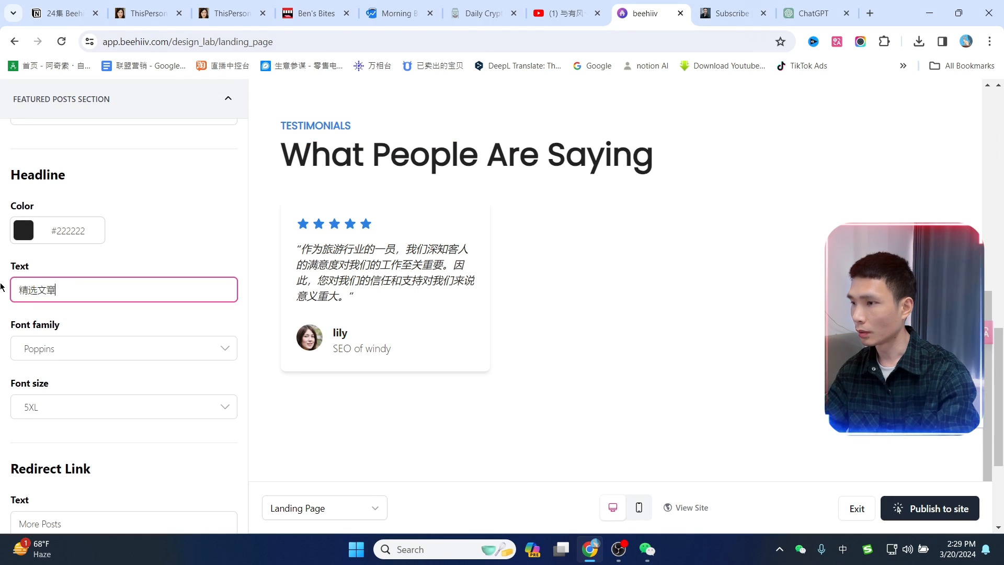
{"action": "scroll", "coordinate": [126, 309], "scroll_direction": "up", "scroll_amount": 10}
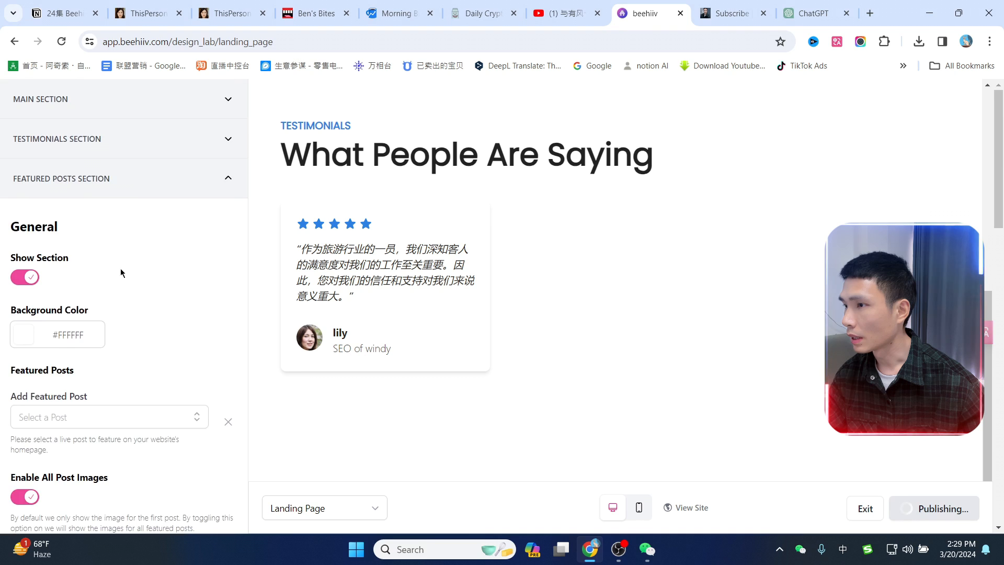
Set the Testimonials section's overline text to 客户感言.
{"action": "left_click", "coordinate": [79, 139]}
{"action": "scroll", "coordinate": [112, 218], "scroll_direction": "down", "scroll_amount": 7}
{"action": "left_click_drag", "start_coordinate": [84, 245], "coordinate": [2, 242]}
{"action": "type", "text": "客户感言"}
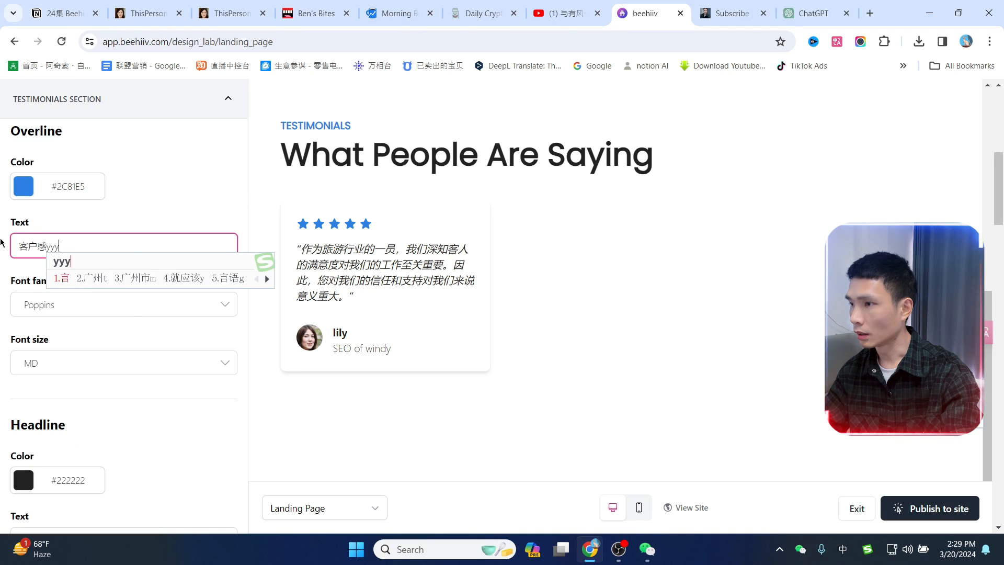
Set the Testimonials section's headline text to 其他人怎么说 and publish the landing page.
{"action": "scroll", "coordinate": [105, 206], "scroll_direction": "down", "scroll_amount": 5}
{"action": "left_click_drag", "start_coordinate": [84, 278], "coordinate": [1, 283]}
{"action": "type", "text": "其他人怎么说"}
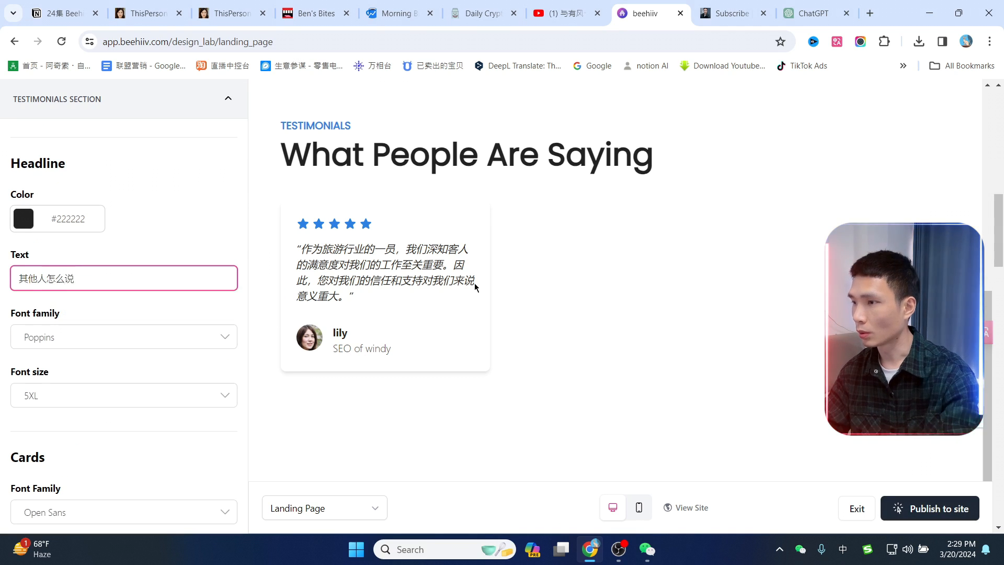
{"action": "left_click", "coordinate": [923, 517]}
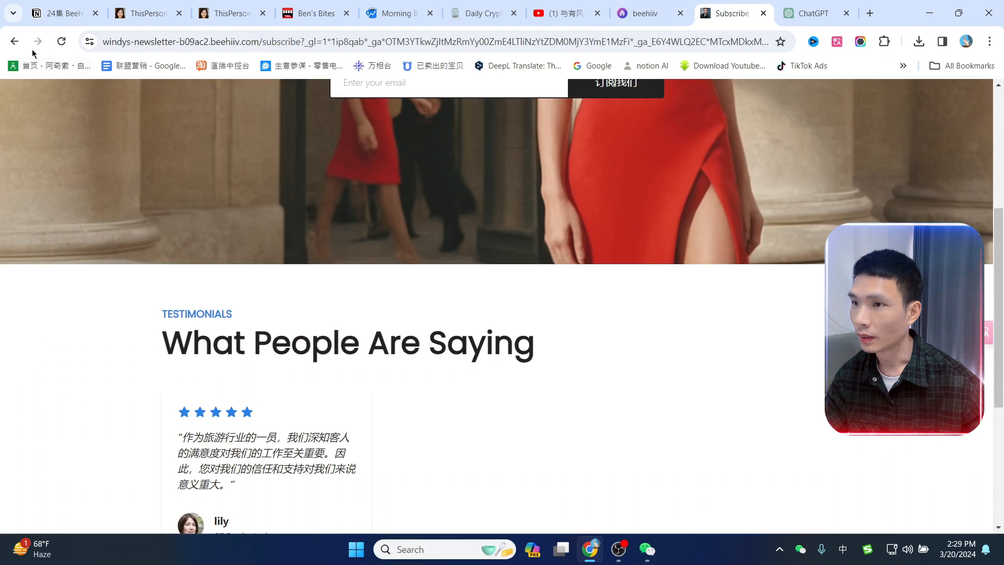
Reload the live subscribe page and examine its section titles.
{"action": "left_click", "coordinate": [61, 41]}
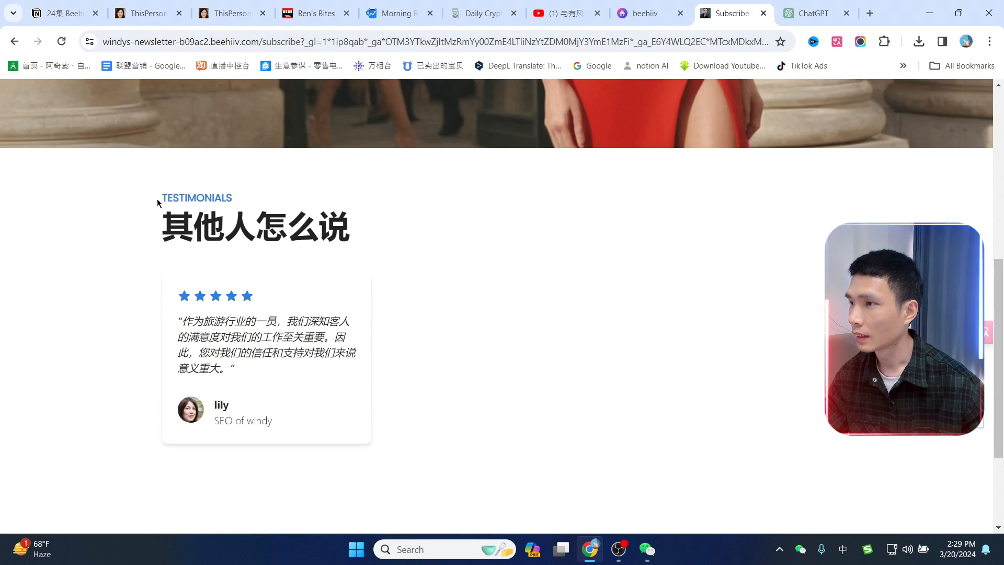
{"action": "scroll", "coordinate": [344, 318], "scroll_direction": "down", "scroll_amount": 3}
{"action": "scroll", "coordinate": [548, 299], "scroll_direction": "up", "scroll_amount": 10}
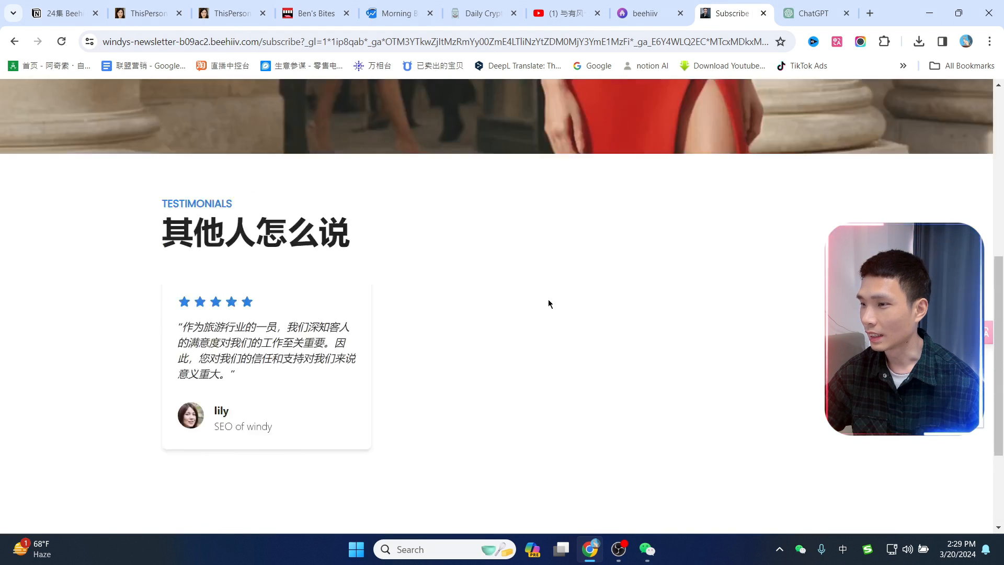
Return to the beehiiv editor and turn on Show Section for the FAQ section.
{"action": "left_click", "coordinate": [643, 13]}
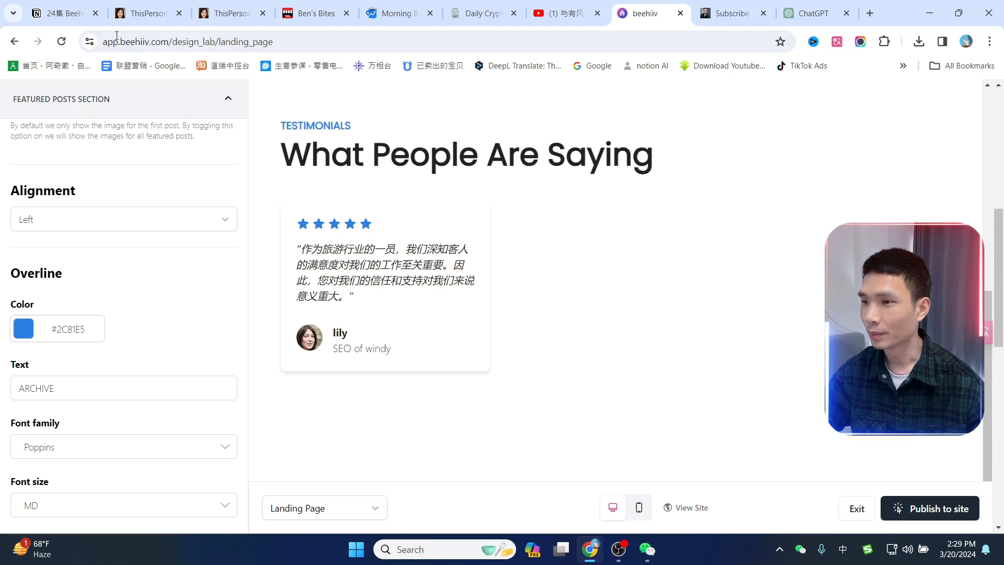
{"action": "left_click", "coordinate": [99, 96]}
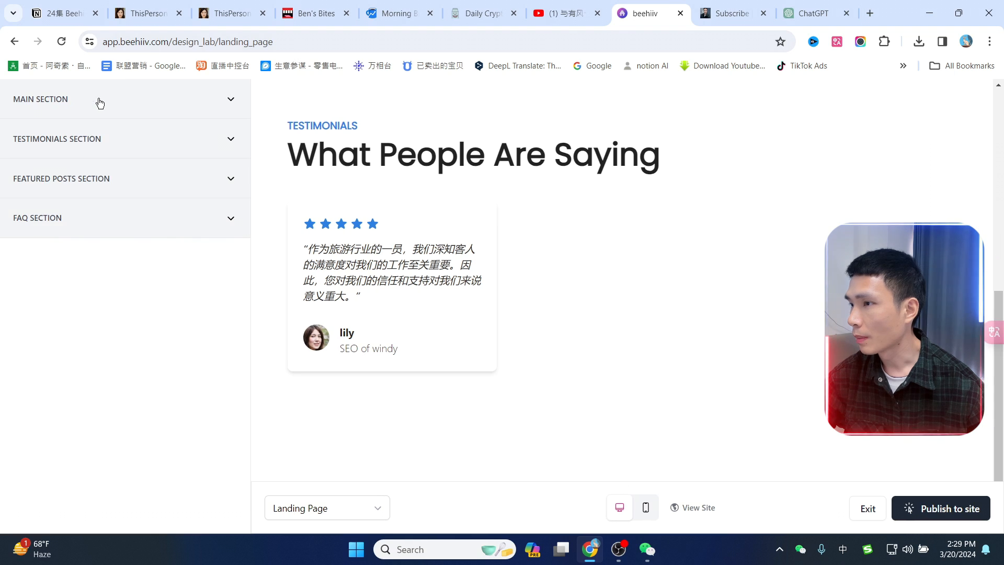
{"action": "left_click", "coordinate": [67, 220]}
{"action": "scroll", "coordinate": [533, 321], "scroll_direction": "down", "scroll_amount": 1}
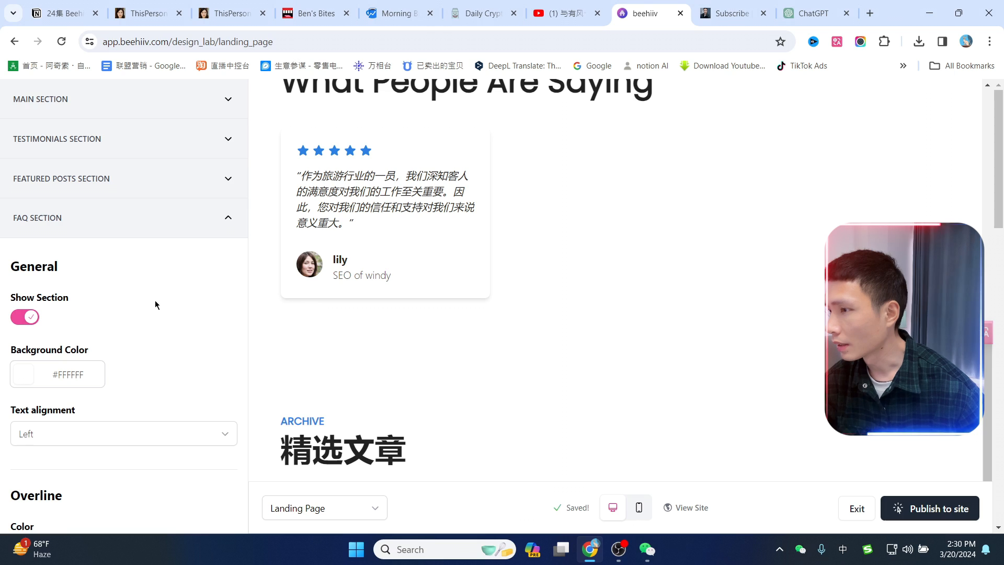
Set the FAQ section's headline text to 常见问题.
{"action": "scroll", "coordinate": [155, 305], "scroll_direction": "down", "scroll_amount": 8}
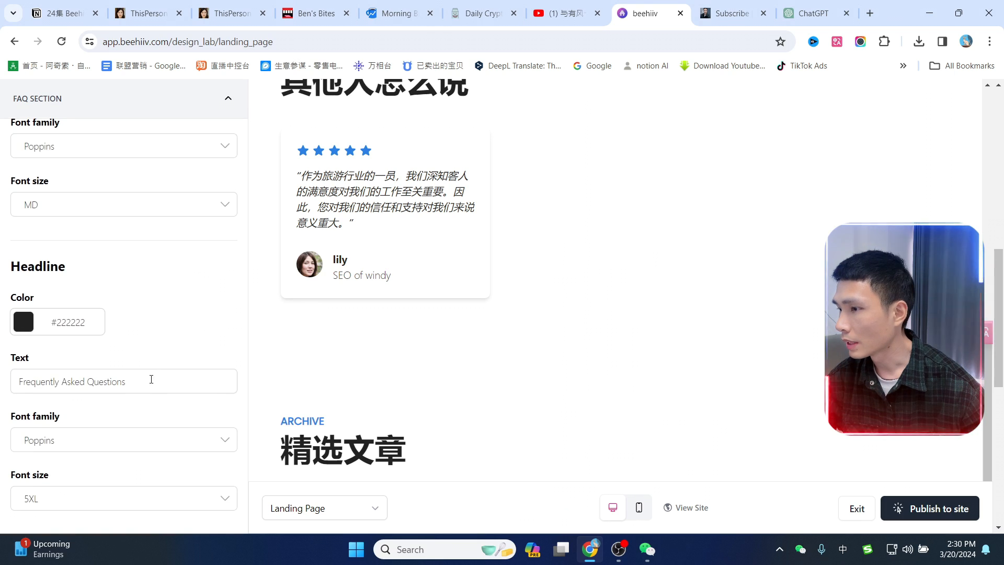
{"action": "left_click_drag", "start_coordinate": [151, 379], "coordinate": [1, 380]}
{"action": "type", "text": "cj ukjg"}
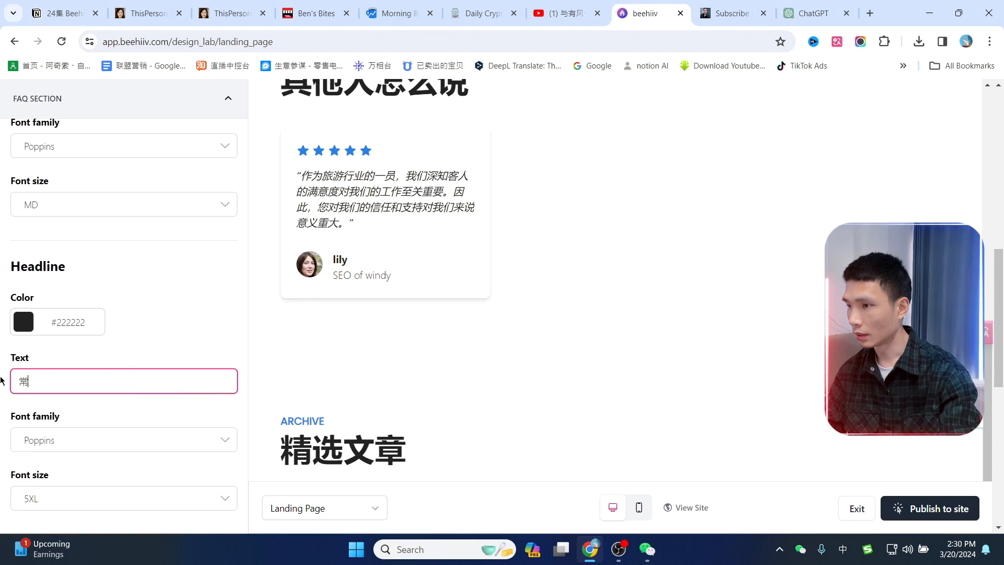
{"action": "key", "text": "space"}
Start a new entry in the FAQ section's question list and enter the question 一个星期会给我发几条消息.
{"action": "scroll", "coordinate": [185, 318], "scroll_direction": "down", "scroll_amount": 4}
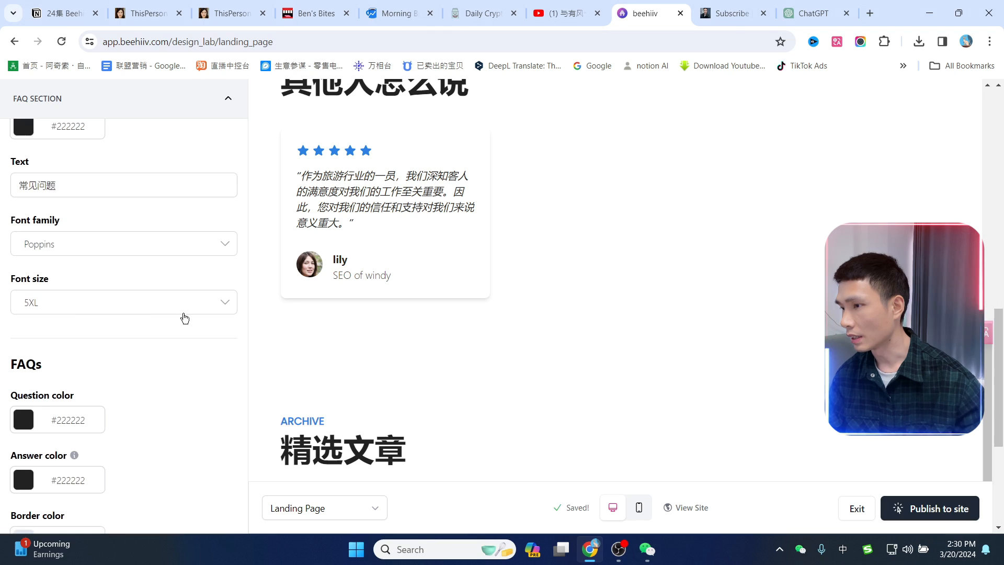
{"action": "scroll", "coordinate": [147, 315], "scroll_direction": "down", "scroll_amount": 5}
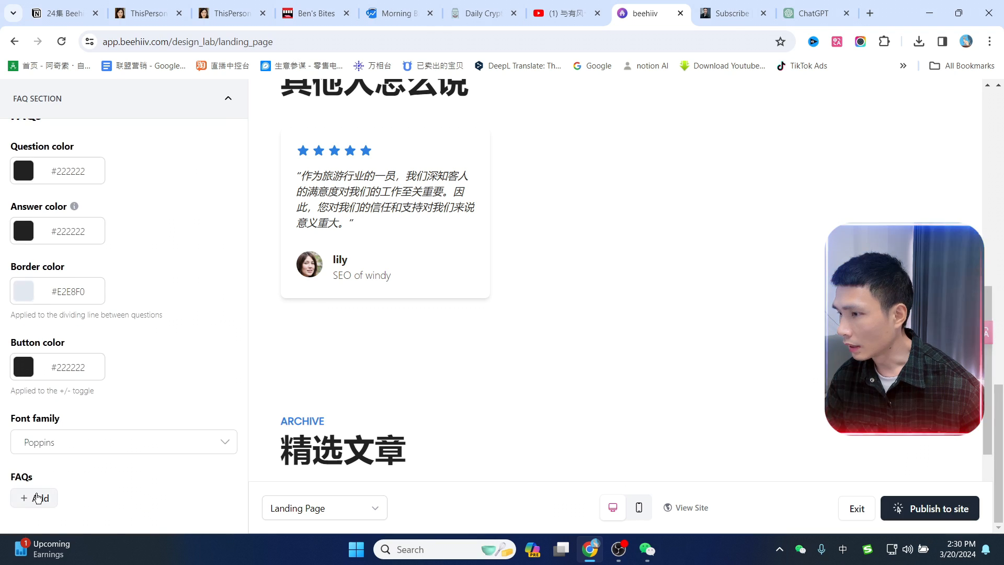
{"action": "left_click", "coordinate": [38, 498]}
{"action": "left_click", "coordinate": [404, 263]}
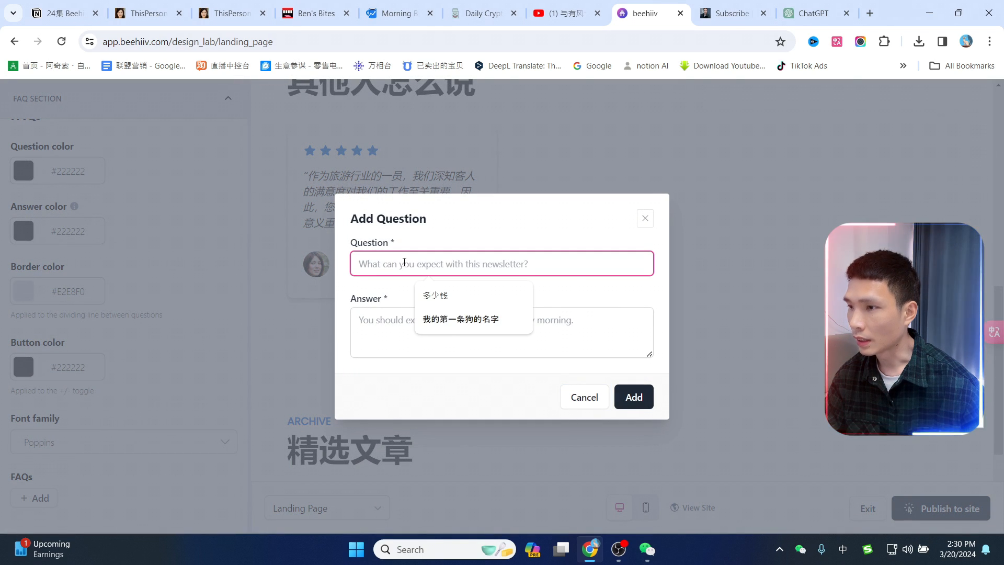
{"action": "type", "text": "多q久给我"}
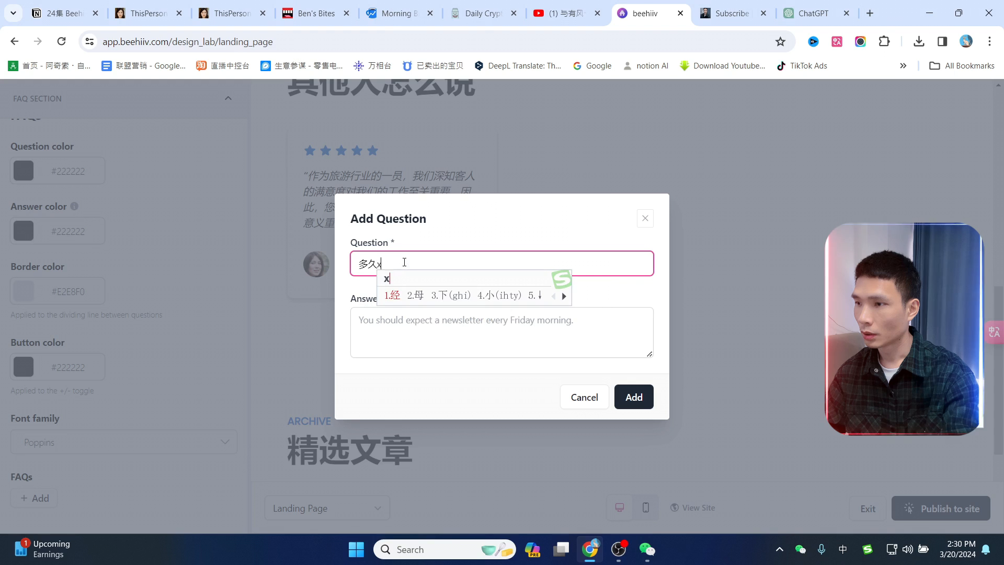
{"action": "type", "text": "发ad"}
{"action": "type", "text": "一个星期"}
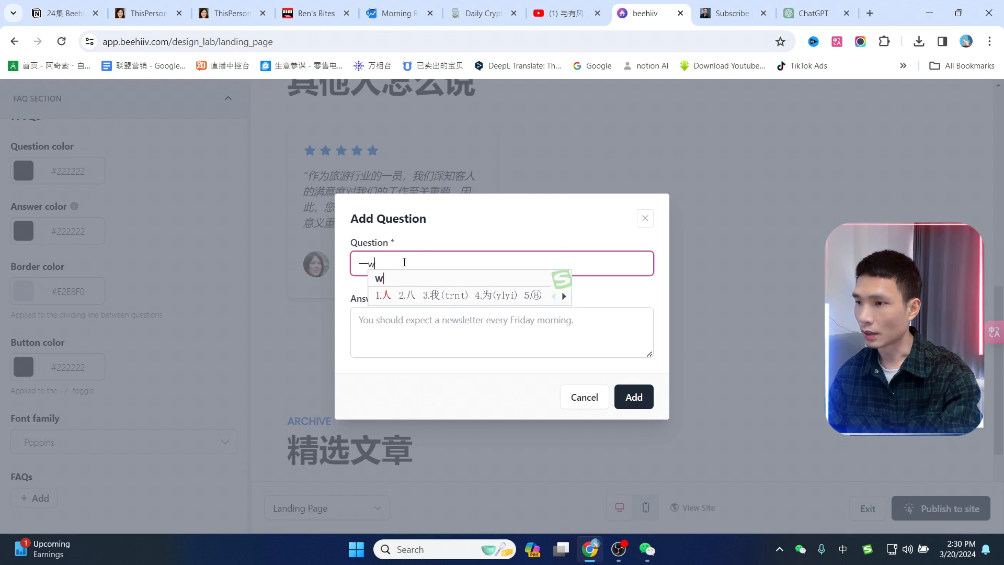
{"action": "key", "text": "BackSpace"}
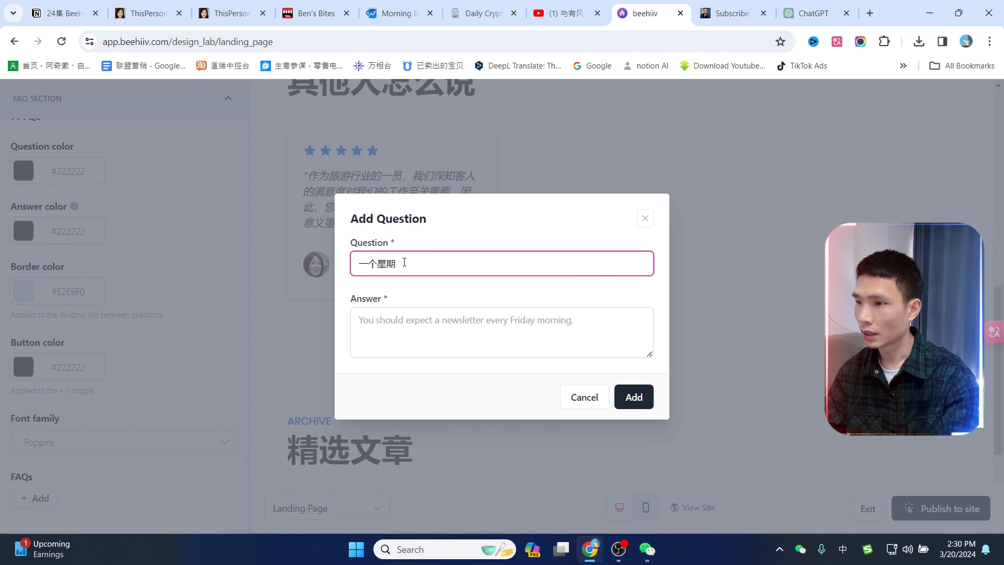
{"action": "type", "text": "会给我"}
{"action": "type", "text": "发几欠"}
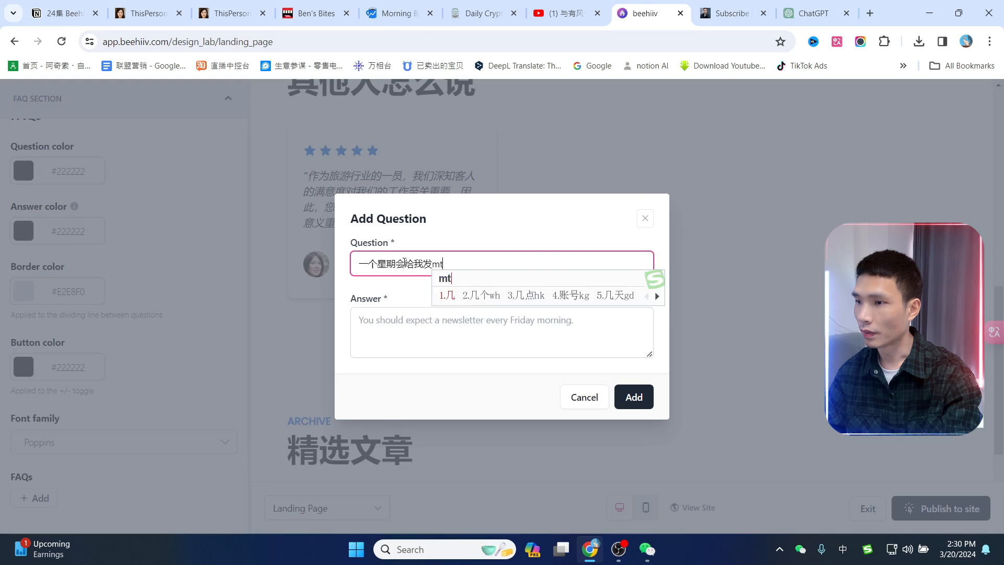
{"action": "key", "text": "BackSpace"}
{"action": "type", "text": "条消息"}
Enter the answer 我们大概只会发一条 and add the question to the FAQ section.
{"action": "left_click", "coordinate": [471, 343]}
{"action": "type", "text": "我们大概只会发一条"}
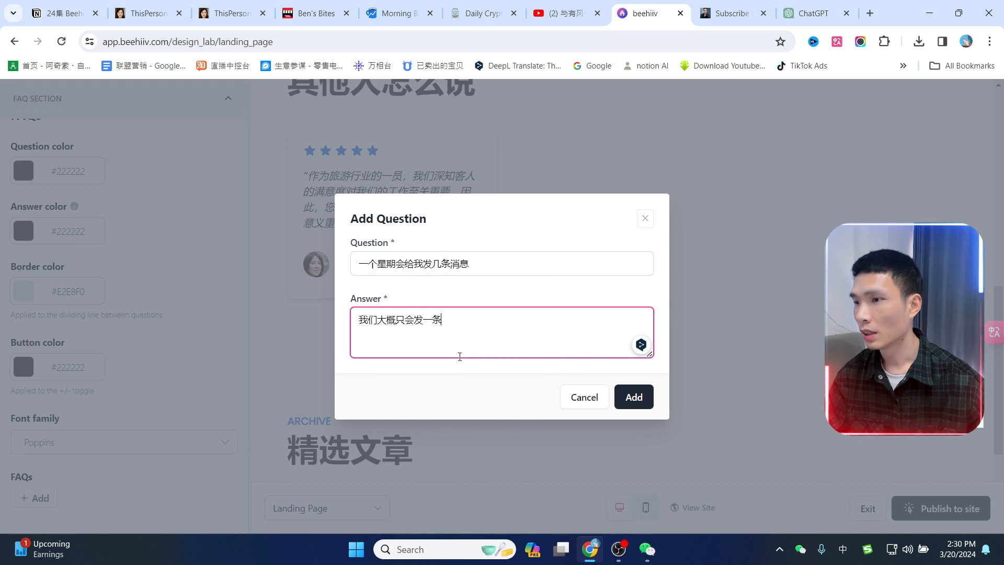
{"action": "left_click", "coordinate": [455, 391]}
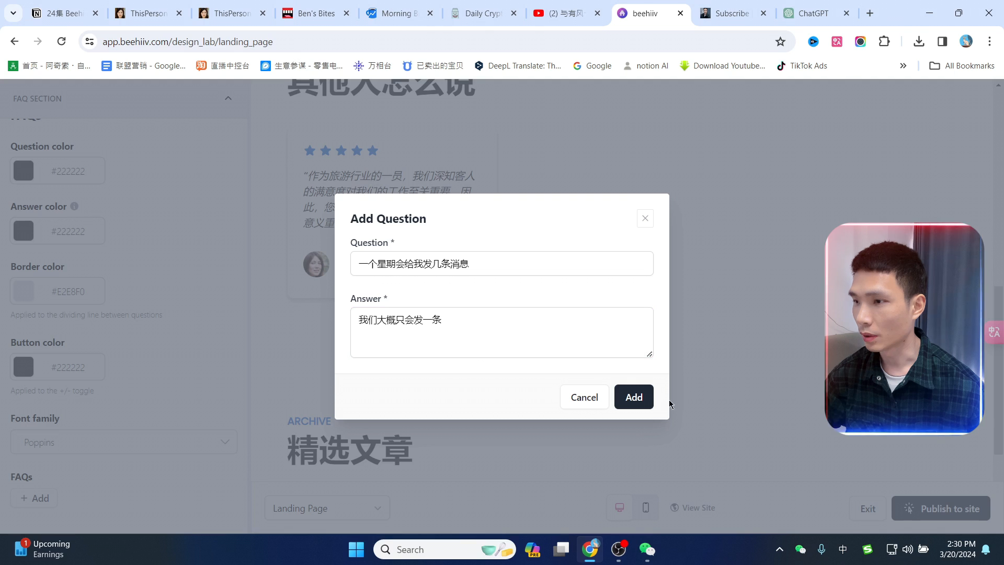
{"action": "left_click", "coordinate": [642, 400]}
Check the new FAQ entry on the live subscribe page by expanding and collapsing its answer.
{"action": "scroll", "coordinate": [113, 308], "scroll_direction": "down", "scroll_amount": 2}
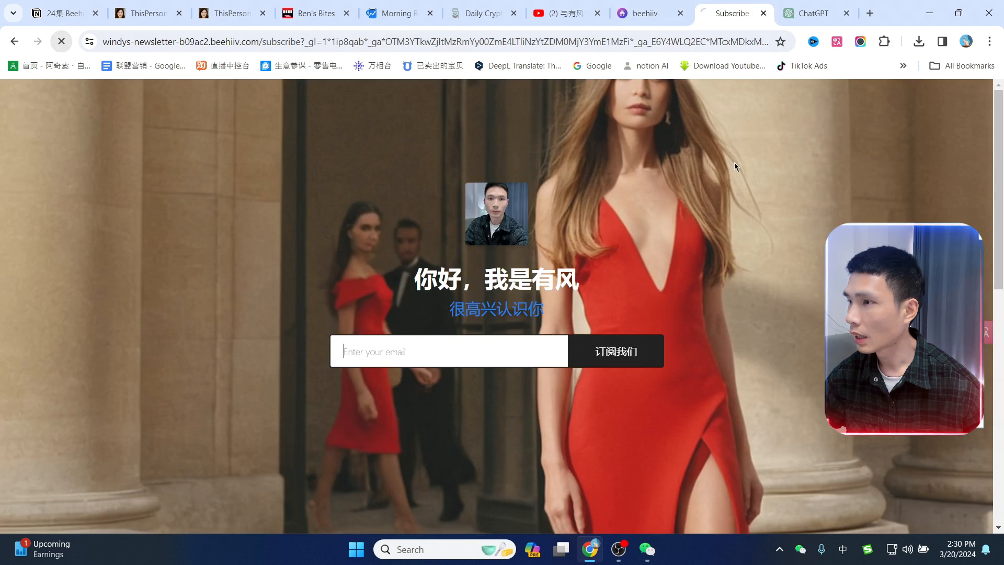
{"action": "scroll", "coordinate": [285, 437], "scroll_direction": "down", "scroll_amount": 10}
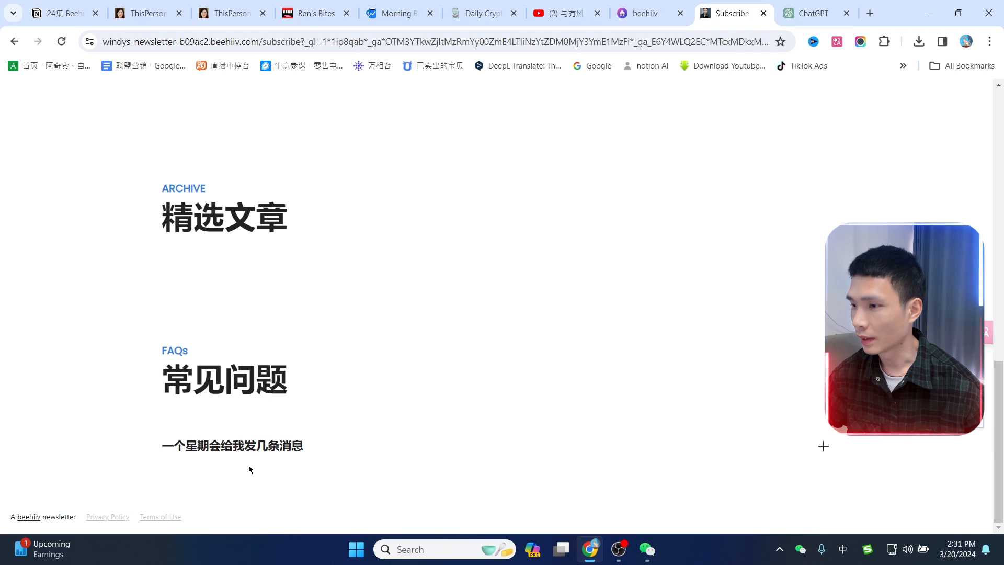
{"action": "left_click", "coordinate": [259, 447]}
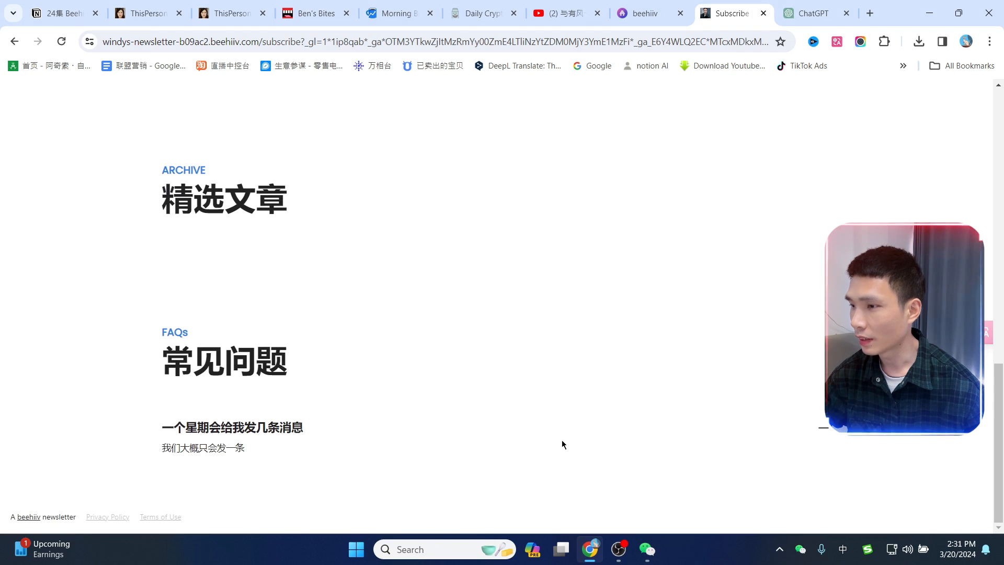
{"action": "left_click", "coordinate": [256, 428]}
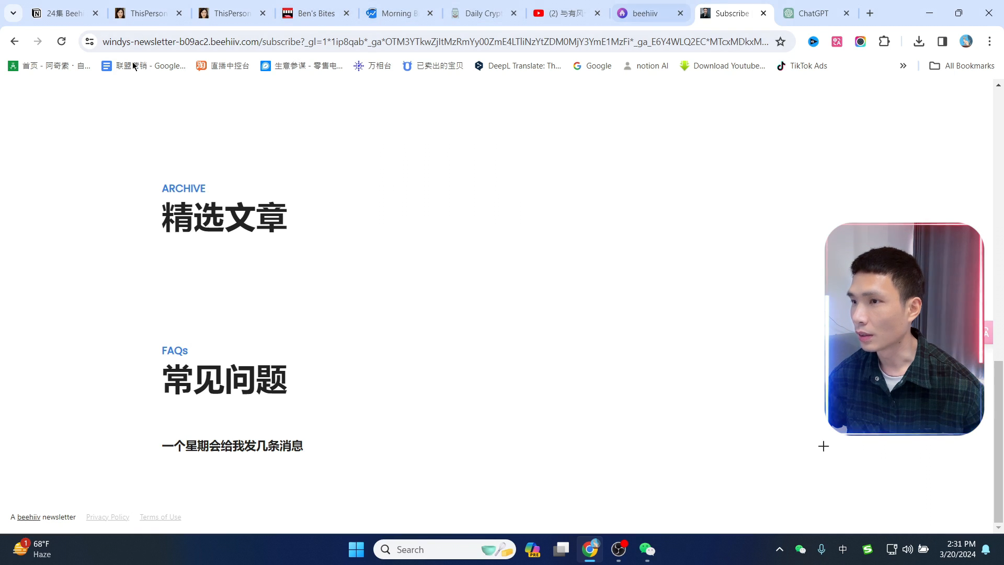
Switch to ChatGPT and send the prompt 假如你现在一名newsletter专家，请帮我写生几条关于newsletter的常见问题.
{"action": "double_click", "coordinate": [163, 42]}
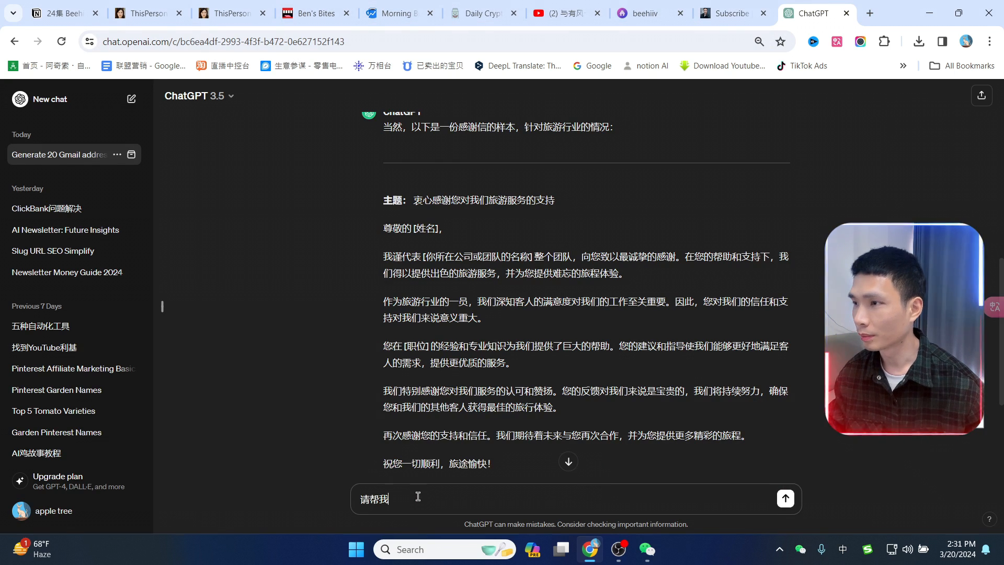
{"action": "type", "text": "写tg几条"}
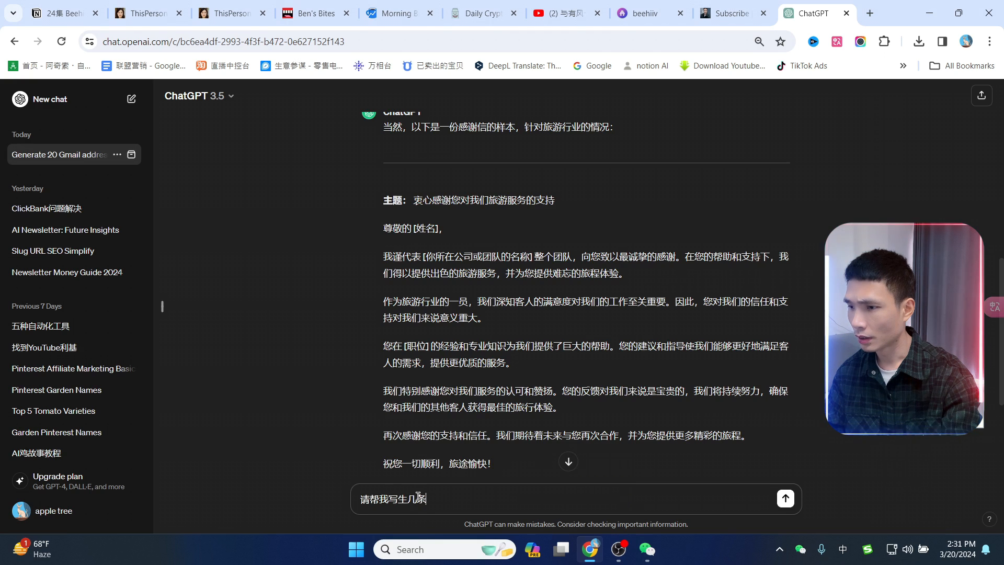
{"action": "type", "text": "产觉问"}
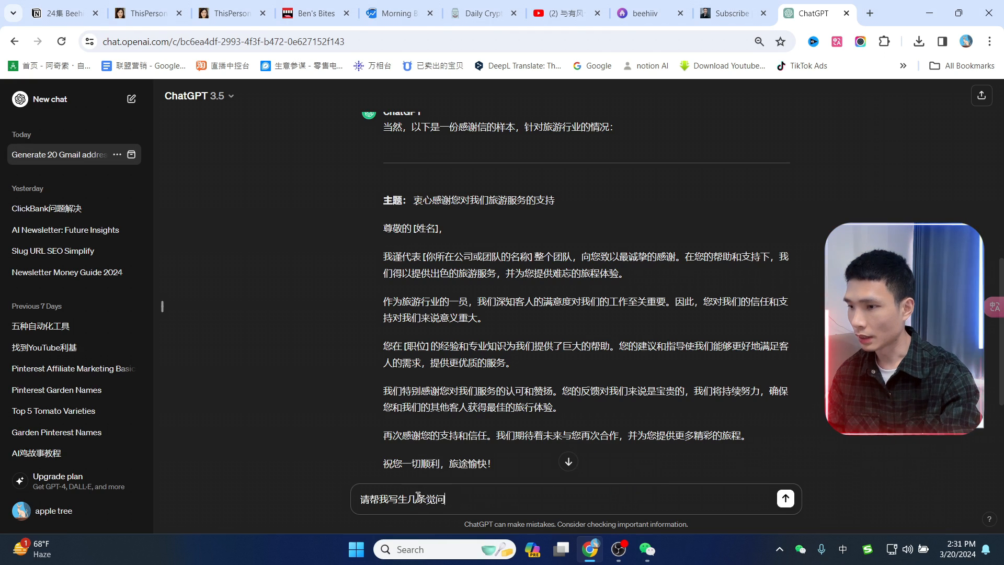
{"action": "key", "text": "Return"}
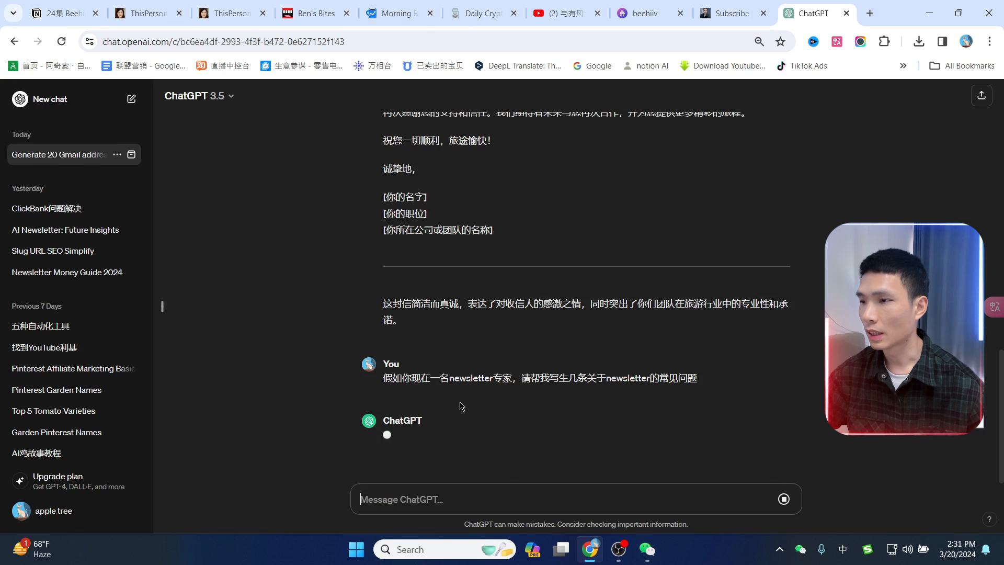
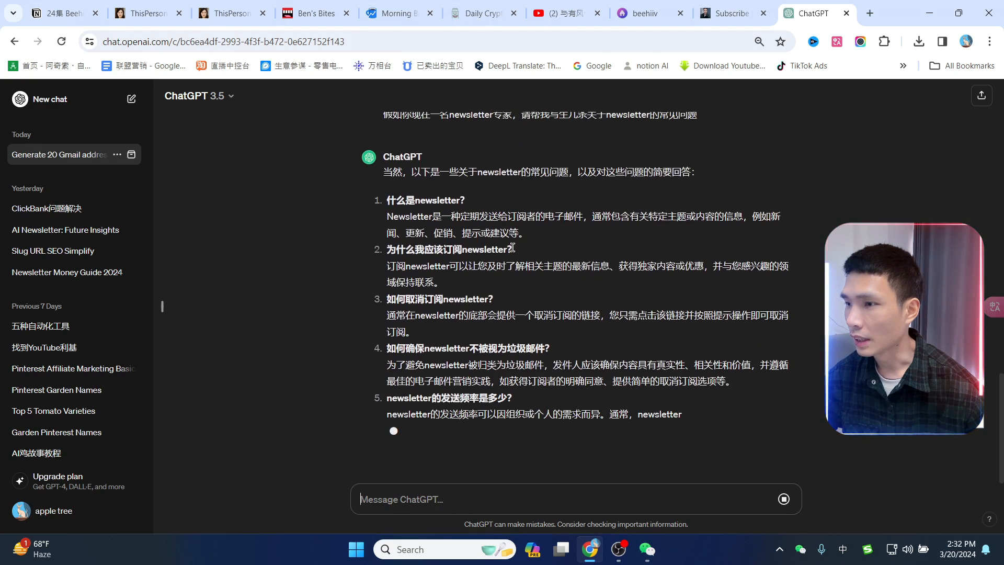
Copy 为什么我应该订阅newsletter from ChatGPT's reply and enter it as the question of a new FAQ entry in beehiiv.
{"action": "scroll", "coordinate": [387, 269], "scroll_direction": "up", "scroll_amount": 1}
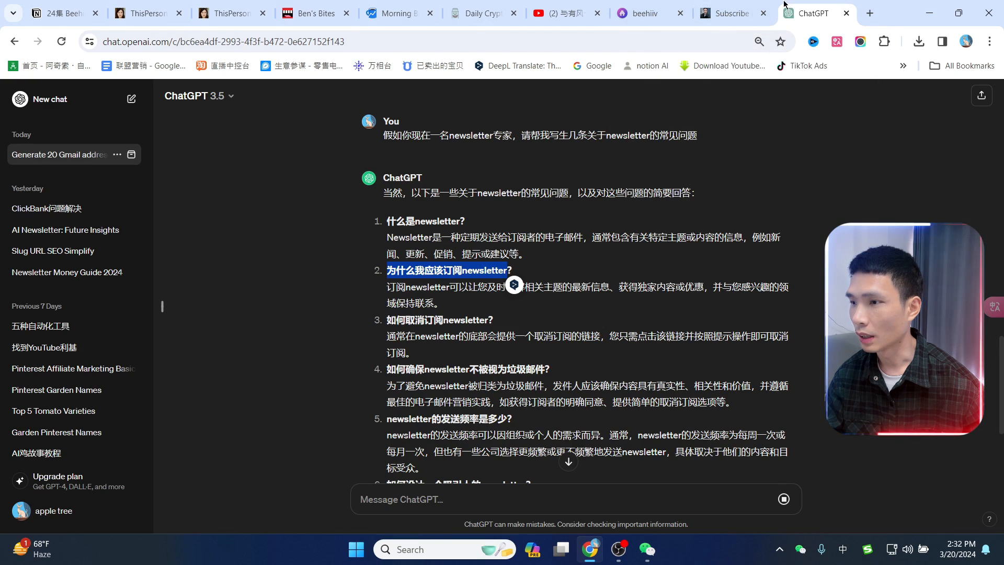
{"action": "left_click", "coordinate": [753, 13]}
{"action": "left_click", "coordinate": [549, 6]}
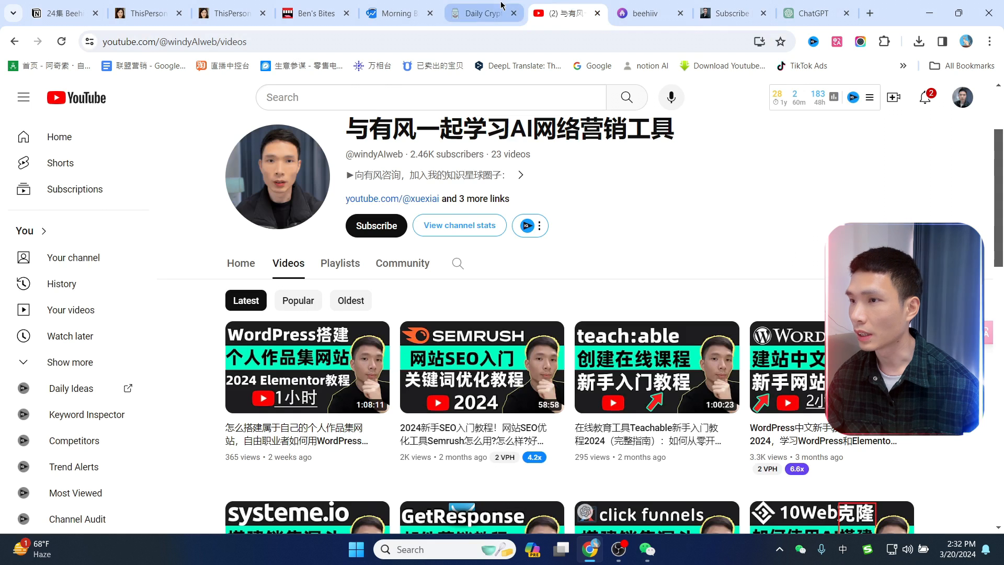
{"action": "left_click", "coordinate": [641, 9]}
{"action": "left_click", "coordinate": [41, 503]}
{"action": "left_click", "coordinate": [442, 262]}
{"action": "type", "text": "为什么我应该订阅newsletter"}
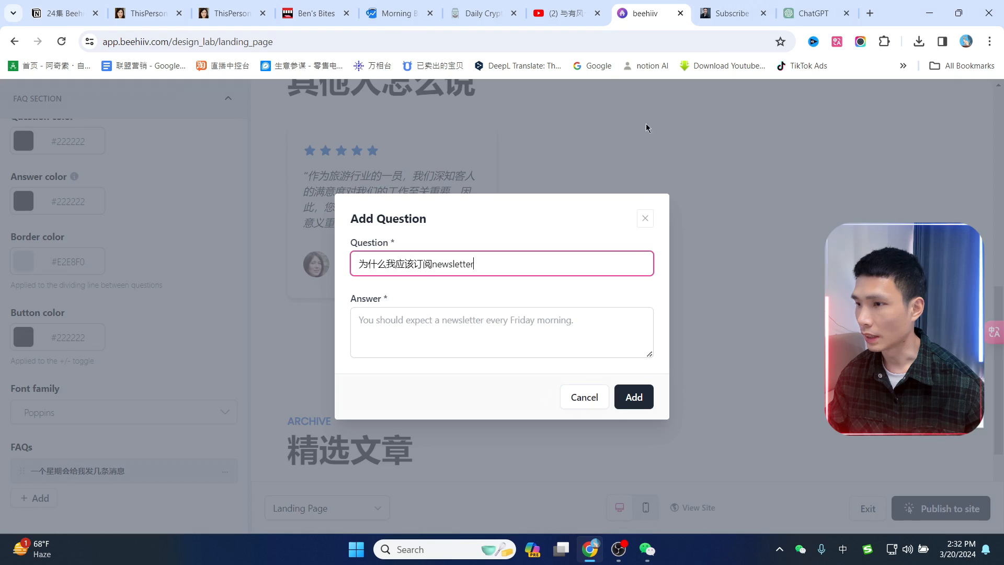
Copy ChatGPT's answer about why to subscribe into the entry's answer and add the entry to the beehiiv FAQ list.
{"action": "left_click", "coordinate": [813, 13]}
{"action": "left_click_drag", "start_coordinate": [388, 287], "coordinate": [433, 302]}
{"action": "key", "text": "ctrl+c"}
{"action": "left_click", "coordinate": [725, 8]}
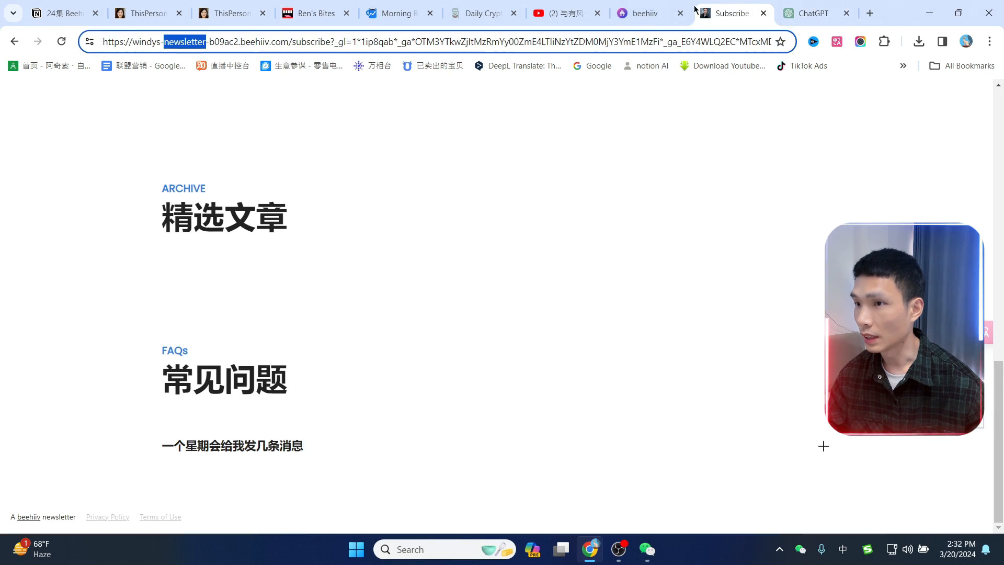
{"action": "left_click", "coordinate": [648, 12]}
{"action": "left_click", "coordinate": [471, 332]}
{"action": "key", "text": "ctrl+v"}
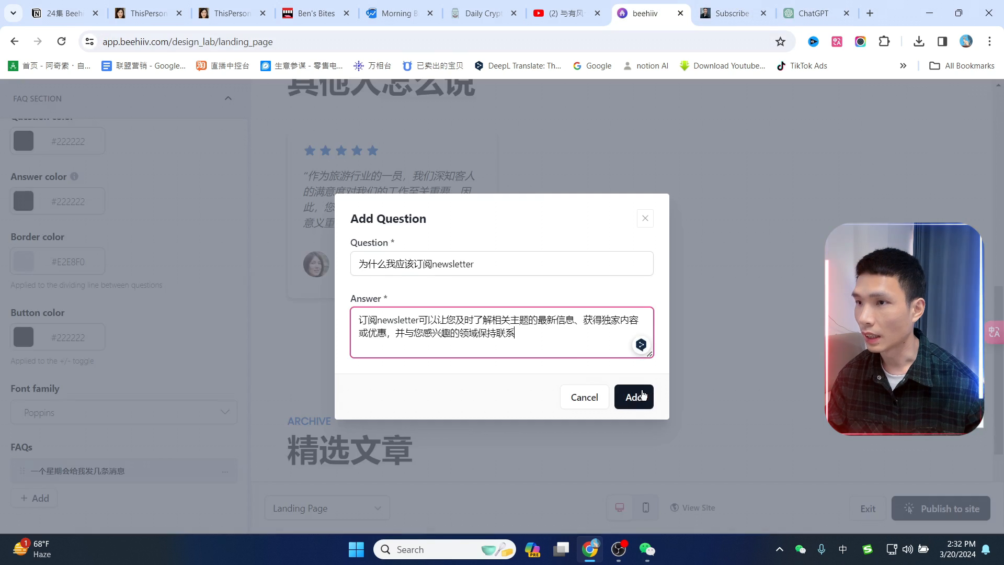
{"action": "left_click", "coordinate": [642, 397]}
Add another FAQ entry with the question 如何取消订阅newsletter and its answer copied from ChatGPT's reply.
{"action": "scroll", "coordinate": [60, 403], "scroll_direction": "down", "scroll_amount": 1}
{"action": "left_click", "coordinate": [32, 497]}
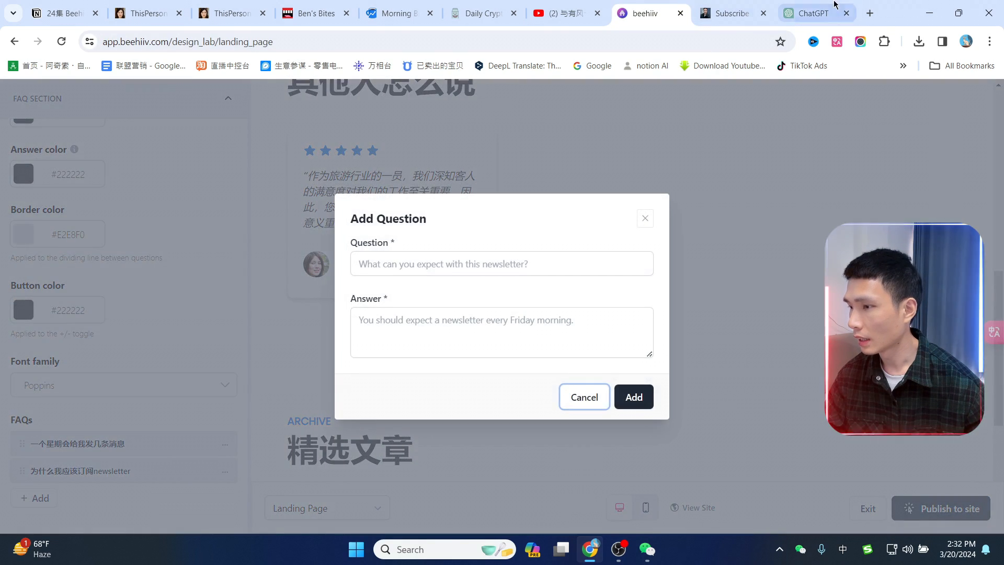
{"action": "left_click", "coordinate": [813, 13]}
{"action": "left_click_drag", "start_coordinate": [386, 369], "coordinate": [539, 362]}
{"action": "left_click_drag", "start_coordinate": [386, 320], "coordinate": [447, 318]}
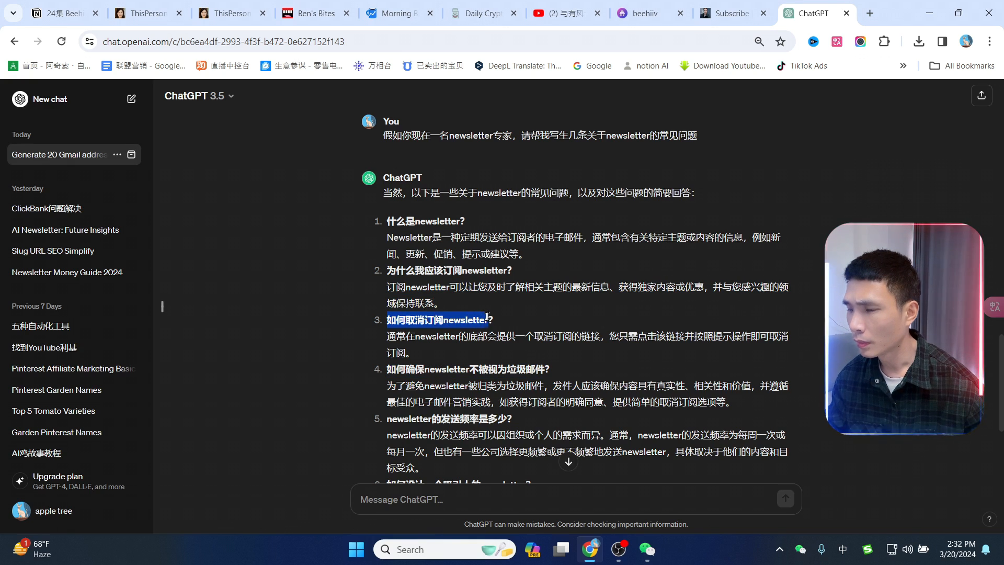
{"action": "left_click", "coordinate": [737, 9]}
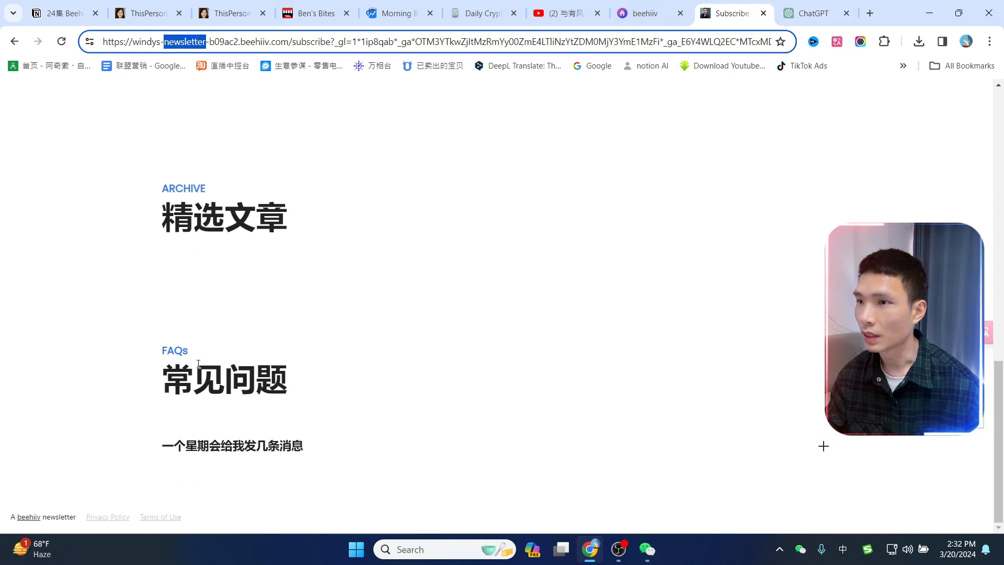
{"action": "left_click", "coordinate": [813, 4]}
{"action": "left_click_drag", "start_coordinate": [390, 333], "coordinate": [404, 348]}
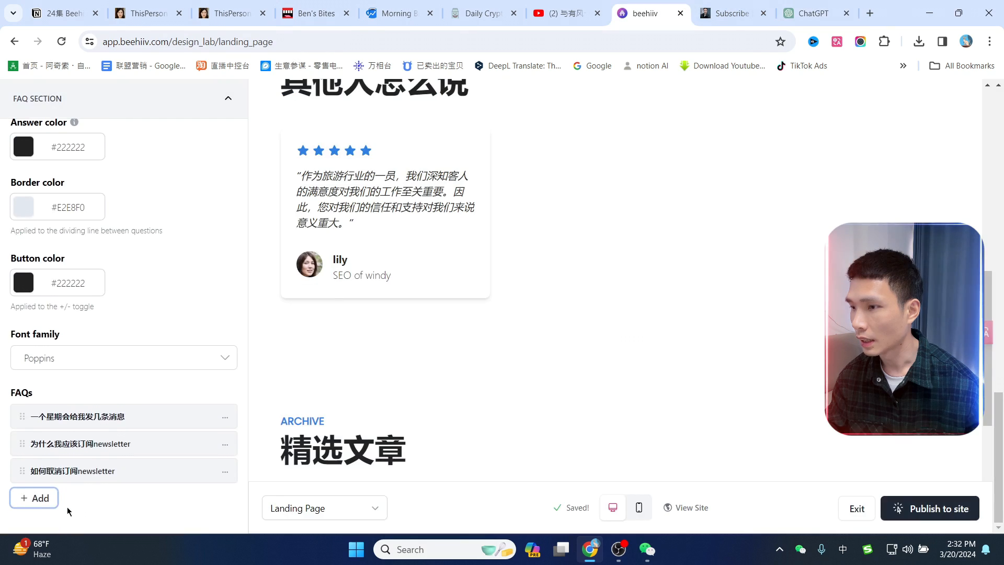
Start a fourth FAQ entry and copy ChatGPT's 如何构建newsletter的订阅者列表 in as its question.
{"action": "left_click", "coordinate": [42, 497]}
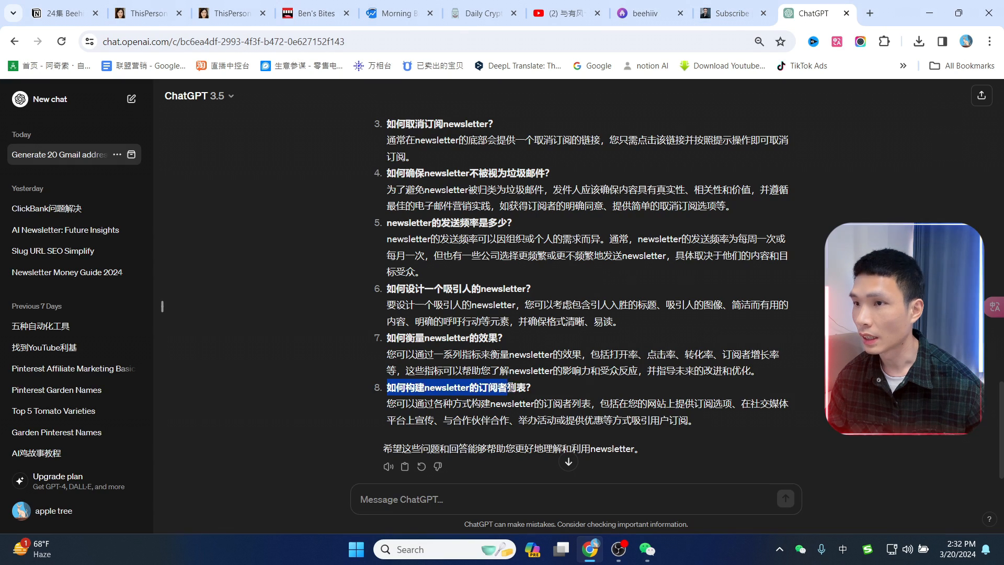
{"action": "left_click", "coordinate": [646, 13]}
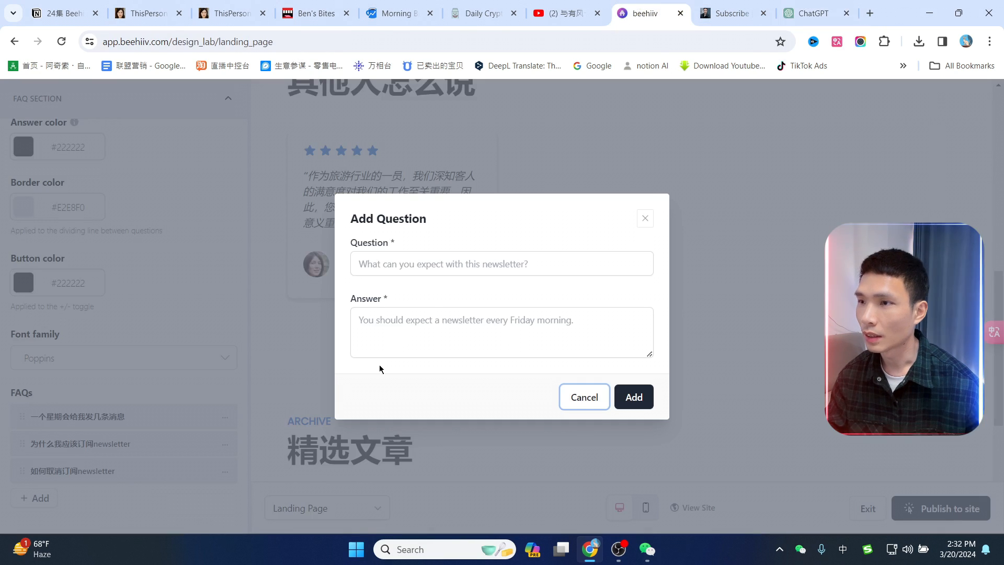
{"action": "left_click", "coordinate": [434, 263]}
{"action": "key", "text": "ctrl+v"}
Copy ChatGPT's answer on building a subscriber list into the entry, add it to the FAQ list and publish the landing page.
{"action": "left_click", "coordinate": [801, 13]}
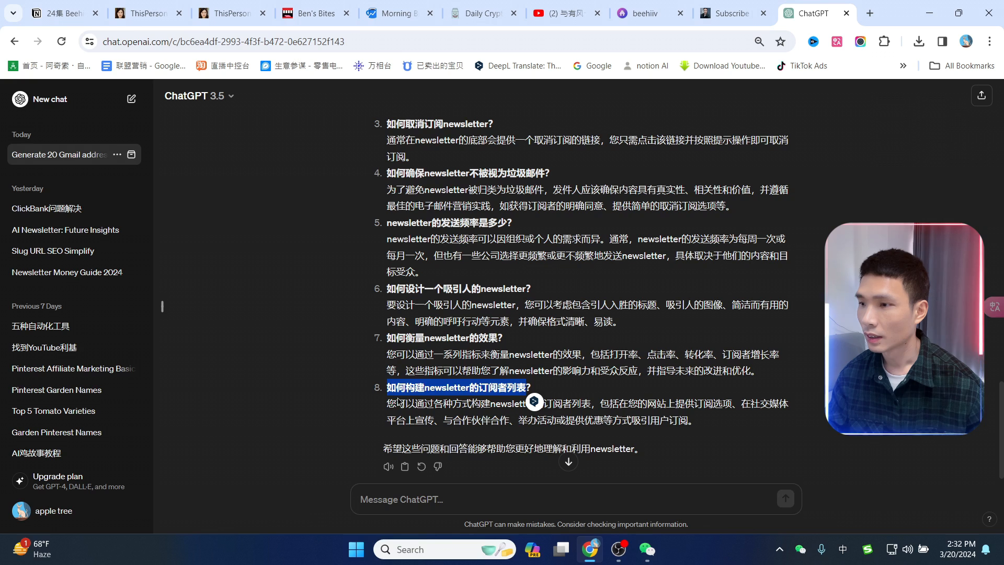
{"action": "left_click_drag", "start_coordinate": [388, 403], "coordinate": [680, 417]}
{"action": "key", "text": "ctrl+c"}
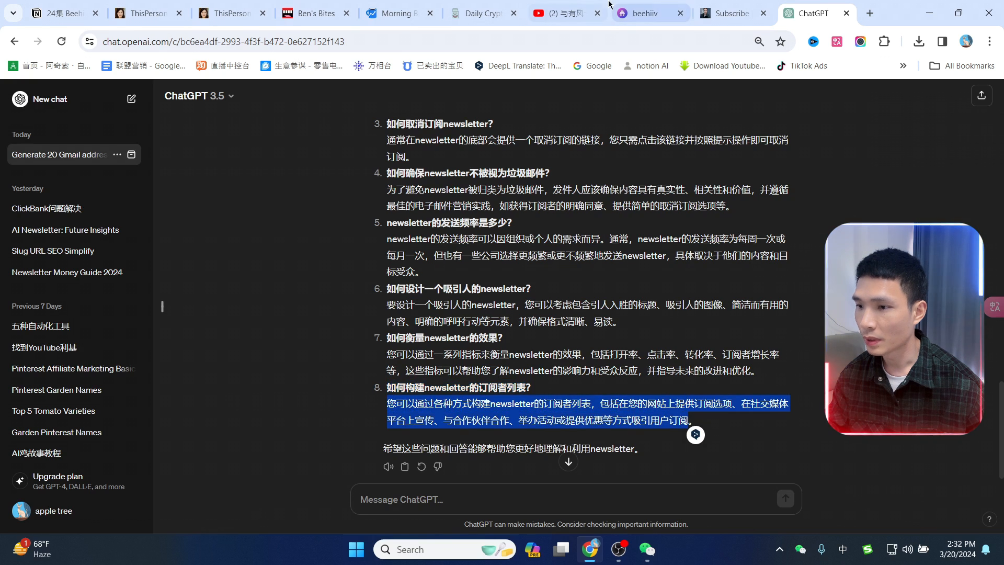
{"action": "left_click", "coordinate": [645, 13]}
{"action": "left_click", "coordinate": [390, 340]}
{"action": "key", "text": "ctrl+v"}
{"action": "left_click", "coordinate": [619, 402]}
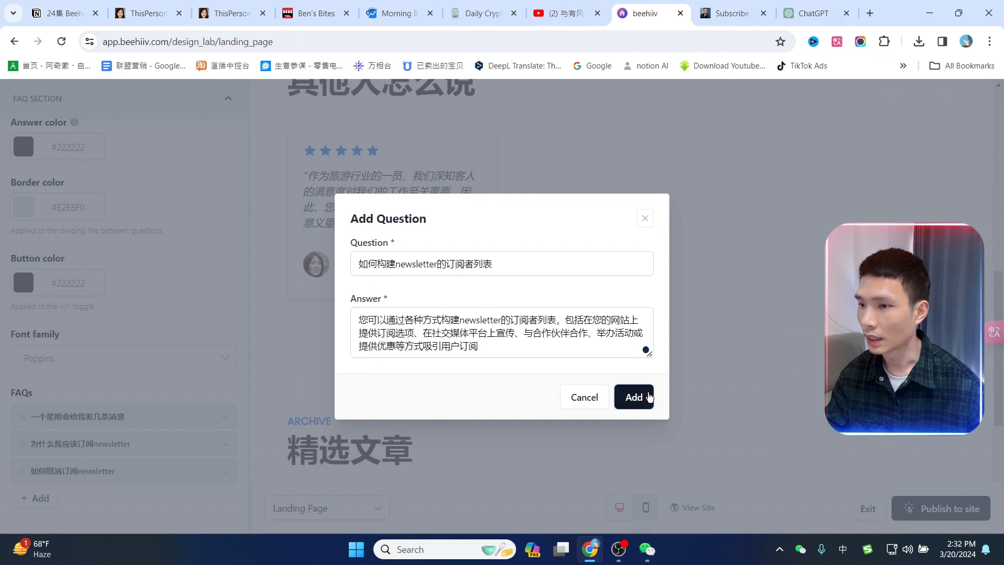
{"action": "left_click", "coordinate": [948, 517]}
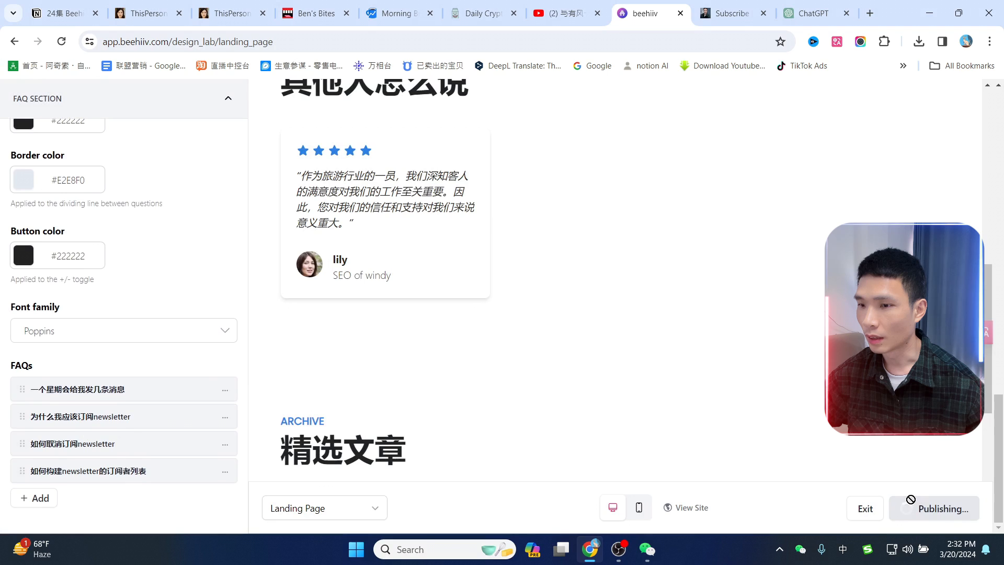
Check the updated FAQ on the live subscribe page, expanding the answers to 为什么我应该订阅newsletter and 如何取消订阅newsletter.
{"action": "left_click", "coordinate": [732, 13]}
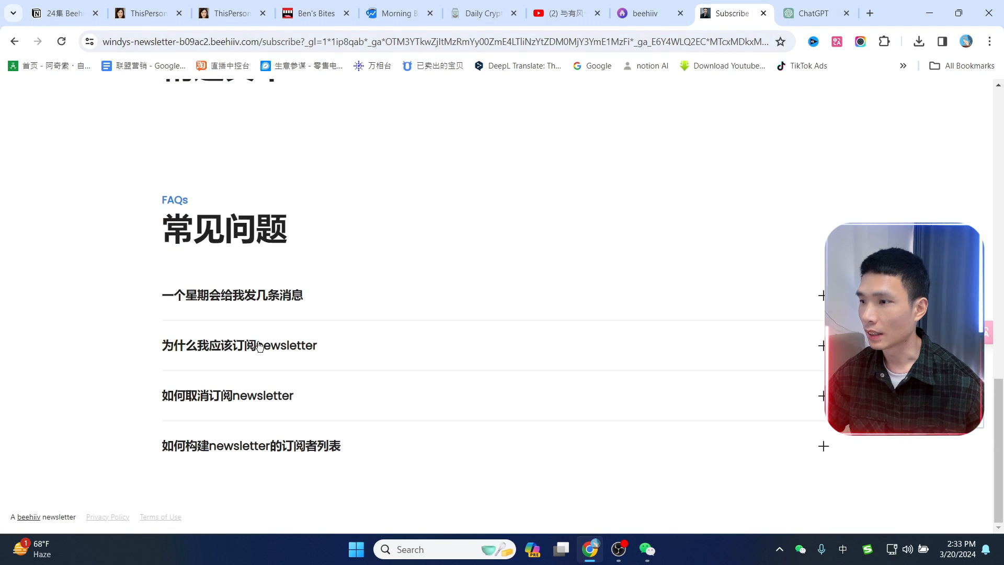
{"action": "left_click", "coordinate": [259, 345]}
{"action": "left_click", "coordinate": [264, 398]}
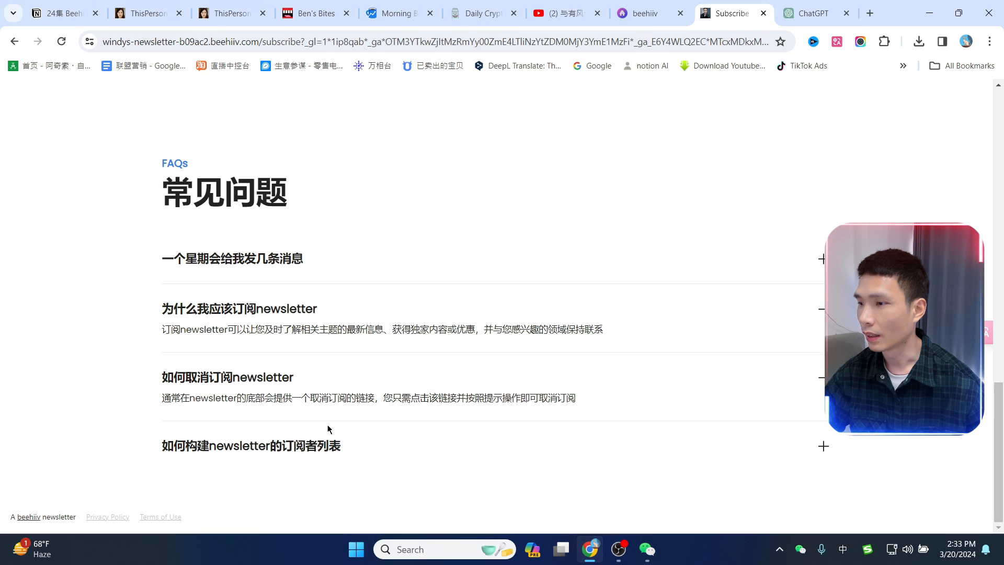
Expand the answer to 如何构建newsletter的订阅者列表 on the live subscribe page and review the whole page from header to FAQ.
{"action": "left_click", "coordinate": [322, 446]}
{"action": "scroll", "coordinate": [474, 361], "scroll_direction": "up", "scroll_amount": 15}
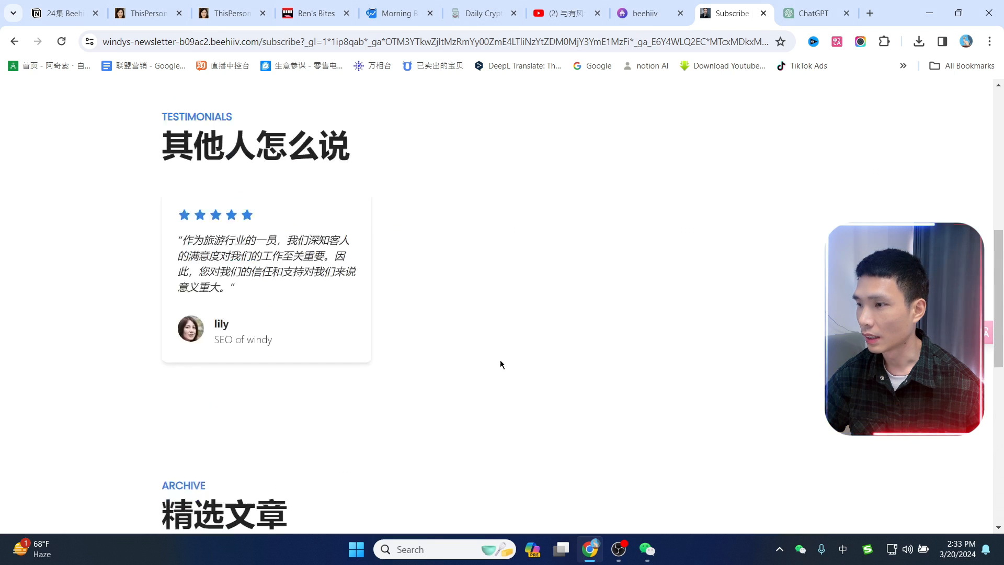
{"action": "scroll", "coordinate": [624, 347], "scroll_direction": "up", "scroll_amount": 3}
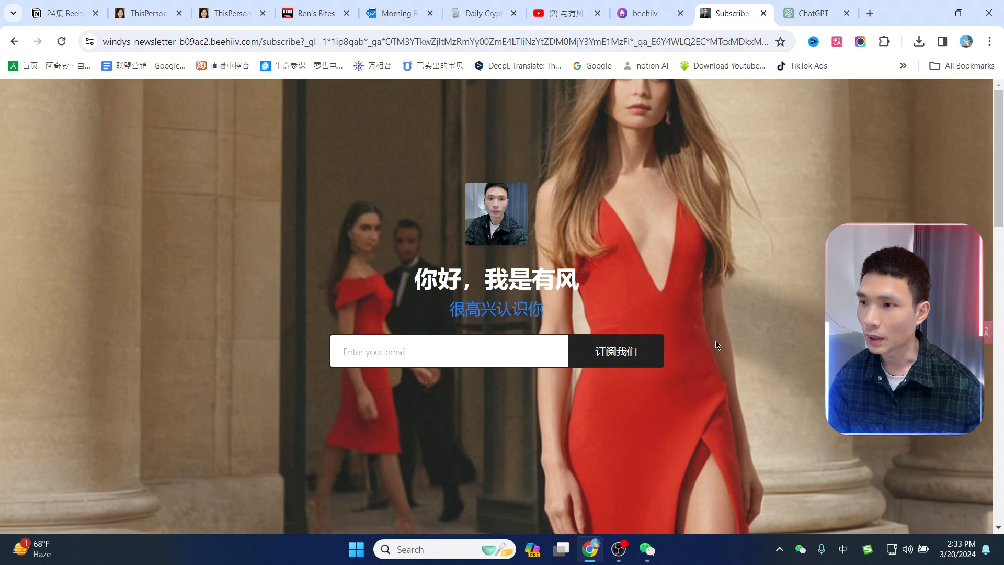
{"action": "scroll", "coordinate": [442, 365], "scroll_direction": "down", "scroll_amount": 20}
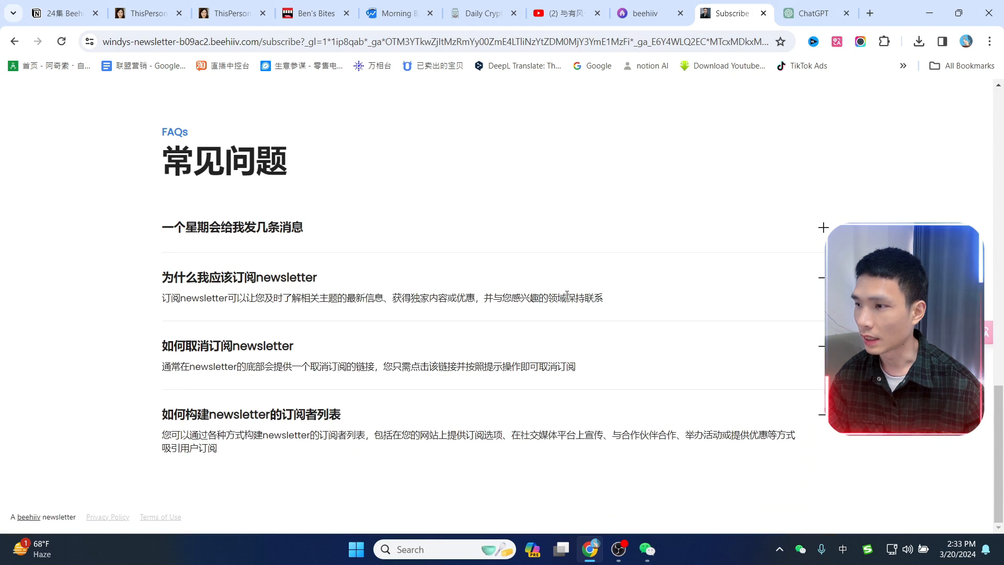
{"action": "scroll", "coordinate": [567, 295], "scroll_direction": "up", "scroll_amount": 5}
{"action": "scroll", "coordinate": [497, 306], "scroll_direction": "up", "scroll_amount": 15}
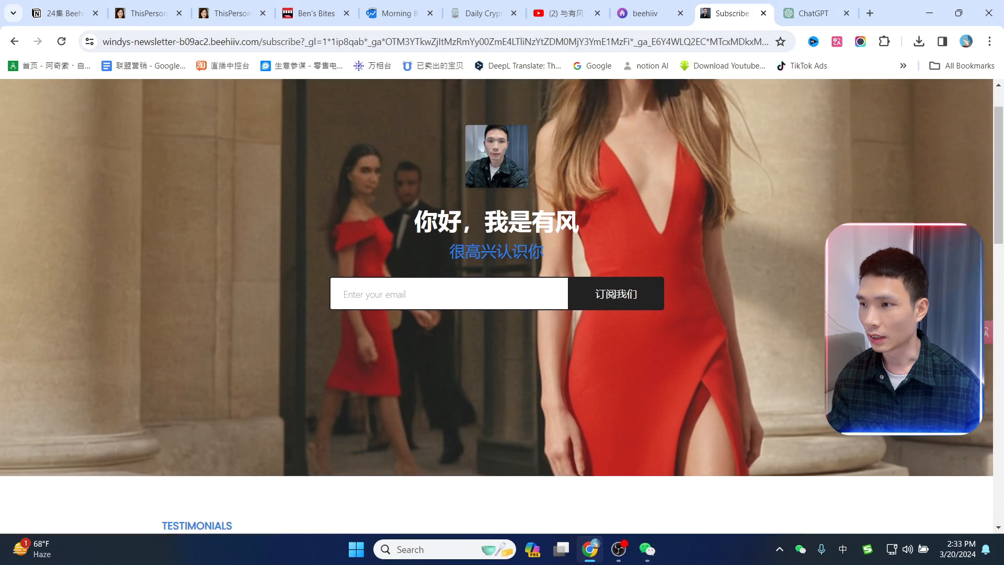
{"action": "scroll", "coordinate": [342, 229], "scroll_direction": "down", "scroll_amount": 20}
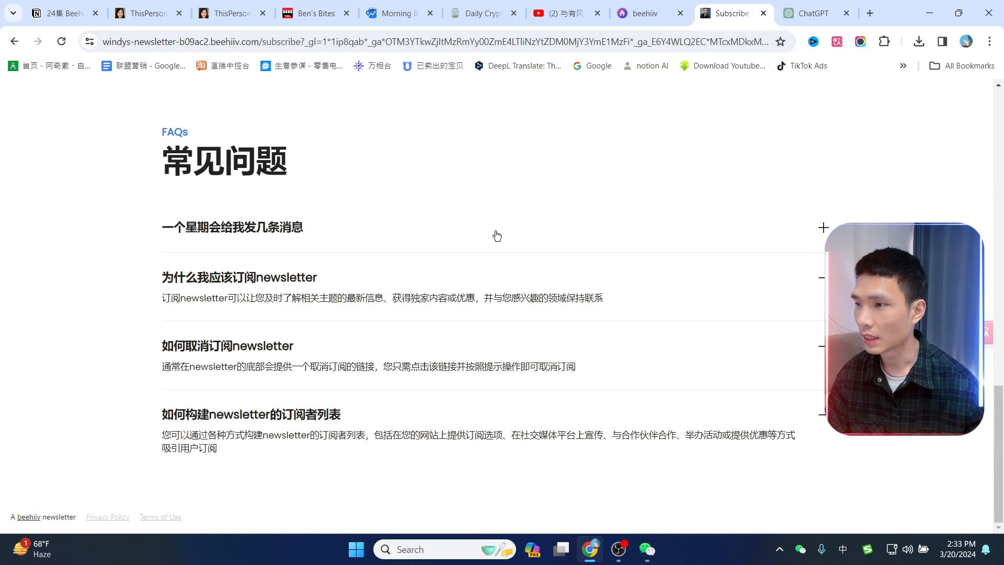
{"action": "scroll", "coordinate": [497, 236], "scroll_direction": "up", "scroll_amount": 20}
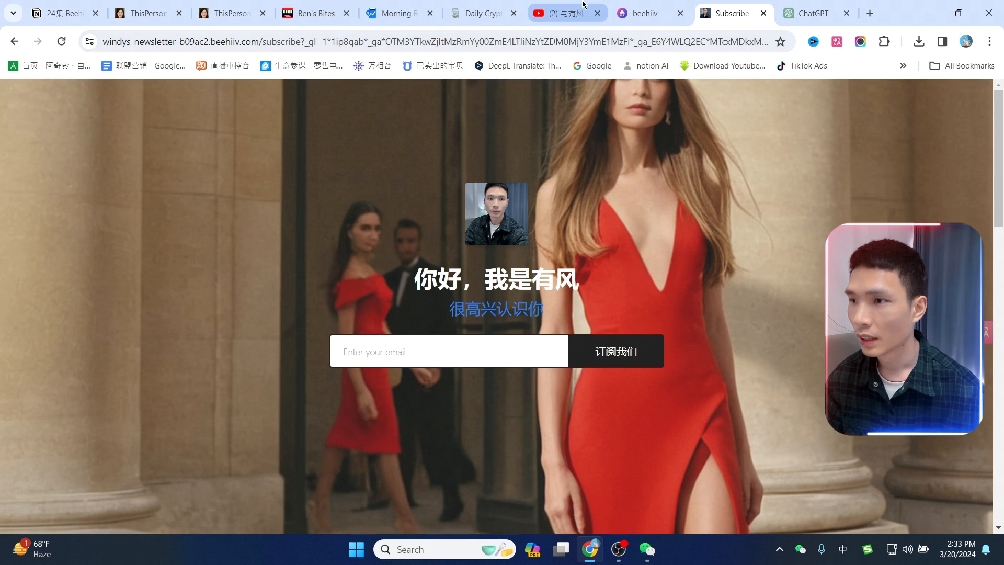
Exit the landing page editor, return to the beehiiv dashboard and start writing a new post.
{"action": "left_click", "coordinate": [646, 13]}
{"action": "scroll", "coordinate": [593, 279], "scroll_direction": "up", "scroll_amount": 10}
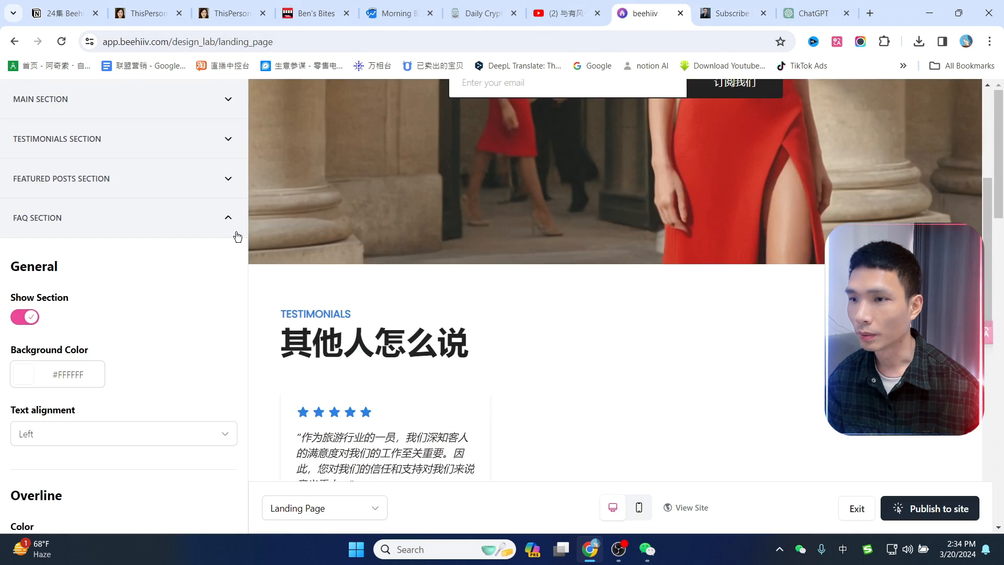
{"action": "left_click", "coordinate": [858, 510]}
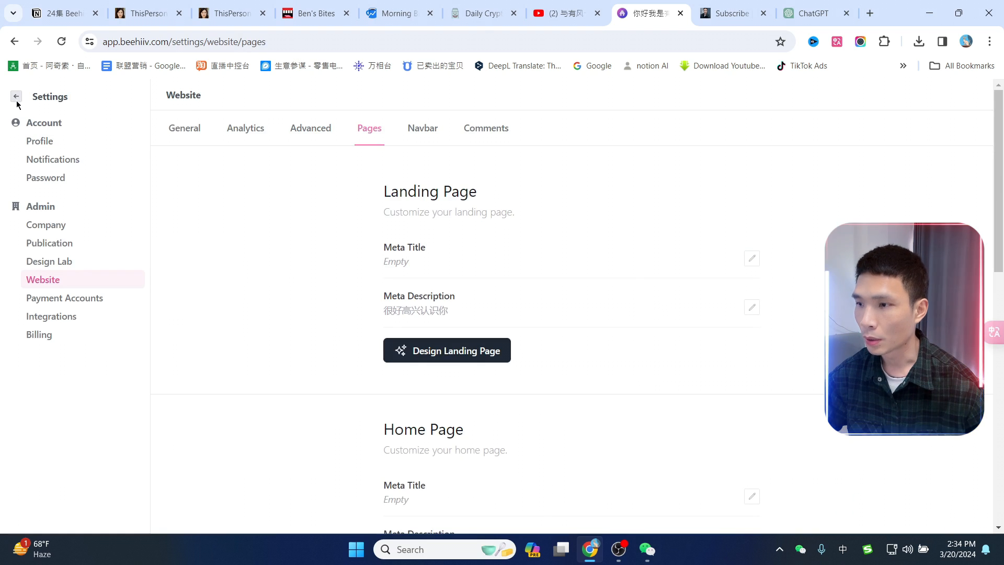
{"action": "left_click", "coordinate": [16, 98]}
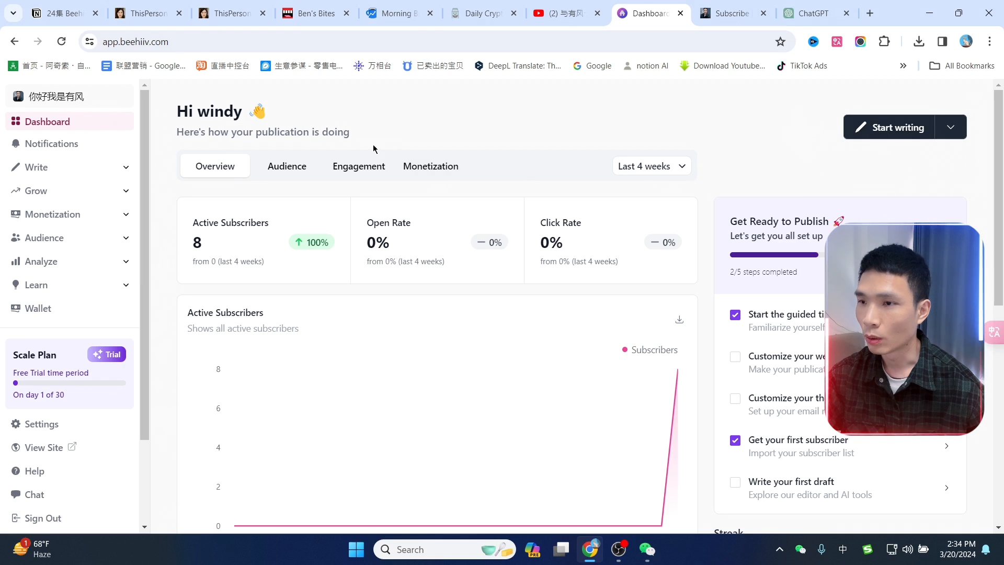
{"action": "left_click", "coordinate": [883, 135]}
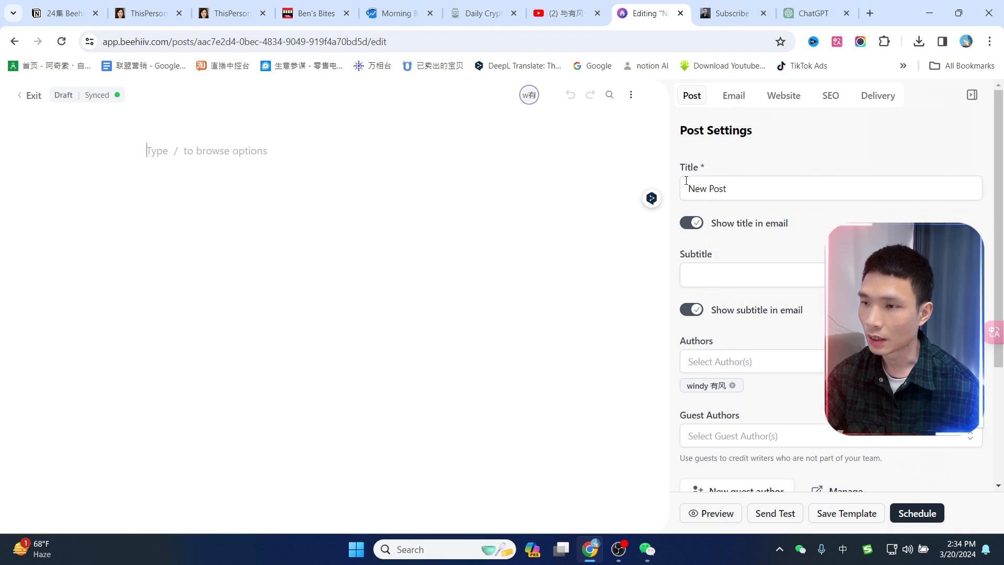
Set the post's title to 关于AI的未来 and its subtitle to AI的未来.
{"action": "left_click", "coordinate": [740, 185]}
{"action": "type", "text": "关于"}
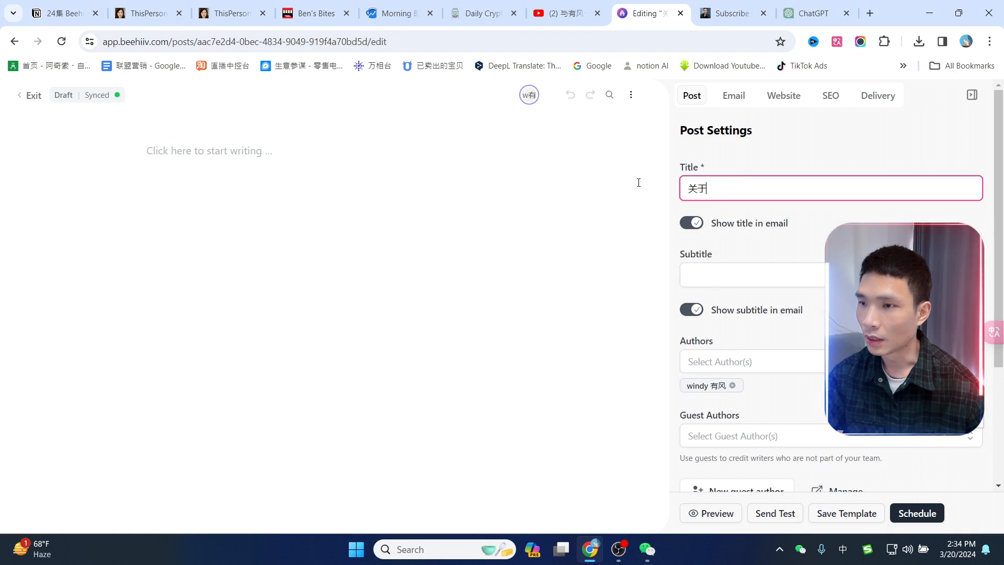
{"action": "type", "text": "AI的未来"}
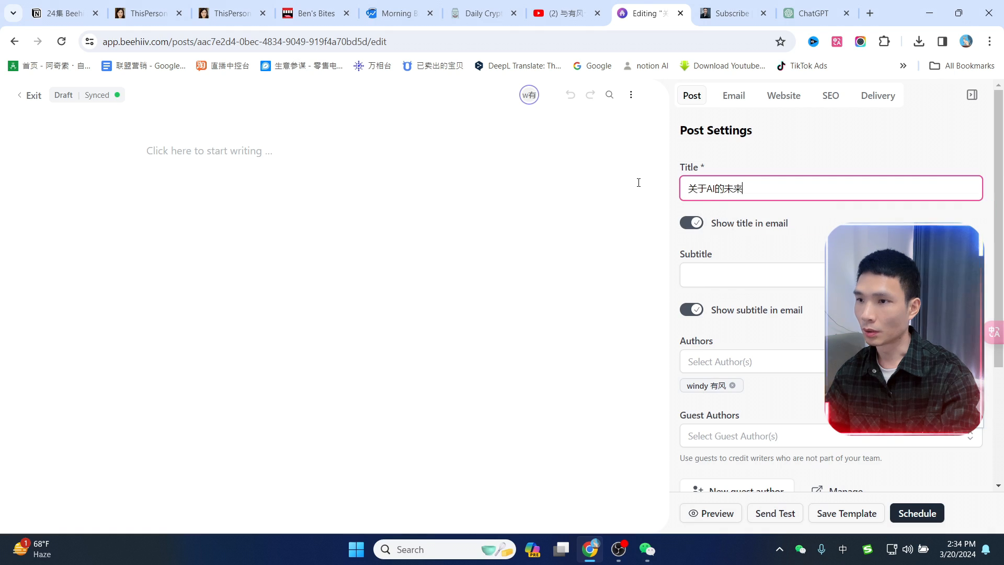
{"action": "left_click", "coordinate": [744, 275]}
{"action": "type", "text": "AI"}
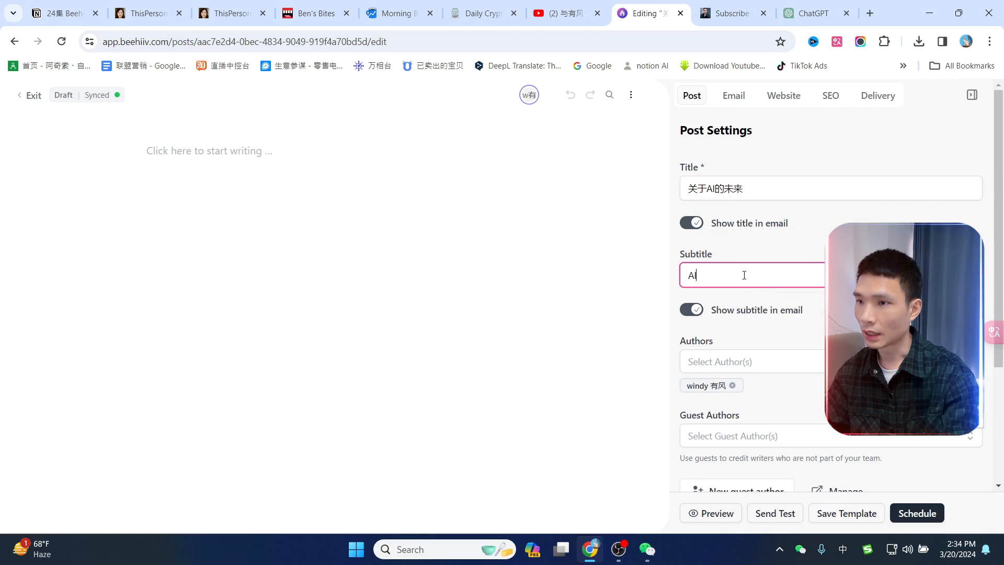
{"action": "type", "text": "的未来"}
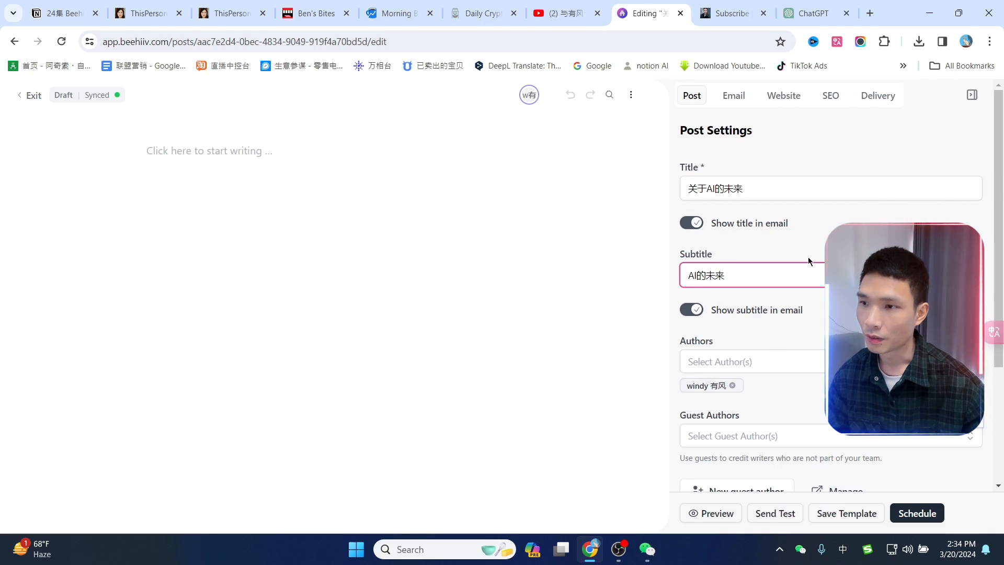
{"action": "left_click", "coordinate": [808, 256]}
Check which authors can be selected for the post, keeping the publication owner as author.
{"action": "scroll", "coordinate": [785, 297], "scroll_direction": "down", "scroll_amount": 1}
{"action": "left_click", "coordinate": [786, 296]}
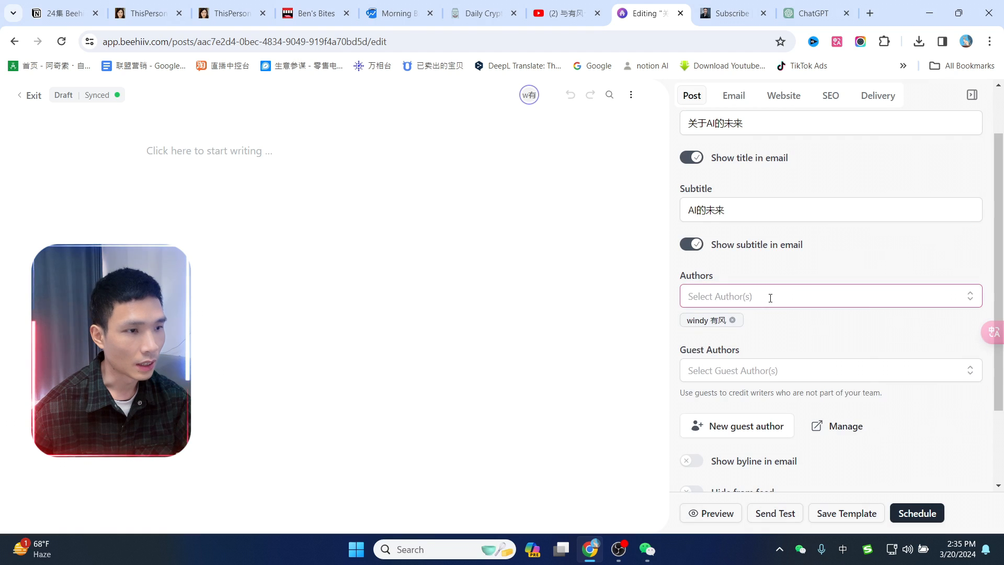
{"action": "left_click", "coordinate": [772, 298]}
{"action": "left_click", "coordinate": [713, 328]}
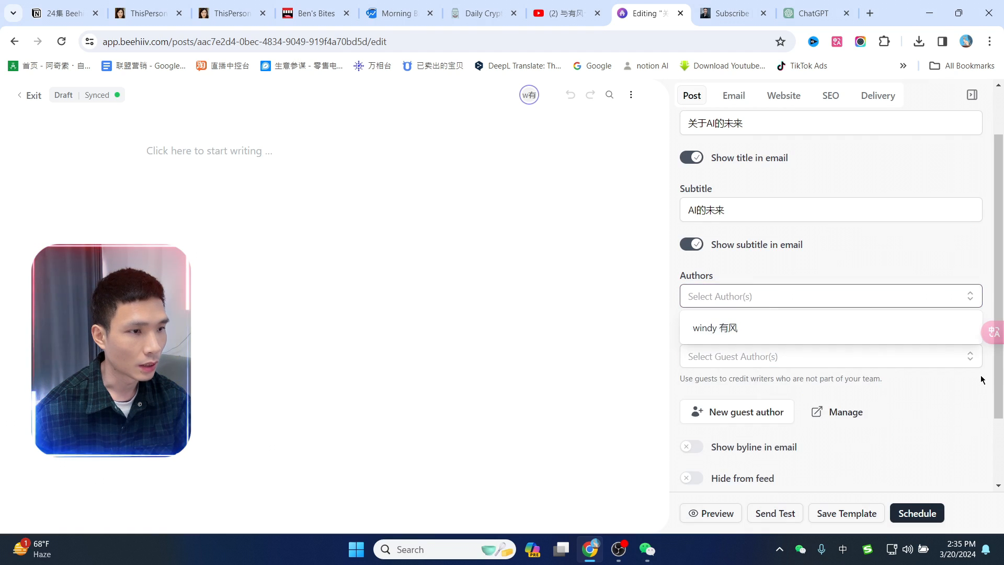
{"action": "left_click", "coordinate": [710, 327]}
{"action": "left_click", "coordinate": [897, 262]}
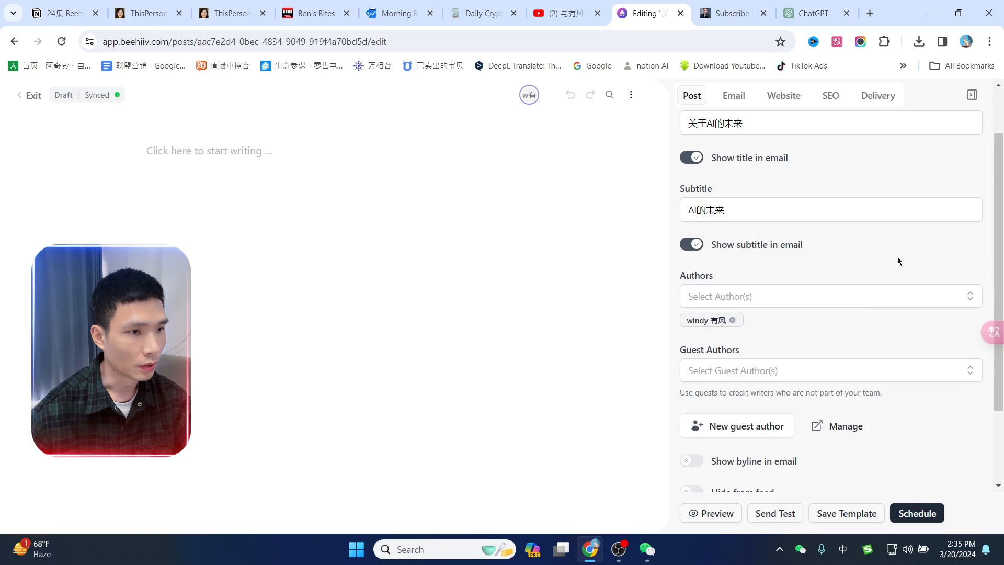
Look through the guest author options, including the new guest form, and the remaining post settings without adding a guest.
{"action": "scroll", "coordinate": [860, 314], "scroll_direction": "down", "scroll_amount": 1}
{"action": "scroll", "coordinate": [859, 314], "scroll_direction": "down", "scroll_amount": 1}
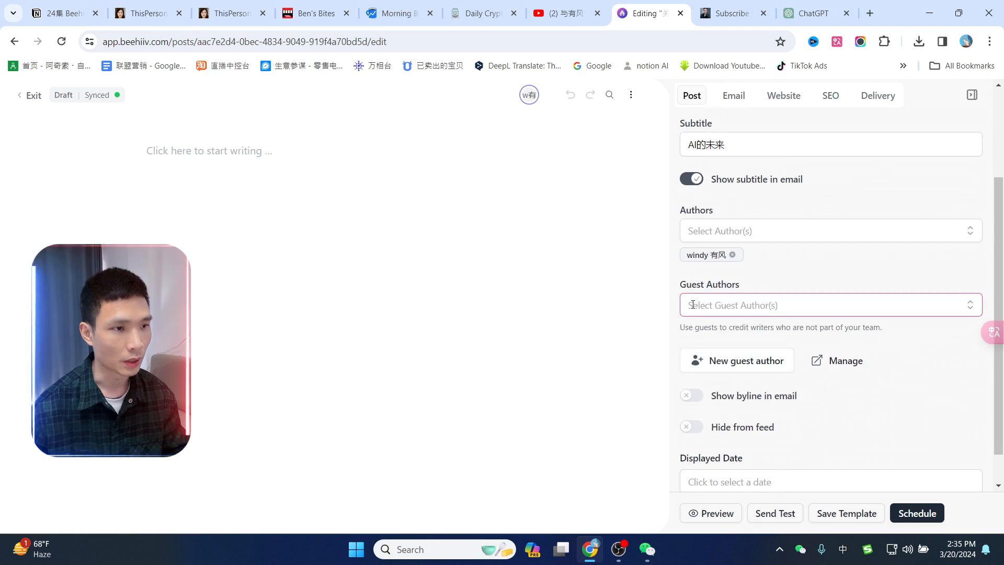
{"action": "left_click", "coordinate": [710, 309]}
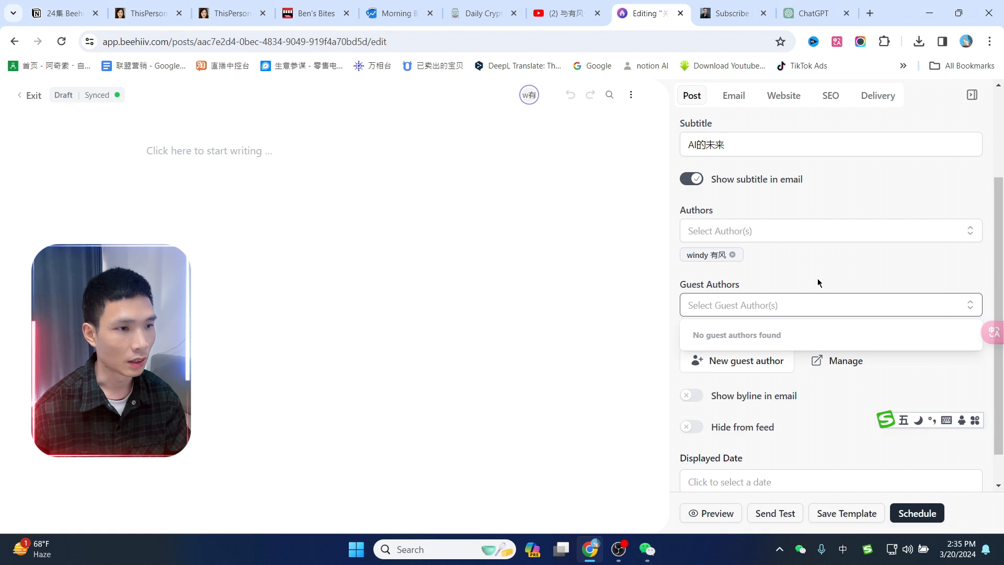
{"action": "left_click", "coordinate": [761, 361]}
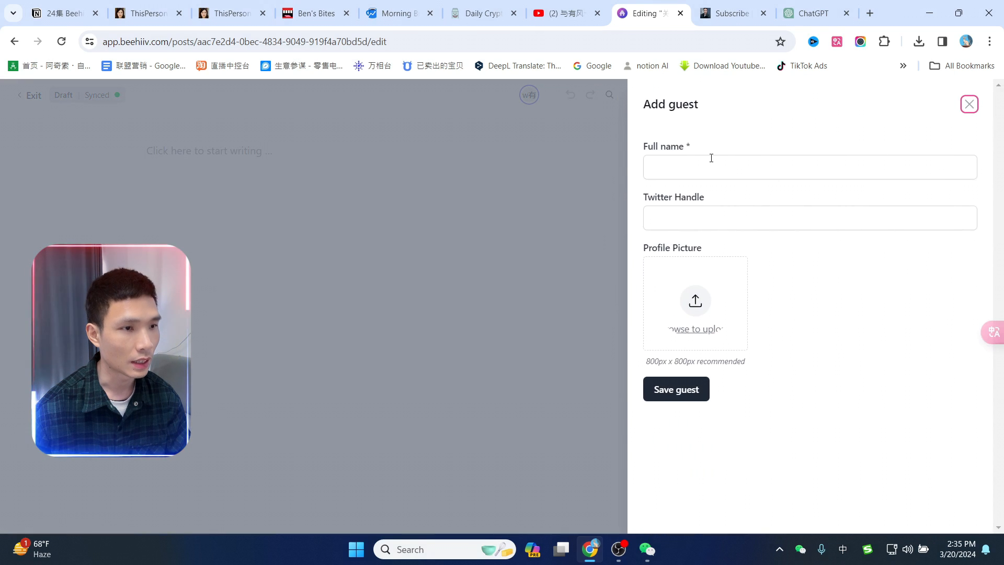
{"action": "left_click", "coordinate": [968, 104]}
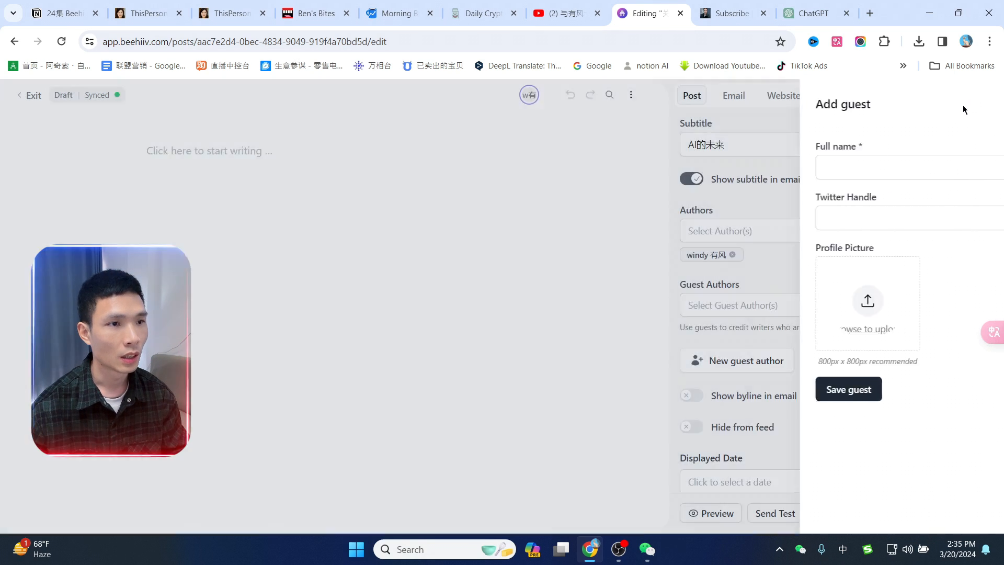
{"action": "scroll", "coordinate": [758, 418], "scroll_direction": "down", "scroll_amount": 1}
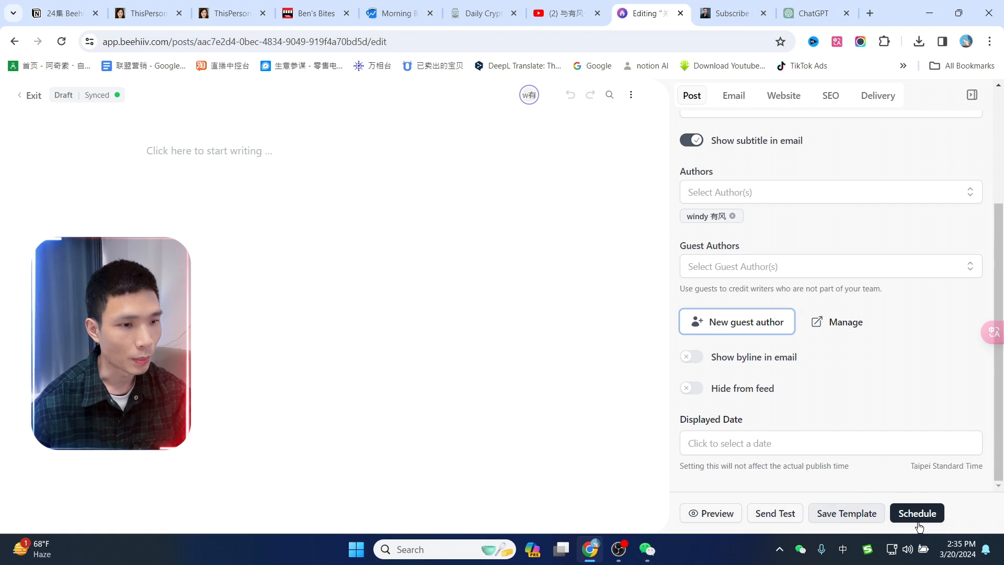
{"action": "scroll", "coordinate": [792, 276], "scroll_direction": "up", "scroll_amount": 4}
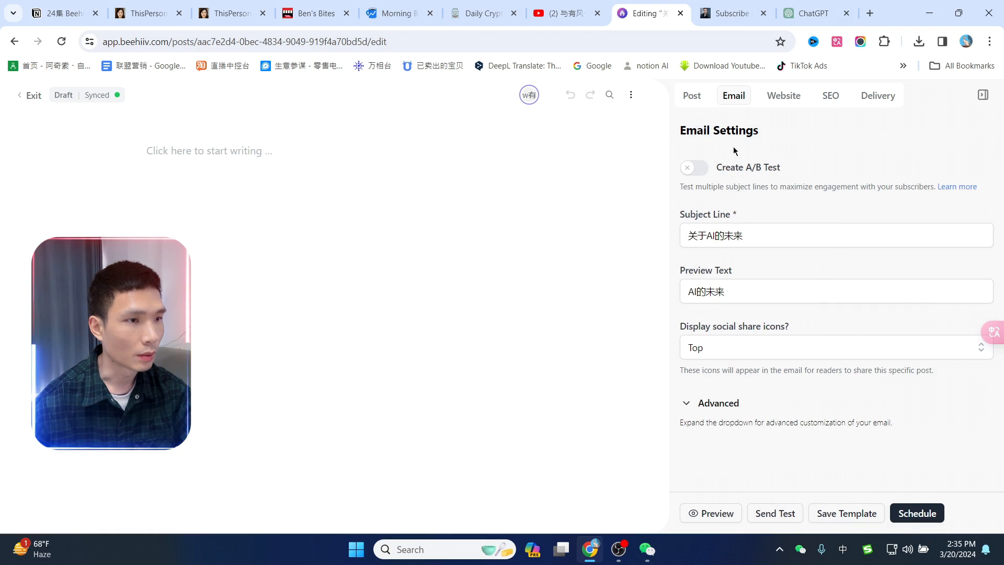
Turn on the email's A/B test, add AI的未来 as subject line B and add an empty subject line C.
{"action": "left_click", "coordinate": [697, 168]}
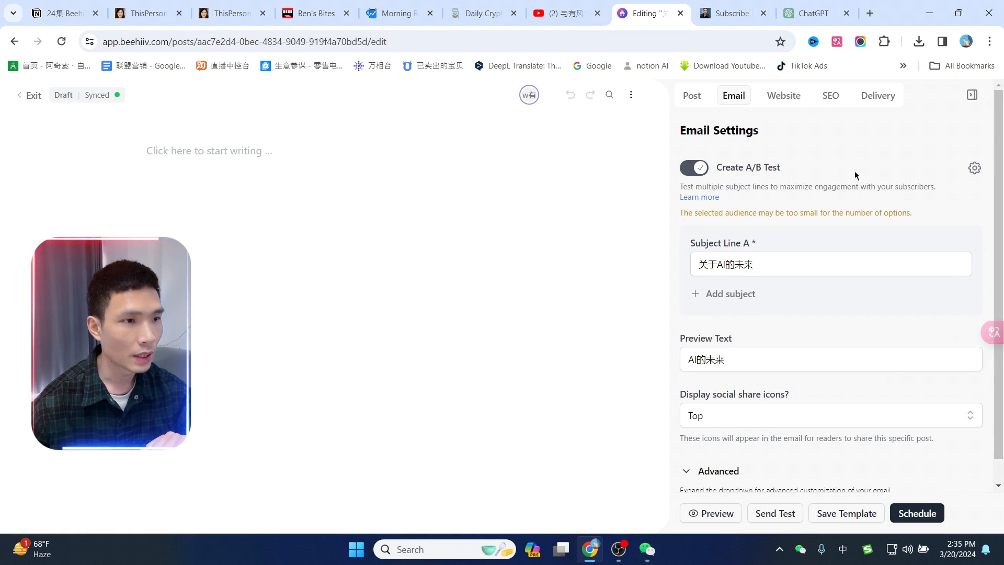
{"action": "mouse_move", "coordinate": [700, 266]}
{"action": "left_mouse_down"}
{"action": "mouse_move", "coordinate": [749, 264]}
{"action": "mouse_move", "coordinate": [720, 266]}
{"action": "left_mouse_up"}
{"action": "key", "text": "ctrl+c"}
{"action": "left_click", "coordinate": [736, 310]}
{"action": "left_click", "coordinate": [718, 310]}
{"action": "key", "text": "ctrl+v"}
{"action": "left_click", "coordinate": [837, 246]}
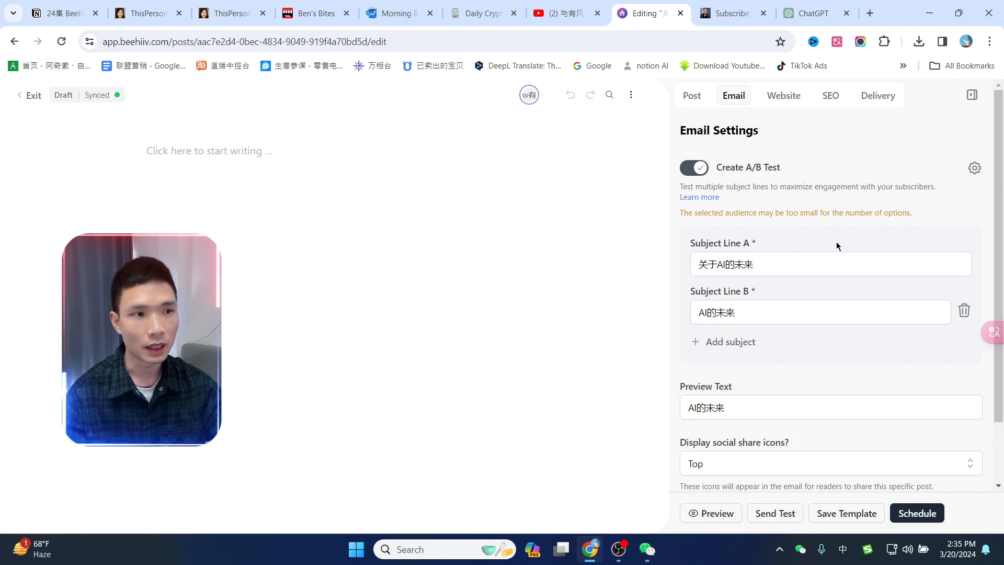
{"action": "left_click", "coordinate": [747, 345]}
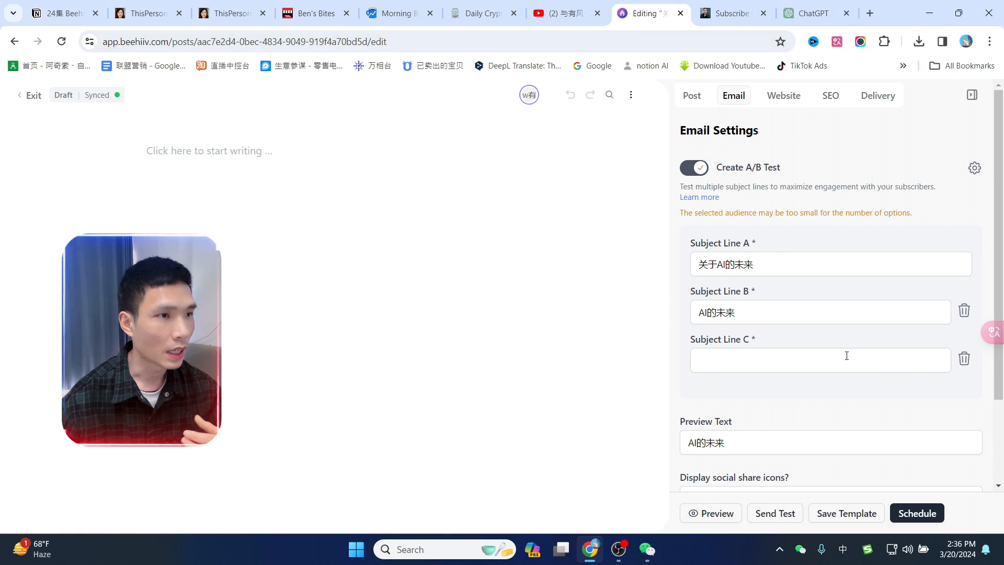
Check the display options for the email's social share icons, leaving the setting at Top.
{"action": "scroll", "coordinate": [859, 304], "scroll_direction": "down", "scroll_amount": 2}
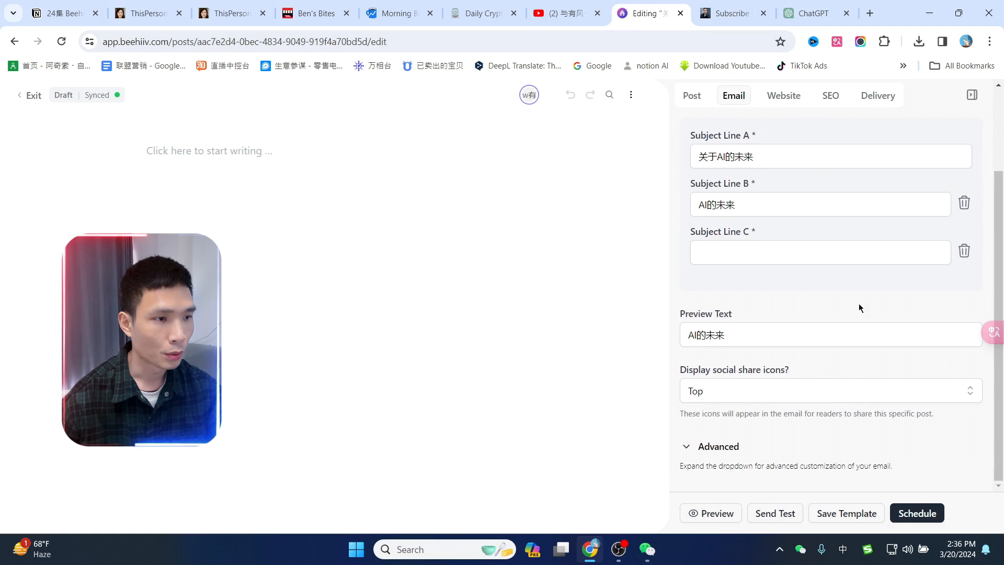
{"action": "left_click", "coordinate": [736, 393]}
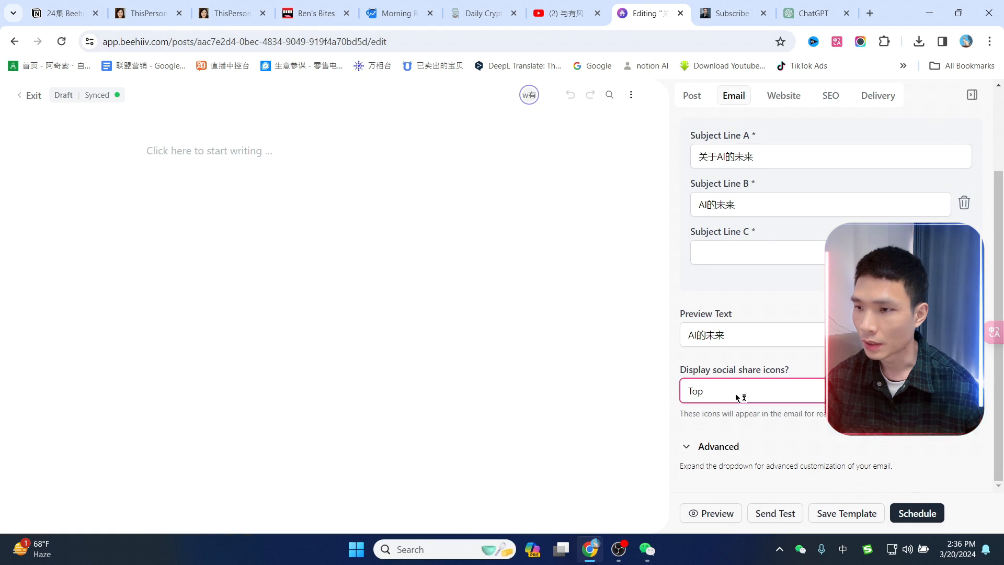
{"action": "left_click", "coordinate": [802, 344]}
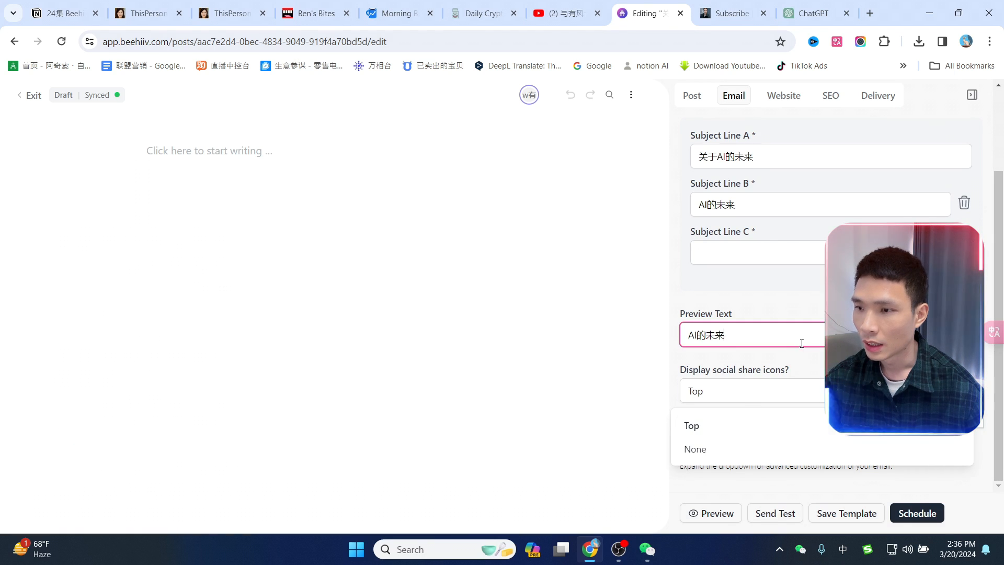
{"action": "left_click", "coordinate": [819, 363]}
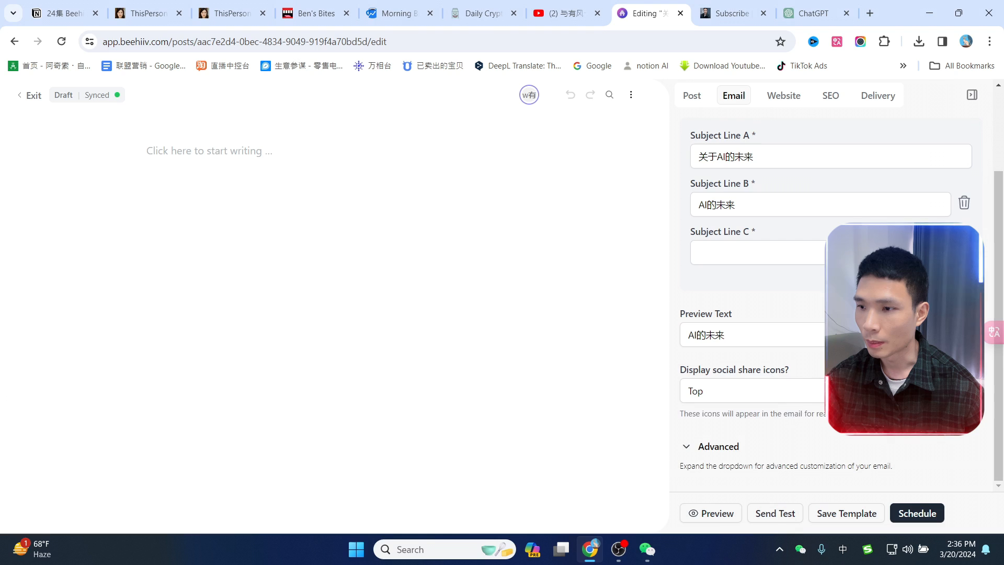
In the post's website settings, replace the slug with the author's first name in lowercase and check the resulting post path.
{"action": "scroll", "coordinate": [798, 234], "scroll_direction": "up", "scroll_amount": 2}
{"action": "left_click", "coordinate": [784, 95]}
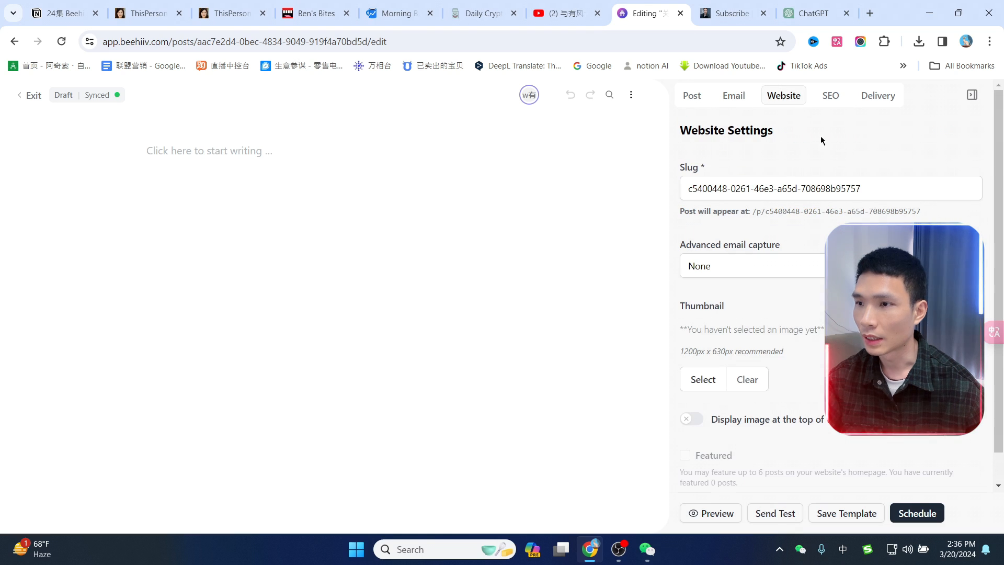
{"action": "left_click_drag", "start_coordinate": [905, 185], "coordinate": [685, 186]}
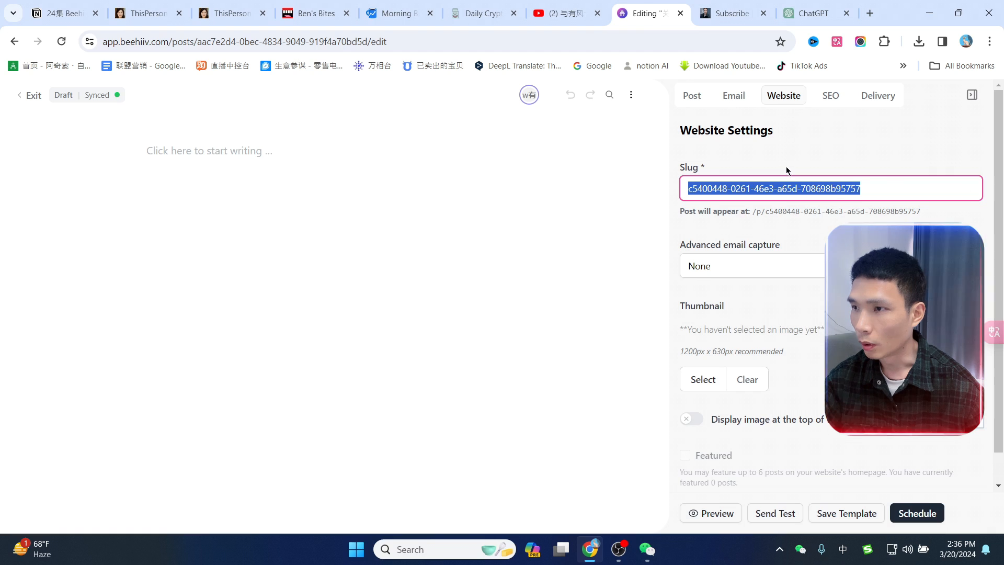
{"action": "left_click", "coordinate": [253, 41]}
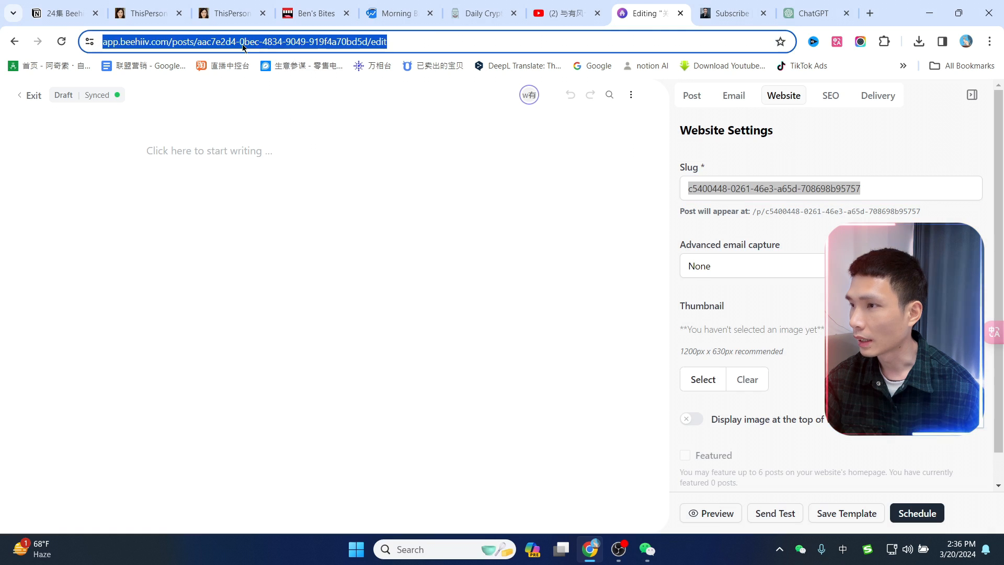
{"action": "left_click", "coordinate": [272, 42]}
{"action": "left_click_drag", "start_coordinate": [251, 41], "coordinate": [475, 46]}
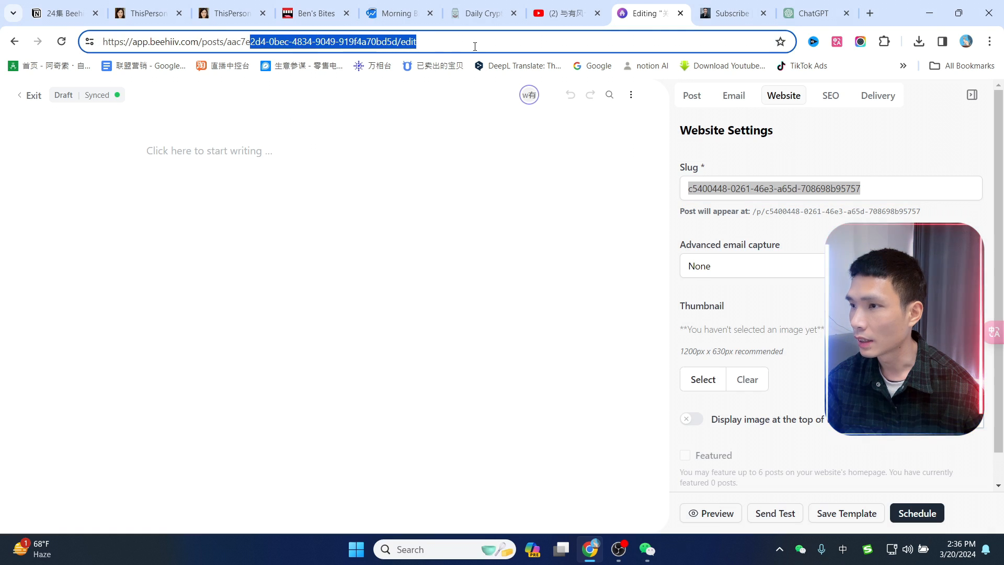
{"action": "left_click", "coordinate": [739, 189]}
{"action": "left_click_drag", "start_coordinate": [862, 189], "coordinate": [555, 174]}
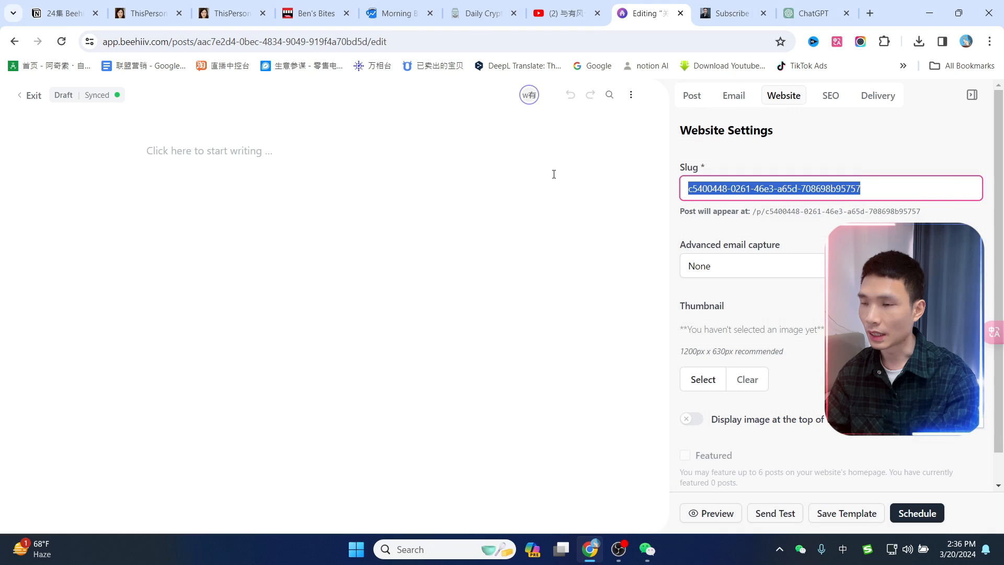
{"action": "type", "text": "windy"}
{"action": "left_click_drag", "start_coordinate": [788, 212], "coordinate": [752, 210]}
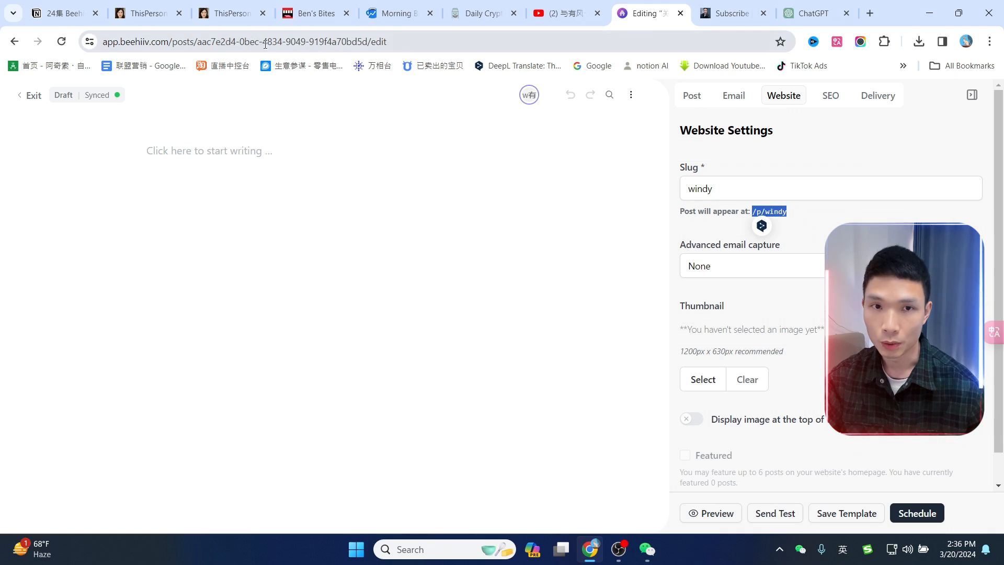
{"action": "left_click", "coordinate": [814, 218]}
Examine the website thumbnail options, including the asset library and file upload, without choosing an image.
{"action": "scroll", "coordinate": [705, 322], "scroll_direction": "down", "scroll_amount": 2}
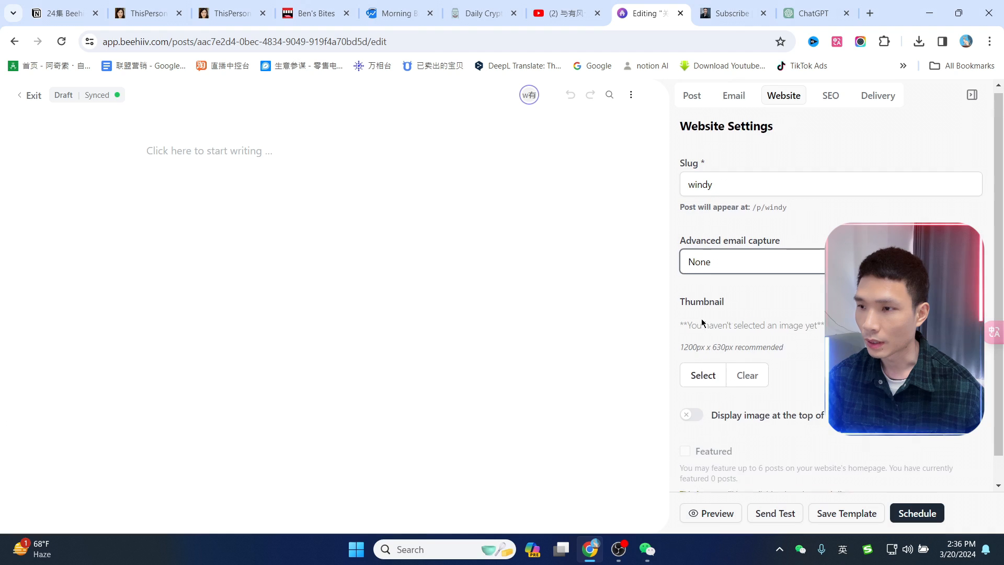
{"action": "double_click", "coordinate": [704, 273]}
{"action": "scroll", "coordinate": [732, 272], "scroll_direction": "up", "scroll_amount": 2}
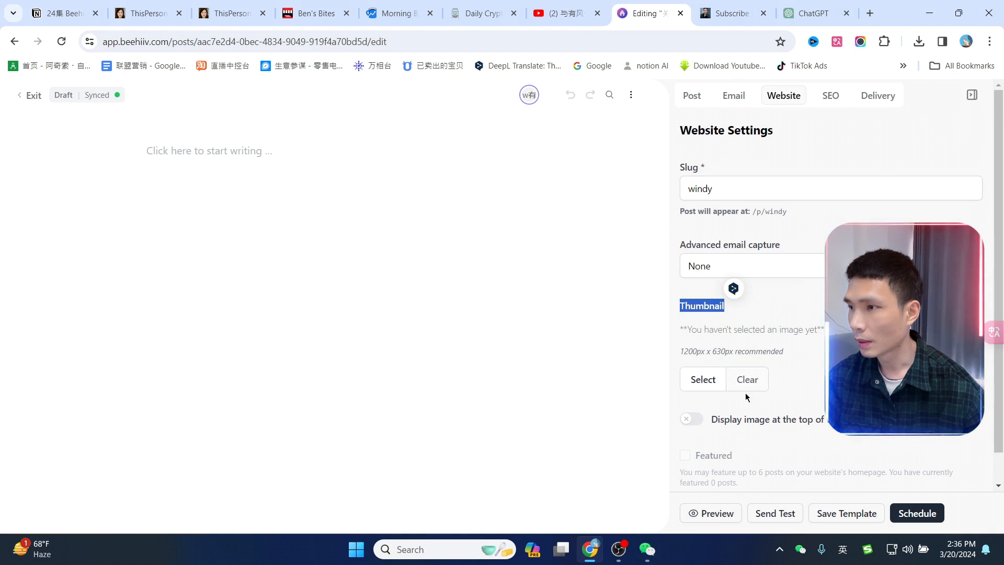
{"action": "left_click", "coordinate": [704, 380]}
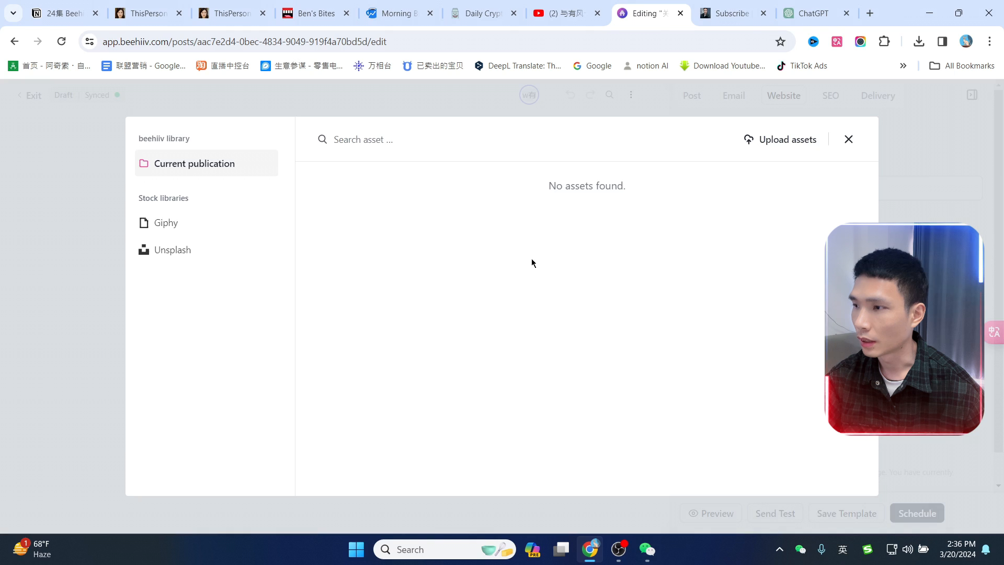
{"action": "left_click", "coordinate": [785, 139]}
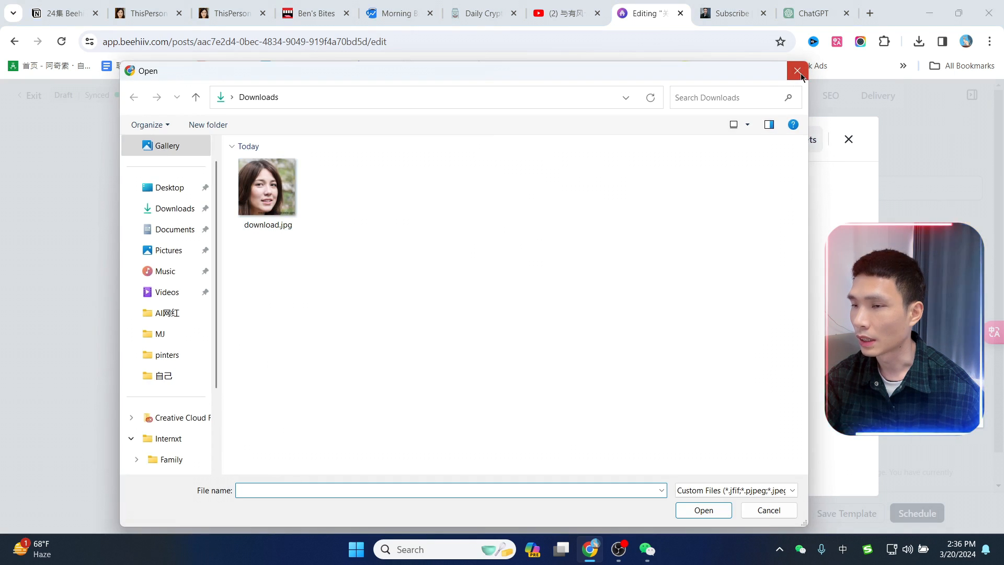
{"action": "left_click", "coordinate": [797, 70]}
{"action": "left_click", "coordinate": [849, 139]}
Examine the post's SEO title, description and search result preview, leaving the fields unchanged.
{"action": "left_click", "coordinate": [831, 96]}
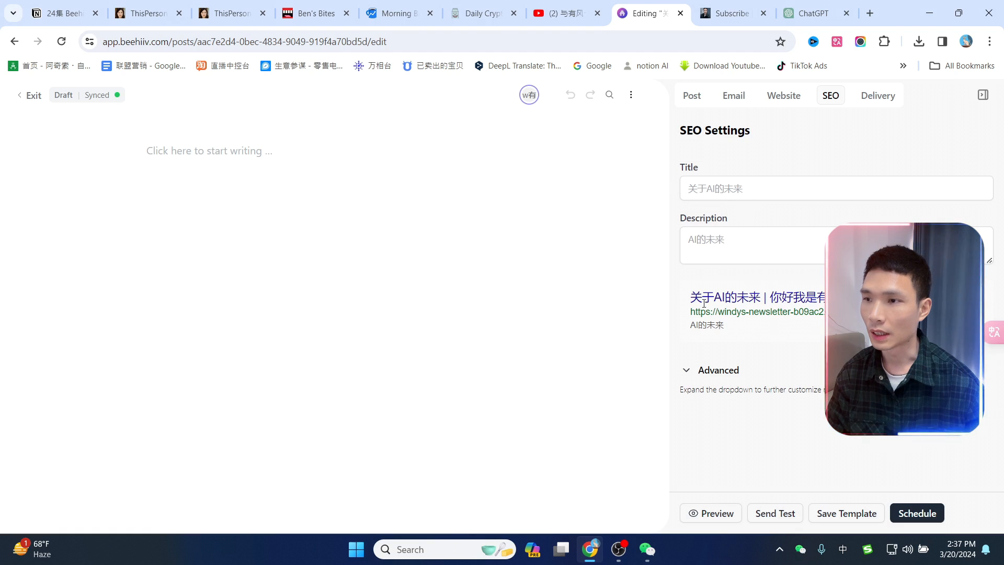
{"action": "left_click_drag", "start_coordinate": [687, 298], "coordinate": [831, 298]}
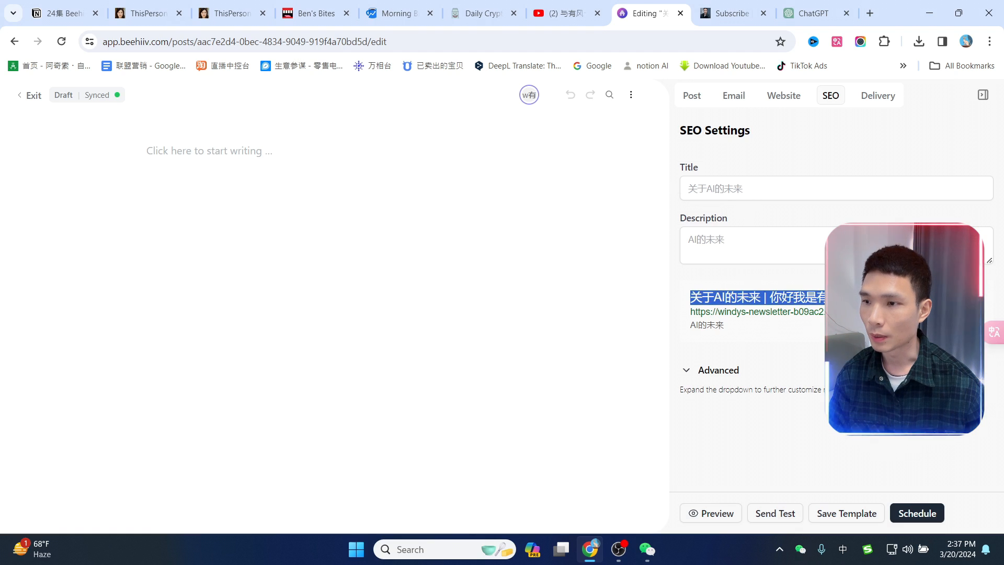
{"action": "left_click", "coordinate": [738, 252]}
{"action": "left_click", "coordinate": [767, 194]}
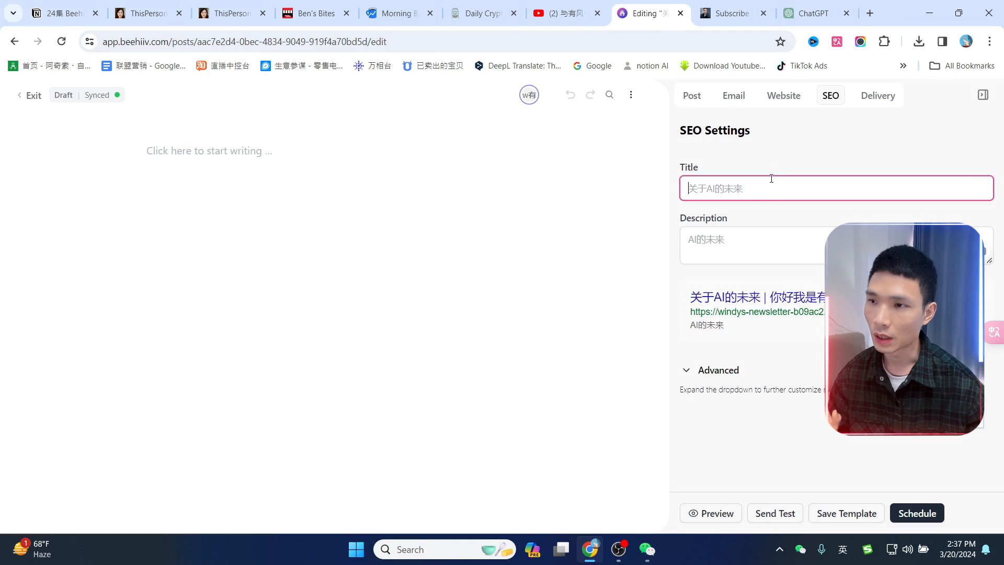
Switch to ChatGPT and start a new chat.
{"action": "left_click", "coordinate": [813, 13]}
{"action": "scroll", "coordinate": [575, 367], "scroll_direction": "up", "scroll_amount": 3}
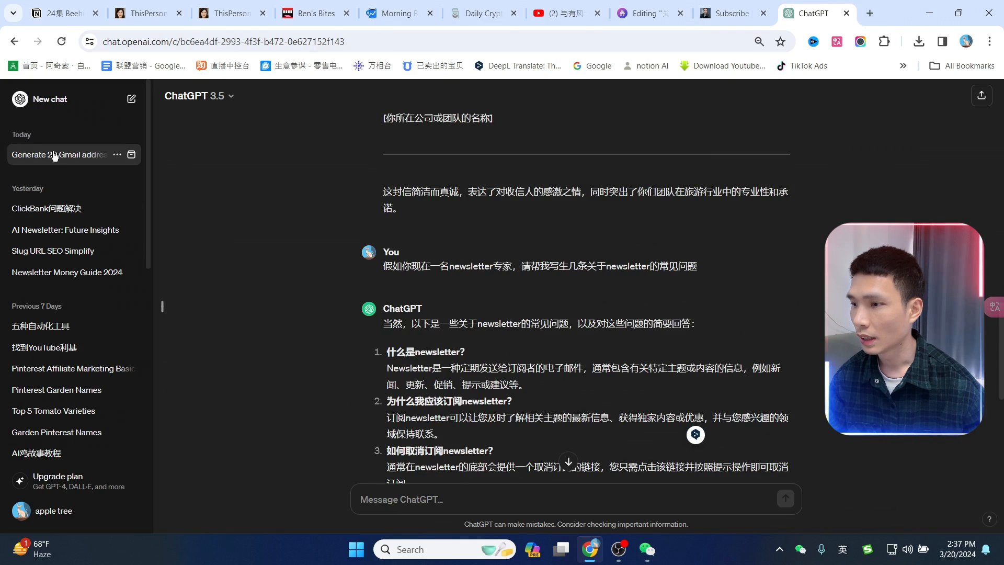
{"action": "left_click", "coordinate": [49, 99]}
Return to the beehiiv post and examine its delivery recipients, opening the included and excluded segment selectors without choosing a segment.
{"action": "left_click", "coordinate": [648, 14]}
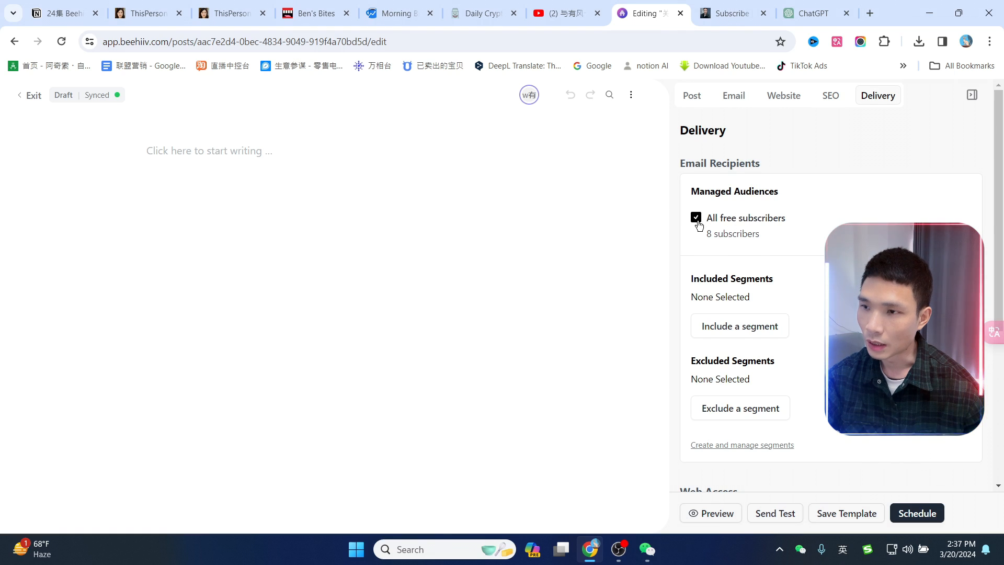
{"action": "left_click", "coordinate": [177, 153]}
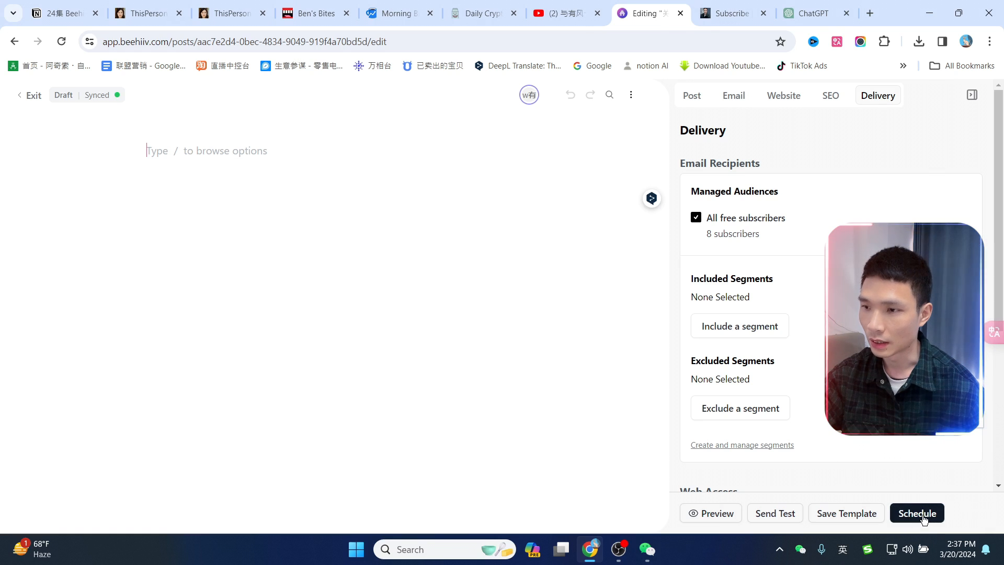
{"action": "scroll", "coordinate": [794, 278], "scroll_direction": "down", "scroll_amount": 1}
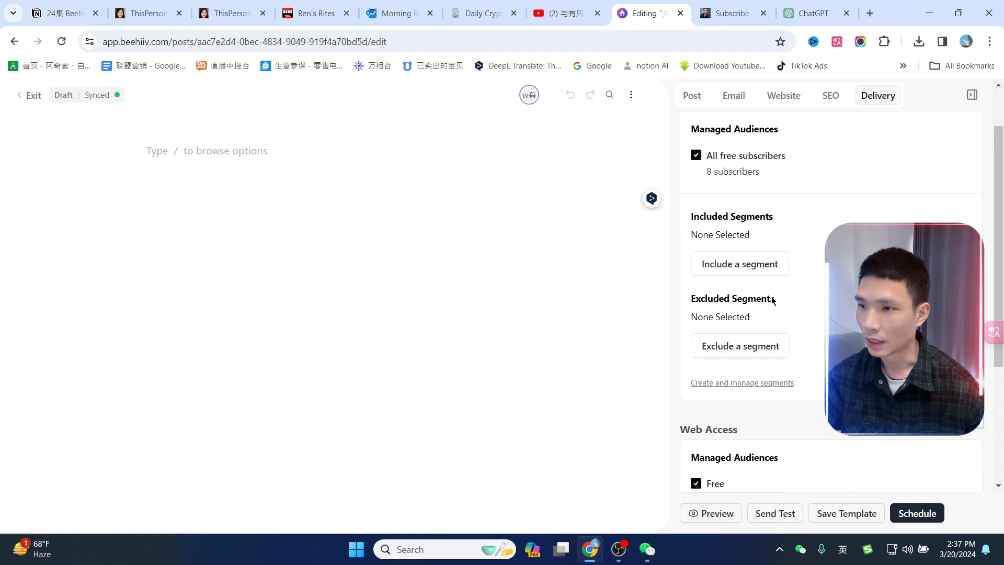
{"action": "left_click", "coordinate": [735, 261]}
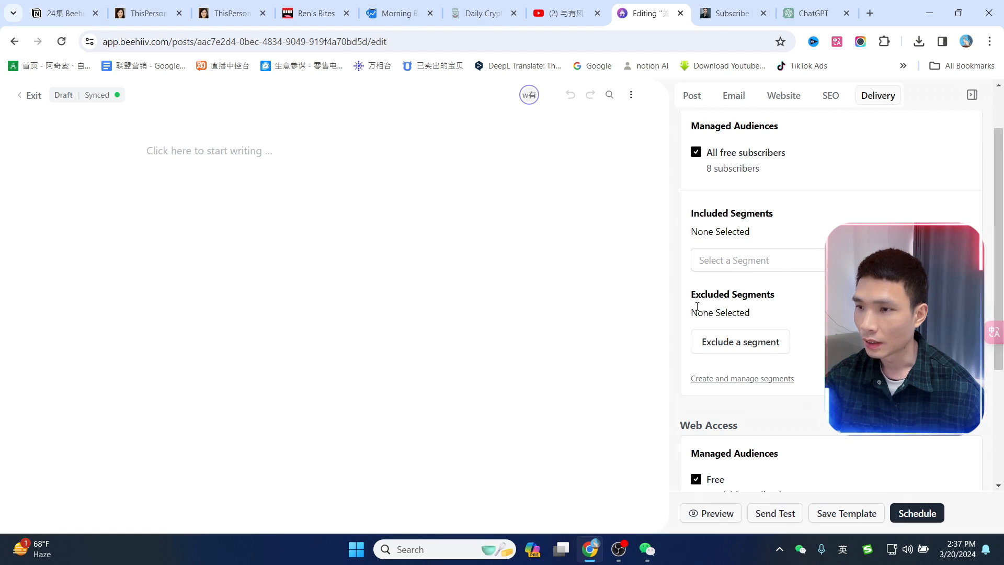
{"action": "left_click", "coordinate": [755, 345]}
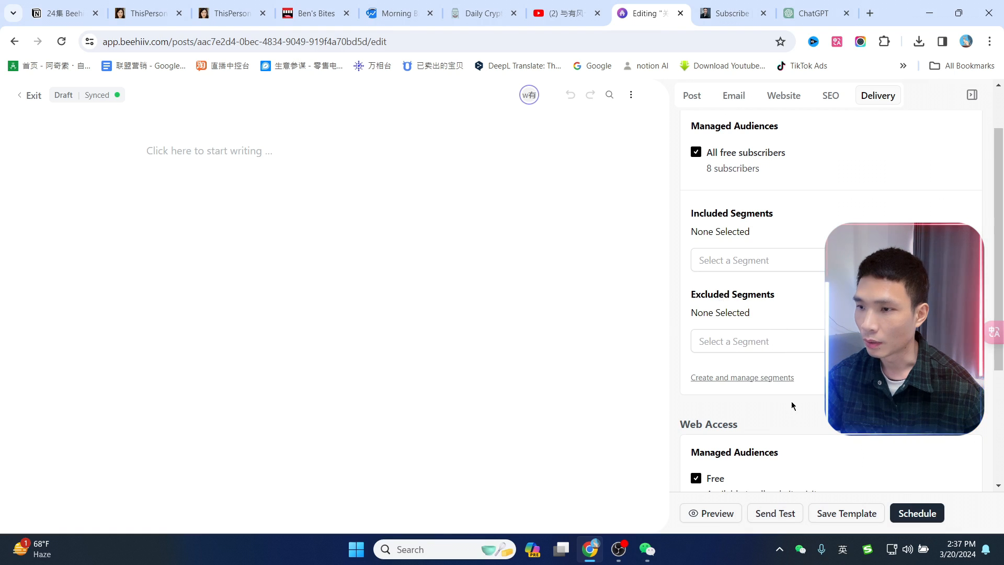
Open the new segment form and look over its name, description and static, dynamic and manual segment types without creating one.
{"action": "left_click", "coordinate": [748, 379]}
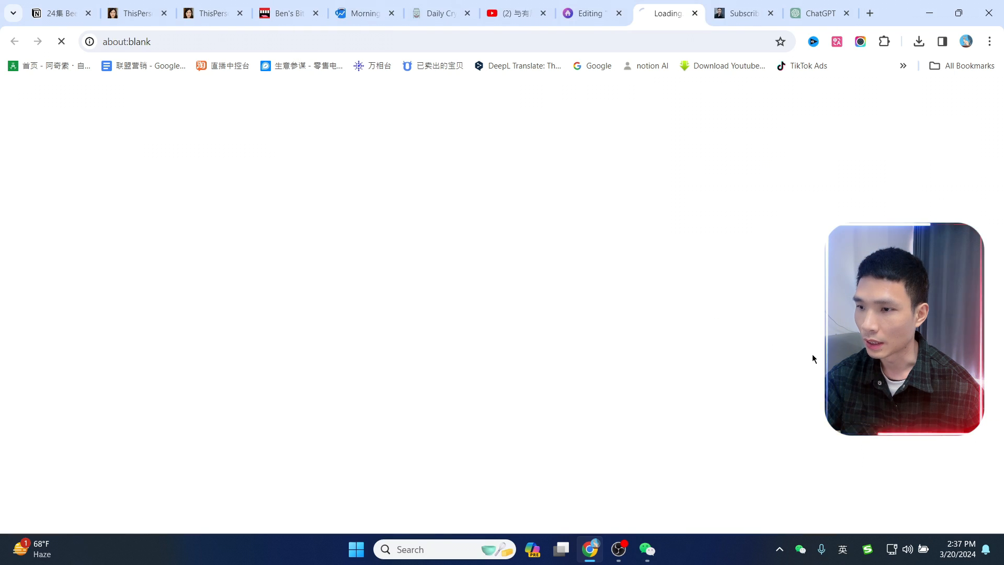
{"action": "left_click", "coordinate": [608, 6]}
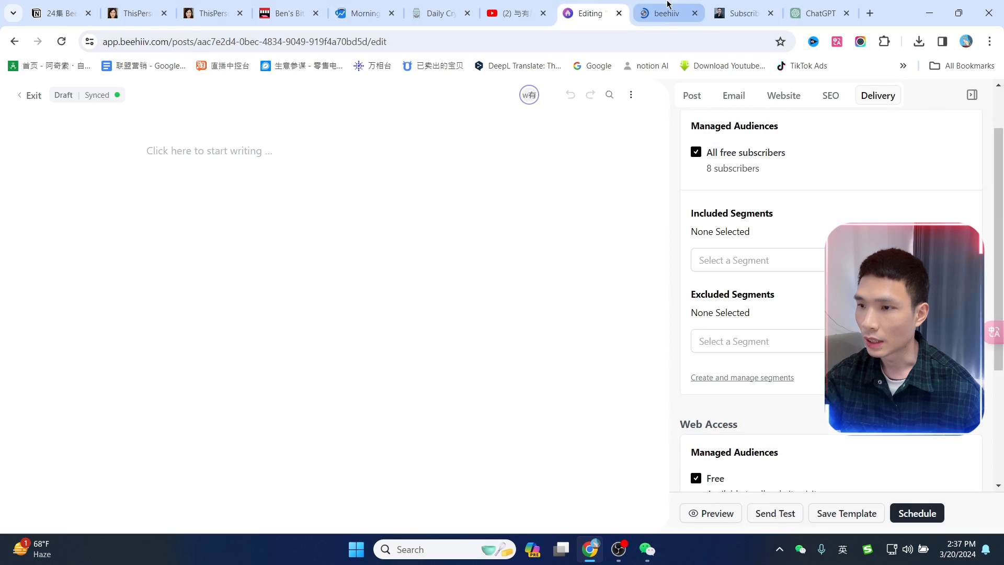
{"action": "left_click", "coordinate": [666, 13]}
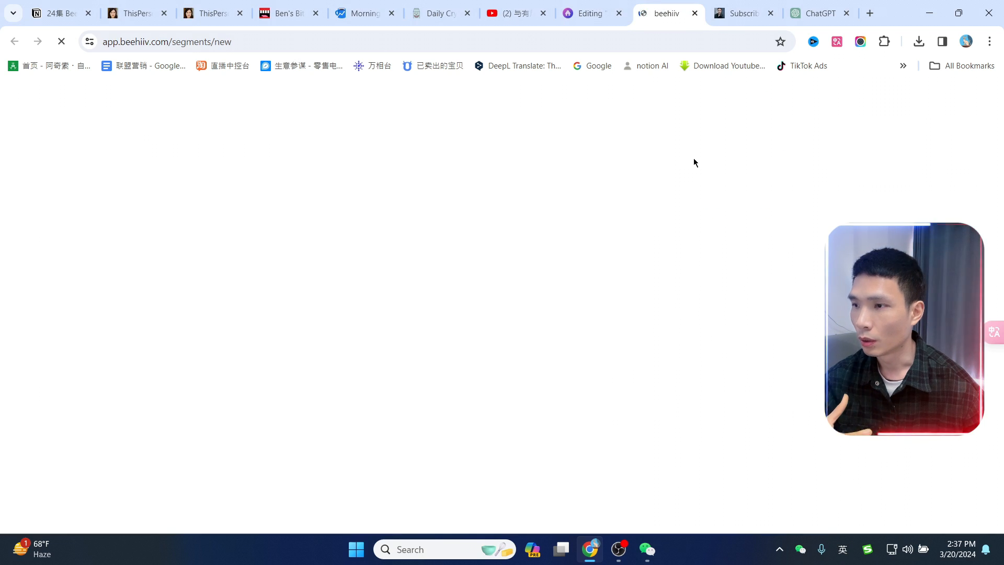
{"action": "left_click", "coordinate": [340, 217]}
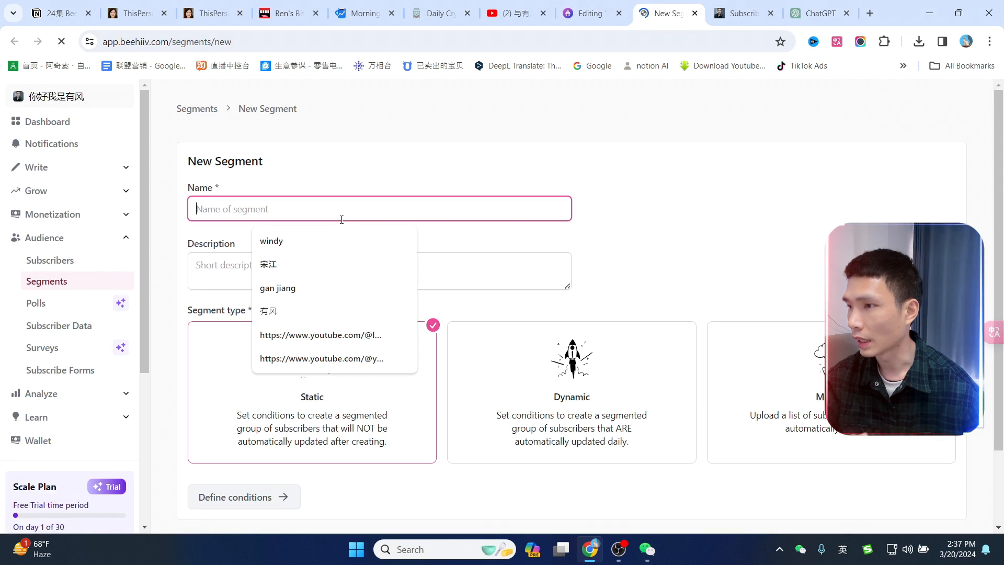
{"action": "left_click", "coordinate": [774, 226]}
{"action": "scroll", "coordinate": [775, 223], "scroll_direction": "down", "scroll_amount": 2}
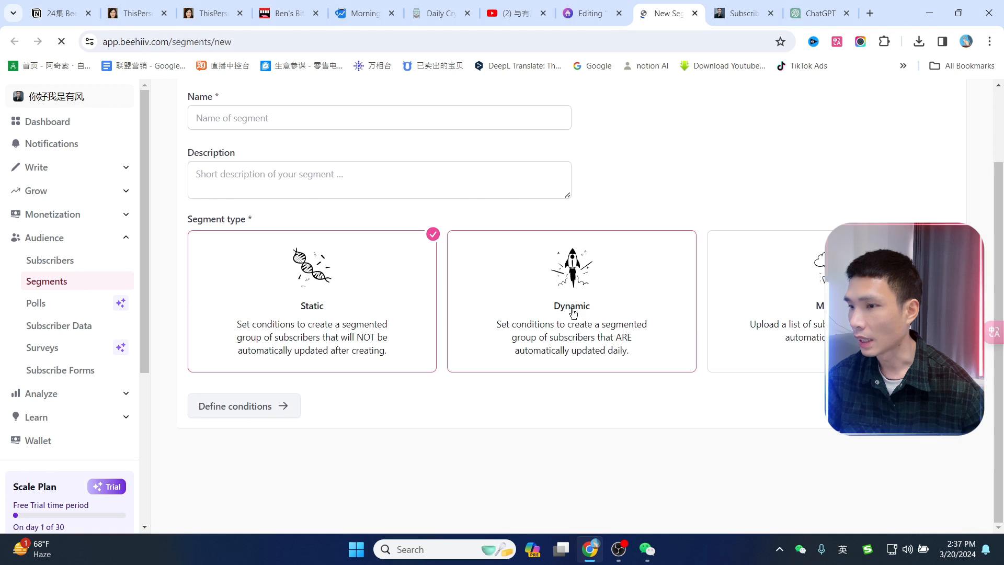
{"action": "left_click", "coordinate": [858, 309]}
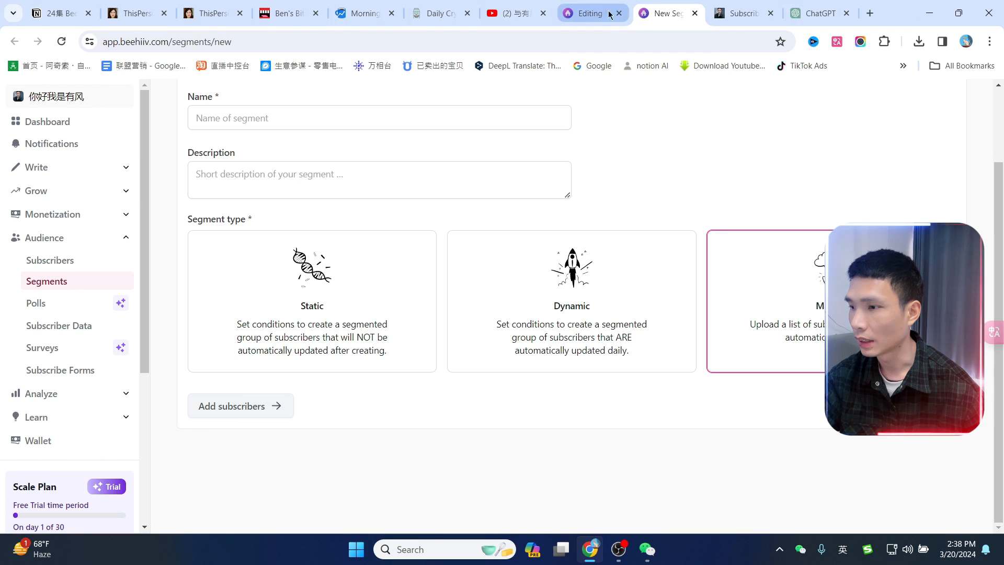
Go back to the draft's post settings and look at the Milk Road homepage as a newsletter example.
{"action": "left_click", "coordinate": [589, 14]}
{"action": "left_click", "coordinate": [692, 95]}
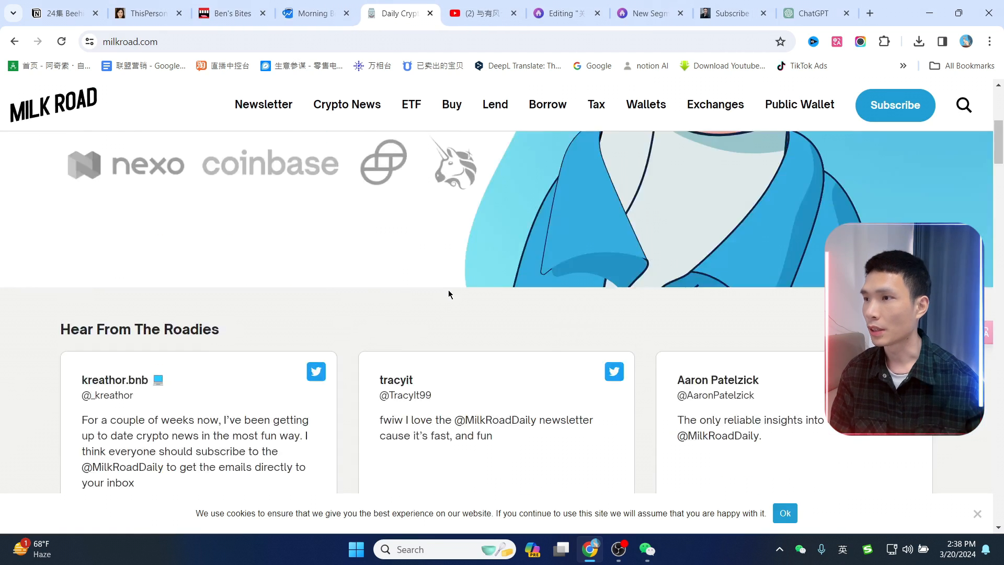
{"action": "scroll", "coordinate": [451, 291], "scroll_direction": "up", "scroll_amount": 6}
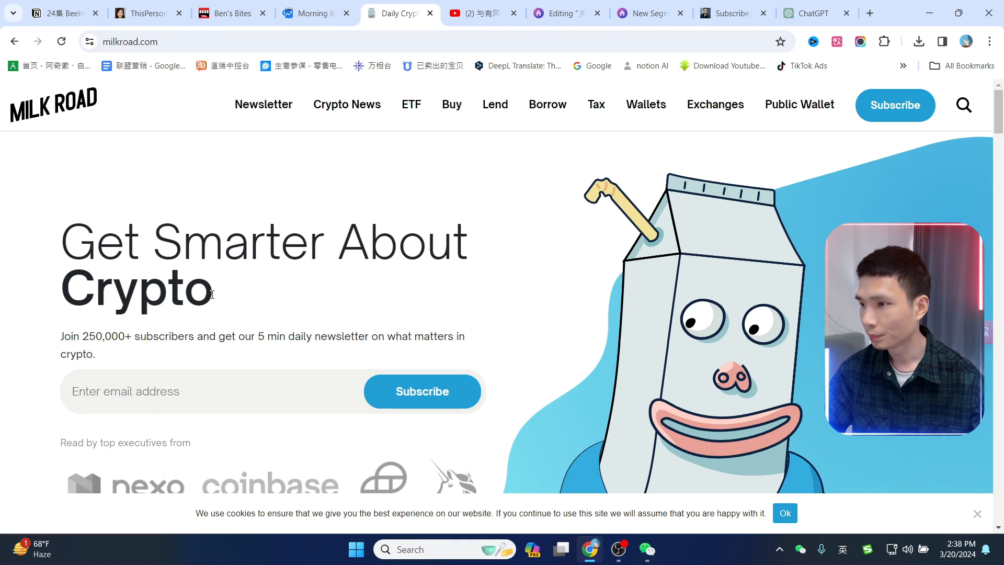
Send ChatGPT the prompt 加入你现在是一名newsletter专家，帮我写一篇关于AI的newsletter.
{"action": "left_click", "coordinate": [814, 13]}
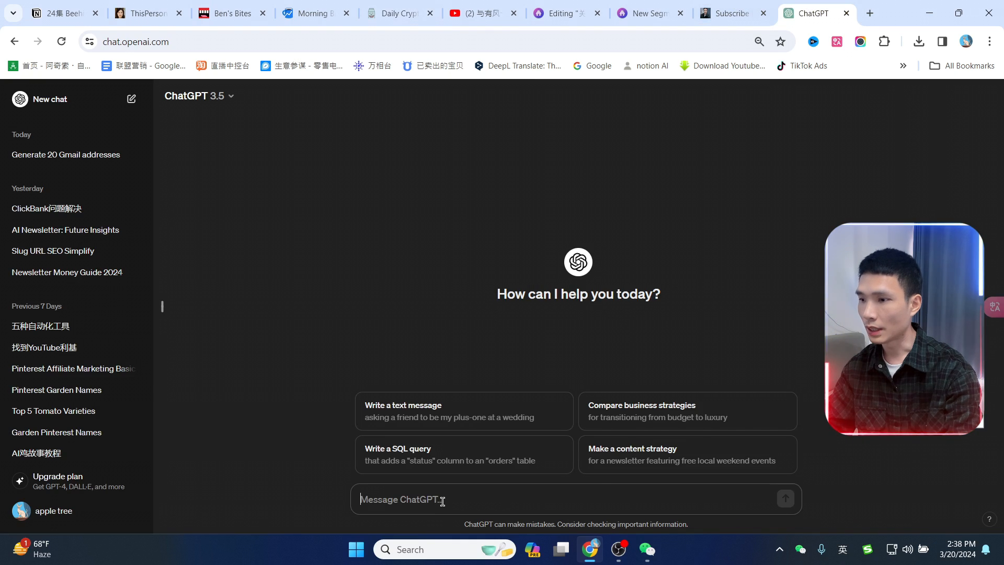
{"action": "type", "text": "jian"}
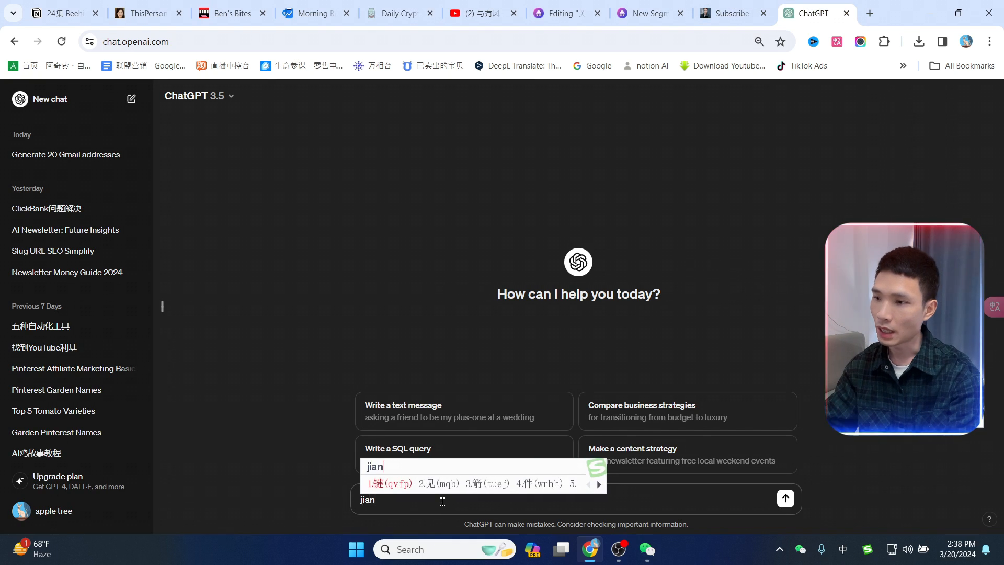
{"action": "key", "text": "BackSpace"}
{"action": "type", "text": "re"}
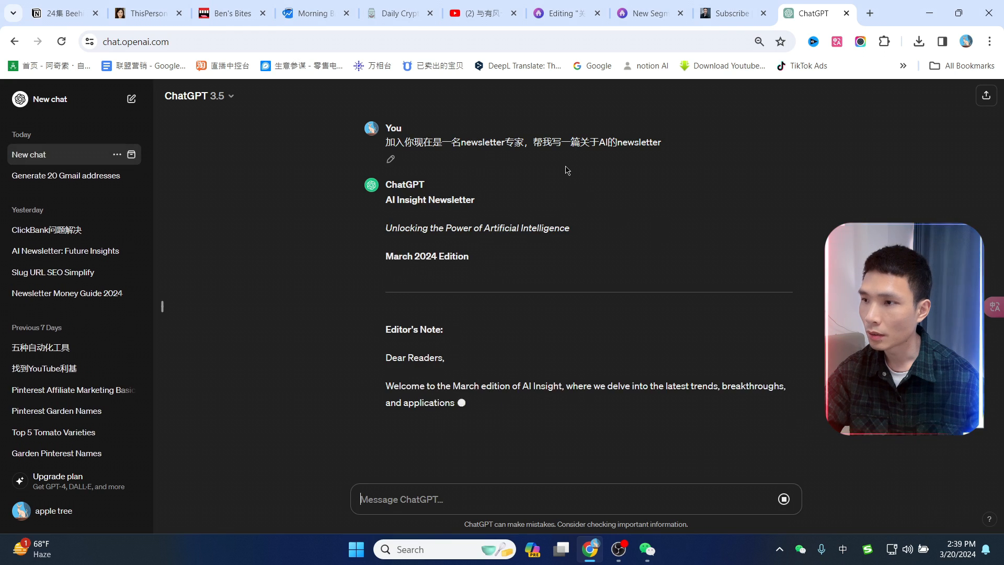
Read through the AI newsletter ChatGPT generated, including its subtitle, and return to the empty beehiiv post body.
{"action": "scroll", "coordinate": [631, 167], "scroll_direction": "up", "scroll_amount": 3}
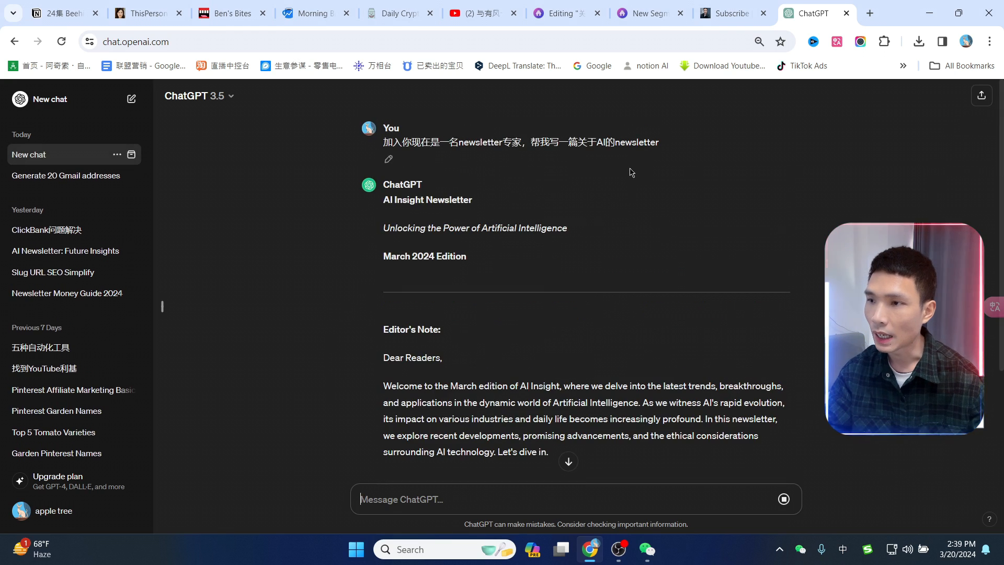
{"action": "scroll", "coordinate": [688, 186], "scroll_direction": "down", "scroll_amount": 9}
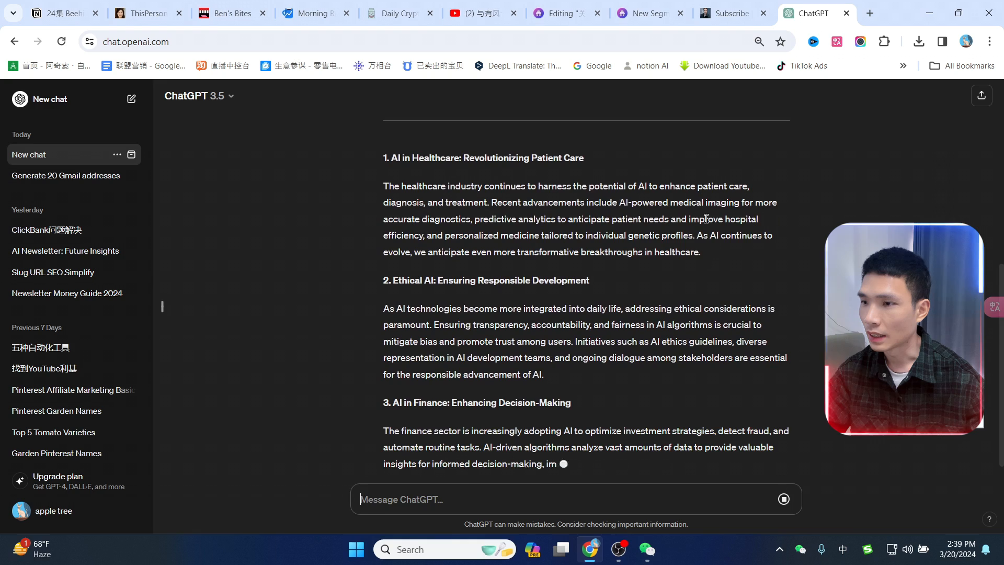
{"action": "scroll", "coordinate": [727, 254], "scroll_direction": "down", "scroll_amount": 3}
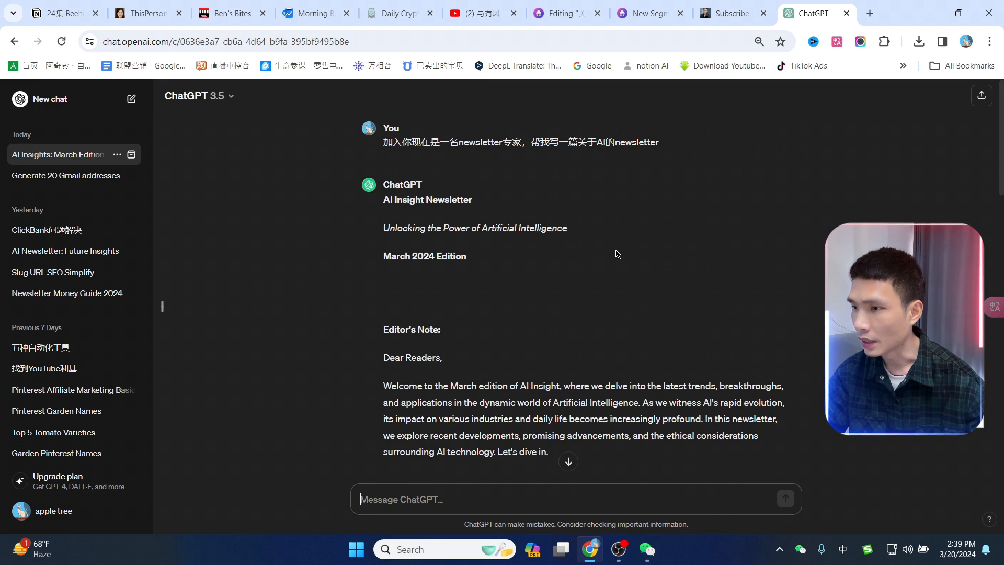
{"action": "left_click_drag", "start_coordinate": [568, 229], "coordinate": [388, 228]}
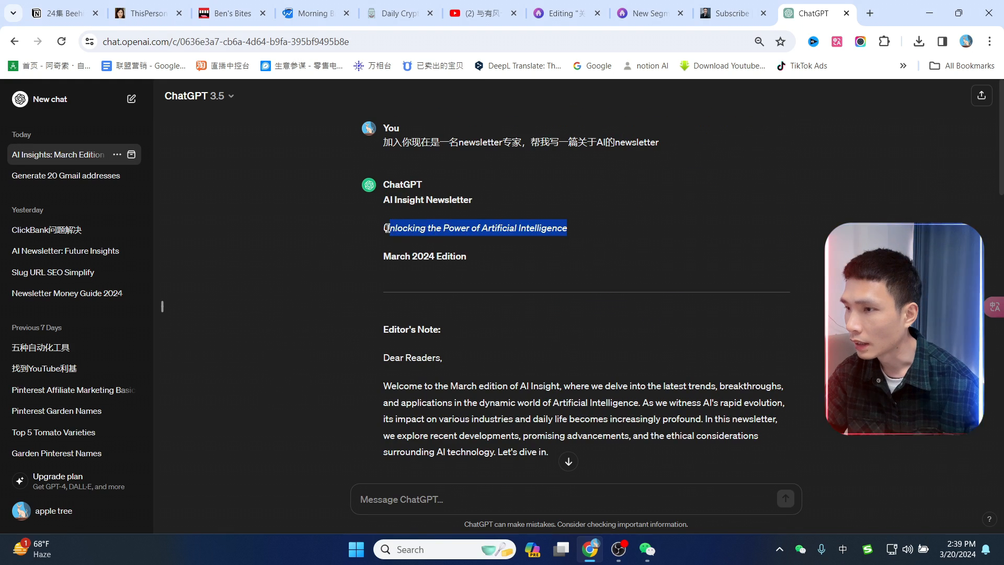
{"action": "key", "text": "alt+Tab"}
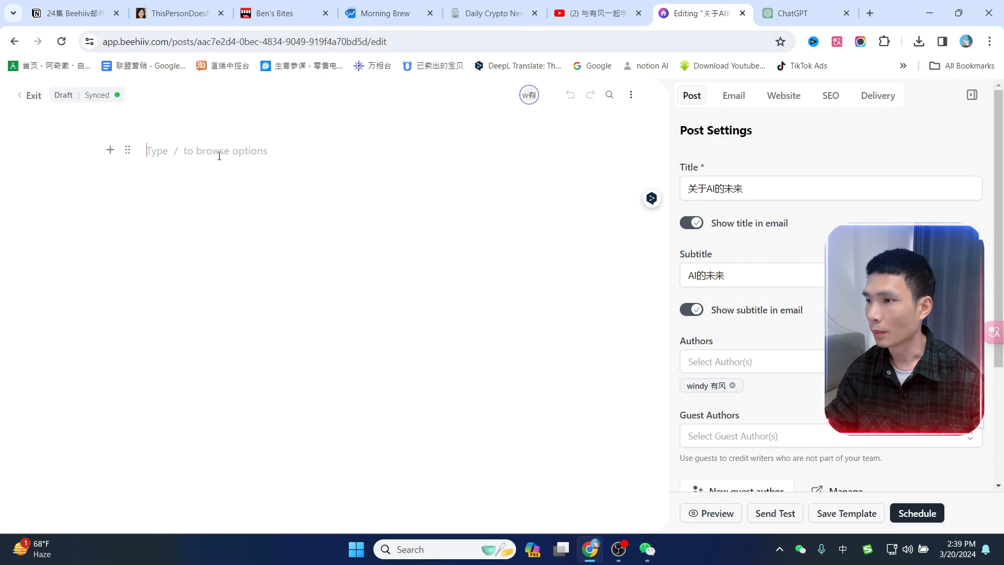
Fill the post body with ChatGPT's subtitle Unlocking the Power of Artificial Intelligence and the newsletter text from Dear Readers onward.
{"action": "type", "text": "Unlocking the Power of Artificial Intelligence"}
{"action": "key", "text": "ctrl+Tab"}
{"action": "scroll", "coordinate": [518, 356], "scroll_direction": "down", "scroll_amount": 1}
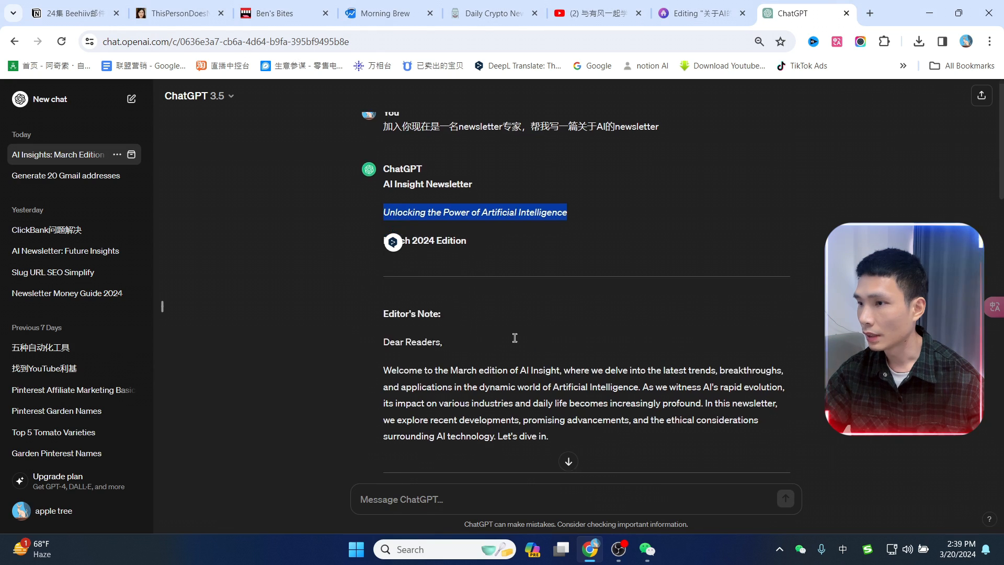
{"action": "left_click", "coordinate": [386, 292]}
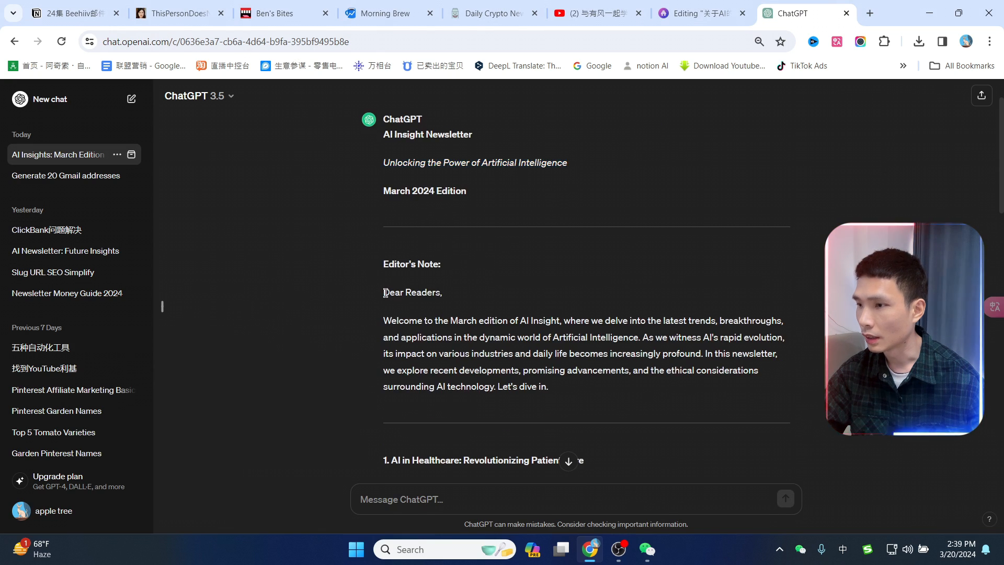
{"action": "left_click_drag", "start_coordinate": [386, 292], "coordinate": [502, 228]}
{"action": "key", "text": "ctrl+c"}
{"action": "key", "text": "ctrl+shift+Tab"}
{"action": "key", "text": "ctrl+v"}
{"action": "scroll", "coordinate": [352, 318], "scroll_direction": "up", "scroll_amount": 15}
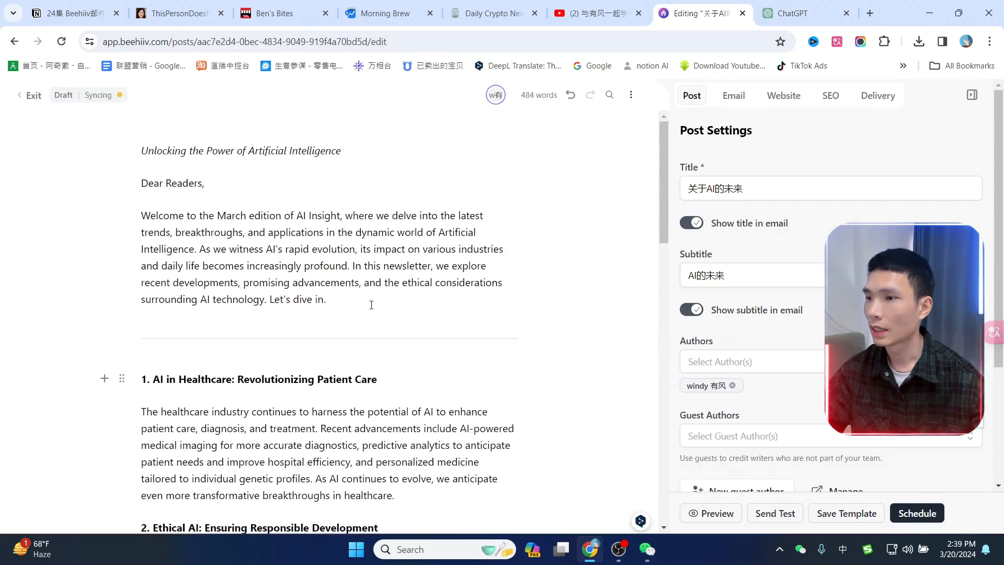
{"action": "scroll", "coordinate": [371, 305], "scroll_direction": "down", "scroll_amount": 15}
{"action": "scroll", "coordinate": [517, 351], "scroll_direction": "up", "scroll_amount": 7}
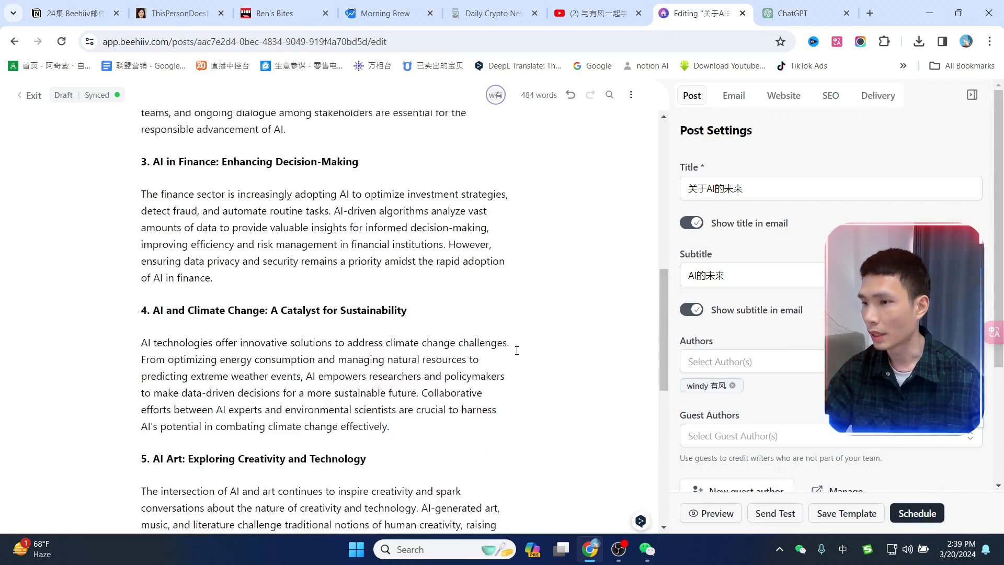
{"action": "scroll", "coordinate": [517, 351], "scroll_direction": "up", "scroll_amount": 8}
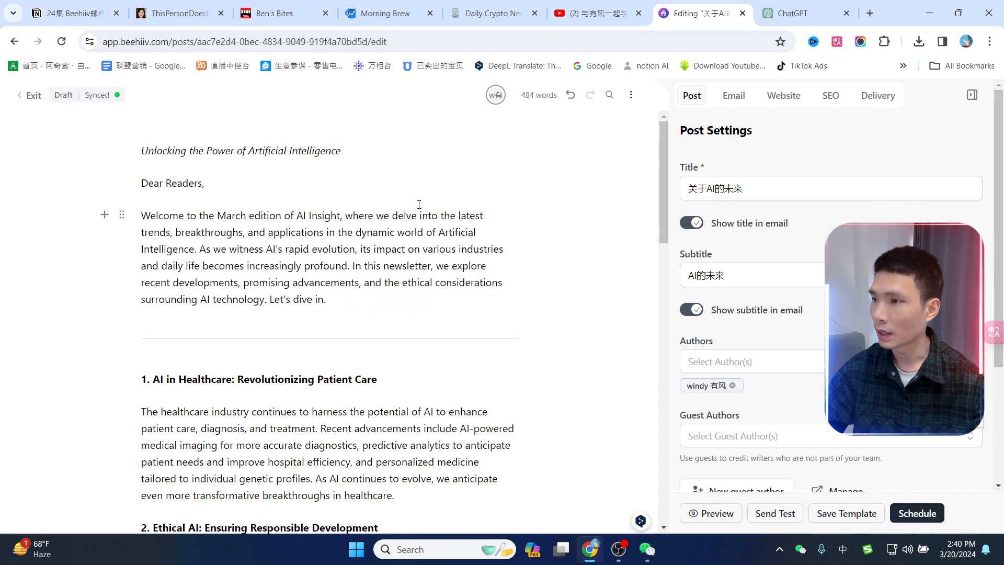
Add a bulleted list with the items 1, 2 and 3 below the welcome paragraph.
{"action": "key", "text": "Return"}
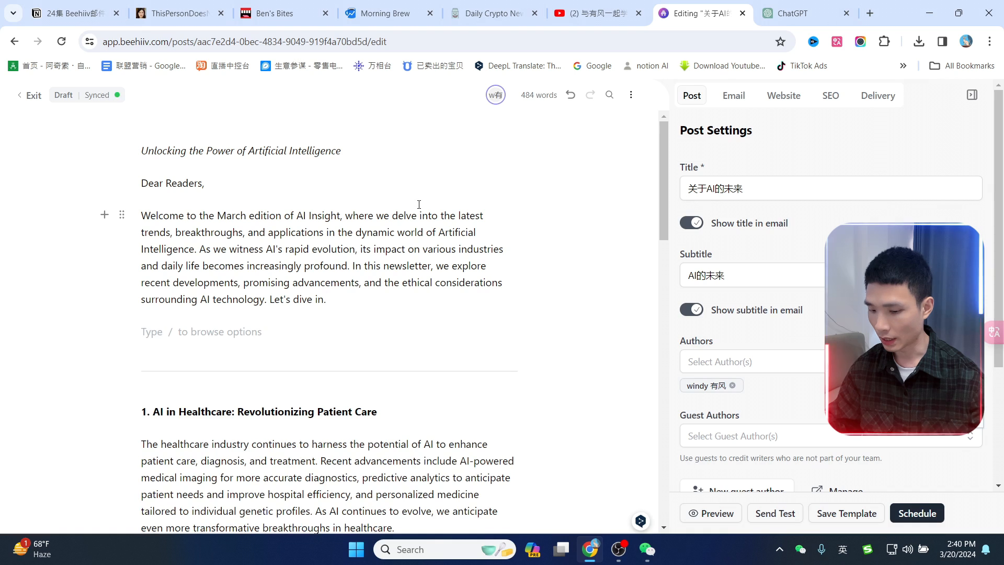
{"action": "type", "text": "/"}
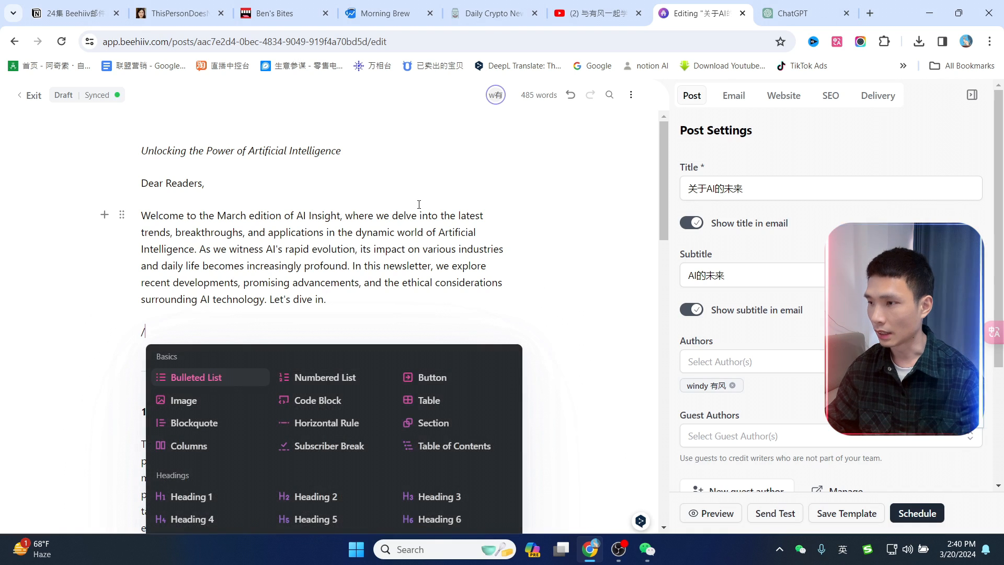
{"action": "scroll", "coordinate": [419, 204], "scroll_direction": "down", "scroll_amount": 4}
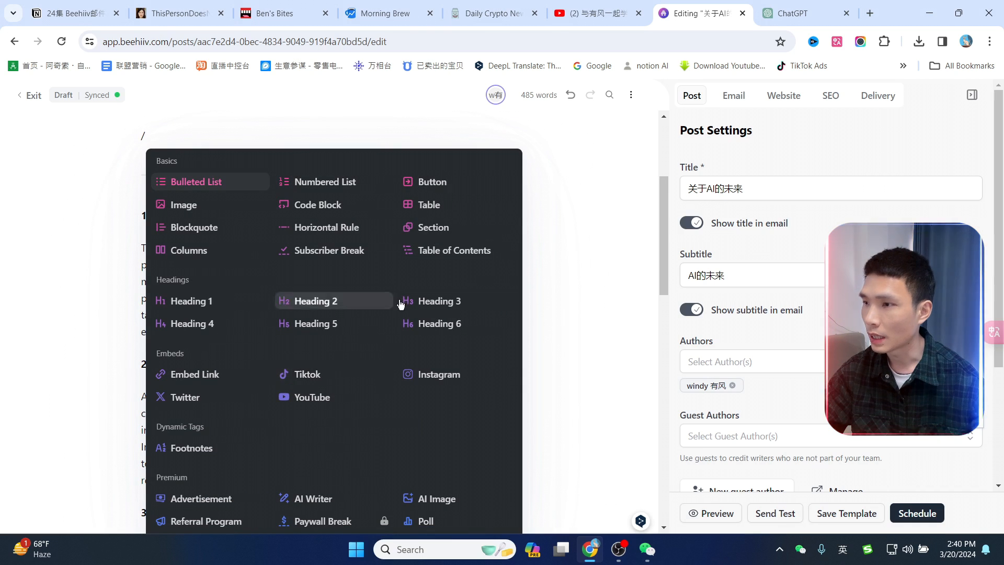
{"action": "scroll", "coordinate": [337, 323], "scroll_direction": "up", "scroll_amount": 1}
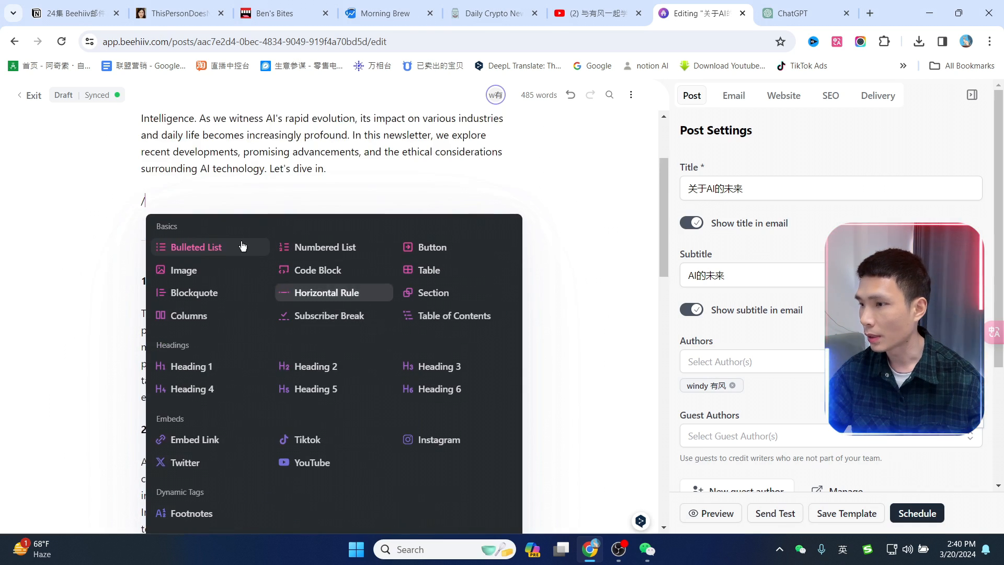
{"action": "left_click", "coordinate": [200, 253]}
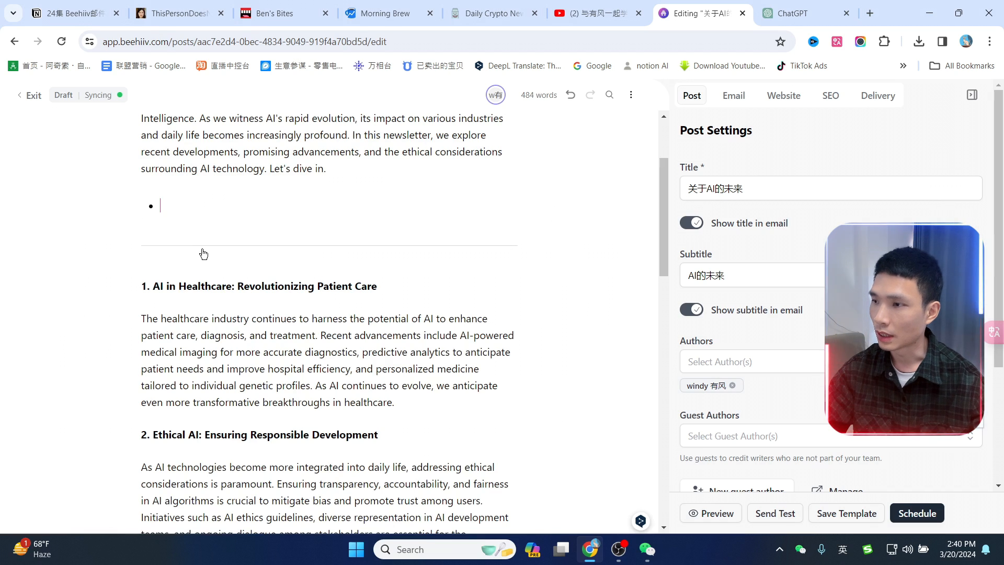
{"action": "type", "text": "1"}
{"action": "key", "text": "Return"}
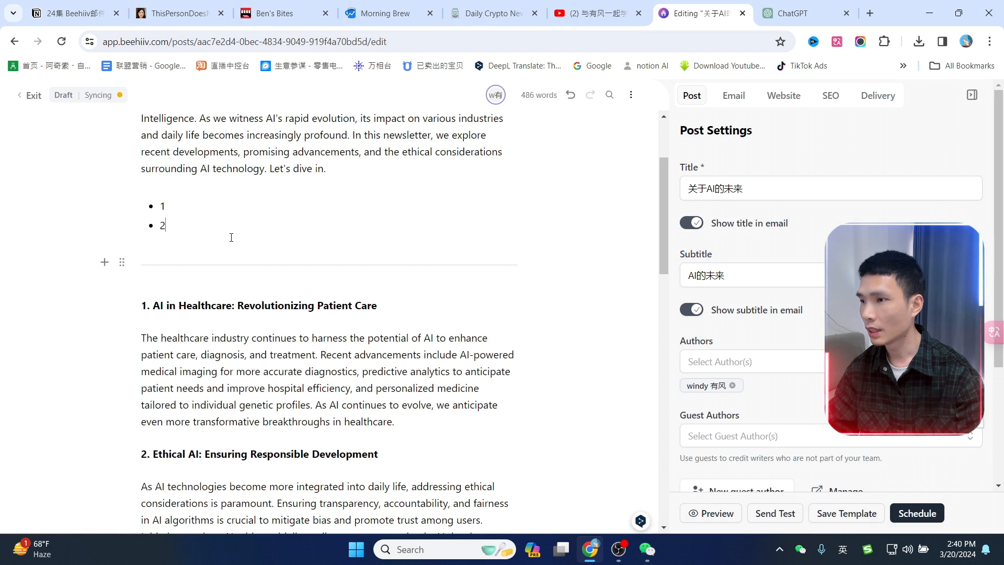
{"action": "type", "text": "2"}
{"action": "key", "text": "Return"}
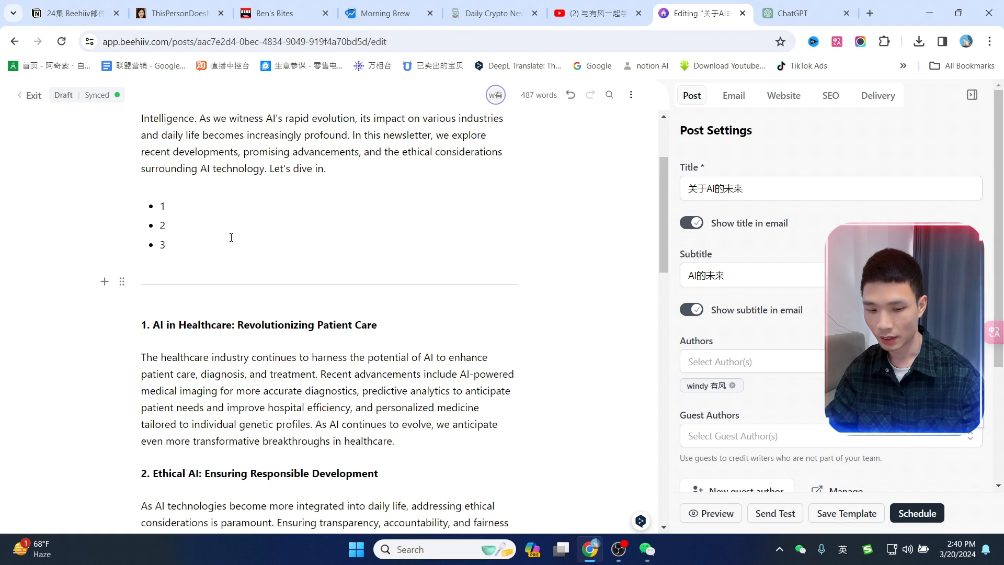
{"action": "type", "text": "3"}
{"action": "key", "text": "Return"}
{"action": "key", "text": "Return"}
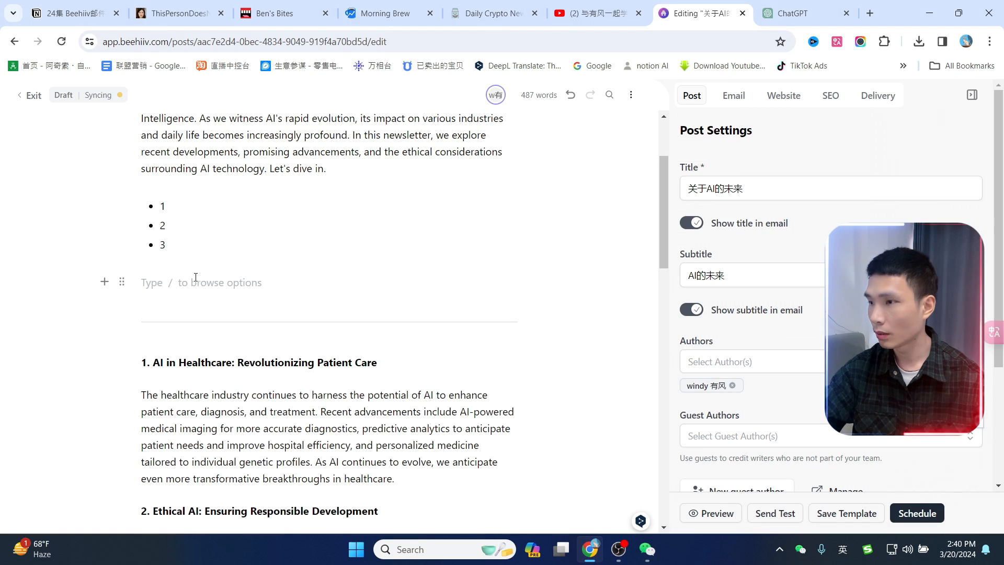
Insert a Share the newsletter preset button below the bulleted list and check the link behind it.
{"action": "type", "text": "/"}
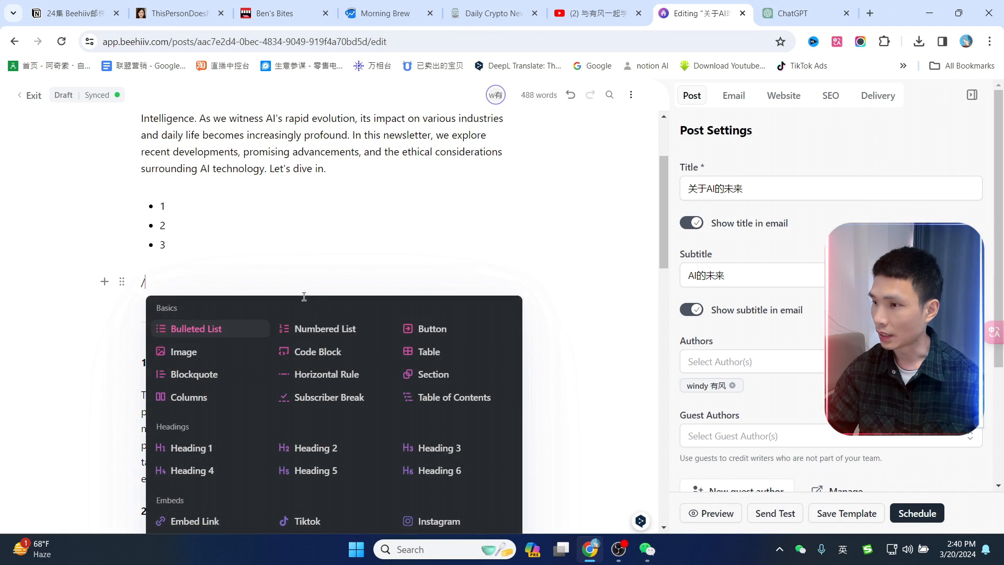
{"action": "left_click", "coordinate": [414, 328]}
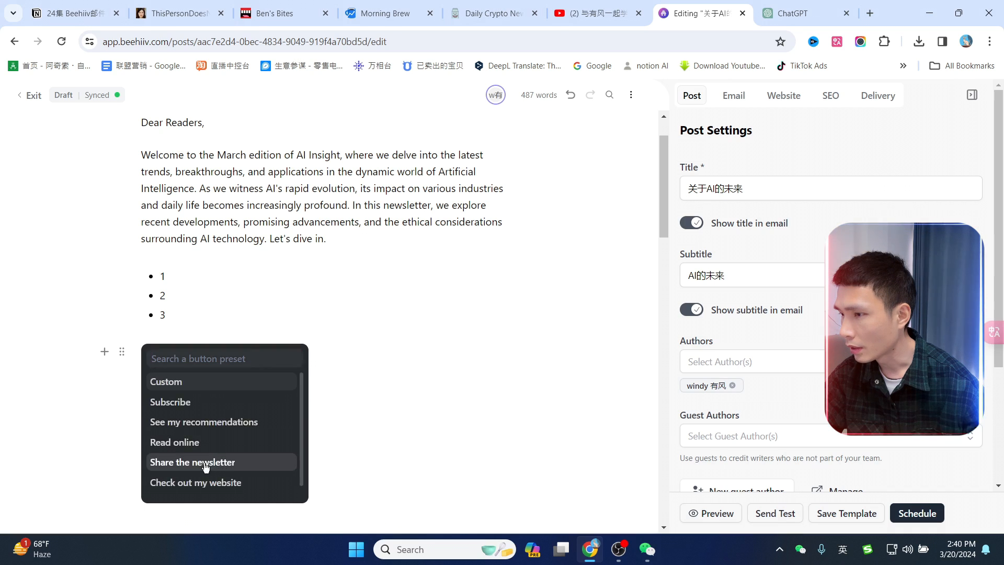
{"action": "left_click", "coordinate": [222, 462]}
{"action": "key", "text": "Return"}
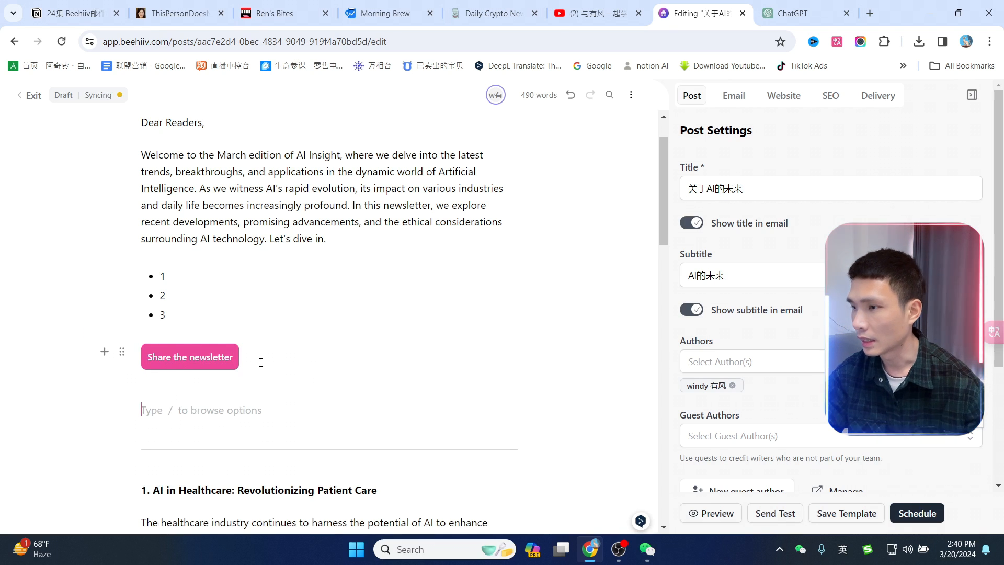
{"action": "left_click", "coordinate": [199, 346]}
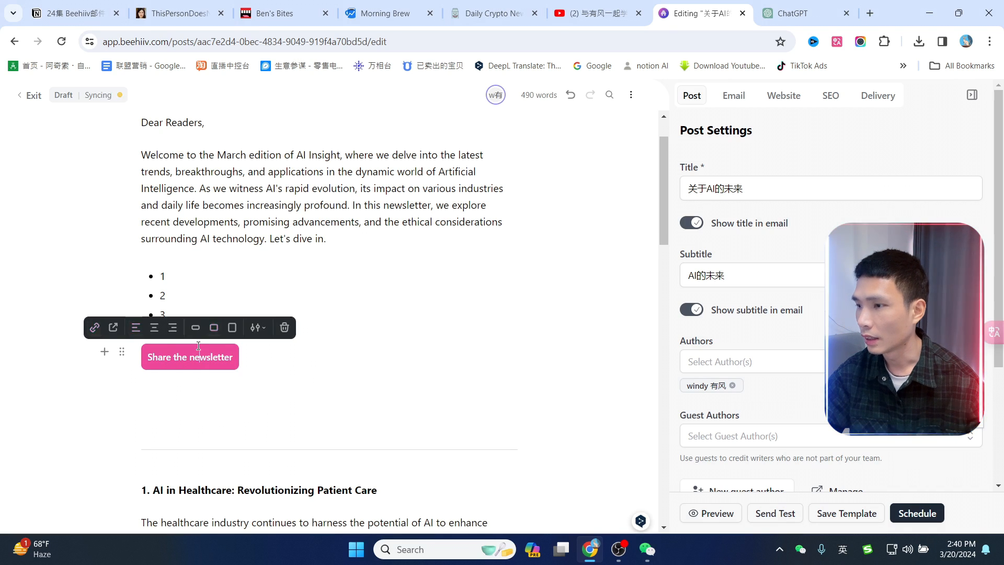
{"action": "left_click", "coordinate": [95, 328]}
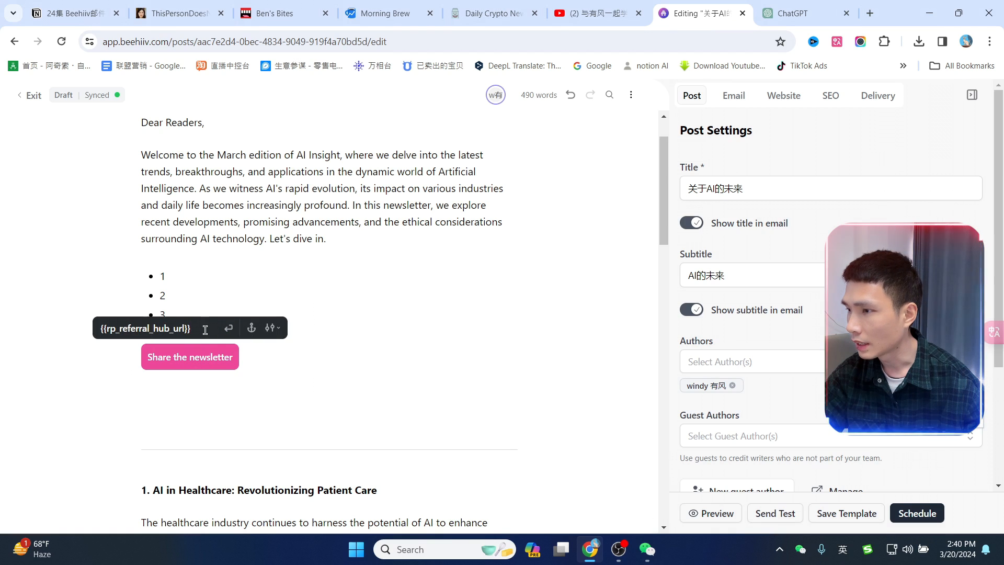
{"action": "left_click", "coordinate": [198, 380]}
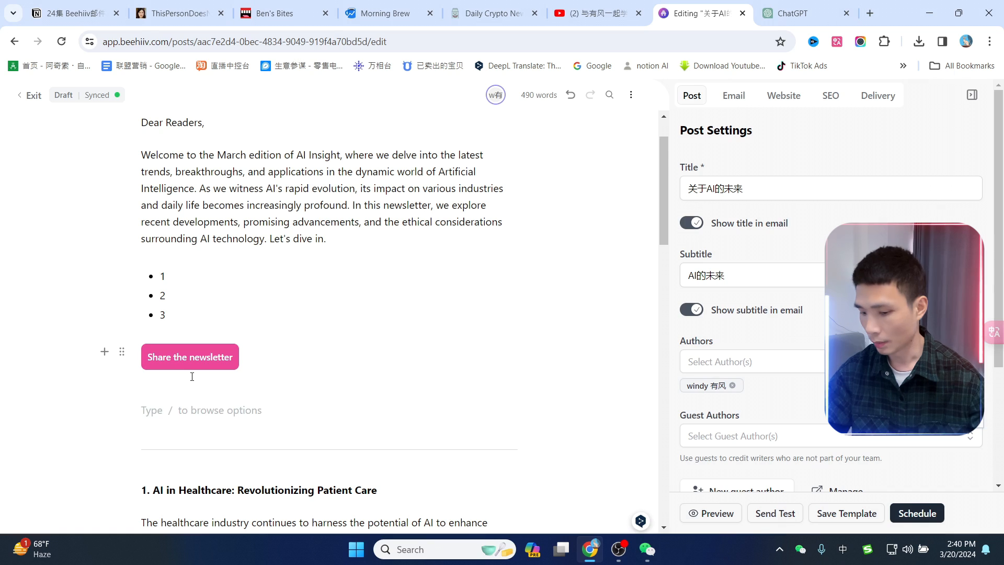
Insert a custom button with the text 点击查看 below the Share the newsletter button.
{"action": "type", "text": "、"}
{"action": "key", "text": "BackSpace"}
{"action": "key", "text": "shift"}
{"action": "type", "text": "/"}
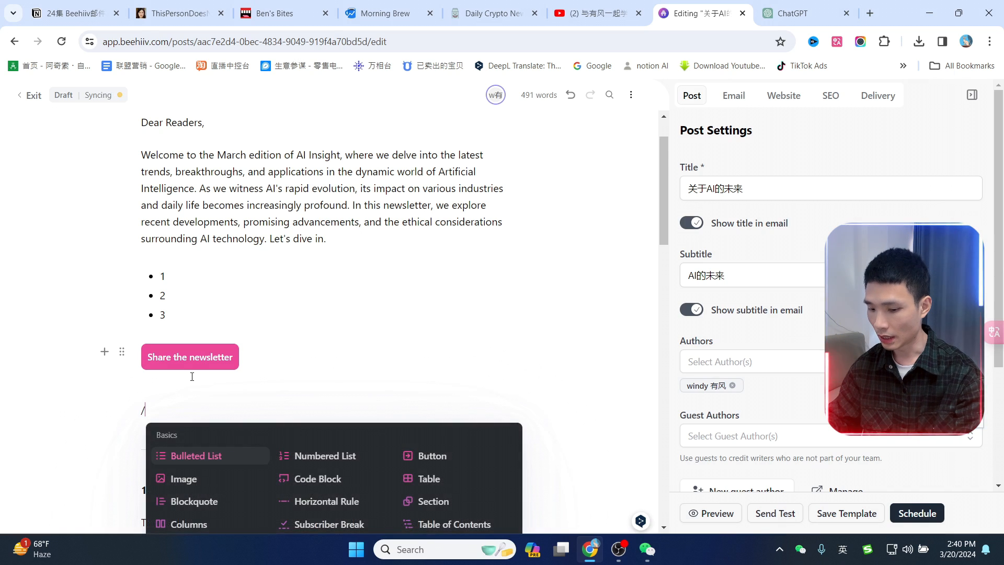
{"action": "scroll", "coordinate": [369, 363], "scroll_direction": "down", "scroll_amount": 3}
{"action": "left_click", "coordinate": [428, 325]}
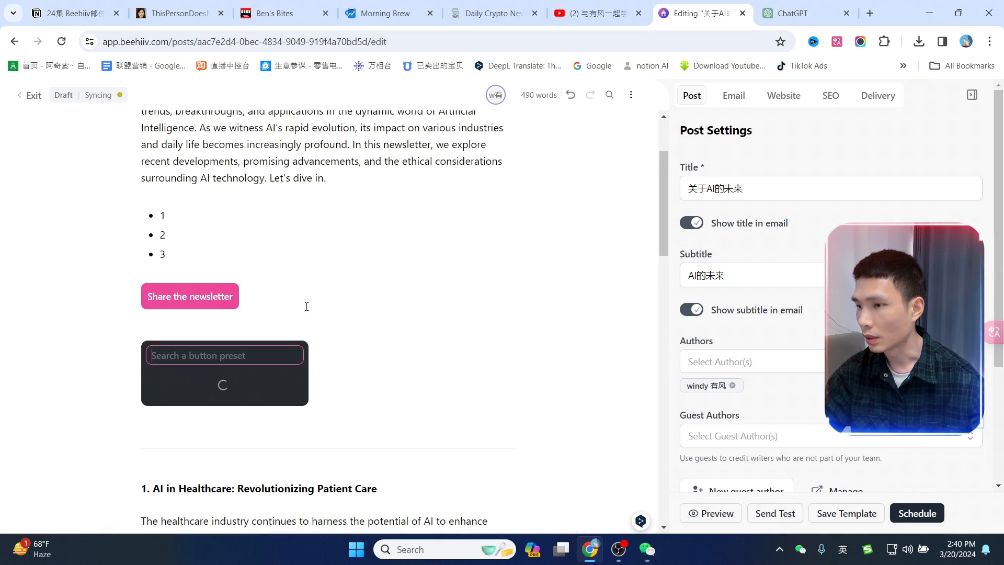
{"action": "left_click", "coordinate": [165, 381]}
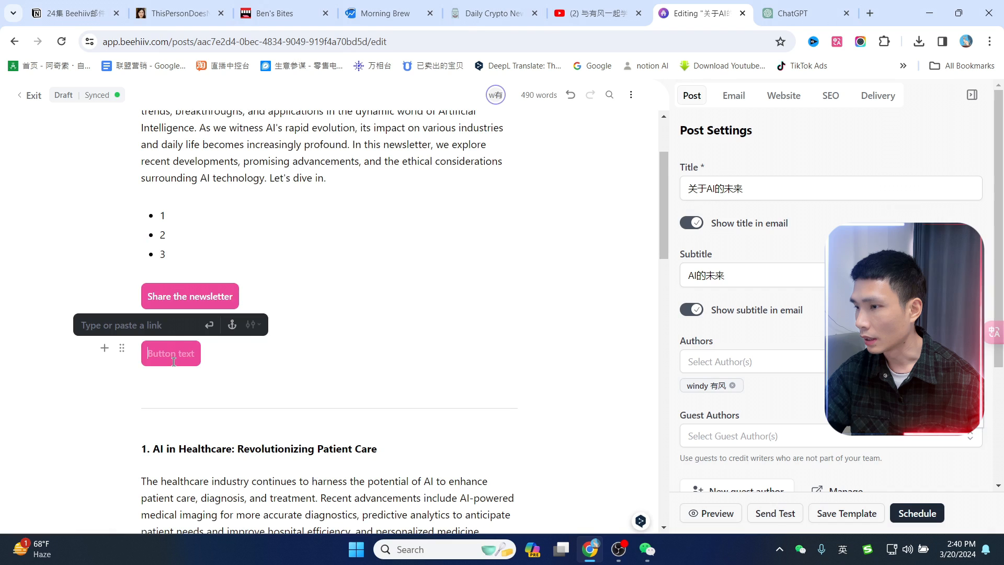
{"action": "key", "text": "shift"}
{"action": "type", "text": "点击醒看"}
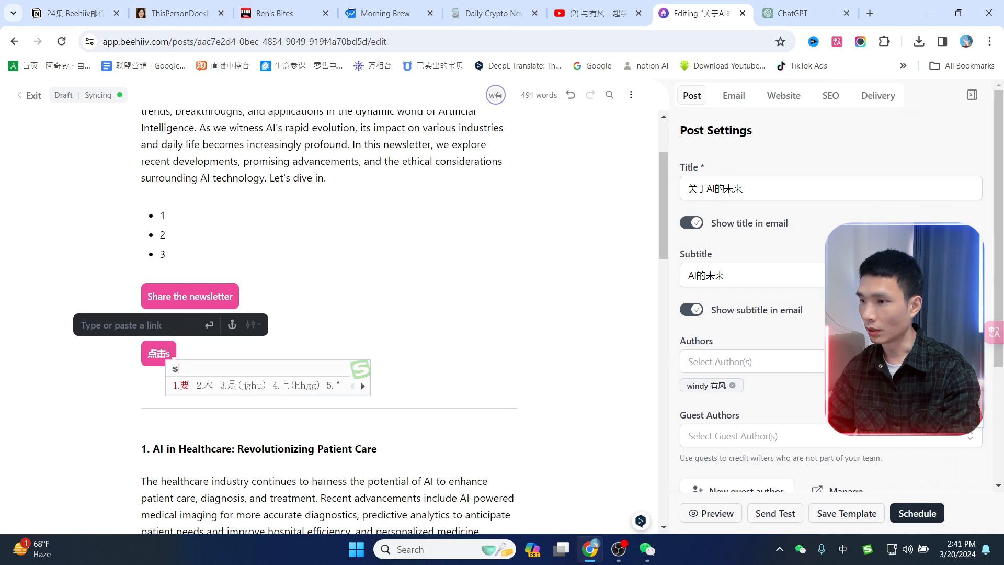
{"action": "key", "text": "BackSpace"}
{"action": "key", "text": "BackSpace"}
{"action": "type", "text": "查看"}
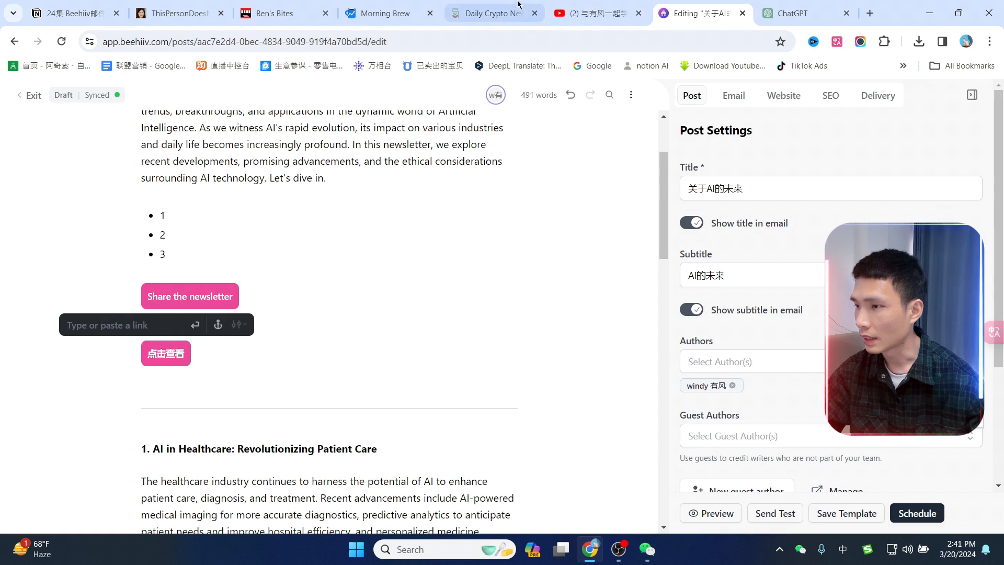
Copy the address of the open YouTube channel's videos page and set it as the 点击查看 button's link.
{"action": "left_click", "coordinate": [596, 13]}
{"action": "left_click", "coordinate": [537, 42]}
{"action": "left_click", "coordinate": [696, 13]}
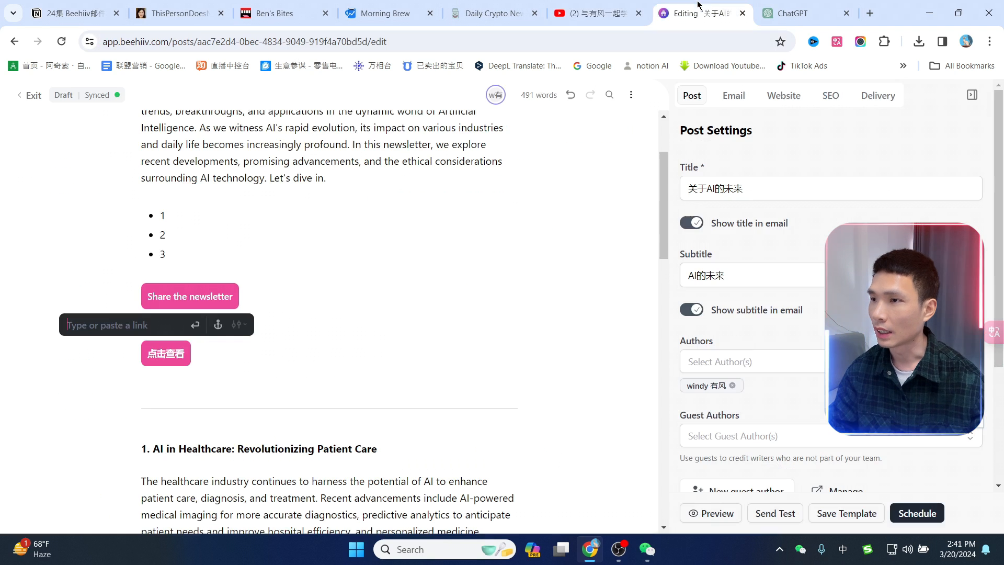
{"action": "key", "text": "ctrl+v"}
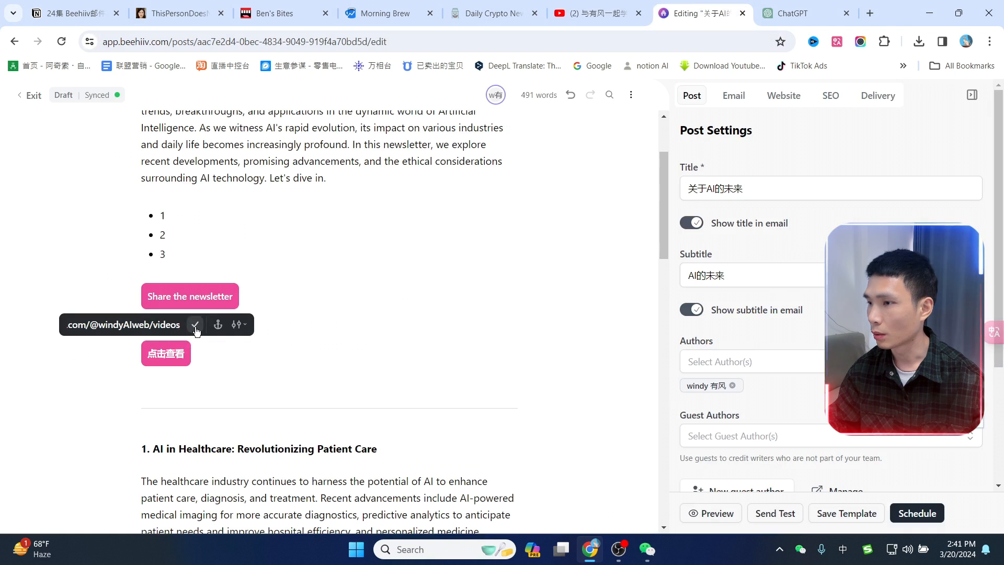
{"action": "left_click", "coordinate": [196, 325]}
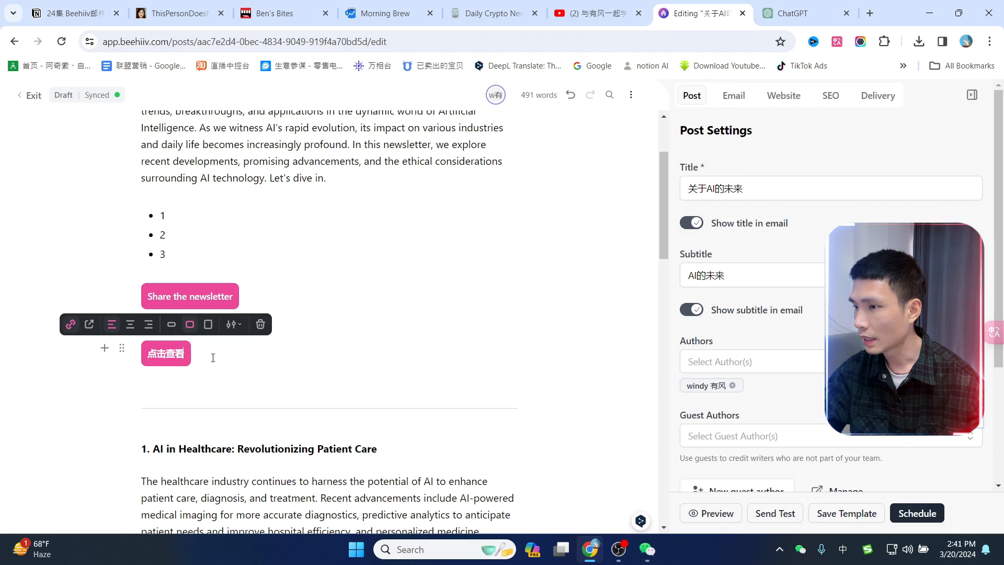
Insert the portrait of the purple-haired woman from the AI网红 folder below the 点击查看 button and caption it AI.
{"action": "key", "text": "Return"}
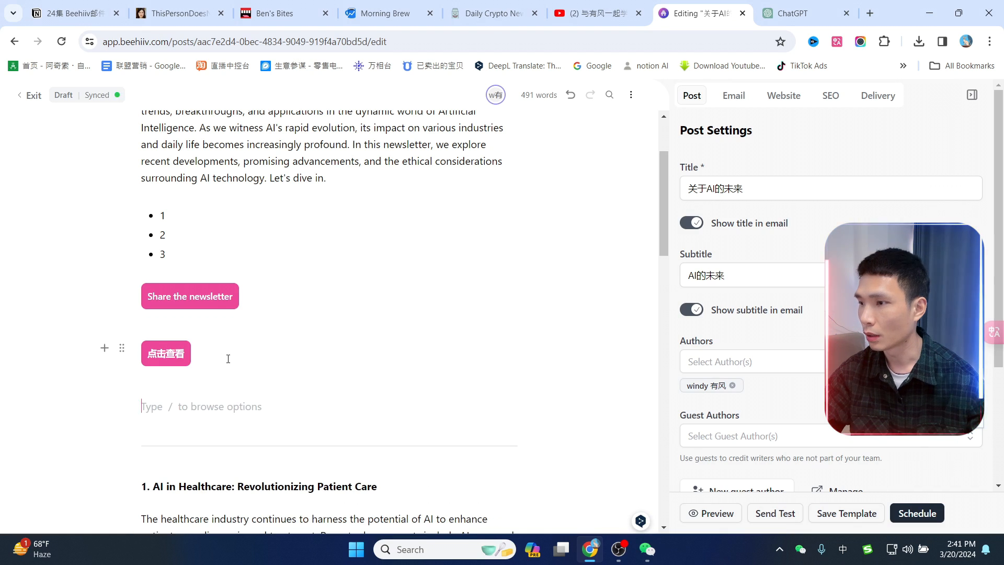
{"action": "type", "text": "/"}
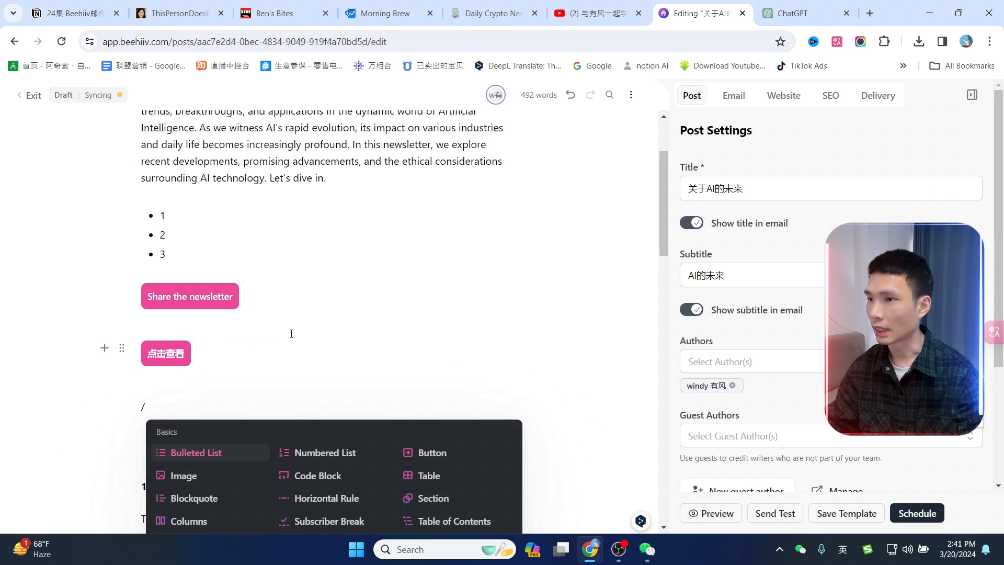
{"action": "scroll", "coordinate": [292, 333], "scroll_direction": "down", "scroll_amount": 3}
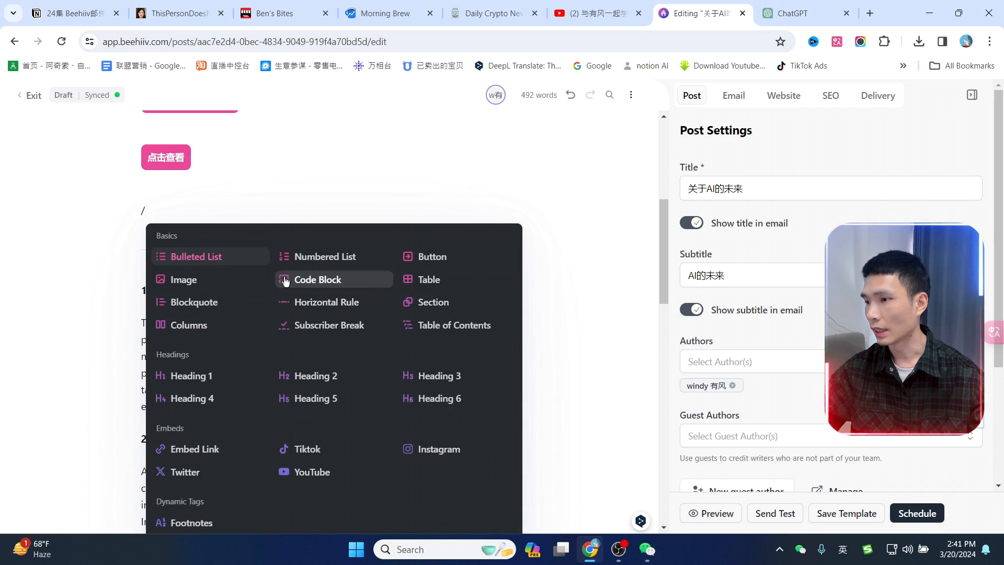
{"action": "left_click", "coordinate": [242, 279]}
{"action": "left_click", "coordinate": [309, 277]}
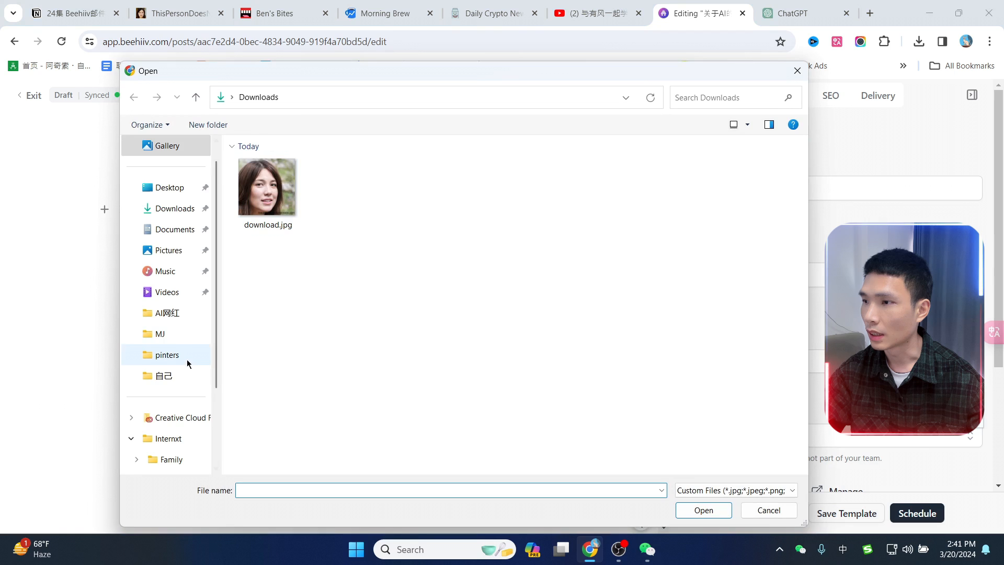
{"action": "left_click", "coordinate": [167, 313]}
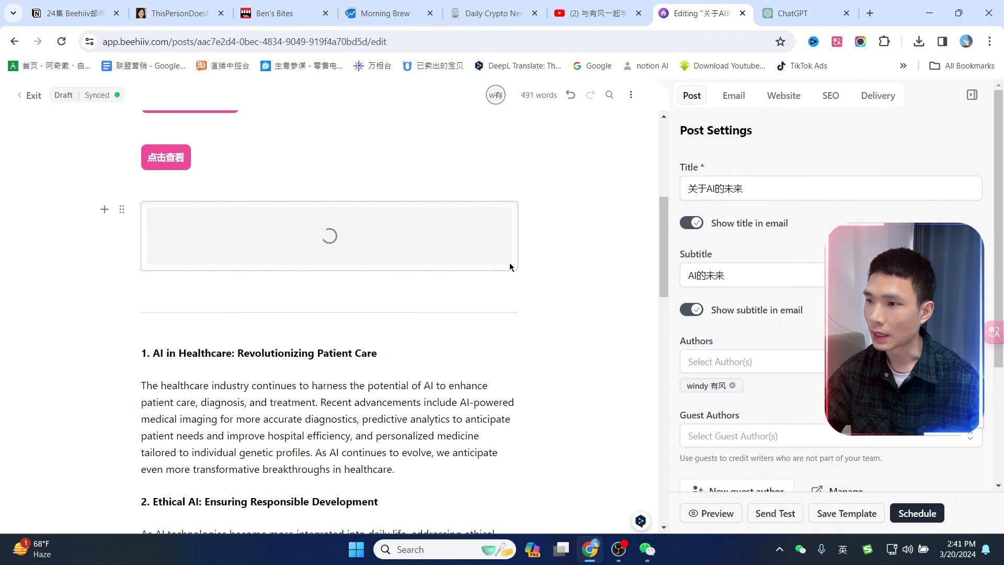
{"action": "scroll", "coordinate": [510, 267], "scroll_direction": "up", "scroll_amount": 2}
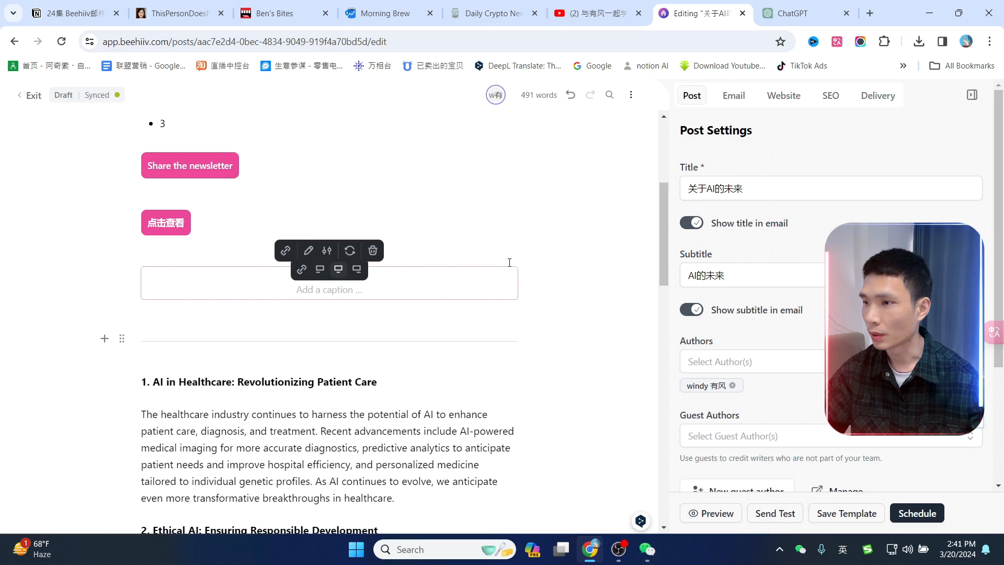
{"action": "scroll", "coordinate": [425, 278], "scroll_direction": "down", "scroll_amount": 1}
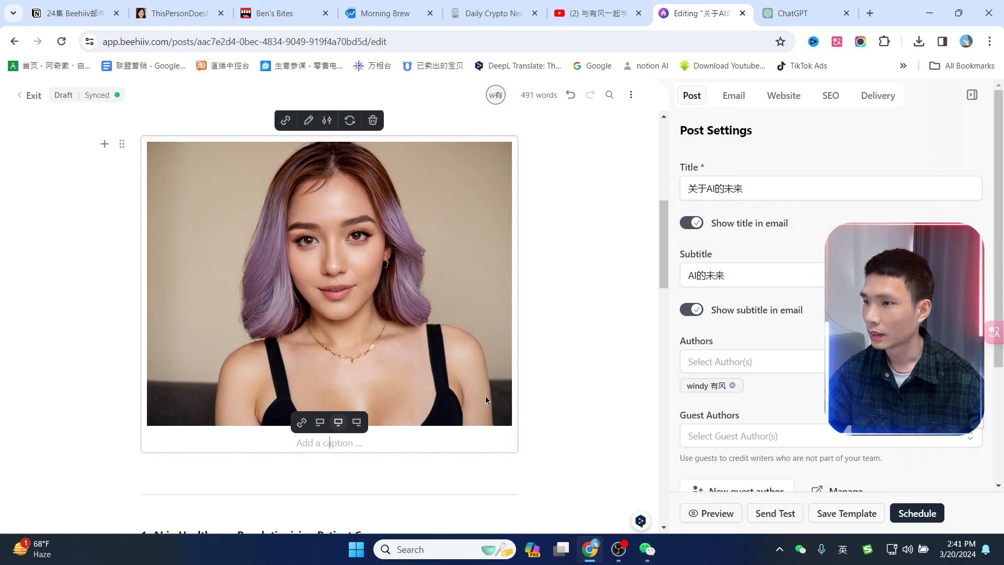
{"action": "type", "text": "AI"}
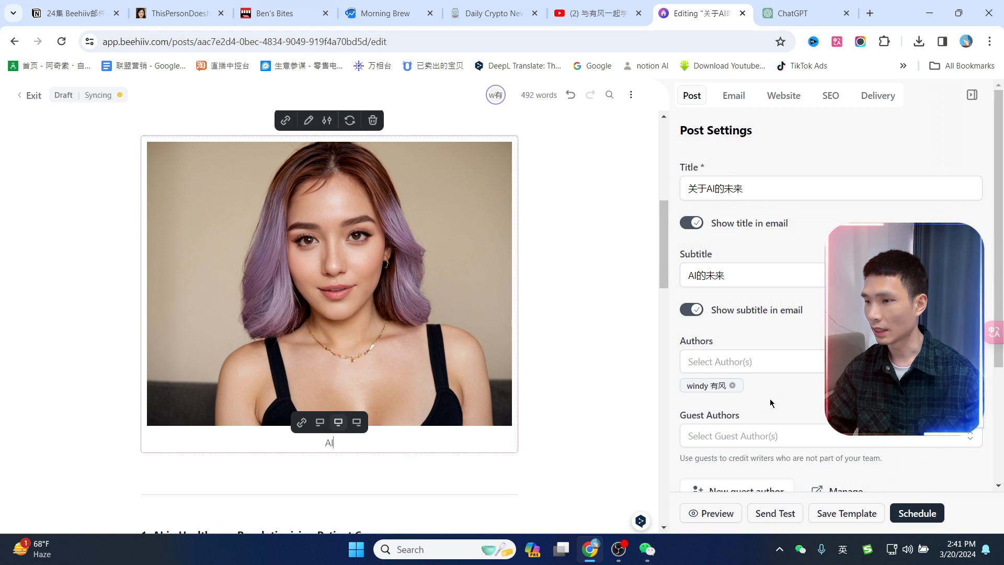
Complete the caption under the purple-haired woman's portrait so it reads AI美女.
{"action": "type", "text": "ugd美女"}
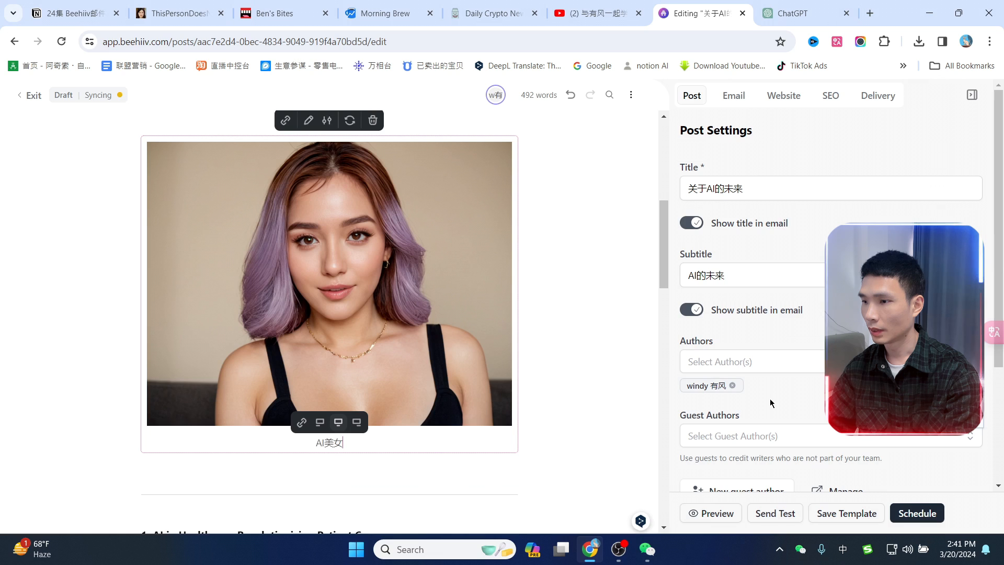
{"action": "scroll", "coordinate": [597, 293], "scroll_direction": "up", "scroll_amount": 2}
{"action": "left_click", "coordinate": [595, 272]}
Insert a horizontal rule in a new line above the section 1. AI in Healthcare: Revolutionizing Patient Care.
{"action": "scroll", "coordinate": [593, 277], "scroll_direction": "down", "scroll_amount": 5}
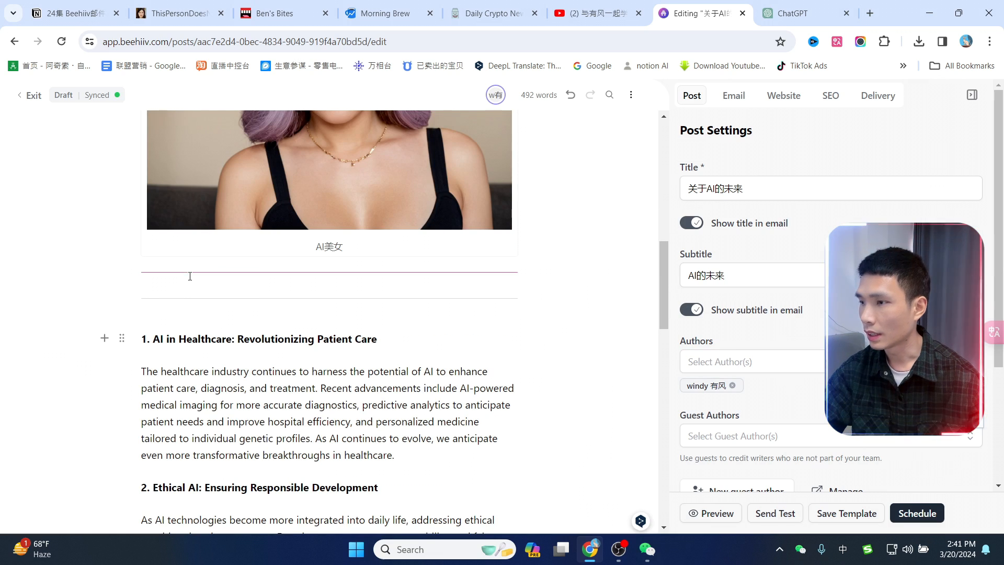
{"action": "key", "text": "Return"}
{"action": "type", "text": "、"}
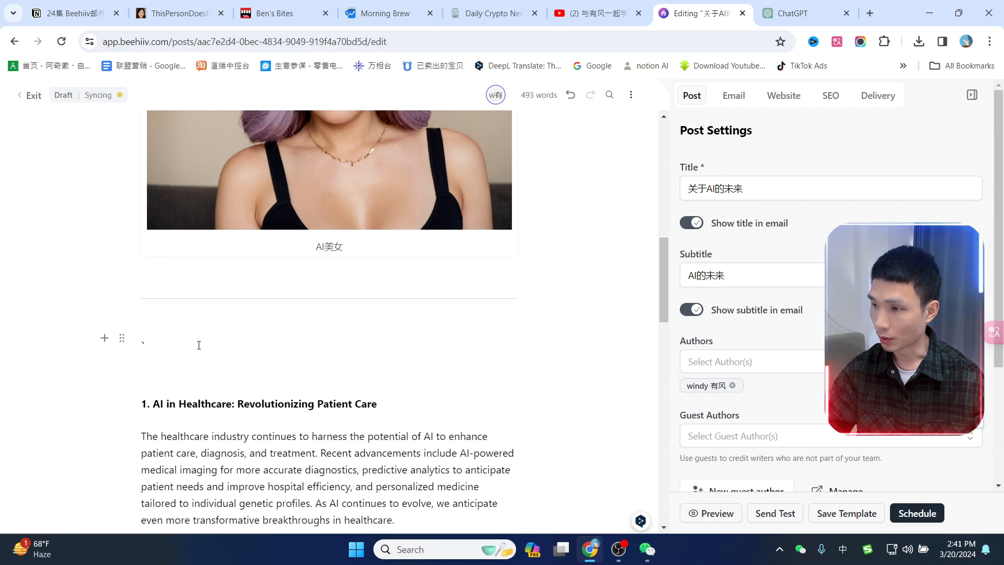
{"action": "key", "text": "BackSpace"}
{"action": "key", "text": "shift"}
{"action": "type", "text": "/"}
{"action": "scroll", "coordinate": [393, 398], "scroll_direction": "down", "scroll_amount": 1}
{"action": "scroll", "coordinate": [391, 398], "scroll_direction": "down", "scroll_amount": 3}
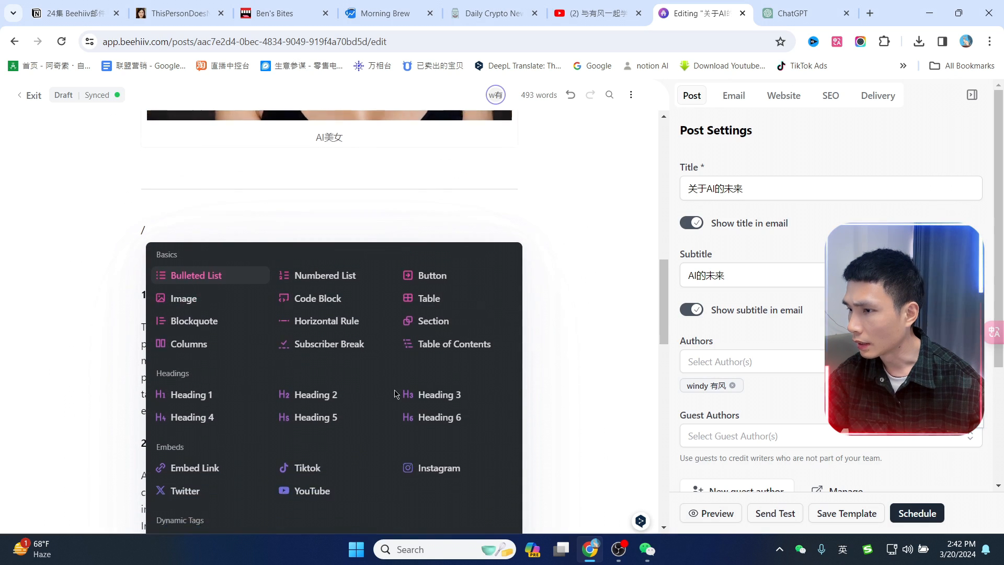
{"action": "key", "text": "BackSpace"}
{"action": "scroll", "coordinate": [335, 309], "scroll_direction": "up", "scroll_amount": 4}
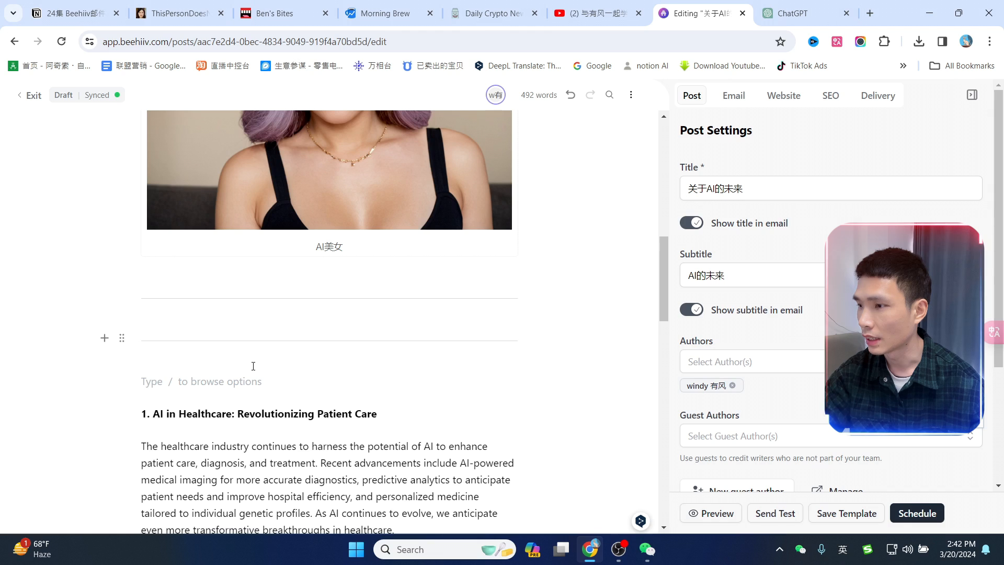
Add a Heading 1 reading AI in future below the new horizontal rule, followed by an empty line.
{"action": "type", "text": "/"}
{"action": "scroll", "coordinate": [518, 282], "scroll_direction": "down", "scroll_amount": 4}
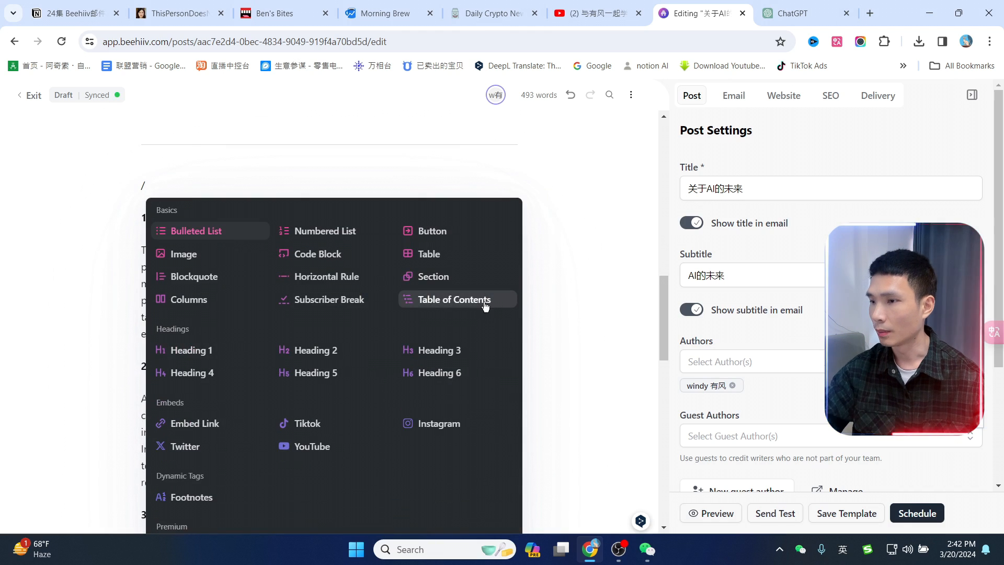
{"action": "left_click", "coordinate": [201, 352]}
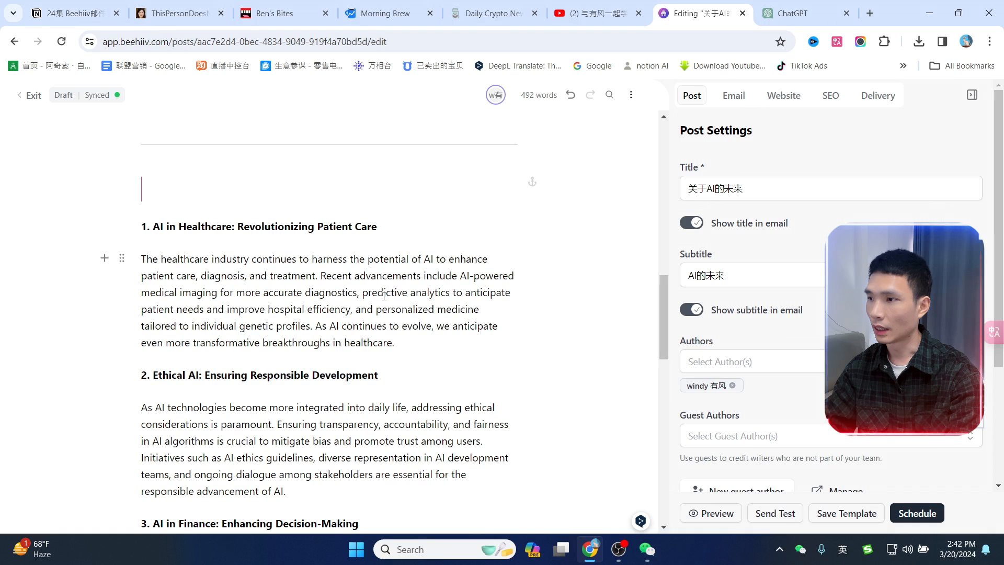
{"action": "type", "text": "AI"}
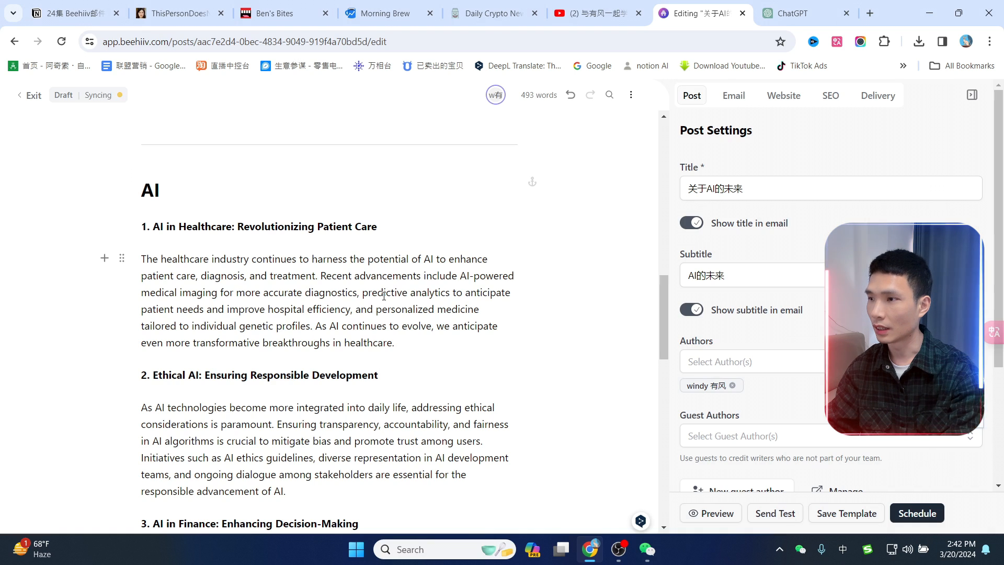
{"action": "type", "text": " in future"}
{"action": "key", "text": "Return"}
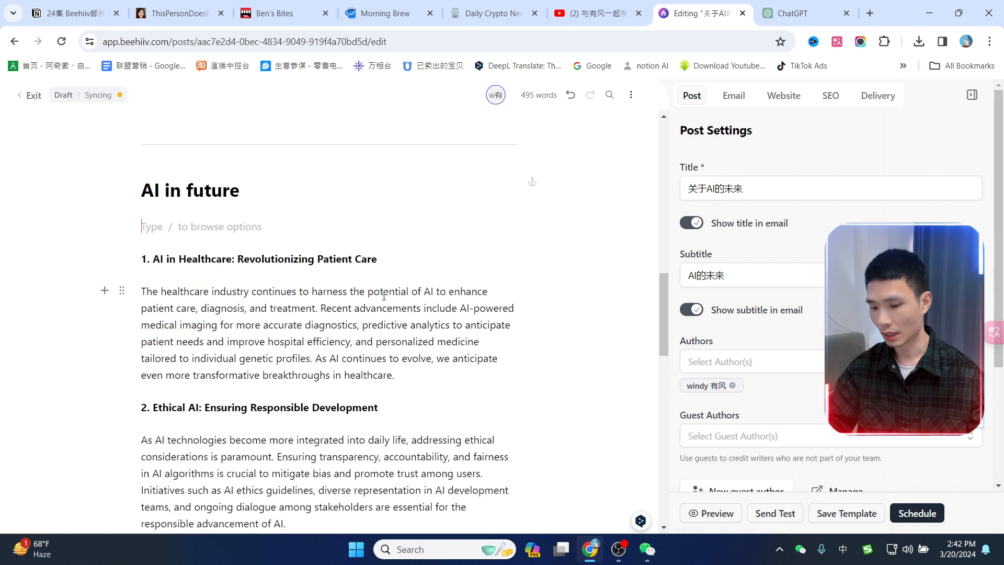
Insert a YouTube embed block below the AI in future heading.
{"action": "type", "text": "/"}
{"action": "scroll", "coordinate": [423, 363], "scroll_direction": "down", "scroll_amount": 4}
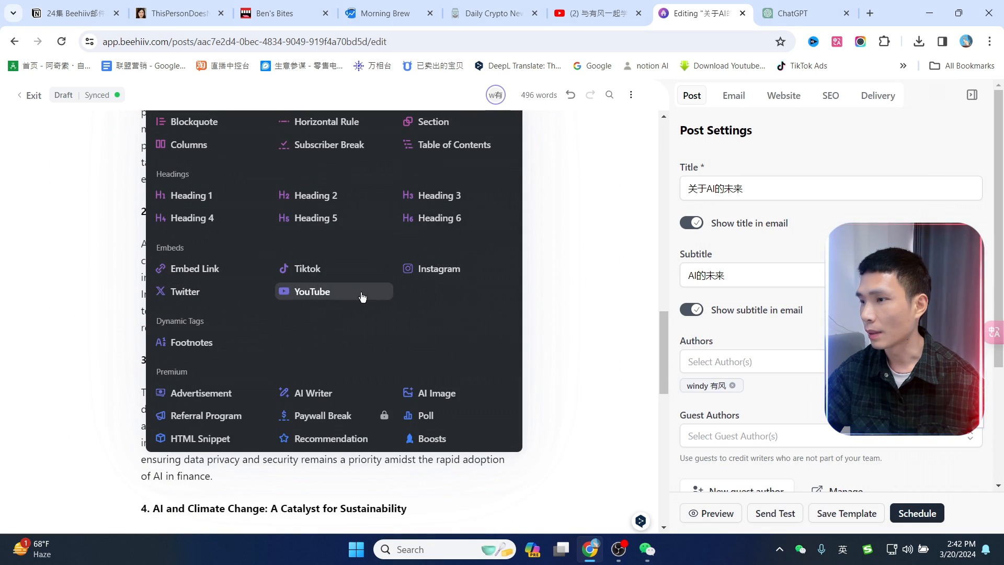
{"action": "left_click", "coordinate": [312, 294]}
{"action": "scroll", "coordinate": [303, 239], "scroll_direction": "up", "scroll_amount": 2}
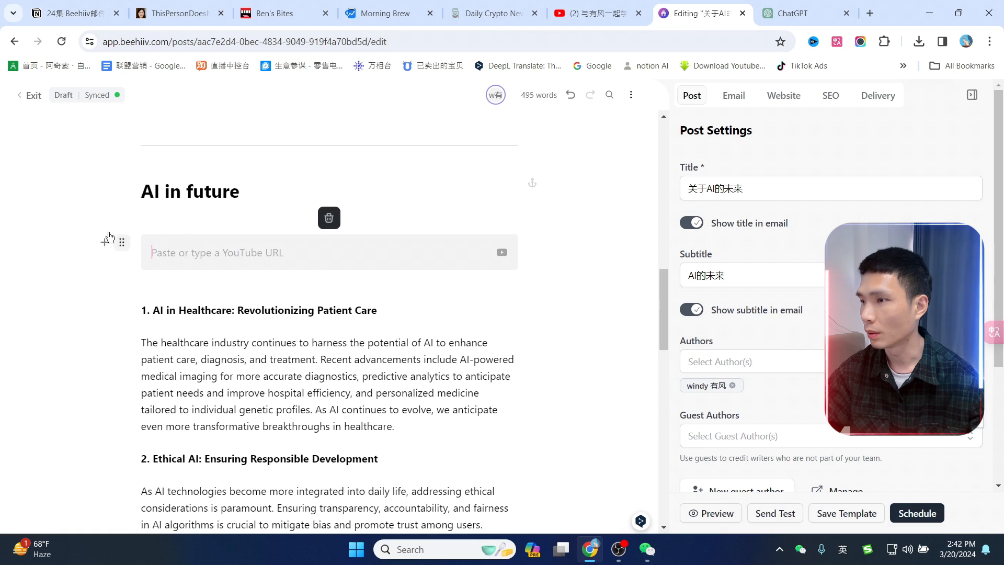
Copy the link of the channel's latest WordPress portfolio-site video and embed it in the YouTube block.
{"action": "left_click", "coordinate": [613, 7]}
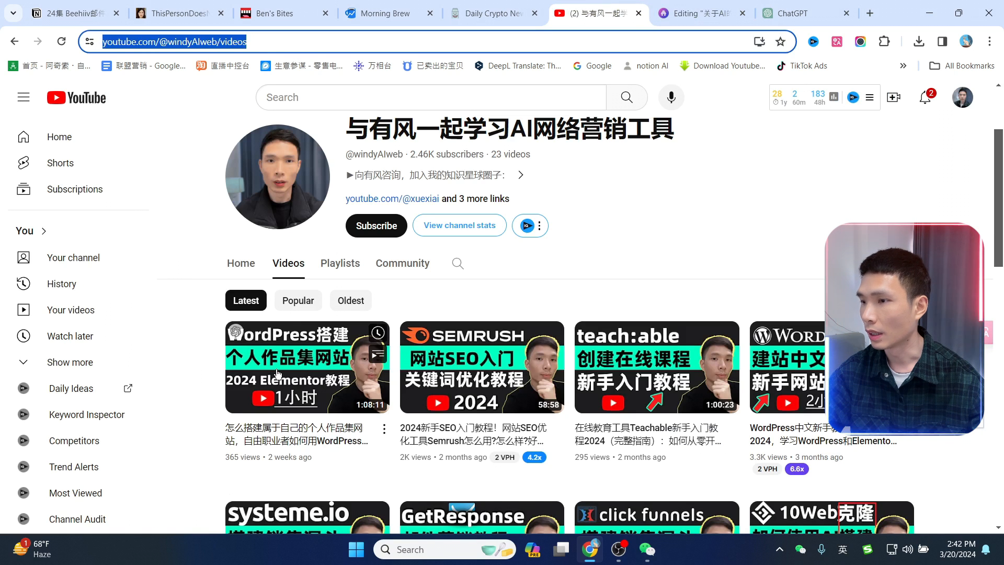
{"action": "right_click", "coordinate": [292, 345]}
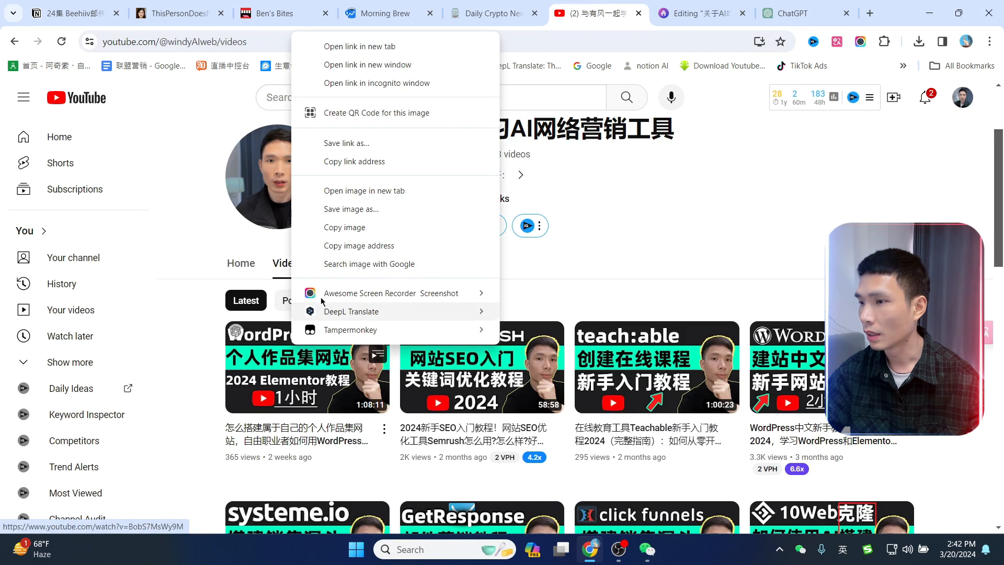
{"action": "left_click", "coordinate": [356, 163]}
{"action": "left_click", "coordinate": [701, 13]}
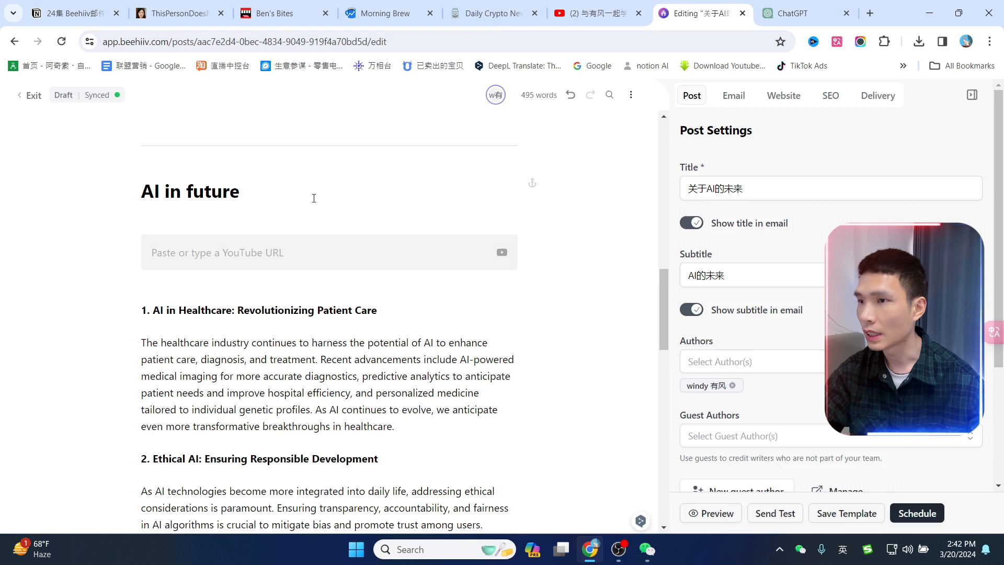
{"action": "left_click", "coordinate": [203, 251]}
{"action": "key", "text": "ctrl+v"}
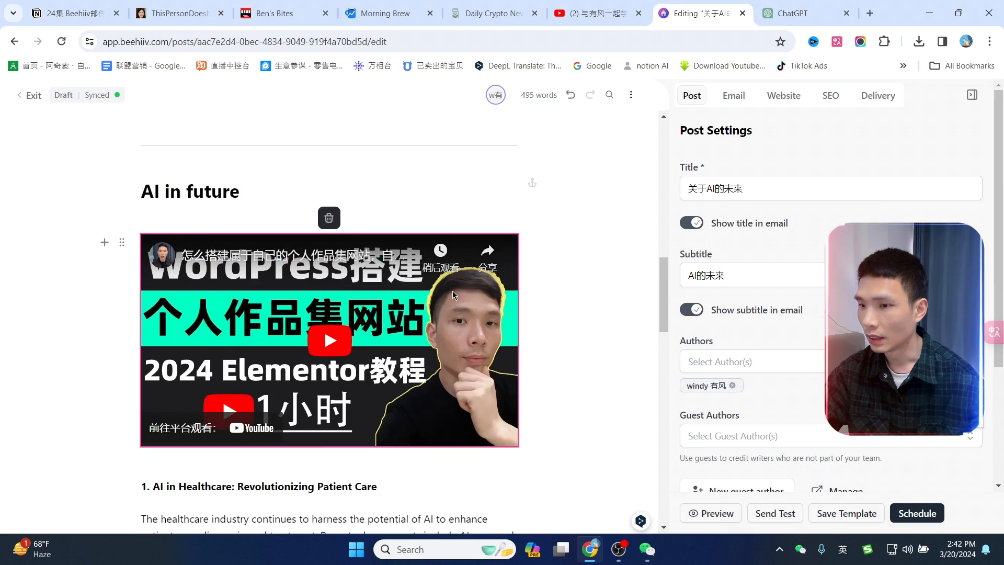
Preview the post as a desktop email and examine it from the title down to the footer.
{"action": "left_click", "coordinate": [712, 514]}
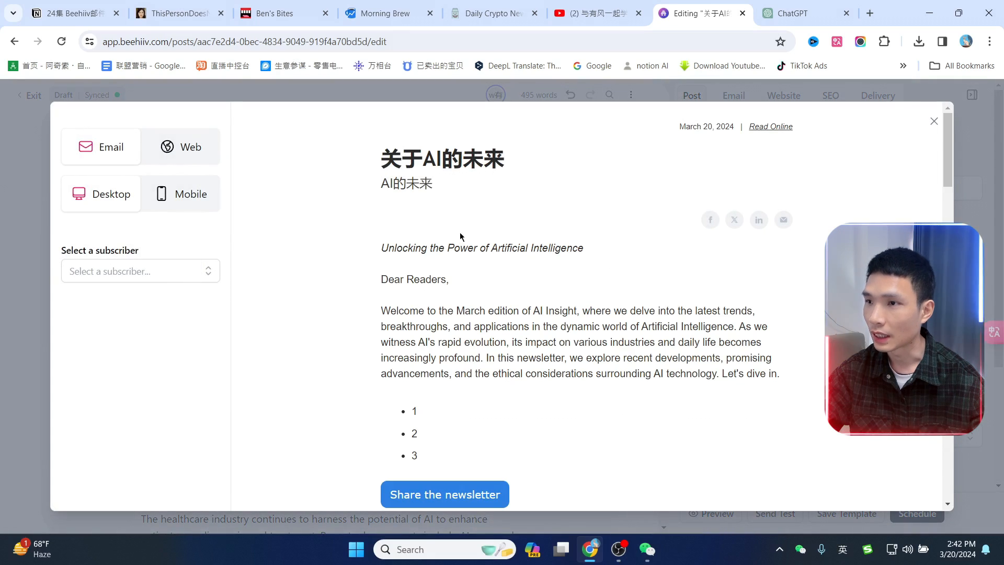
{"action": "scroll", "coordinate": [461, 237], "scroll_direction": "down", "scroll_amount": 15}
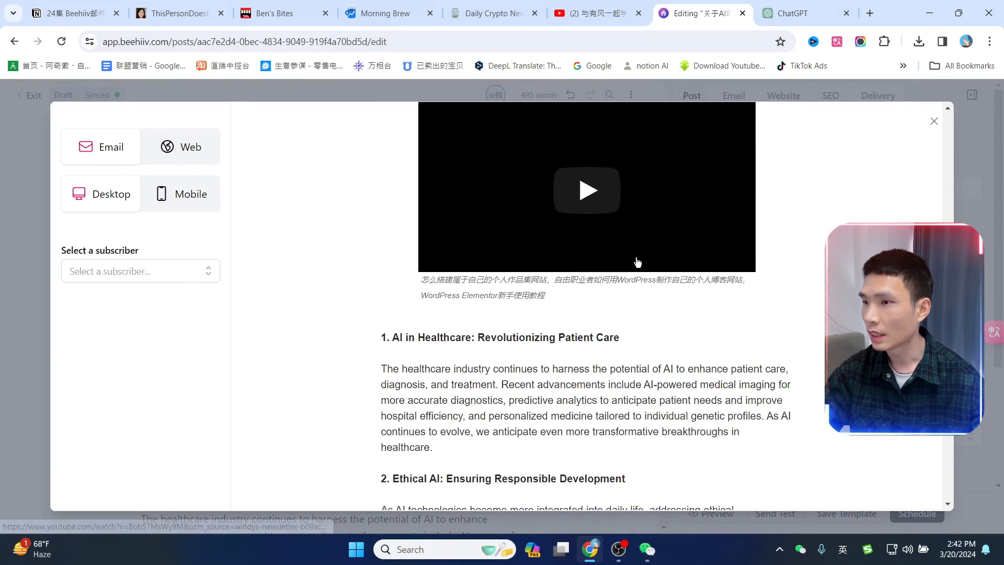
{"action": "scroll", "coordinate": [670, 280], "scroll_direction": "up", "scroll_amount": 2}
{"action": "scroll", "coordinate": [622, 276], "scroll_direction": "down", "scroll_amount": 20}
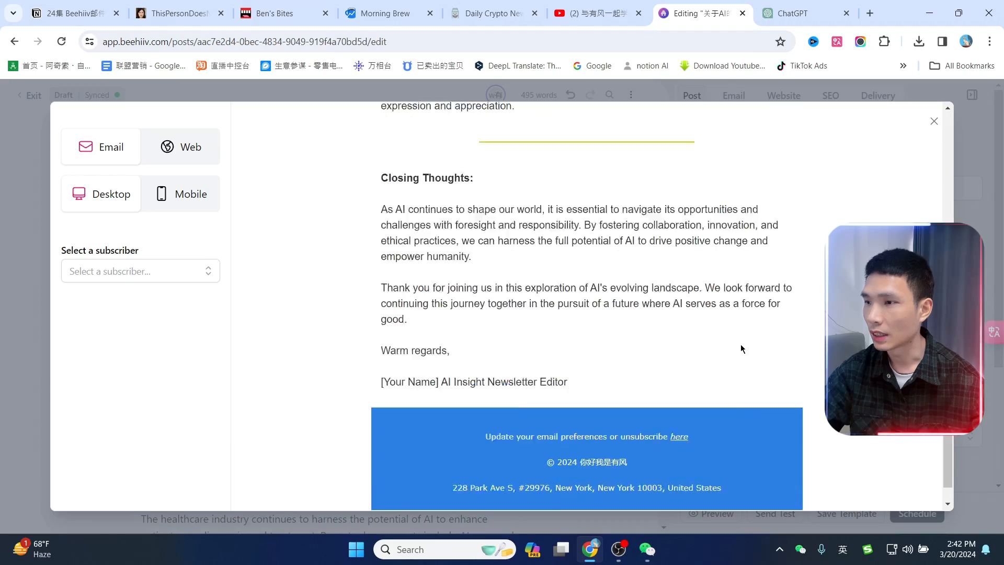
{"action": "scroll", "coordinate": [741, 344], "scroll_direction": "up", "scroll_amount": 20}
{"action": "scroll", "coordinate": [725, 340], "scroll_direction": "down", "scroll_amount": 20}
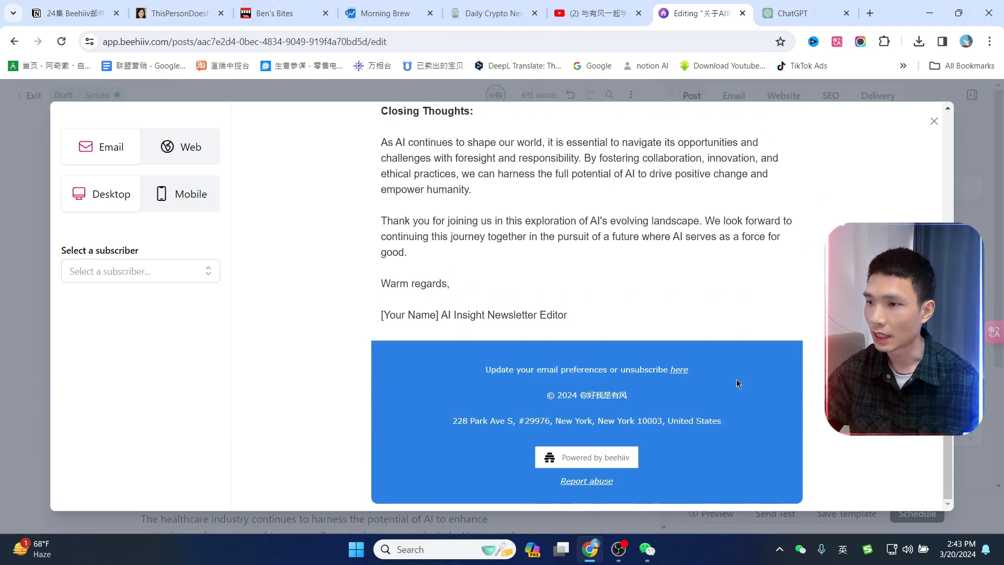
{"action": "scroll", "coordinate": [736, 378], "scroll_direction": "up", "scroll_amount": 18}
{"action": "scroll", "coordinate": [740, 330], "scroll_direction": "up", "scroll_amount": 15}
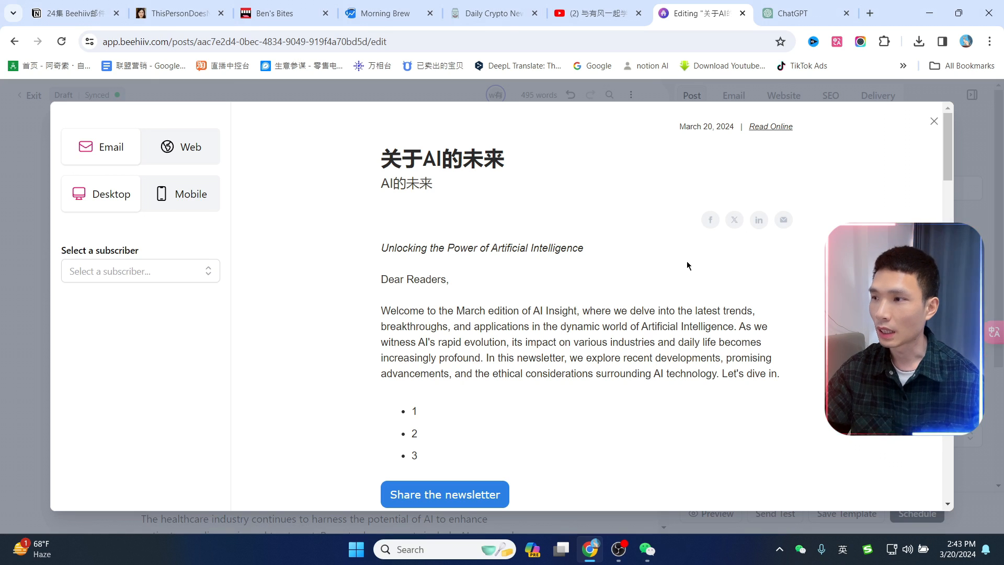
Switch the preview to the mobile web version and examine the post's layout, including the embedded video.
{"action": "left_click", "coordinate": [190, 149]}
{"action": "left_click", "coordinate": [183, 193]}
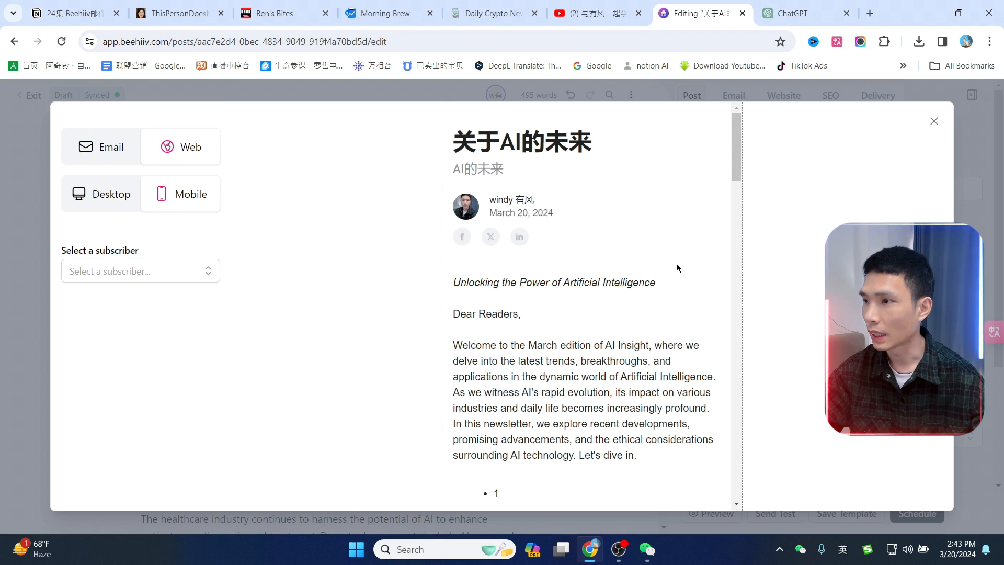
{"action": "scroll", "coordinate": [666, 268], "scroll_direction": "down", "scroll_amount": 1}
{"action": "scroll", "coordinate": [610, 238], "scroll_direction": "up", "scroll_amount": 1}
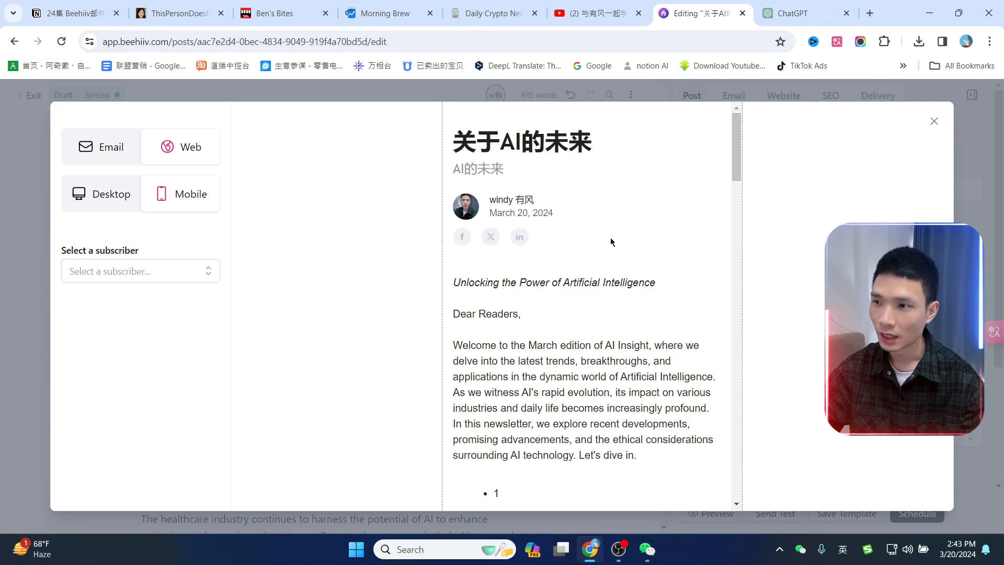
{"action": "scroll", "coordinate": [611, 238], "scroll_direction": "down", "scroll_amount": 15}
{"action": "scroll", "coordinate": [639, 303], "scroll_direction": "up", "scroll_amount": 6}
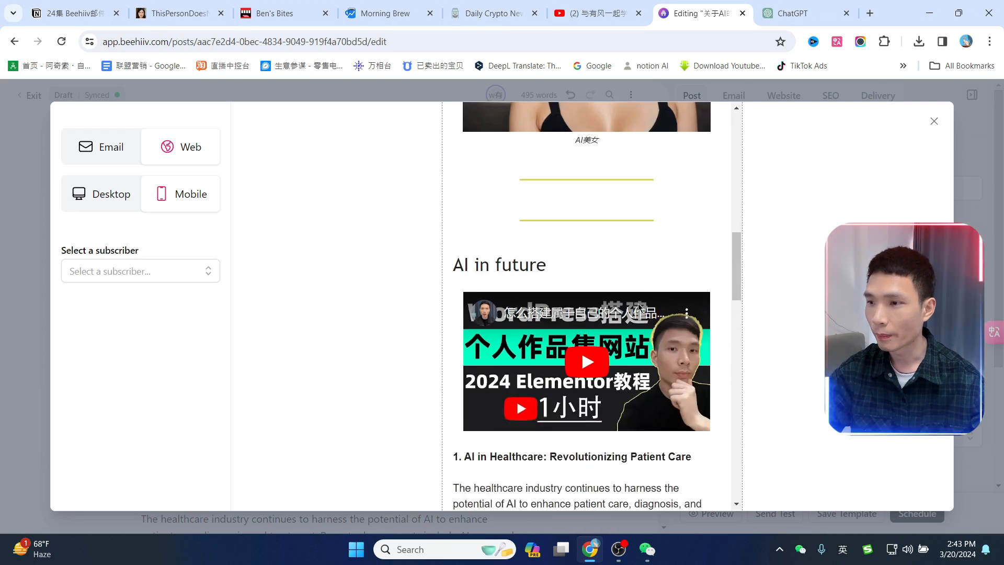
{"action": "scroll", "coordinate": [641, 329], "scroll_direction": "down", "scroll_amount": 10}
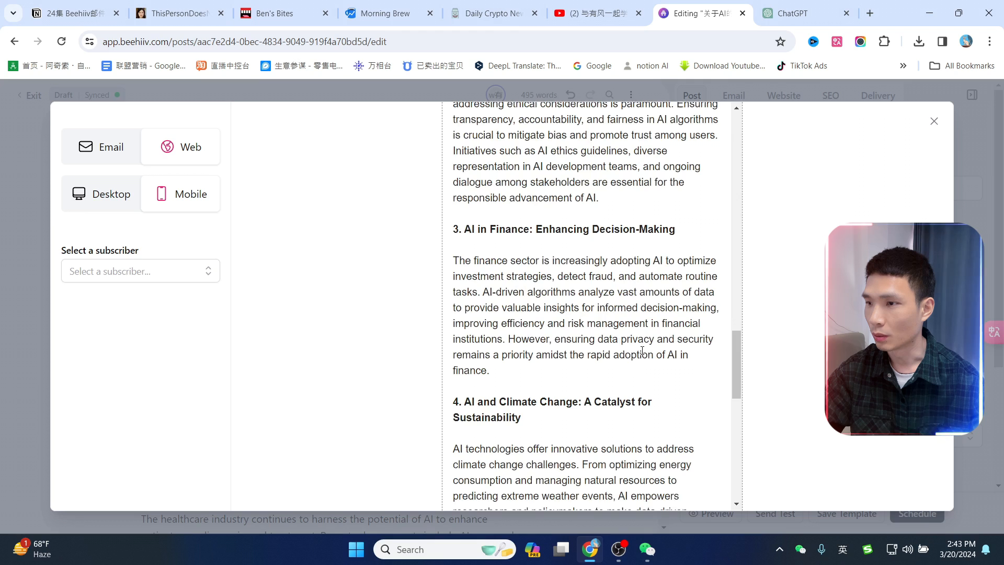
Insert an AI Image block below the YouTube video, generate an image from the prompt "a dog" and review it.
{"action": "scroll", "coordinate": [645, 352], "scroll_direction": "down", "scroll_amount": 6}
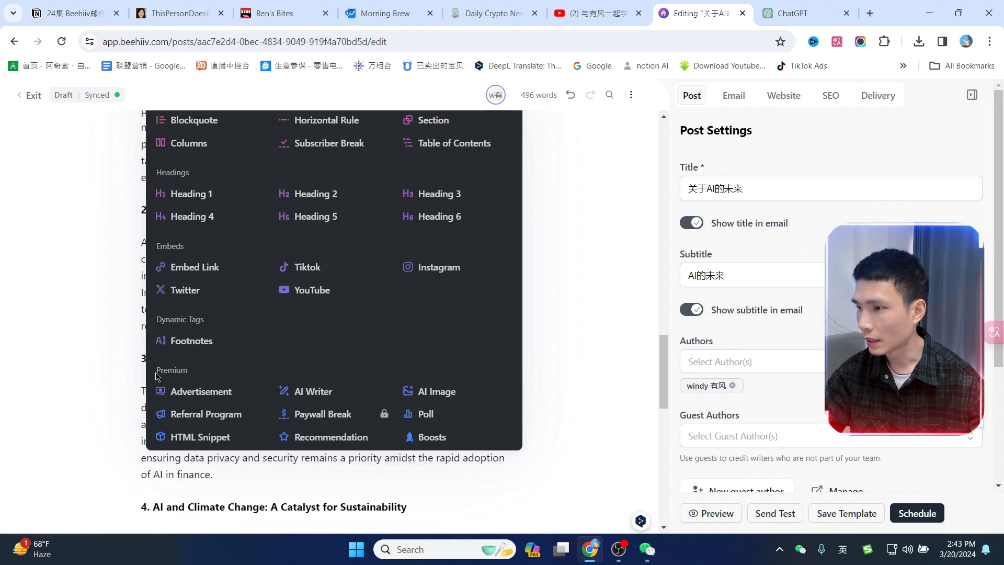
{"action": "left_click", "coordinate": [444, 399]}
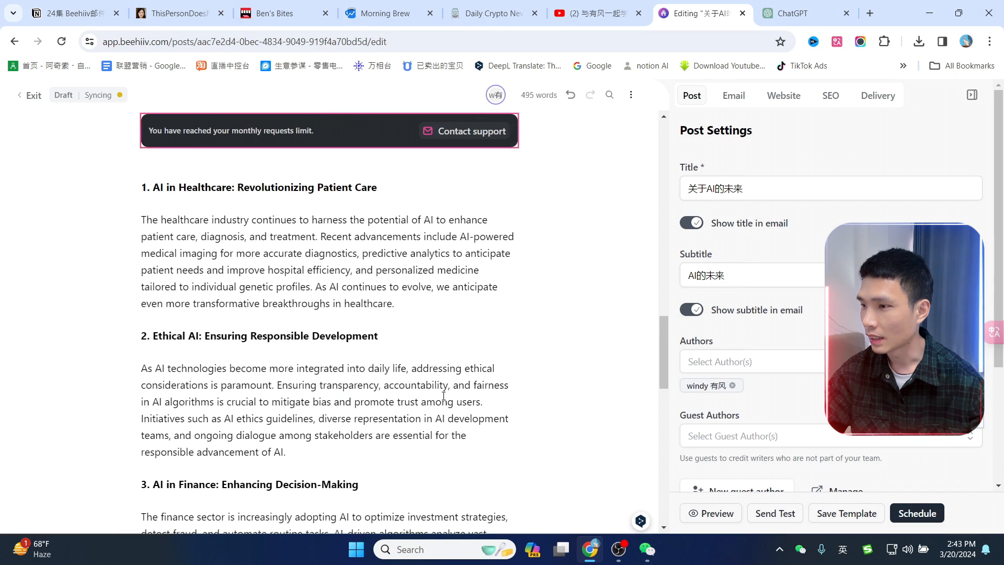
{"action": "left_click", "coordinate": [222, 285]}
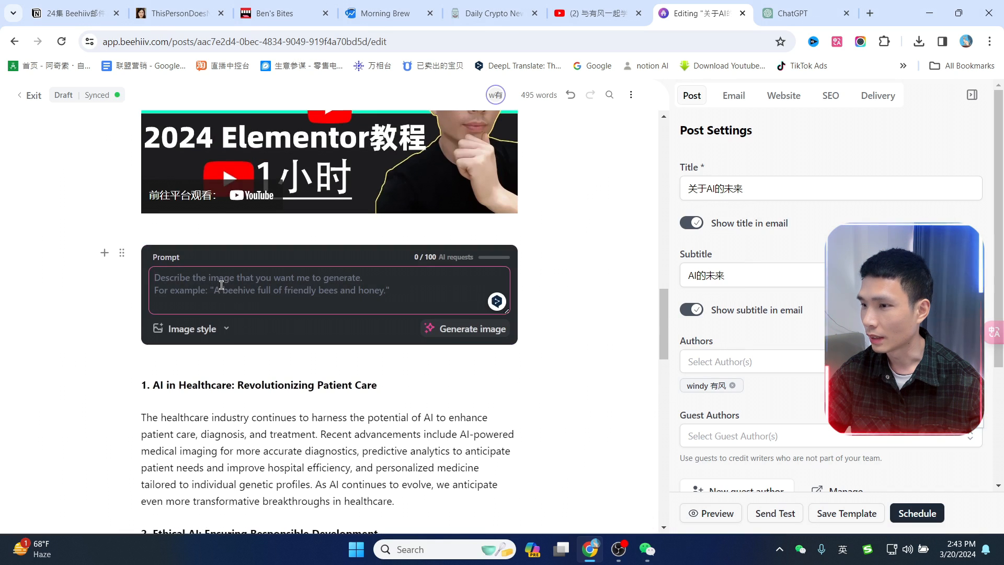
{"action": "type", "text": "a dog"}
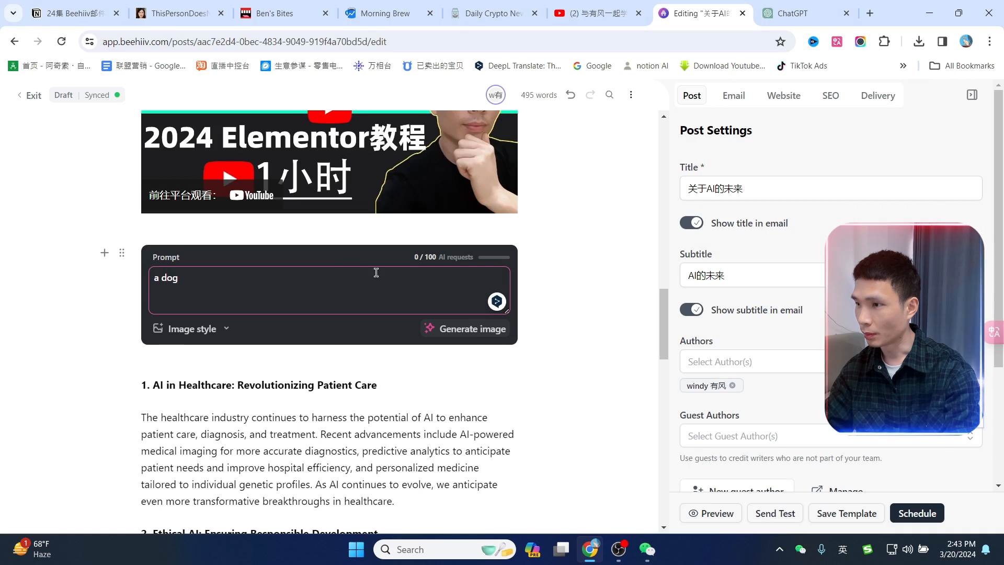
{"action": "left_click", "coordinate": [474, 336]}
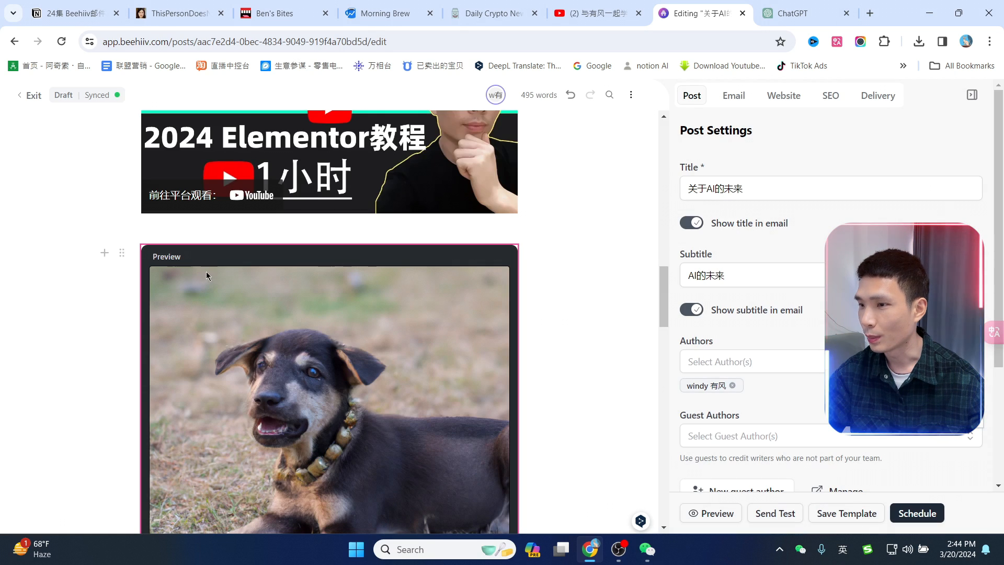
{"action": "scroll", "coordinate": [307, 292], "scroll_direction": "down", "scroll_amount": 3}
{"action": "scroll", "coordinate": [317, 268], "scroll_direction": "down", "scroll_amount": 1}
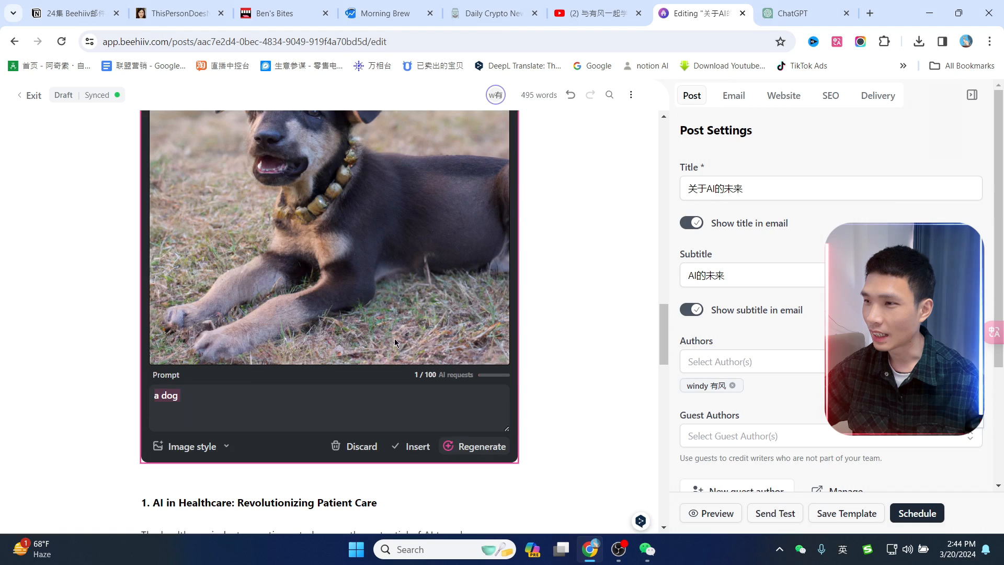
{"action": "scroll", "coordinate": [388, 309], "scroll_direction": "down", "scroll_amount": 2}
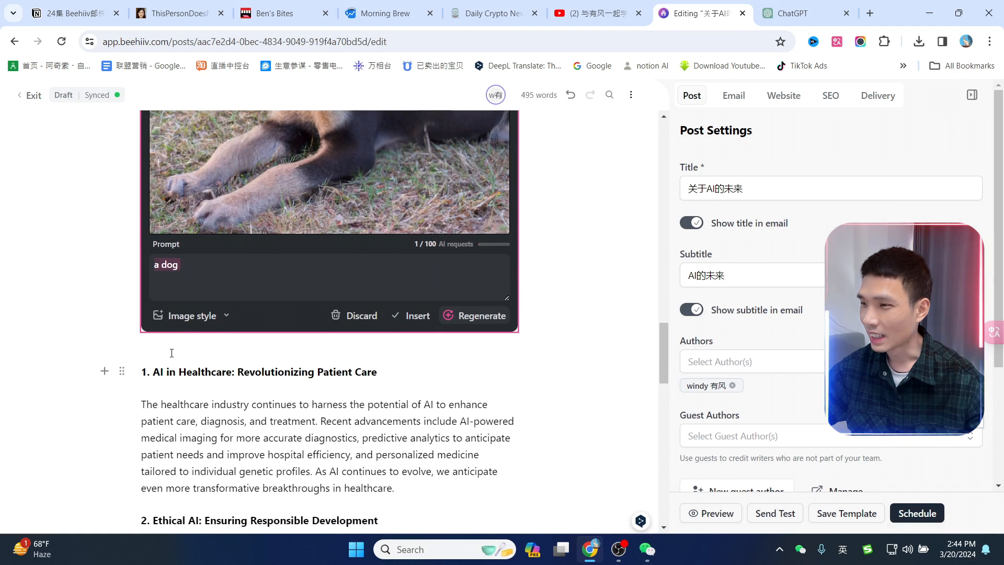
{"action": "scroll", "coordinate": [171, 353], "scroll_direction": "up", "scroll_amount": 3}
{"action": "scroll", "coordinate": [161, 378], "scroll_direction": "down", "scroll_amount": 3}
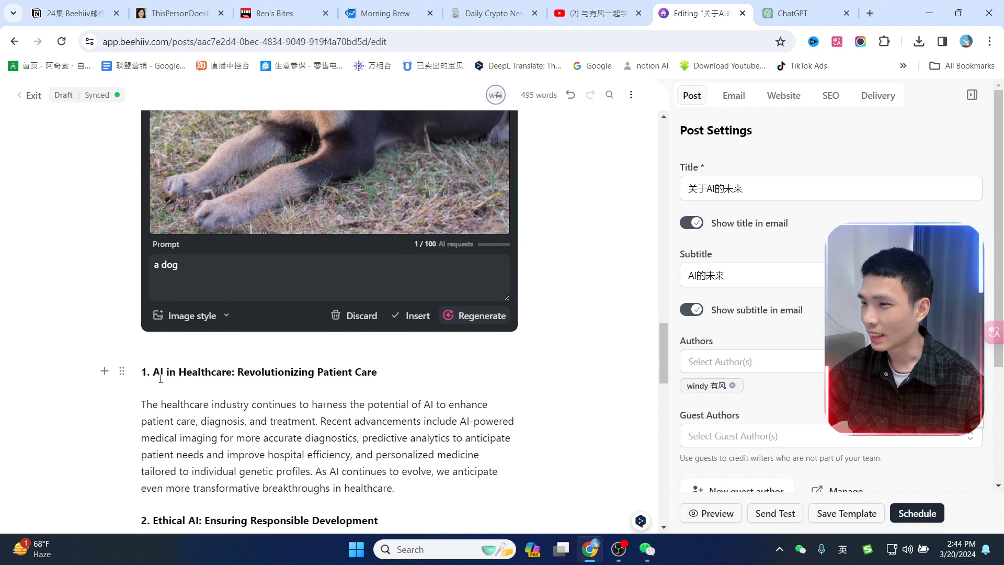
Insert an AI Writer block in a new line below the AI Image block.
{"action": "key", "text": "Return"}
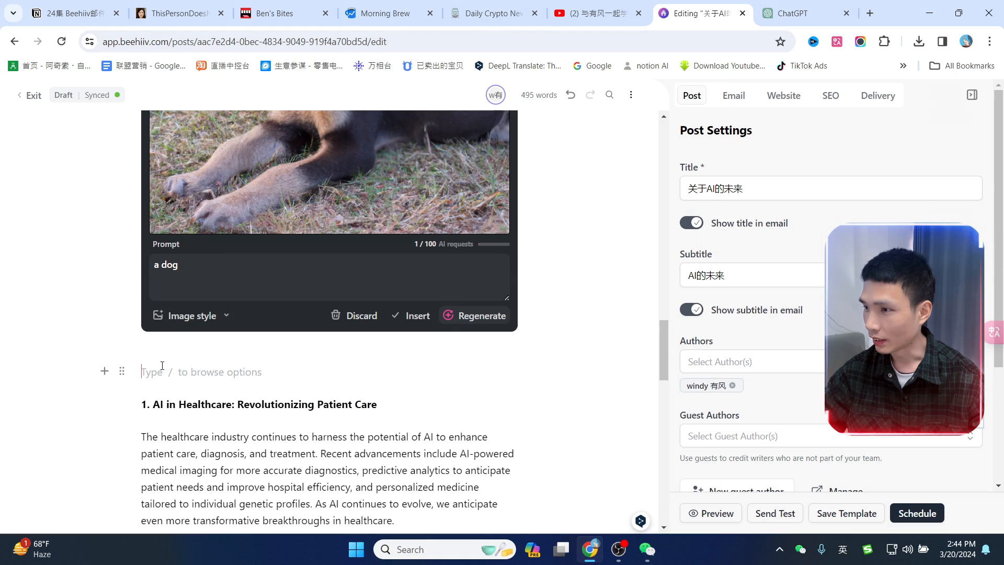
{"action": "type", "text": "/"}
{"action": "scroll", "coordinate": [294, 287], "scroll_direction": "down", "scroll_amount": 5}
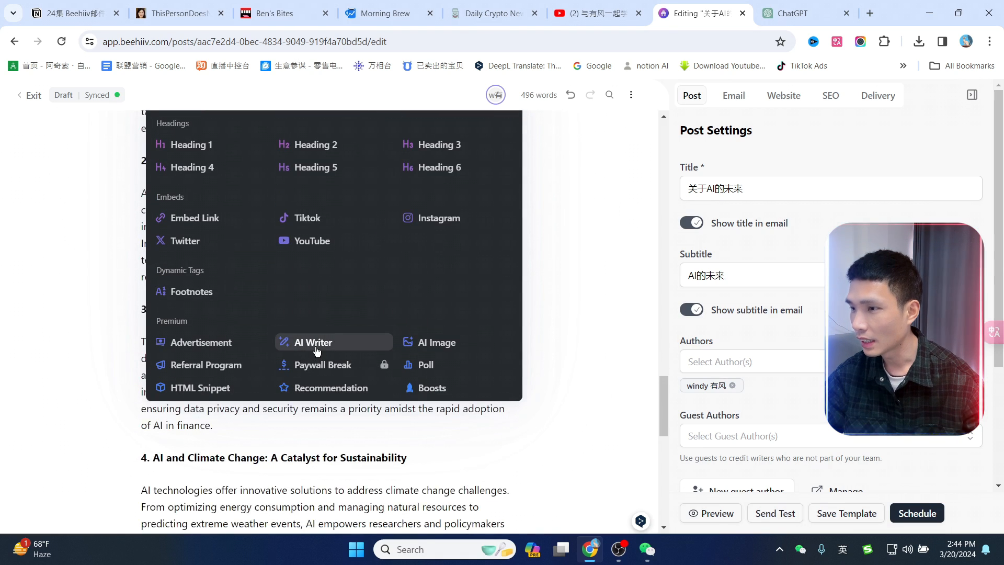
{"action": "left_click", "coordinate": [317, 351]}
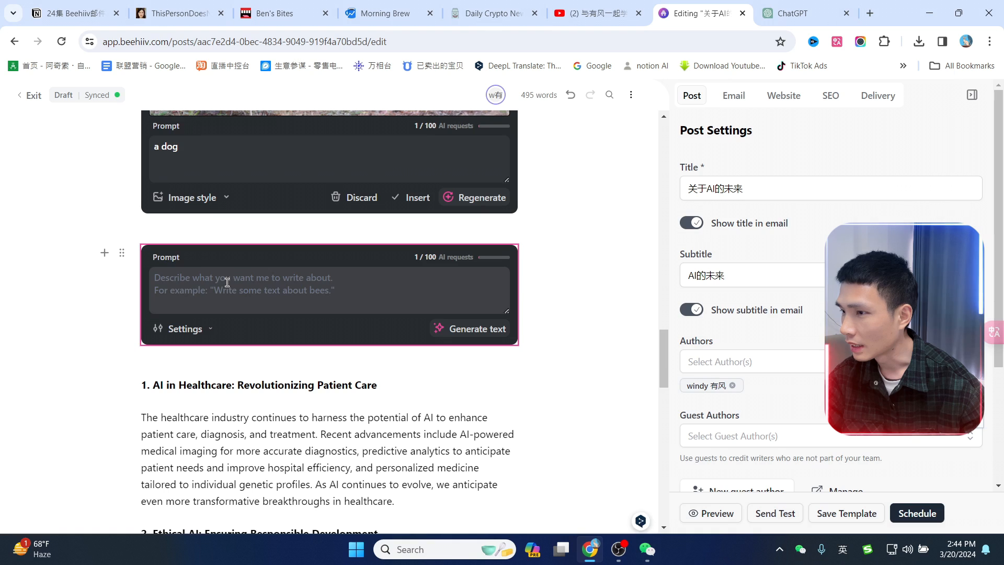
Generate text in the AI Writer block from the prompt "AI" and insert it into the post.
{"action": "left_click", "coordinate": [227, 283]}
{"action": "type", "text": "AI"}
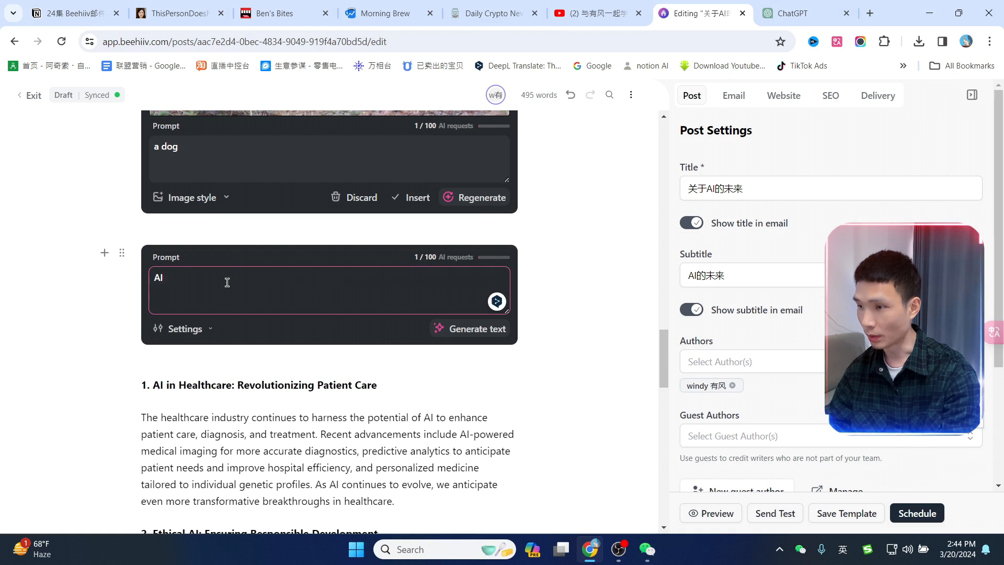
{"action": "left_click", "coordinate": [460, 328]}
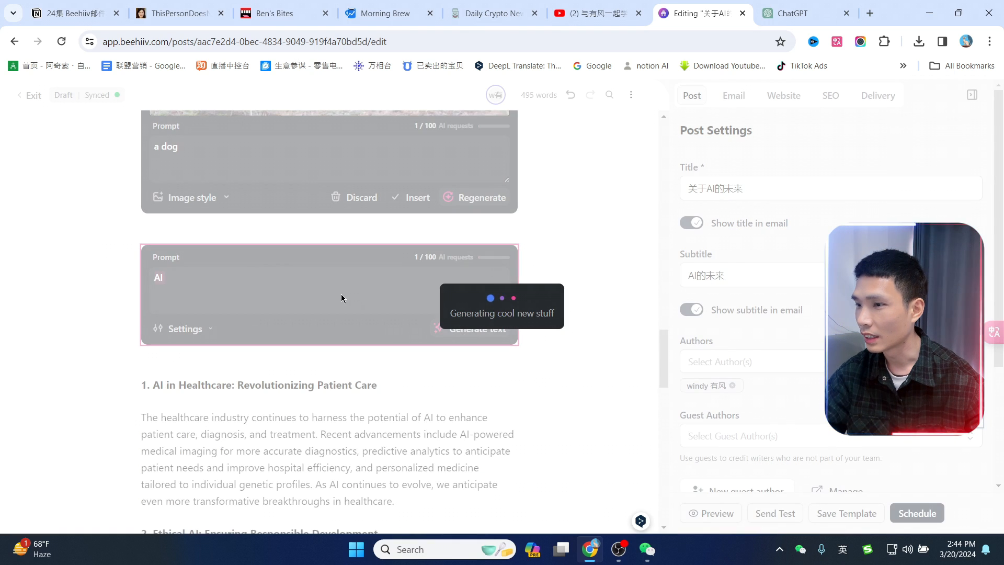
{"action": "scroll", "coordinate": [336, 346], "scroll_direction": "down", "scroll_amount": 2}
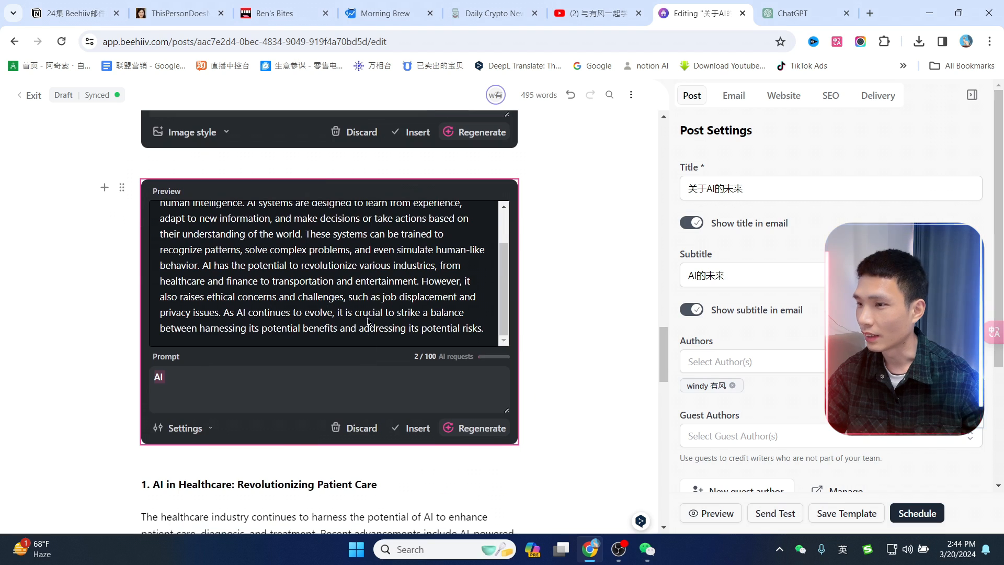
{"action": "left_click", "coordinate": [414, 428]}
Insert the generated dog image into the post and check it above the AI-written paragraph.
{"action": "scroll", "coordinate": [300, 335], "scroll_direction": "up", "scroll_amount": 3}
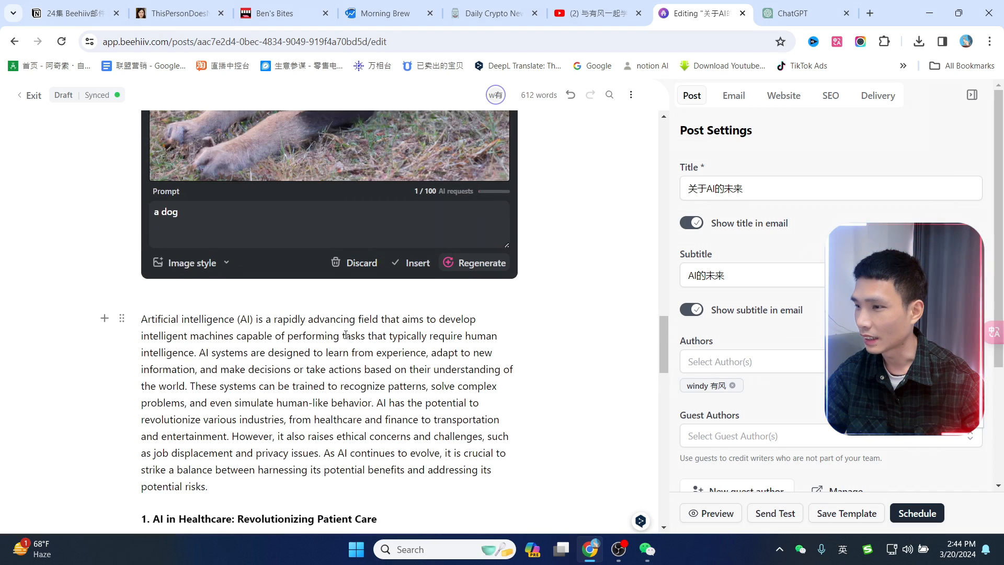
{"action": "left_click", "coordinate": [414, 263]}
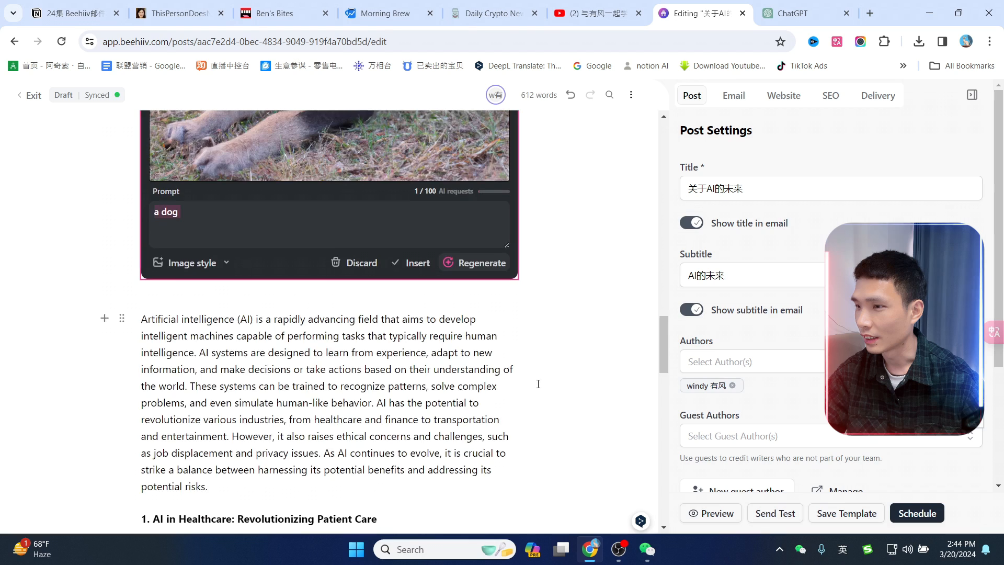
{"action": "scroll", "coordinate": [538, 384], "scroll_direction": "up", "scroll_amount": 3}
{"action": "left_click", "coordinate": [413, 393]}
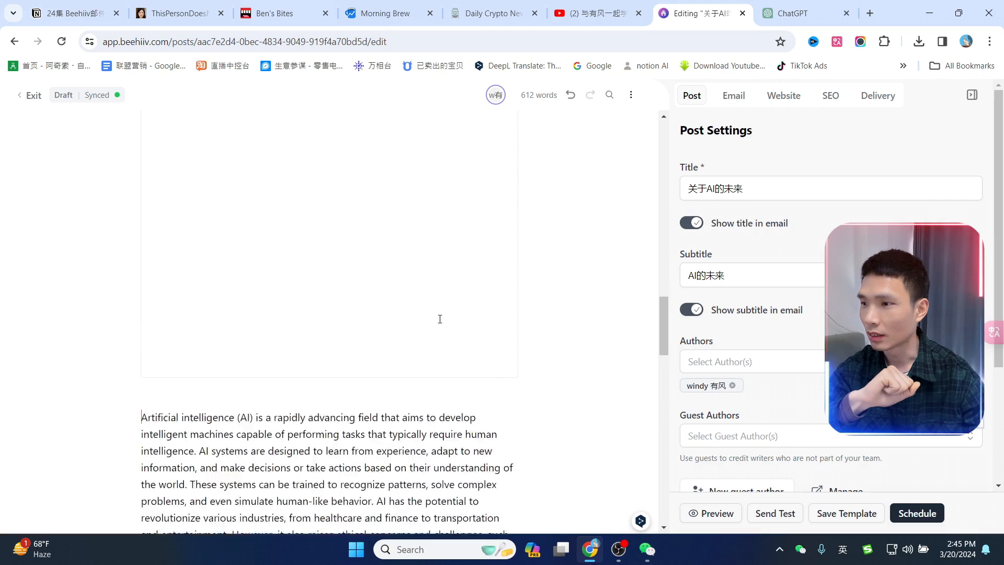
{"action": "scroll", "coordinate": [440, 319], "scroll_direction": "down", "scroll_amount": 5}
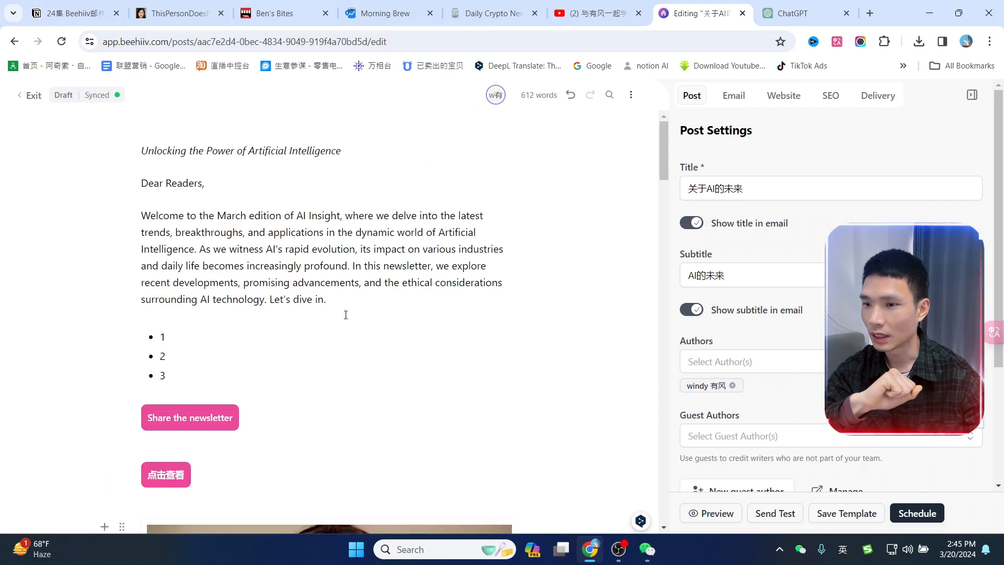
{"action": "scroll", "coordinate": [366, 286], "scroll_direction": "down", "scroll_amount": 20}
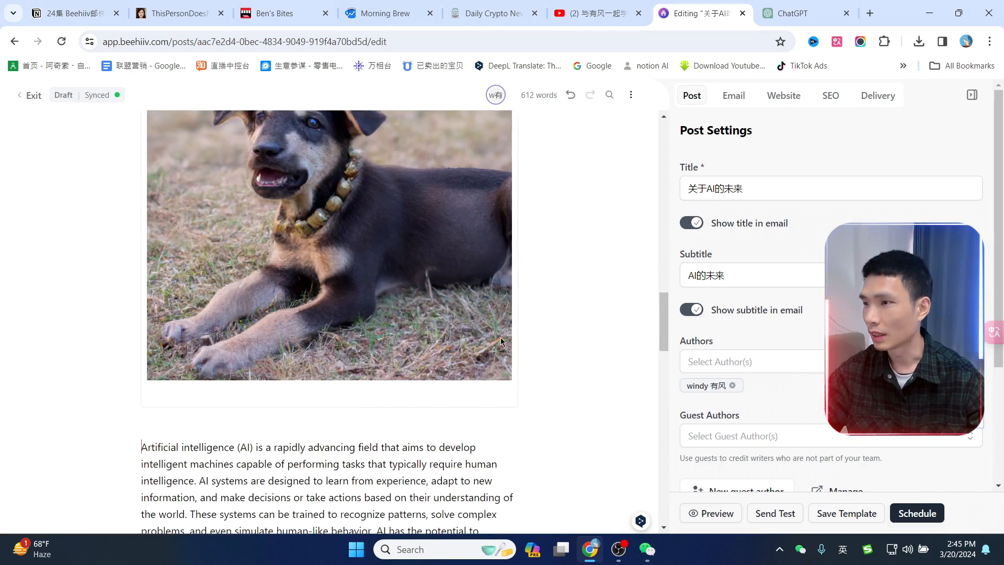
Save the post as a template named with the author's first name and view the template's content through its closing section.
{"action": "left_click", "coordinate": [849, 514]}
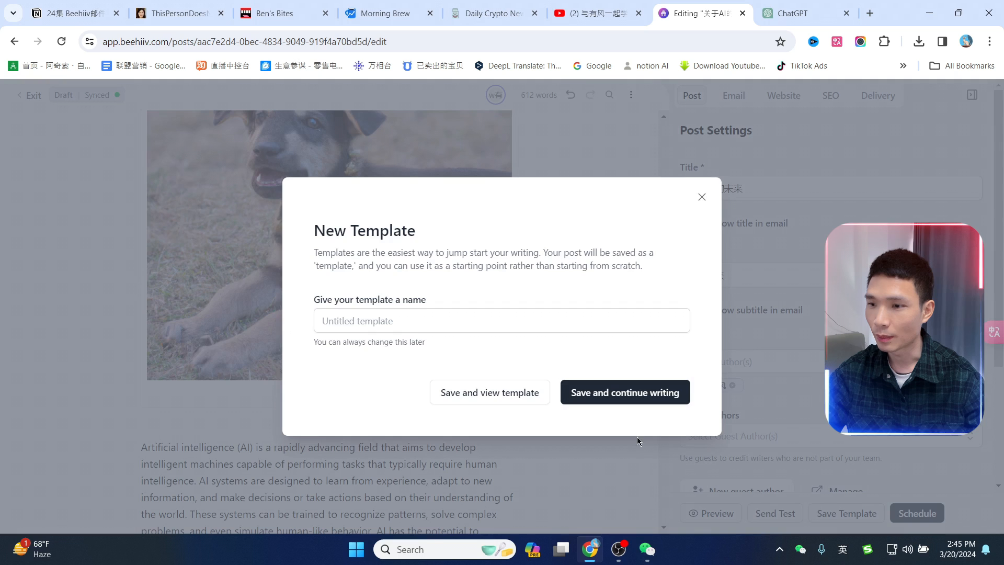
{"action": "left_click", "coordinate": [410, 323]}
{"action": "left_click", "coordinate": [411, 352]}
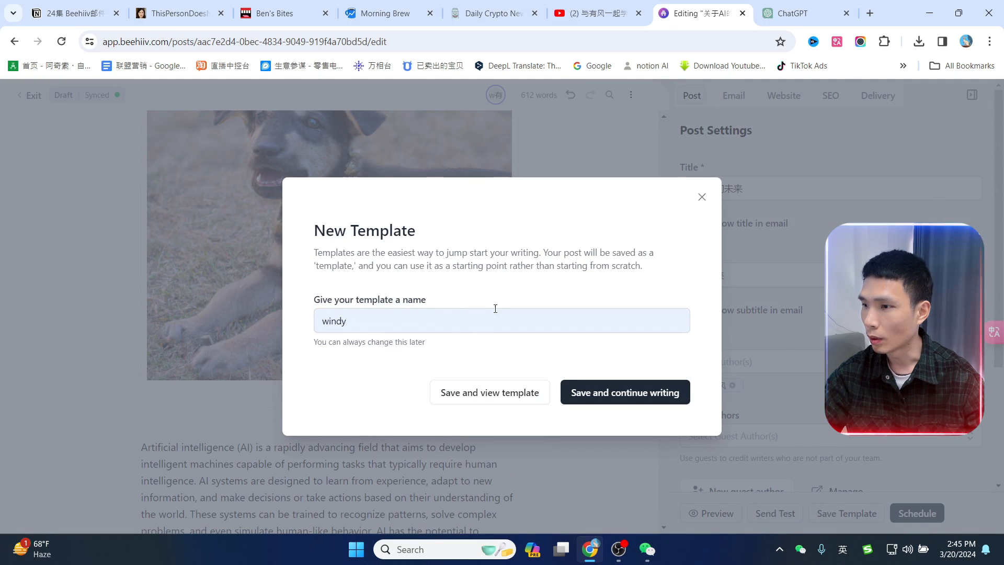
{"action": "left_click", "coordinate": [488, 401]}
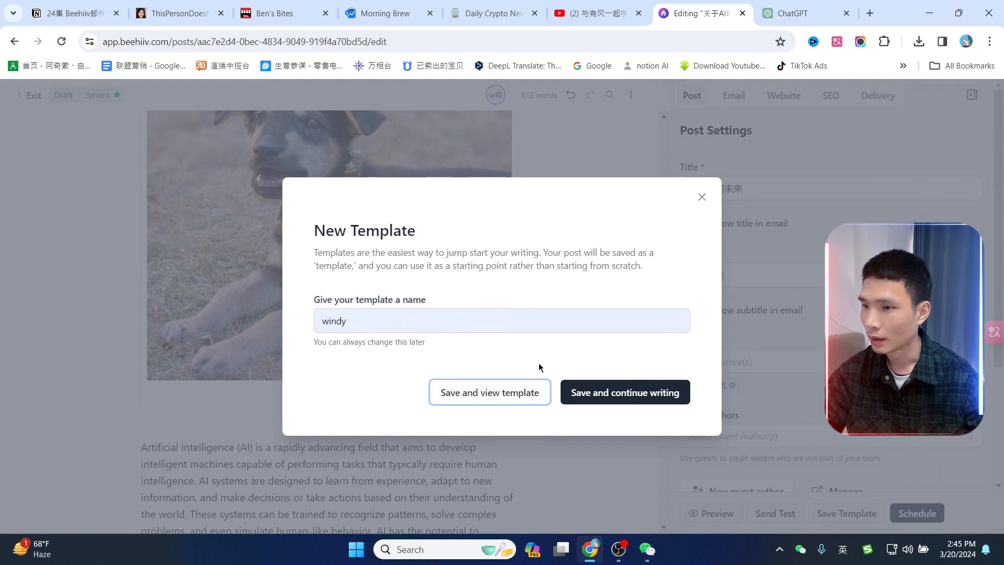
{"action": "scroll", "coordinate": [619, 333], "scroll_direction": "down", "scroll_amount": 5}
{"action": "scroll", "coordinate": [623, 335], "scroll_direction": "down", "scroll_amount": 20}
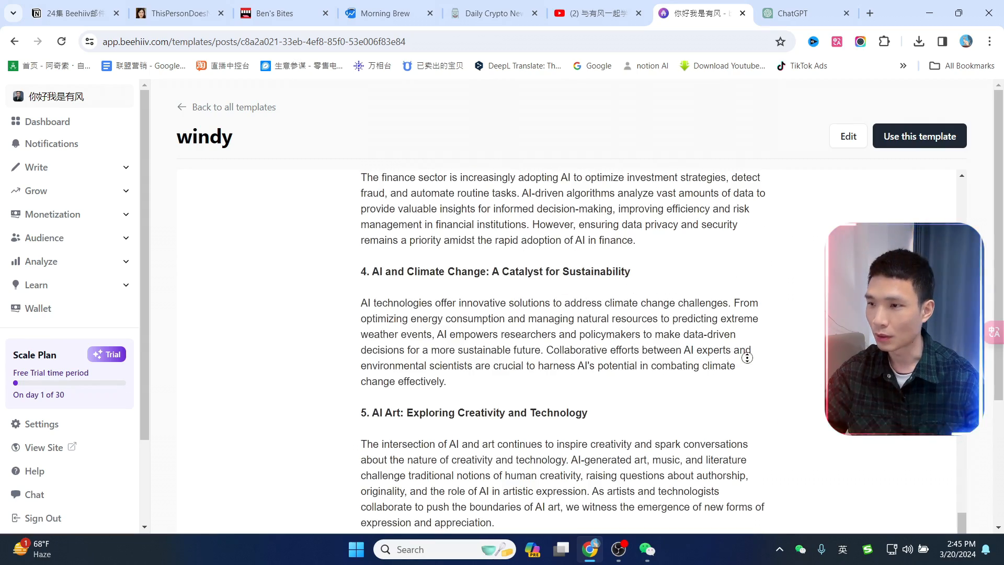
{"action": "scroll", "coordinate": [746, 358], "scroll_direction": "down", "scroll_amount": 5}
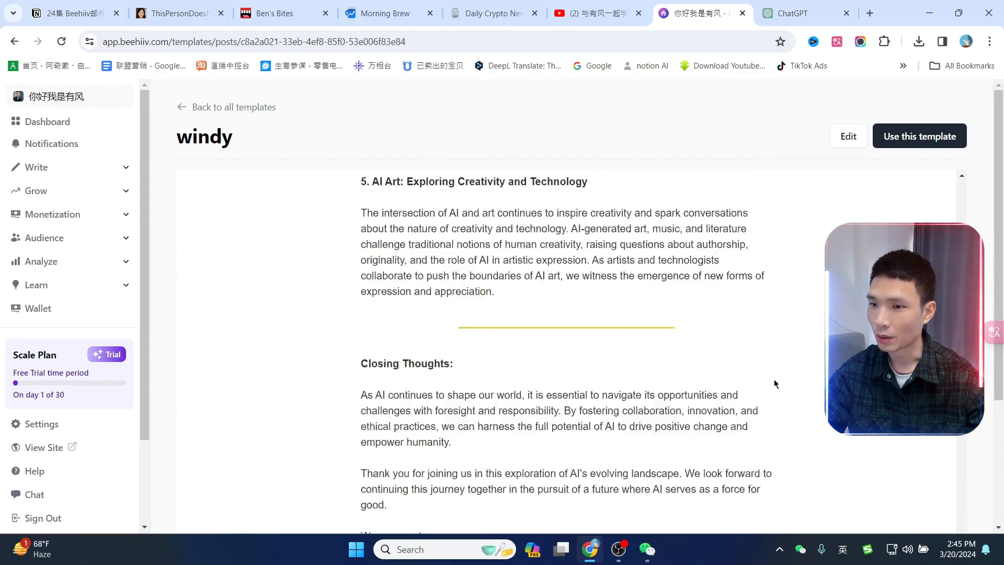
Return to the posts list, open the 关于AI的未来 draft and reopen it for editing.
{"action": "left_click", "coordinate": [36, 167]}
{"action": "left_click", "coordinate": [37, 191]}
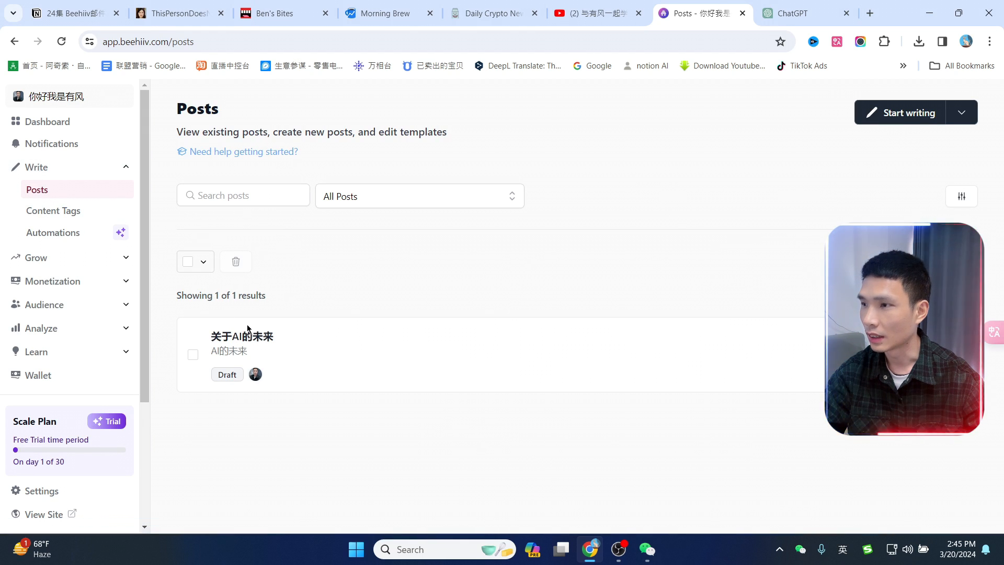
{"action": "left_click", "coordinate": [57, 239]}
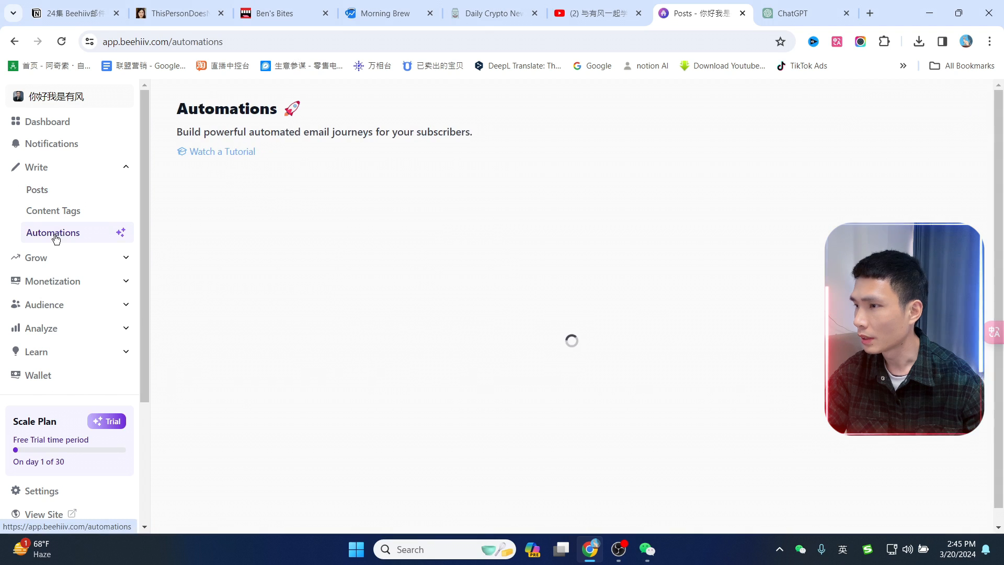
{"action": "left_click", "coordinate": [37, 191]}
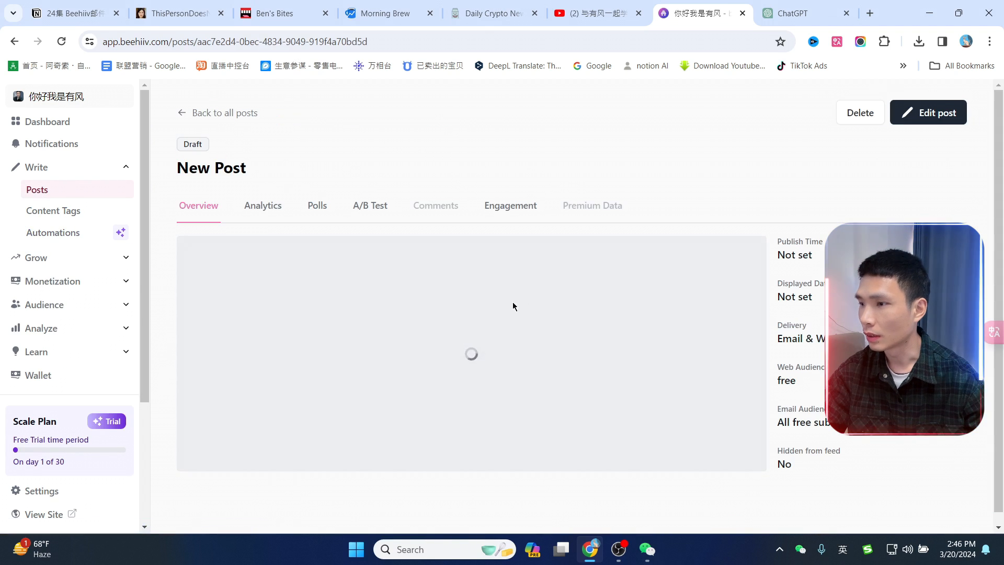
{"action": "scroll", "coordinate": [499, 334], "scroll_direction": "down", "scroll_amount": 6}
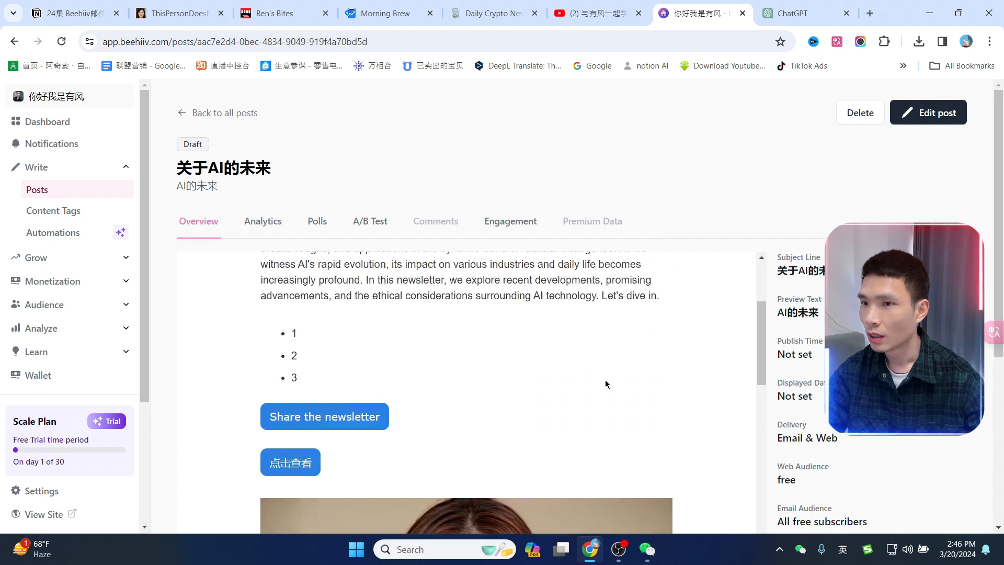
{"action": "left_click", "coordinate": [933, 120]}
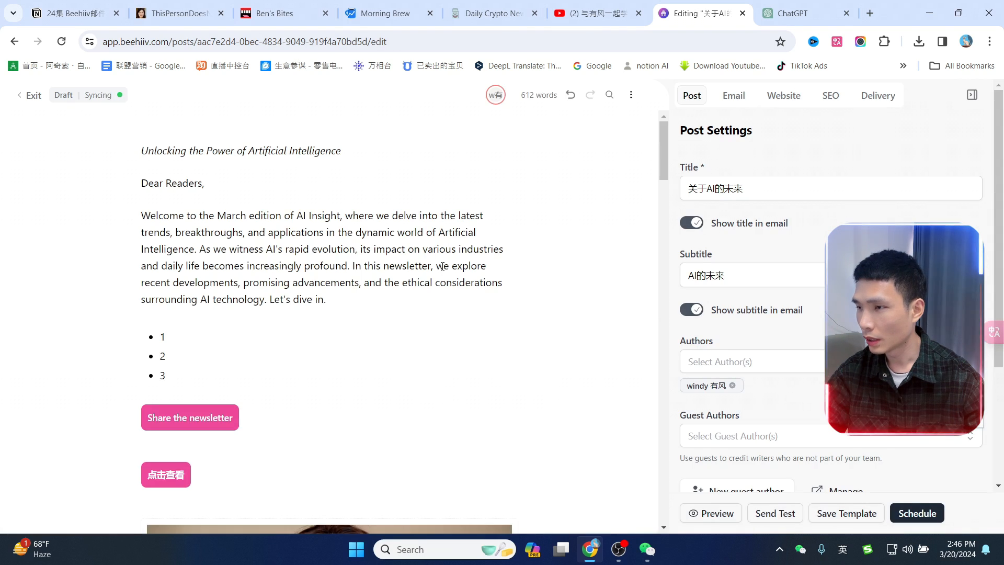
Add a Referral Program block on a new line below the newsletter editor signature at the end of the post.
{"action": "left_click_drag", "start_coordinate": [662, 150], "coordinate": [664, 493]}
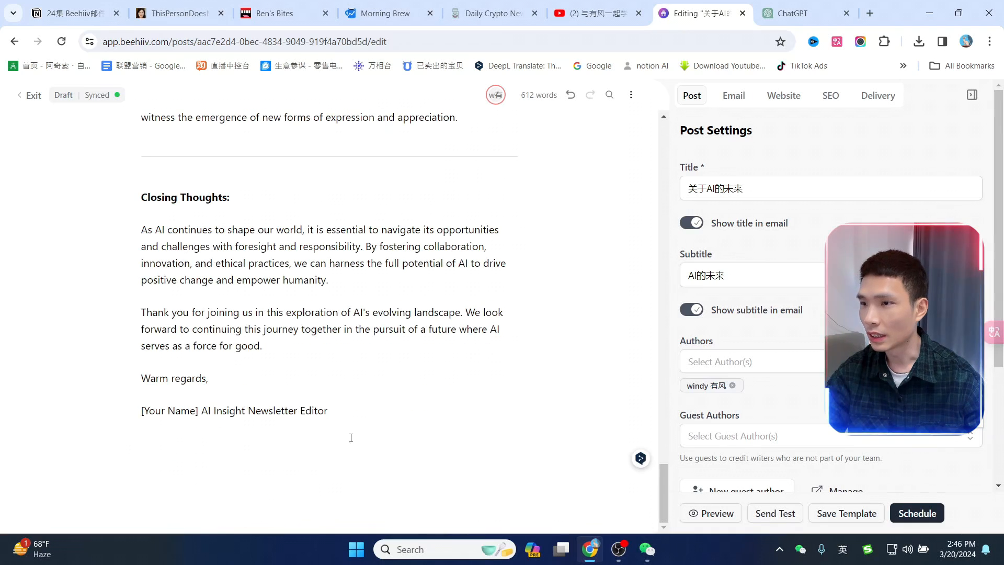
{"action": "left_click", "coordinate": [379, 413]}
{"action": "key", "text": "Return"}
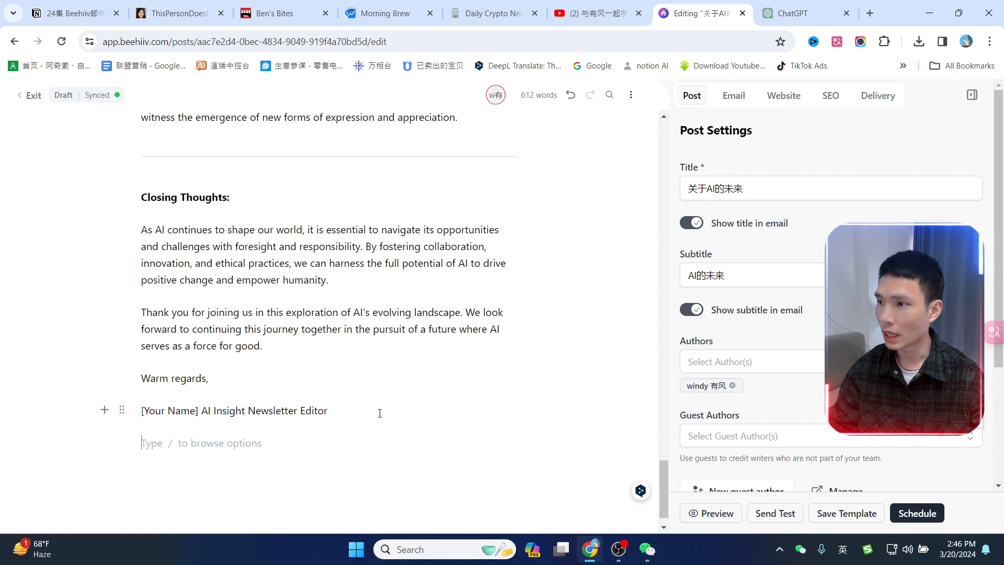
{"action": "type", "text": "/"}
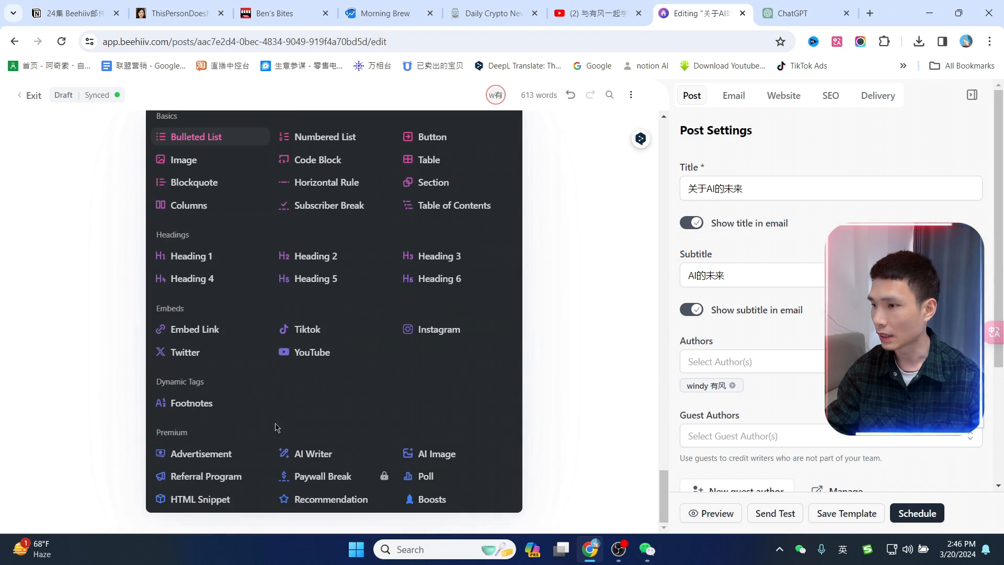
{"action": "left_click", "coordinate": [214, 485]}
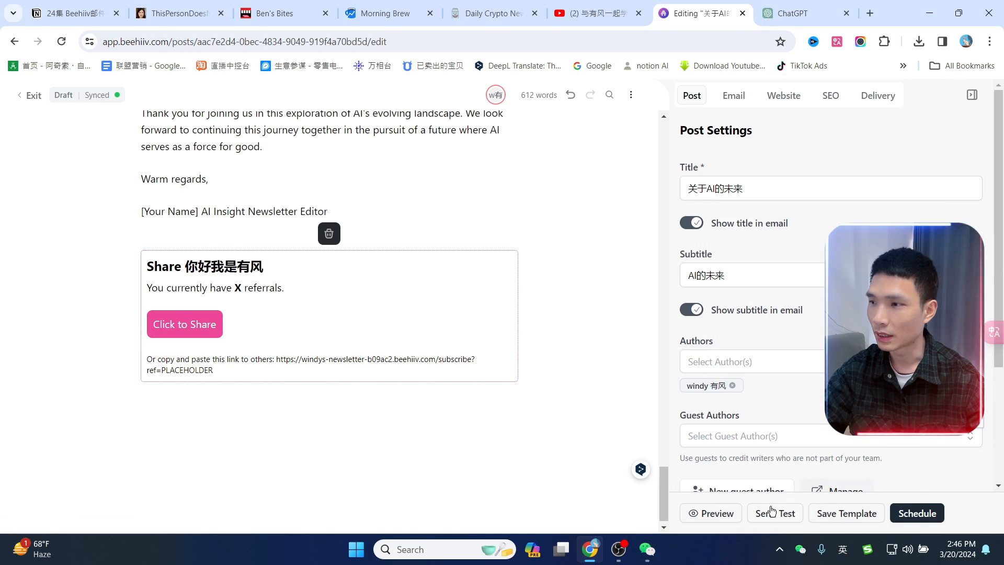
Preview the post, examine the referral section and its subscribe link, and return to the end of the post in the editor.
{"action": "left_click", "coordinate": [712, 513]}
{"action": "scroll", "coordinate": [448, 227], "scroll_direction": "down", "scroll_amount": 15}
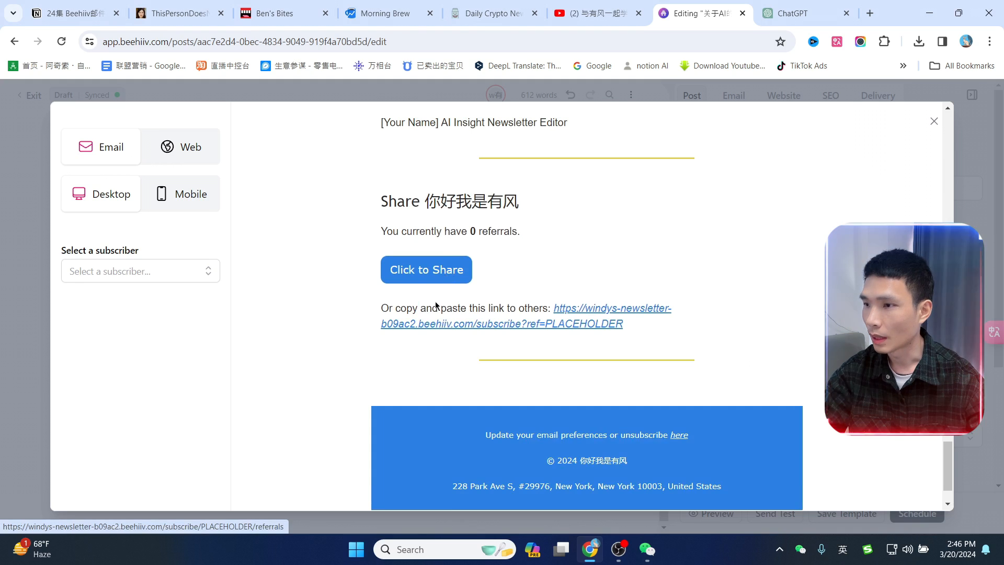
{"action": "left_click", "coordinate": [594, 313]}
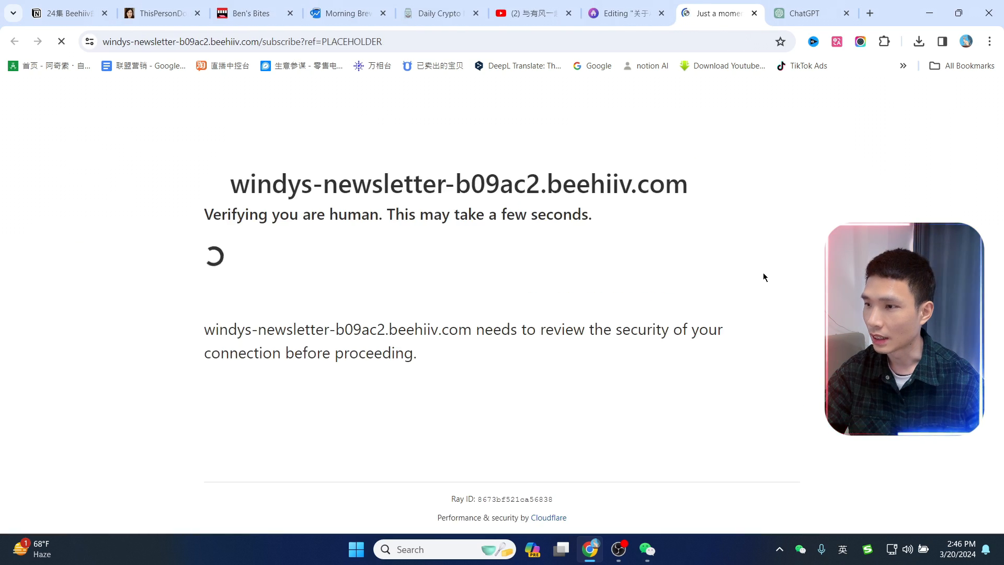
{"action": "key", "text": "ctrl+shift+Tab"}
{"action": "scroll", "coordinate": [462, 269], "scroll_direction": "up", "scroll_amount": 20}
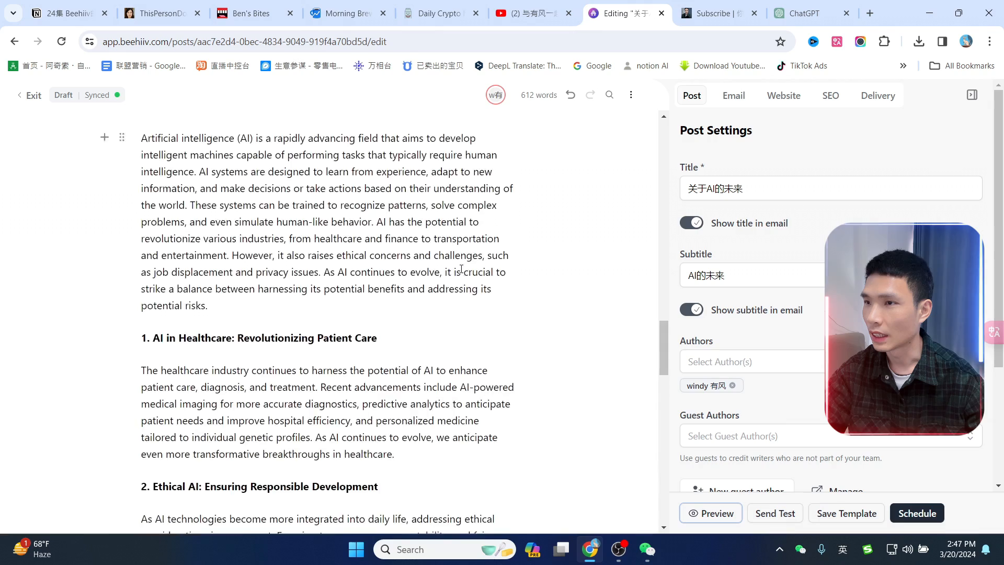
{"action": "scroll", "coordinate": [461, 269], "scroll_direction": "down", "scroll_amount": 20}
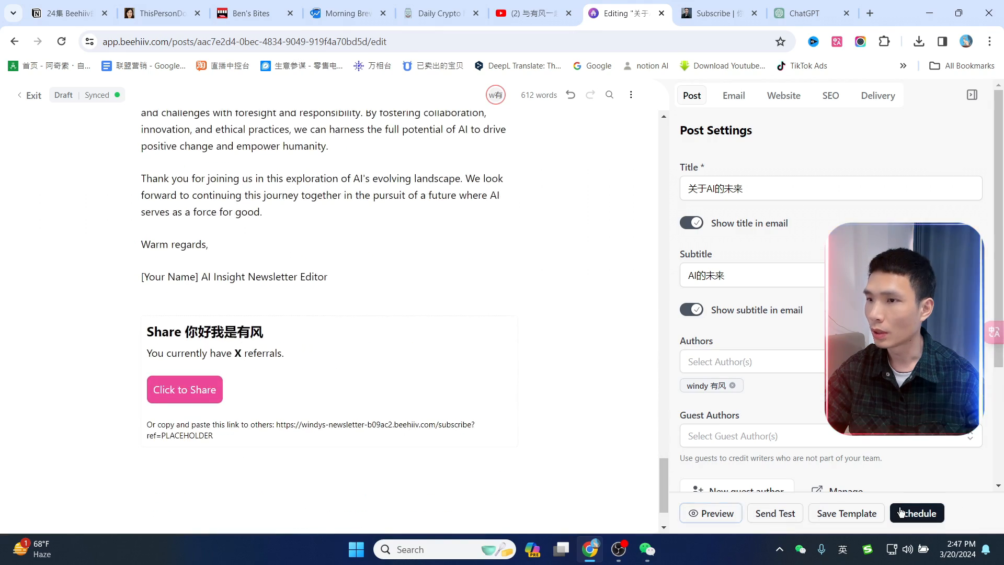
Examine the Publish Now and Schedule publishing options for the post, and cancel without publishing.
{"action": "left_click", "coordinate": [901, 512]}
{"action": "left_click", "coordinate": [595, 290]}
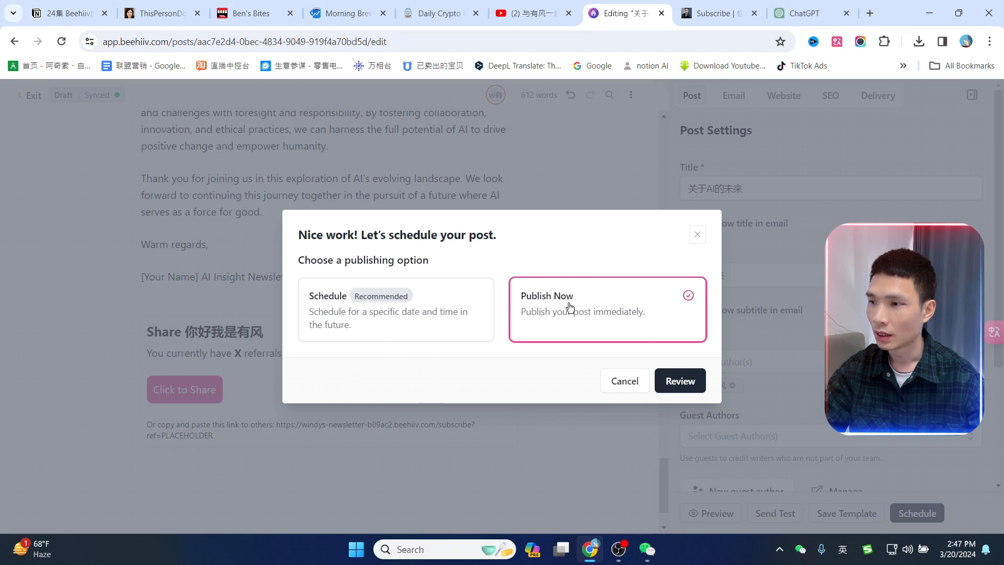
{"action": "left_click", "coordinate": [466, 329]}
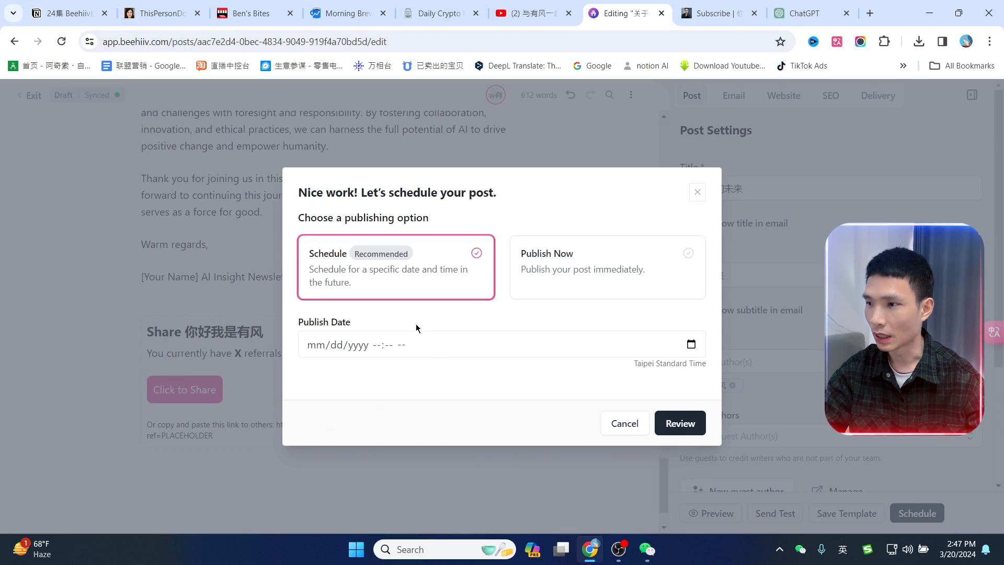
{"action": "left_click", "coordinate": [625, 424]}
Exit the post editor and examine the Referral Program overview, including its referral statistics, milestone breakdown and chart.
{"action": "left_click", "coordinate": [30, 95]}
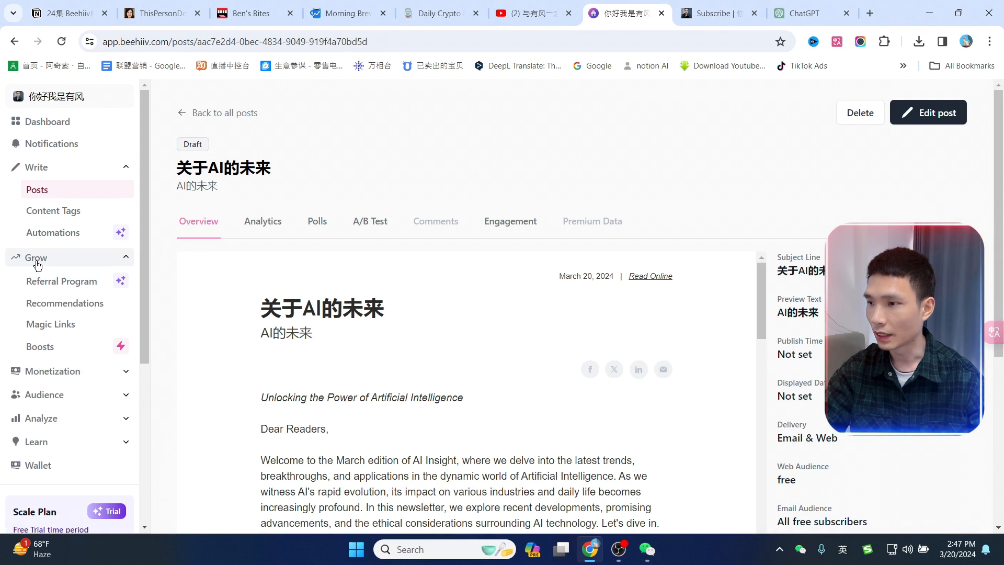
{"action": "left_click", "coordinate": [67, 282]}
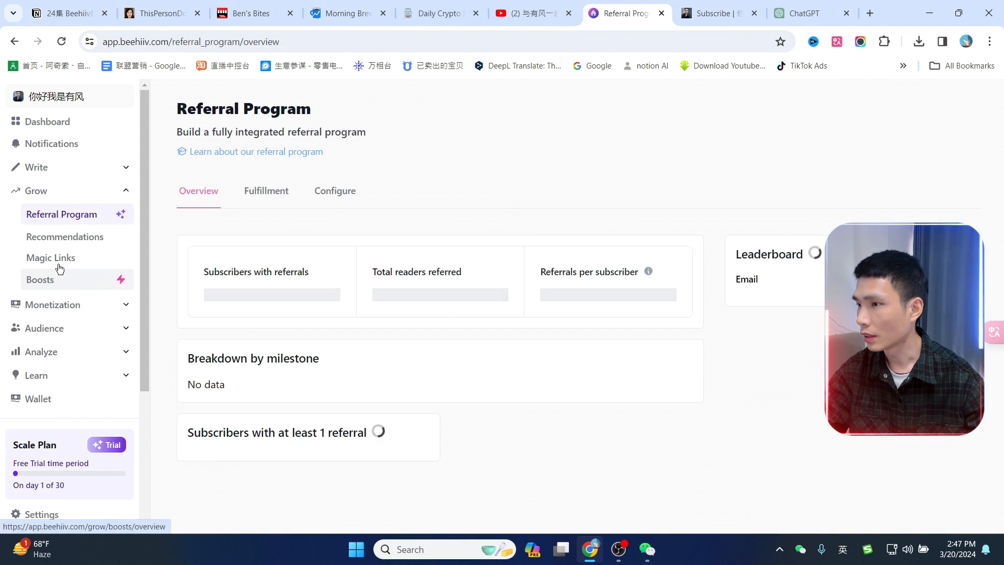
{"action": "scroll", "coordinate": [491, 303], "scroll_direction": "down", "scroll_amount": 3}
{"action": "scroll", "coordinate": [492, 302], "scroll_direction": "up", "scroll_amount": 3}
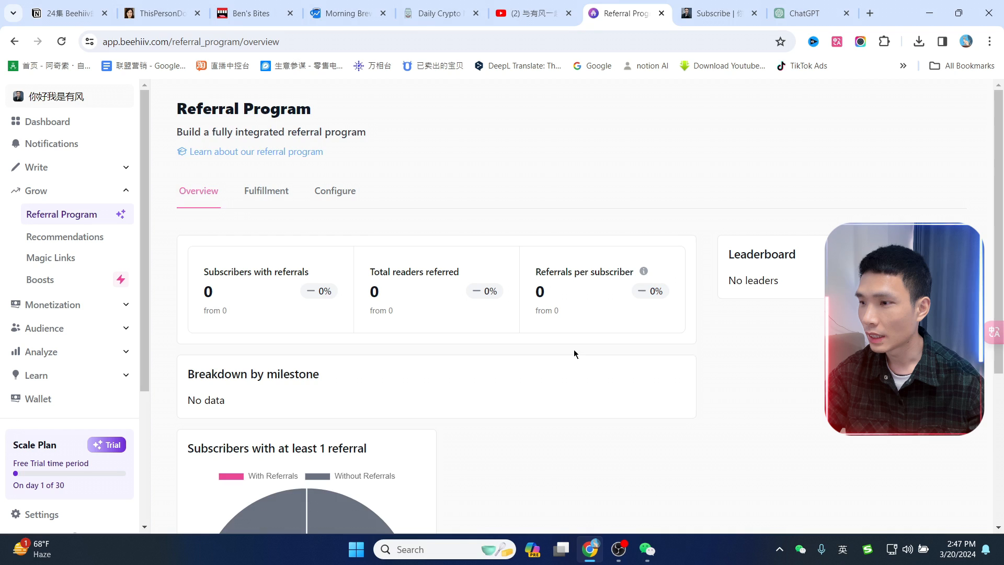
{"action": "scroll", "coordinate": [574, 354], "scroll_direction": "down", "scroll_amount": 2}
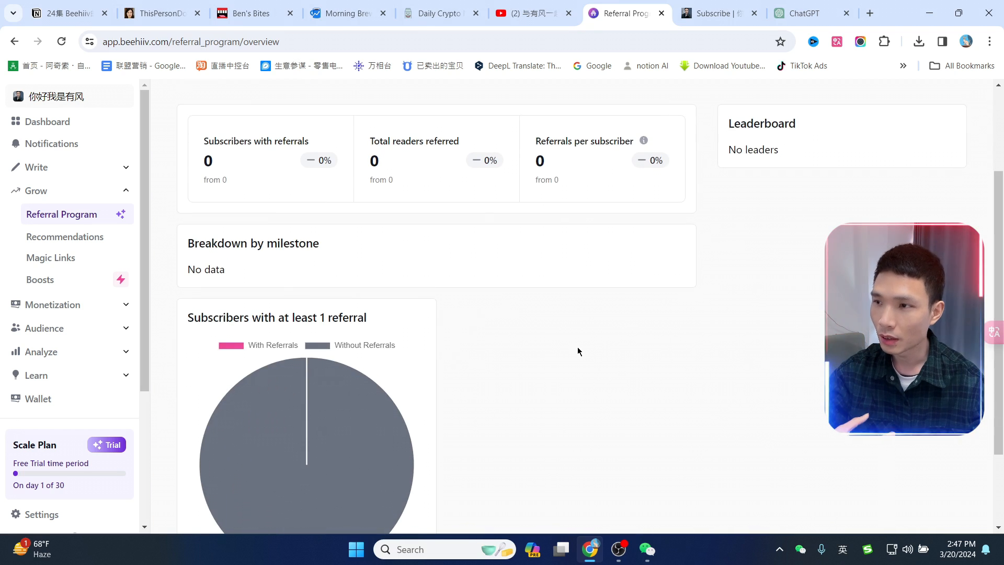
{"action": "scroll", "coordinate": [578, 345], "scroll_direction": "up", "scroll_amount": 2}
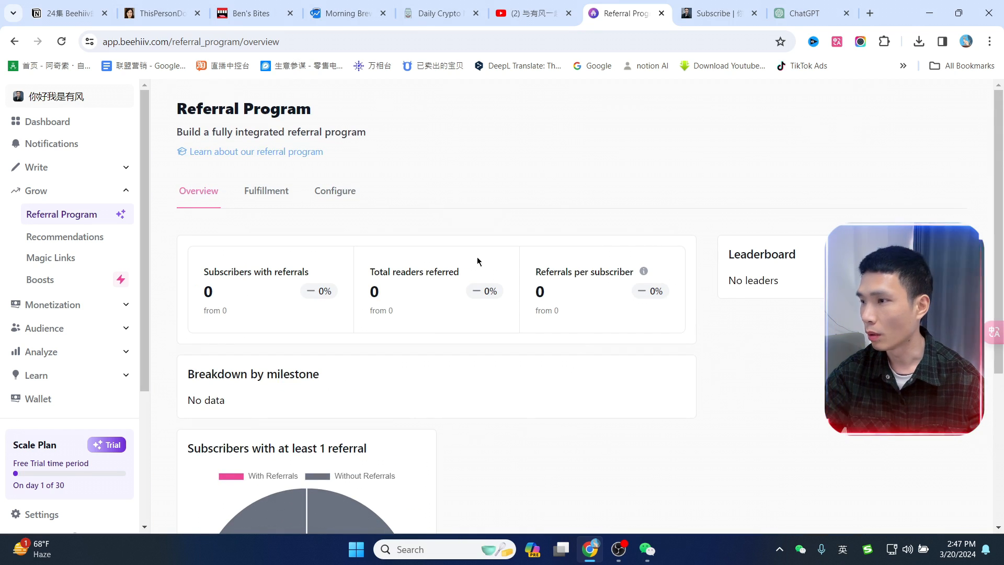
View the Magic Links page under Grow and open the Ads overview under Monetization.
{"action": "left_click", "coordinate": [107, 254]}
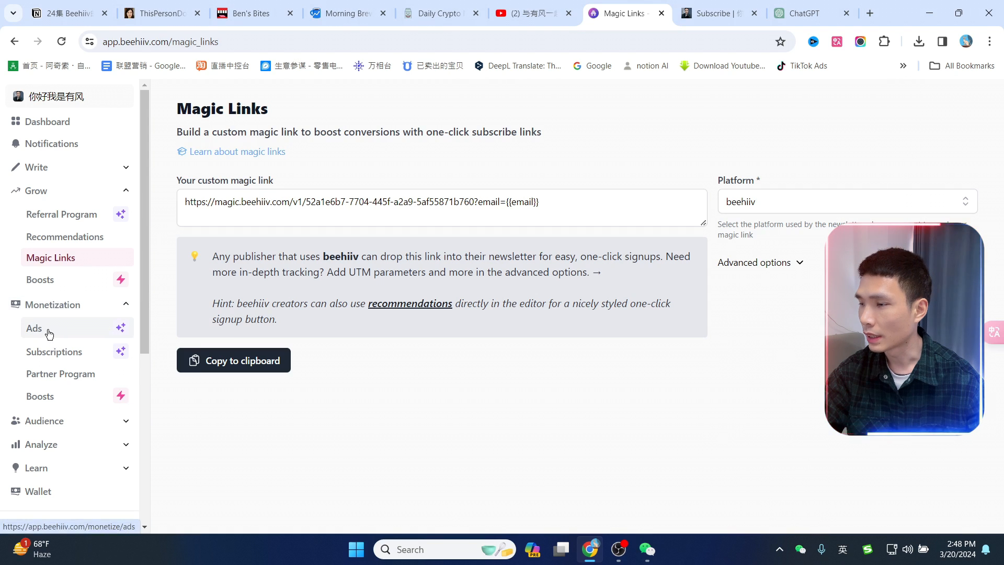
{"action": "left_click", "coordinate": [58, 329]}
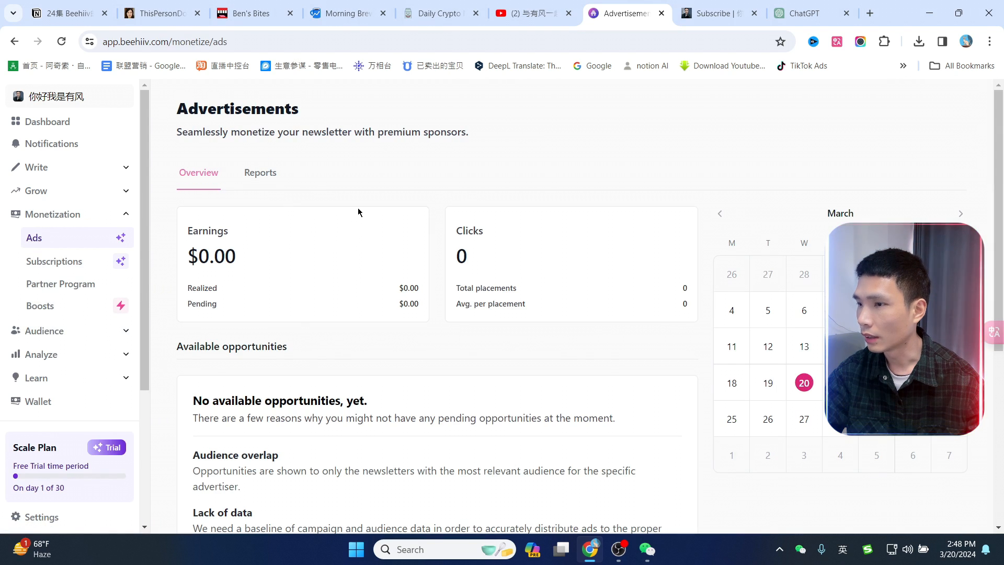
Examine the subscriber list under Audience and the Segments page with its new segment form.
{"action": "left_click", "coordinate": [44, 331]}
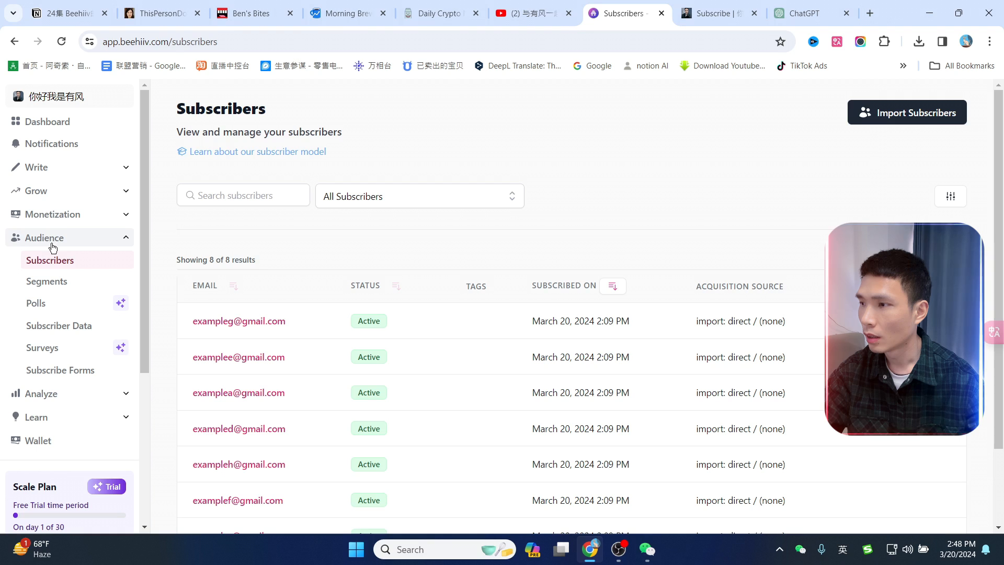
{"action": "scroll", "coordinate": [369, 326], "scroll_direction": "down", "scroll_amount": 2}
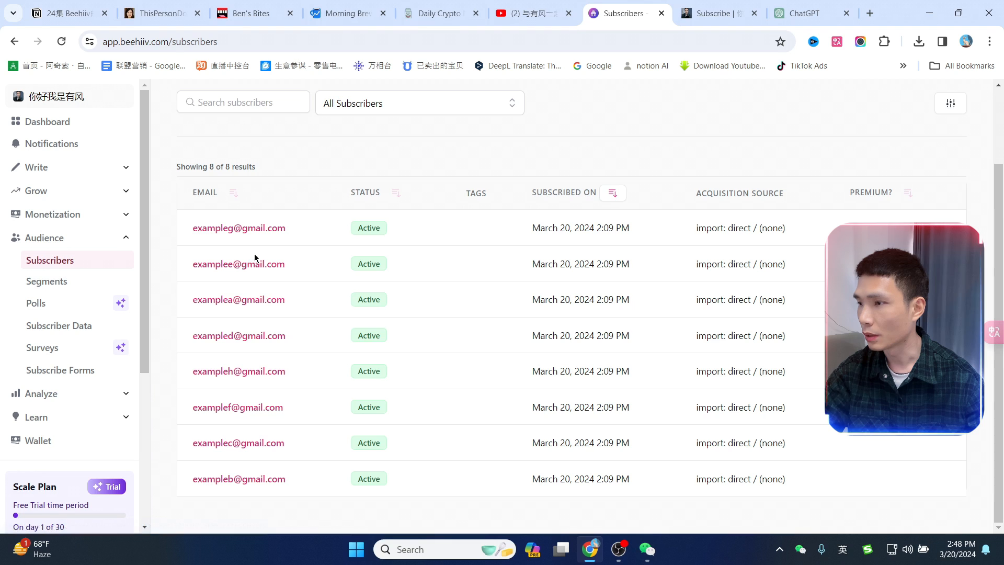
{"action": "left_click", "coordinate": [75, 286]}
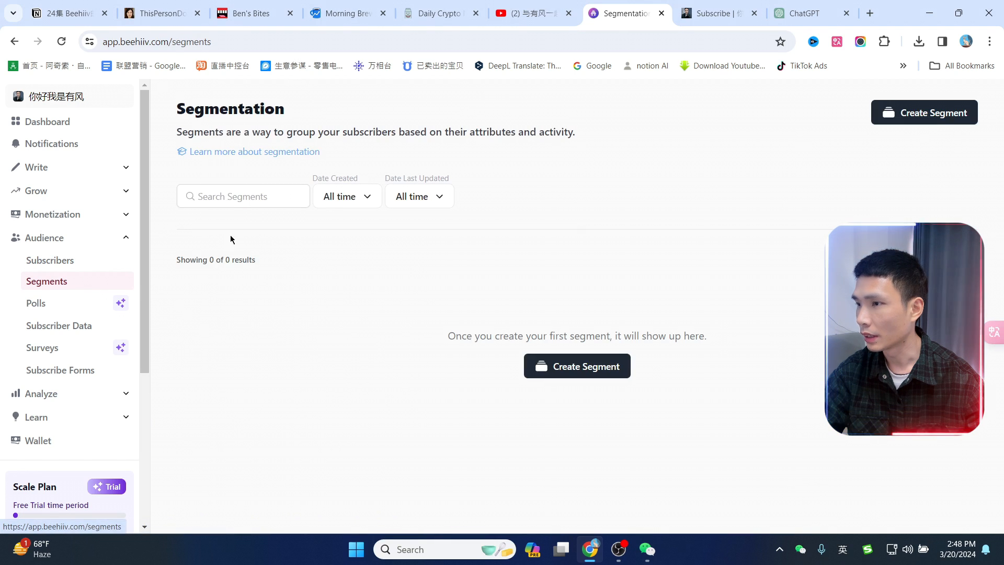
{"action": "left_click", "coordinate": [576, 372]}
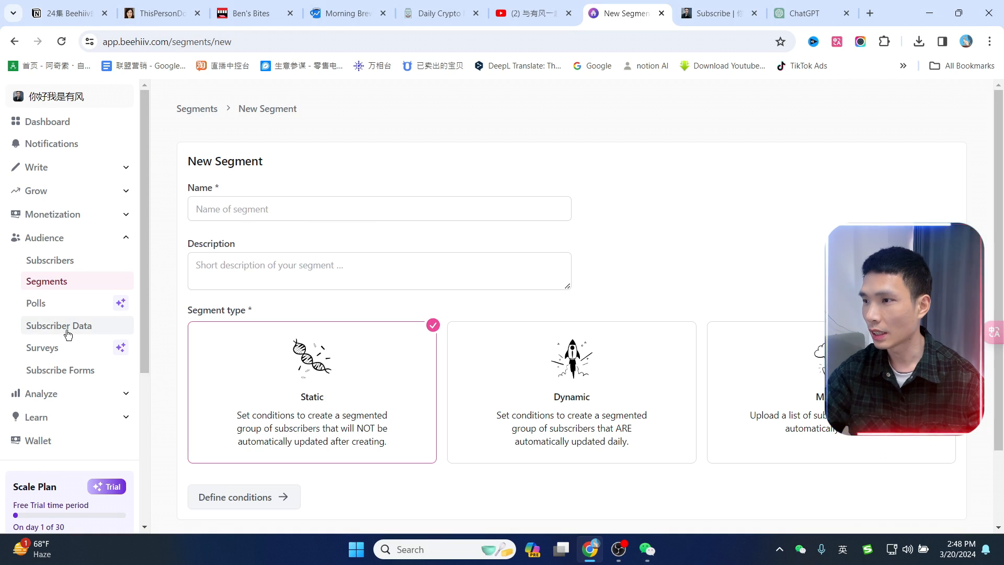
Examine the Polls page and its new poll form, and close the form without creating a poll.
{"action": "left_click", "coordinate": [44, 309]}
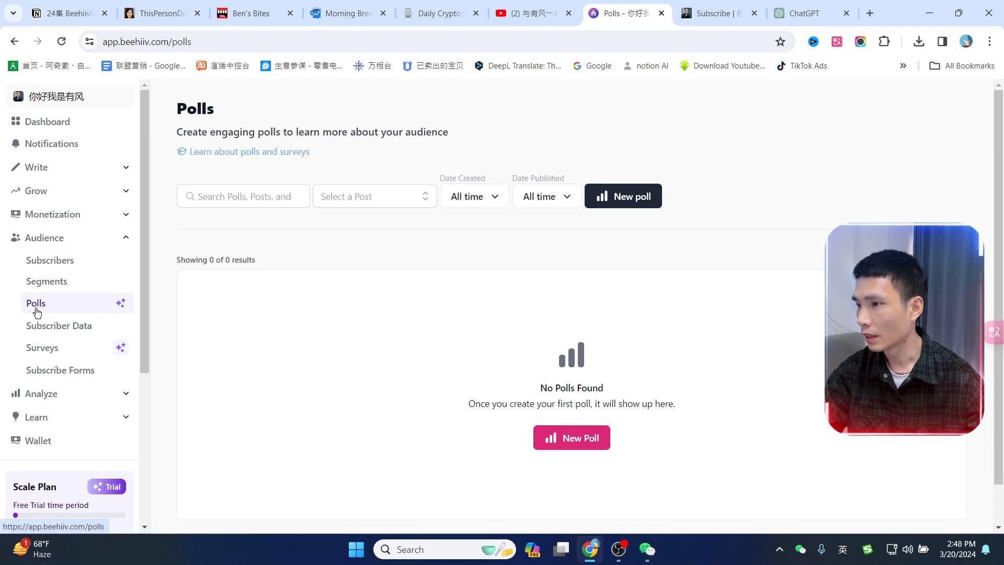
{"action": "left_click", "coordinate": [570, 441]}
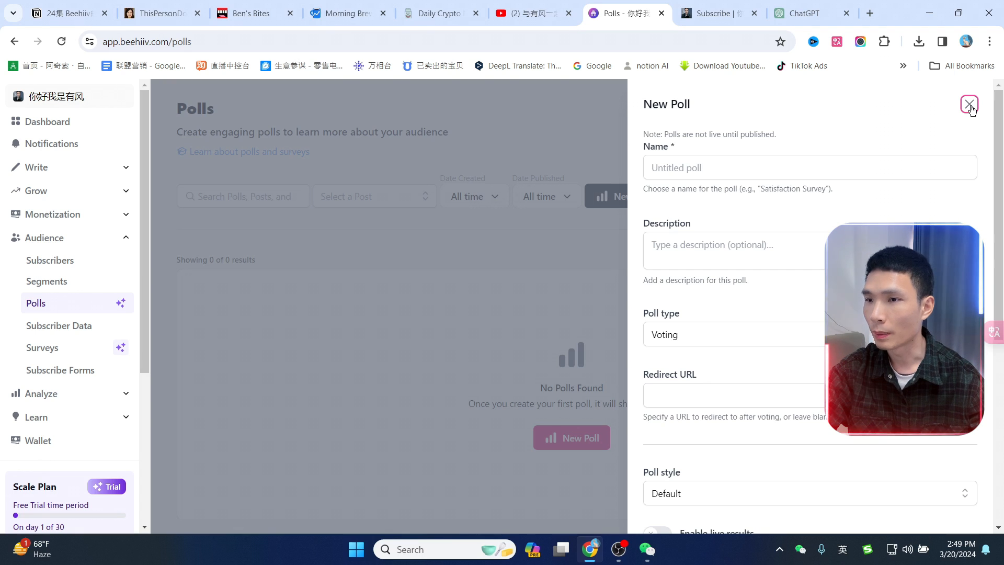
{"action": "left_click", "coordinate": [971, 106]}
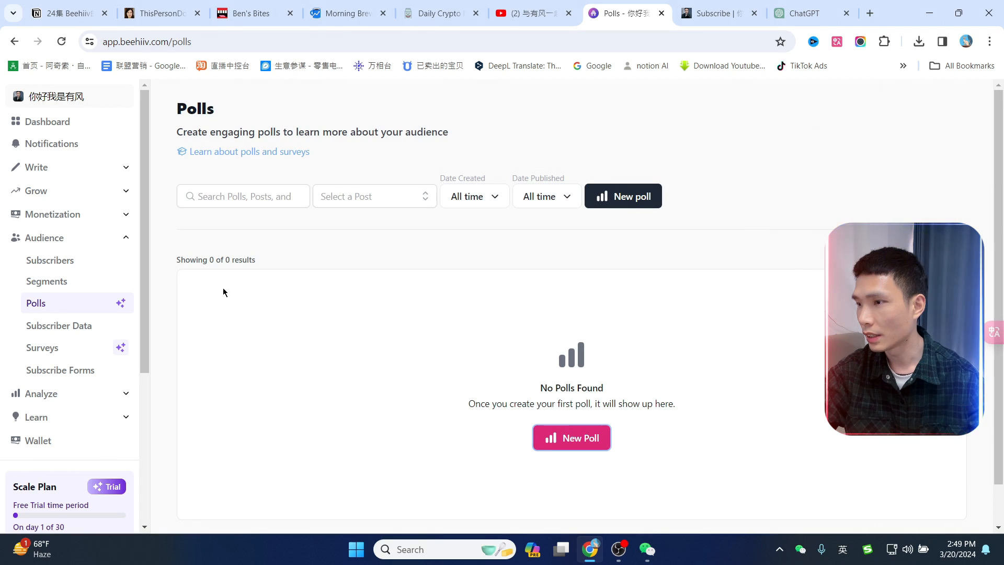
View the custom fields on the Subscriber Data page and the Surveys page.
{"action": "left_click", "coordinate": [58, 332]}
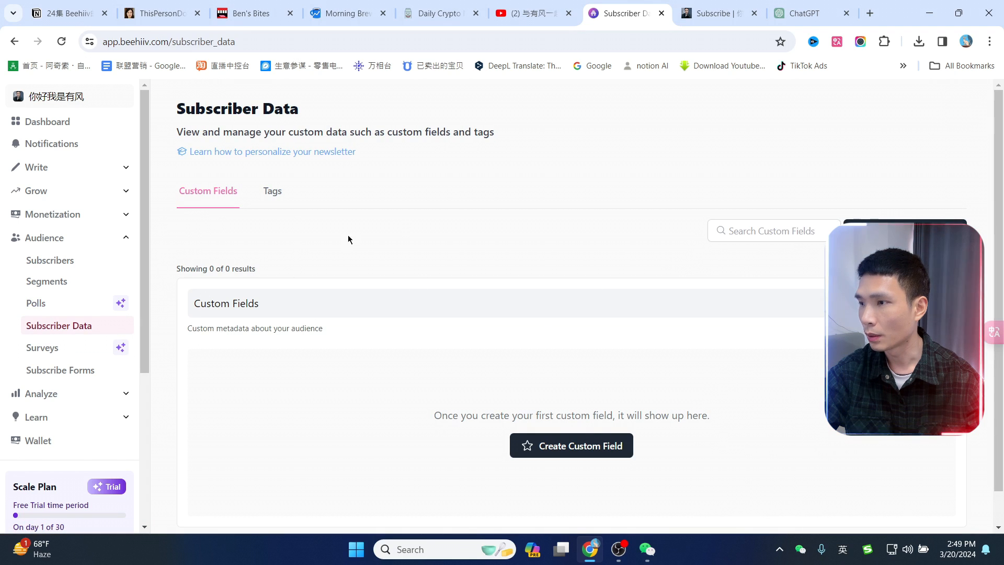
{"action": "left_click", "coordinate": [42, 347]}
{"action": "scroll", "coordinate": [71, 308], "scroll_direction": "down", "scroll_amount": 3}
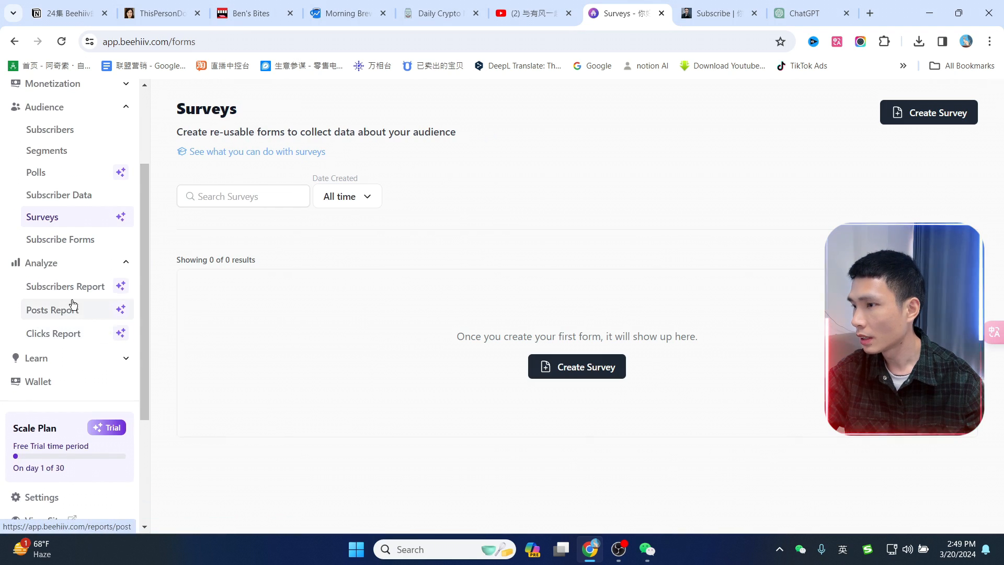
View the Subscribers Report and examine the performance statistics in the Posts Report.
{"action": "left_click", "coordinate": [65, 285]}
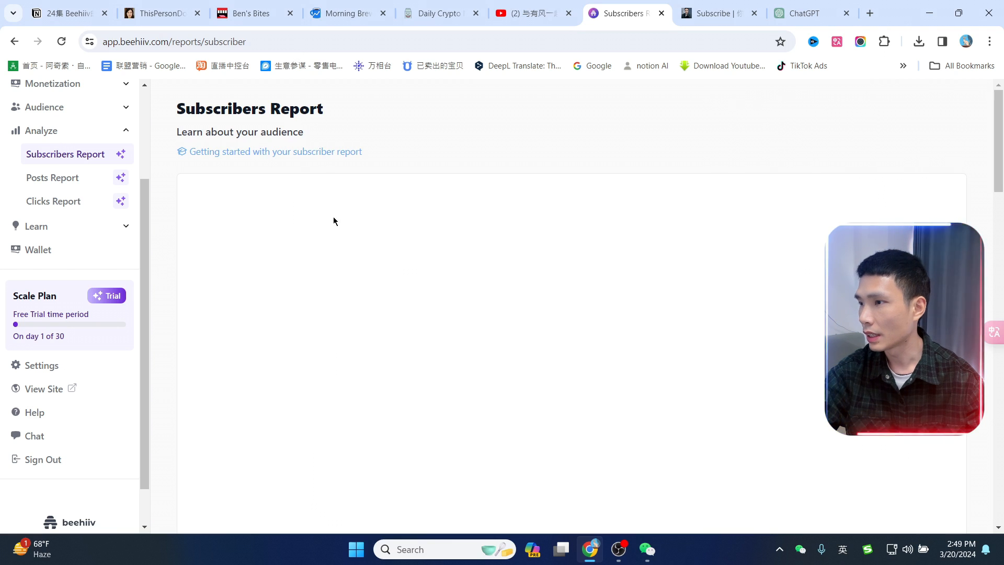
{"action": "left_click", "coordinate": [47, 178]}
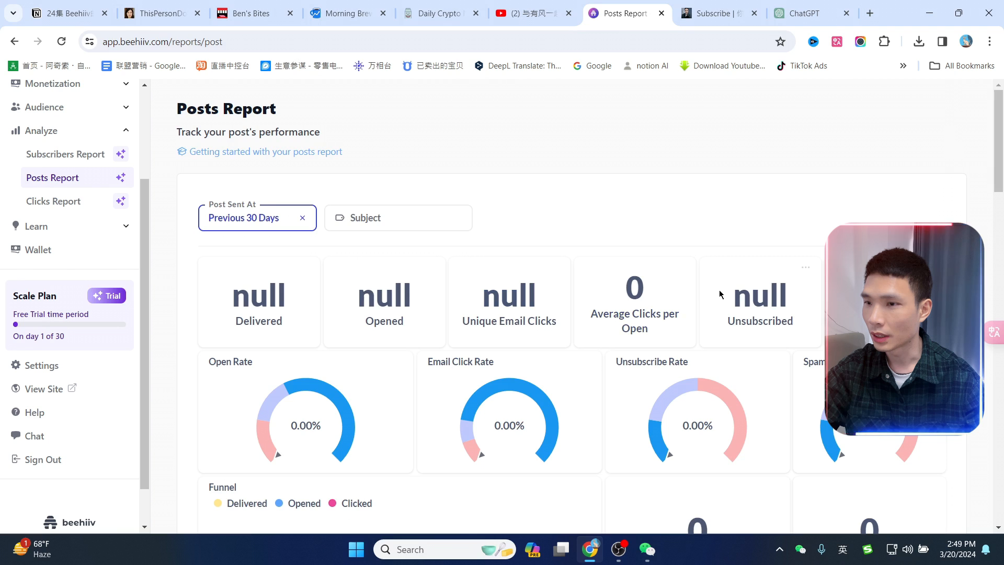
{"action": "scroll", "coordinate": [704, 293], "scroll_direction": "down", "scroll_amount": 4}
{"action": "scroll", "coordinate": [686, 296], "scroll_direction": "up", "scroll_amount": 2}
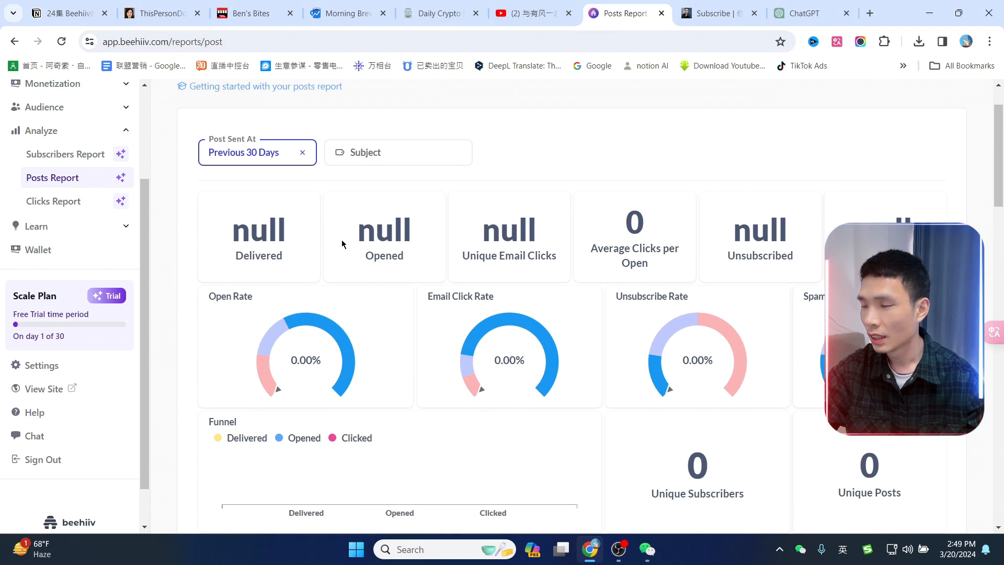
{"action": "scroll", "coordinate": [230, 280], "scroll_direction": "up", "scroll_amount": 2}
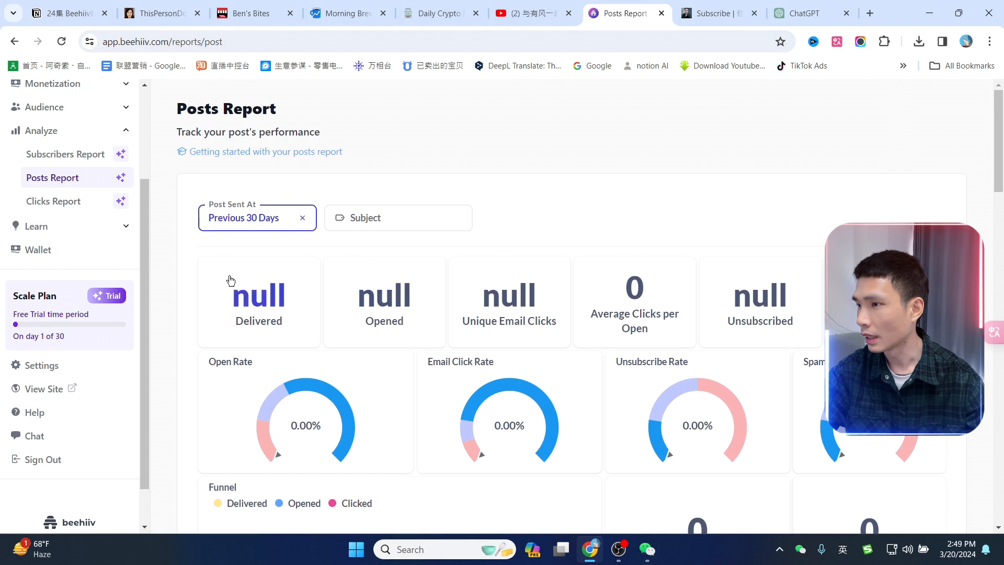
View the Wallet overview and the newsletter's public subscribe page, and return to the Wallet.
{"action": "left_click", "coordinate": [38, 250]}
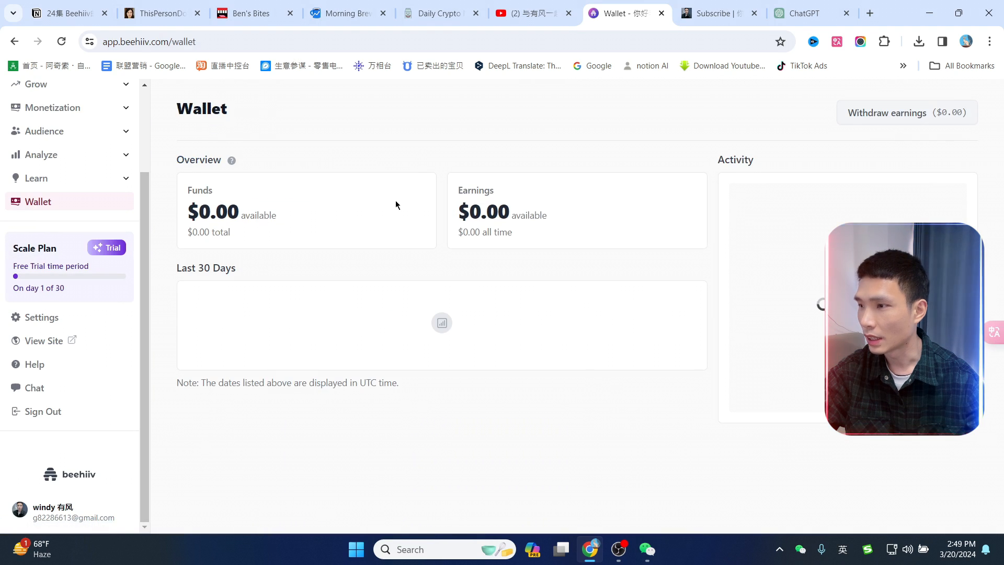
{"action": "left_click", "coordinate": [72, 344]}
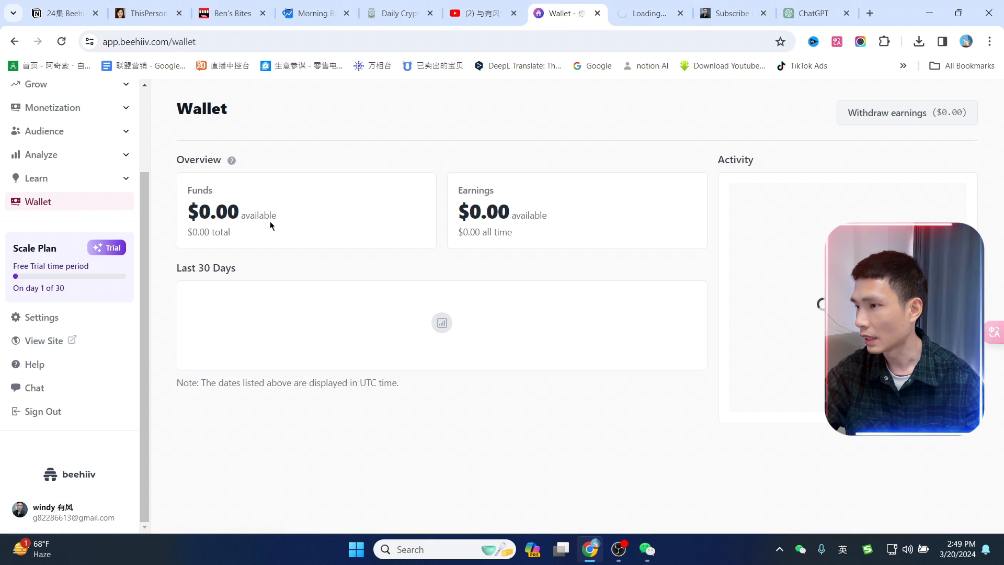
{"action": "left_click", "coordinate": [640, 5]}
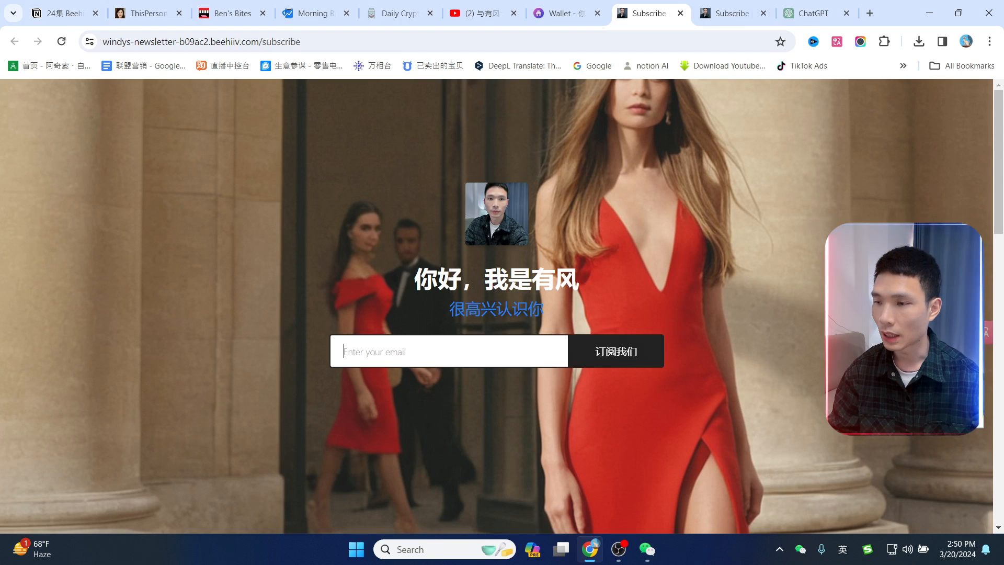
{"action": "left_click", "coordinate": [563, 13]}
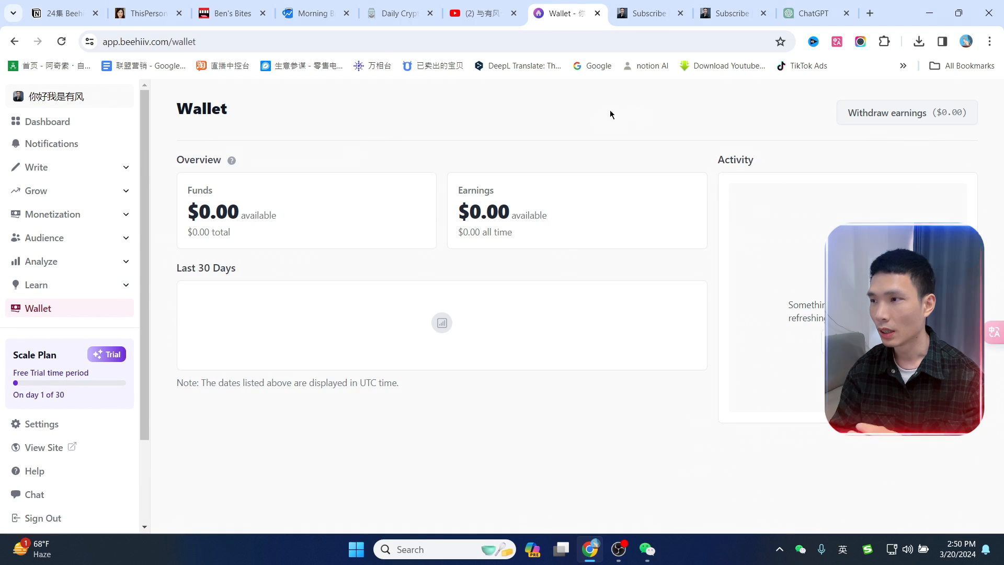
View the Posts list and the public subscribe page again, and switch to the YouTube channel's videos.
{"action": "left_click", "coordinate": [62, 167]}
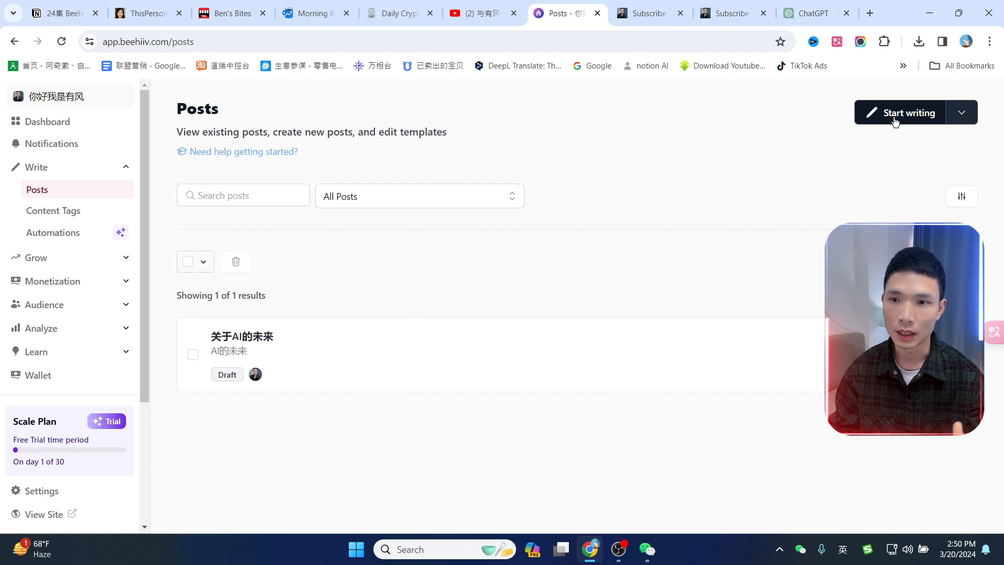
{"action": "left_click", "coordinate": [649, 13]}
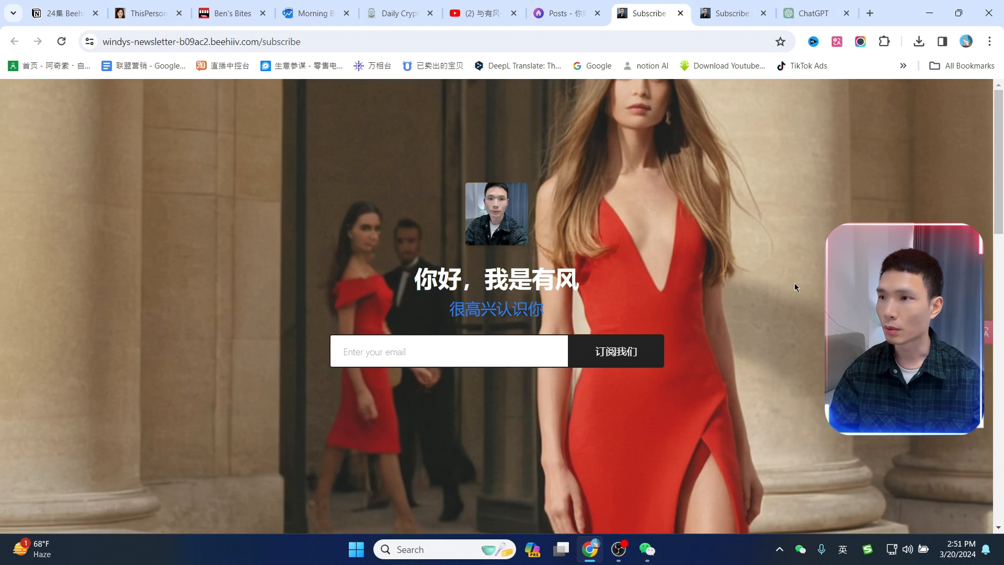
{"action": "left_click", "coordinate": [482, 13]}
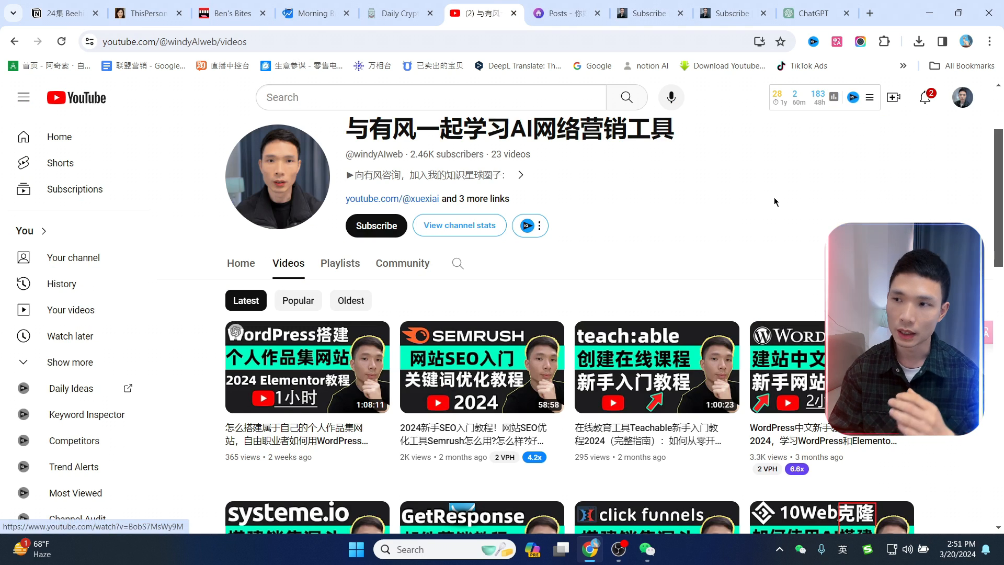